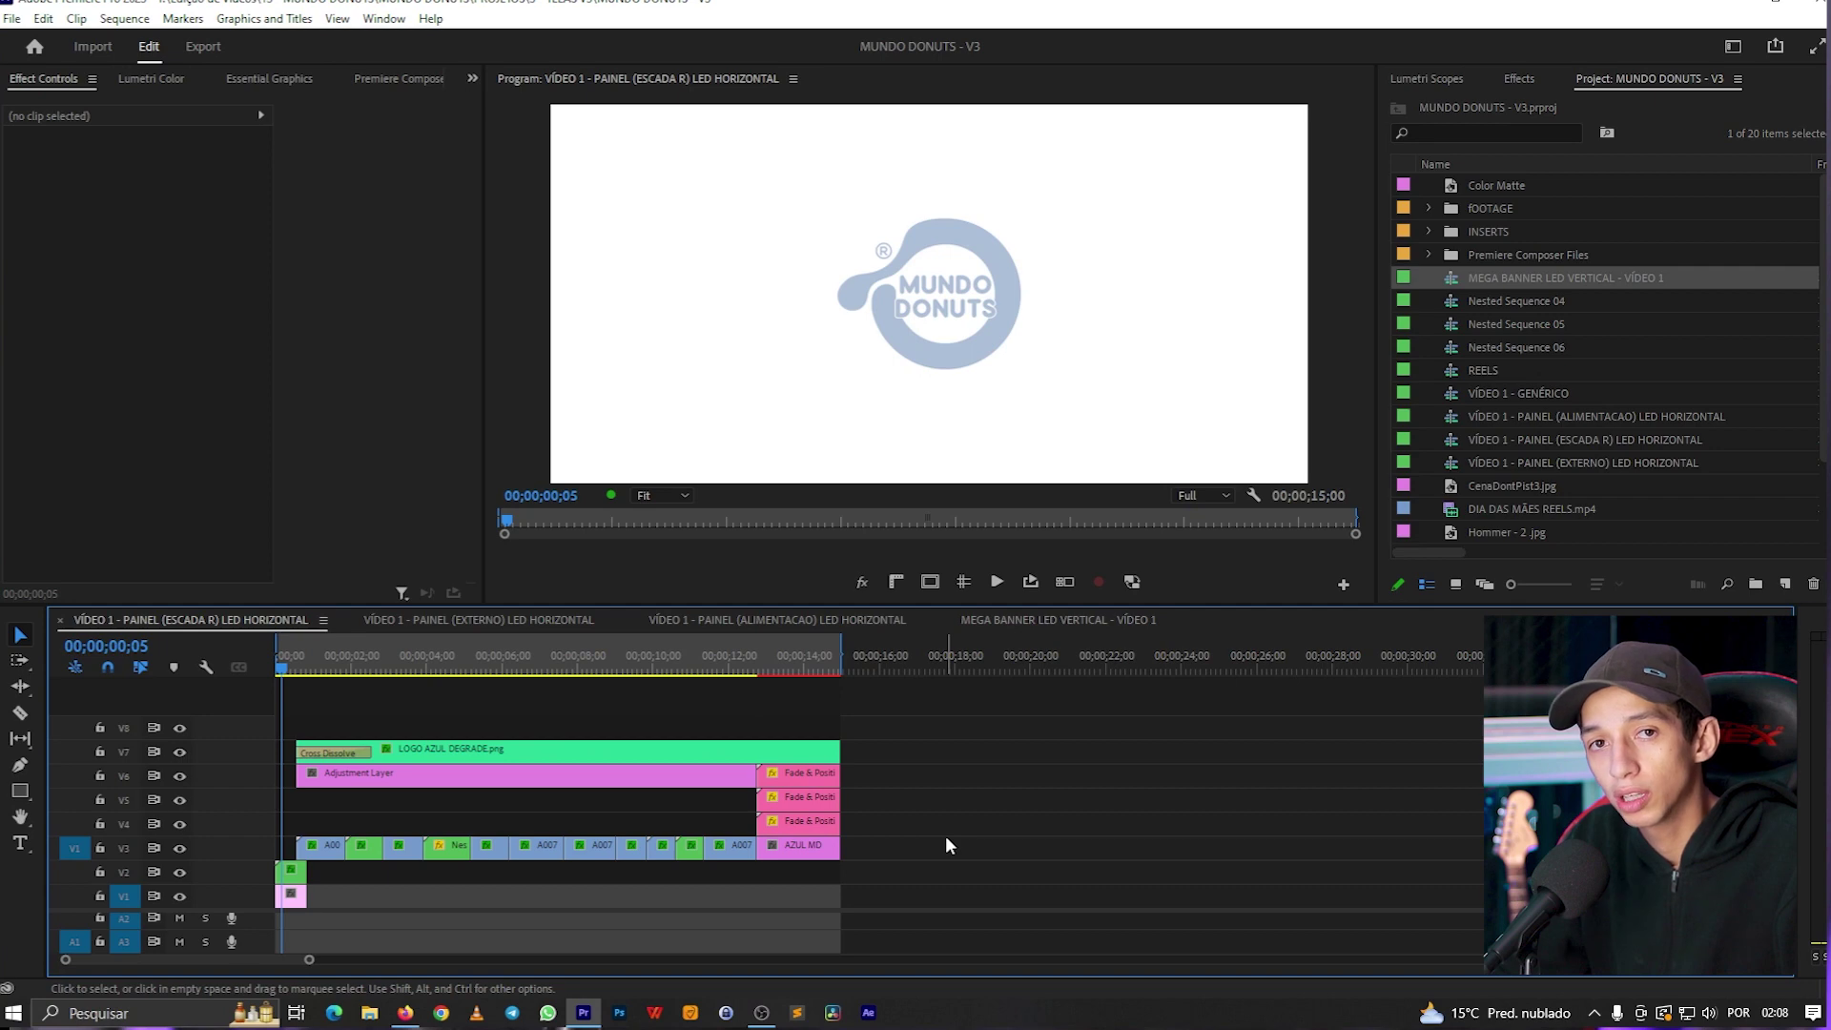
pyautogui.click(1476, 462)
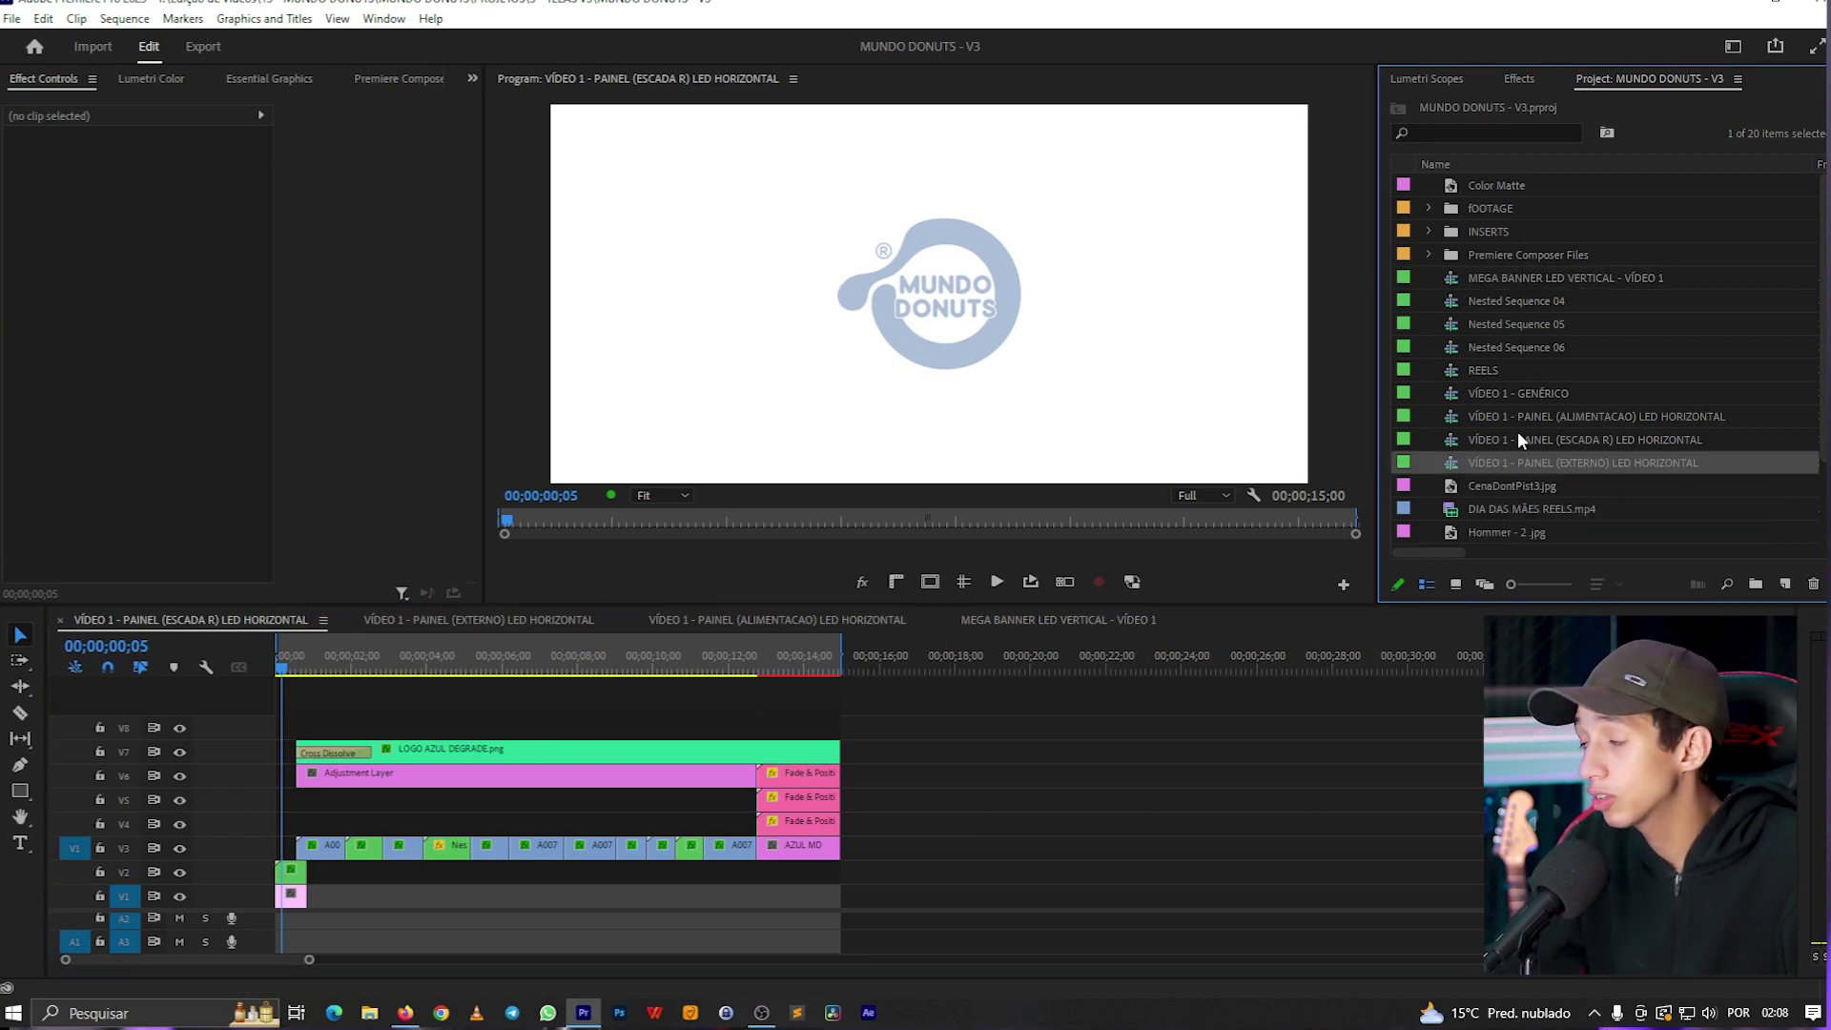
pyautogui.click(1514, 416)
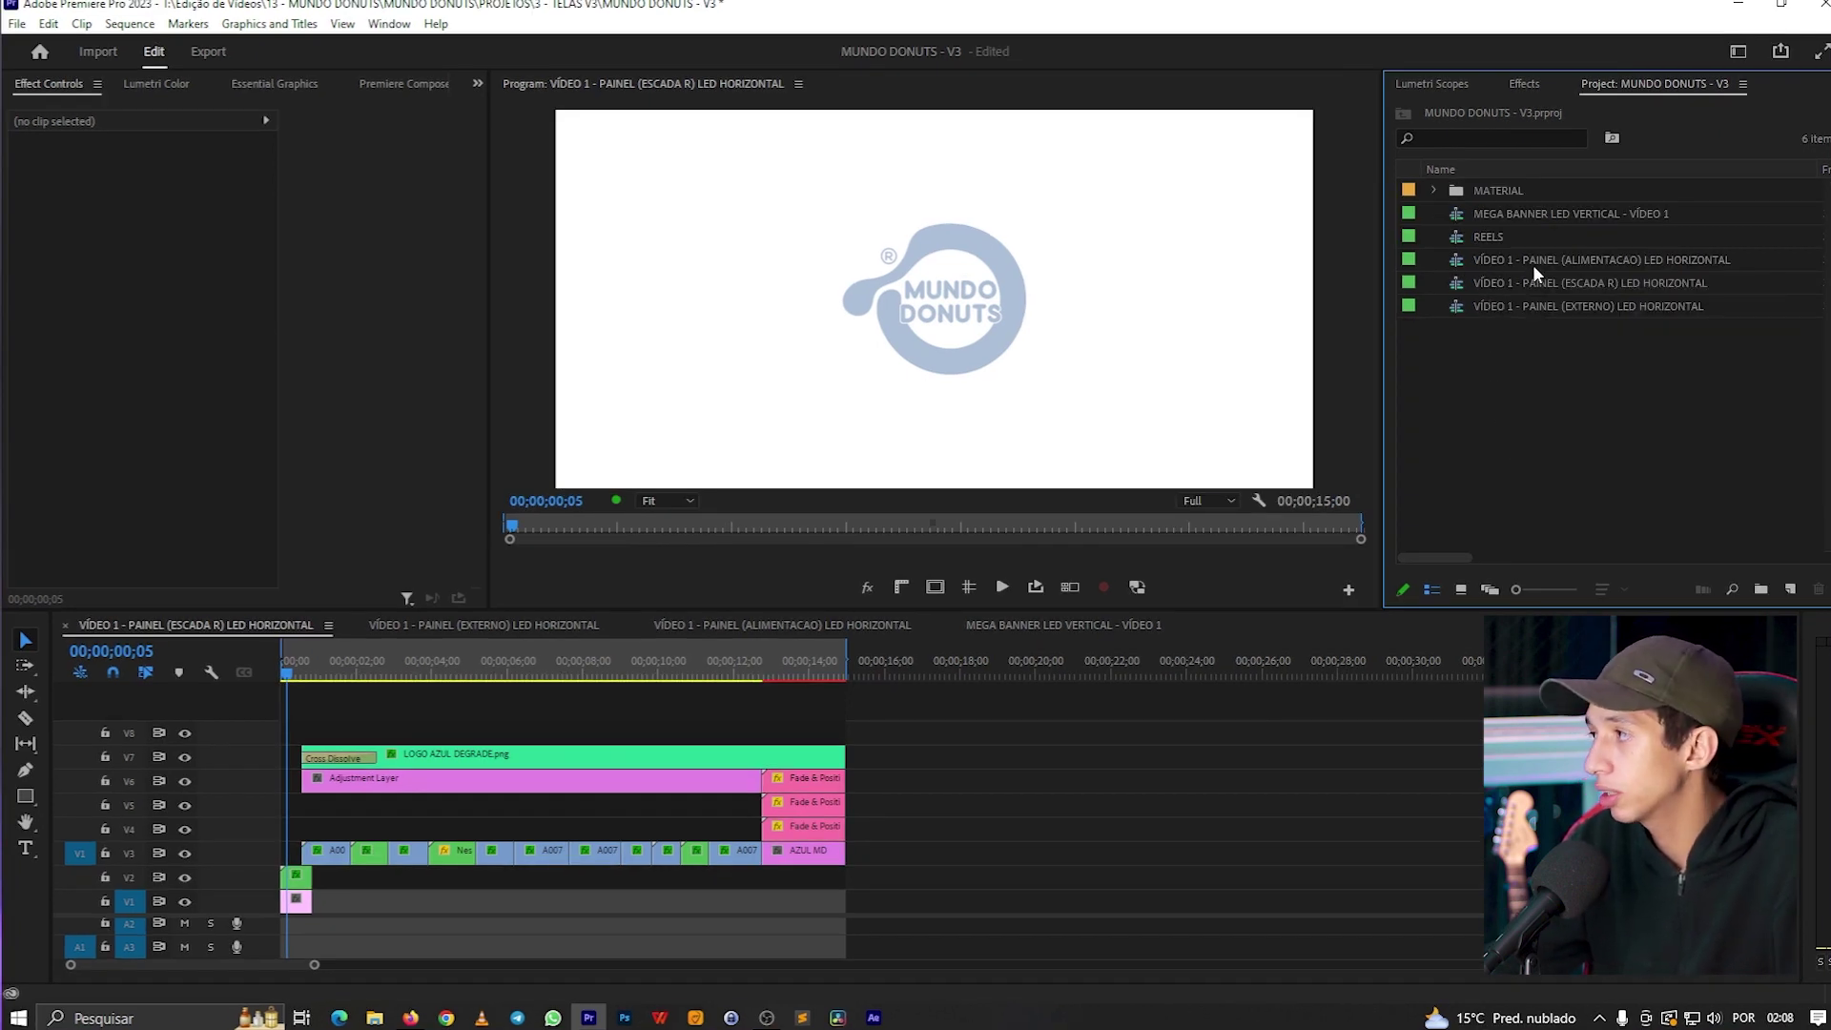
pyautogui.click(1527, 302)
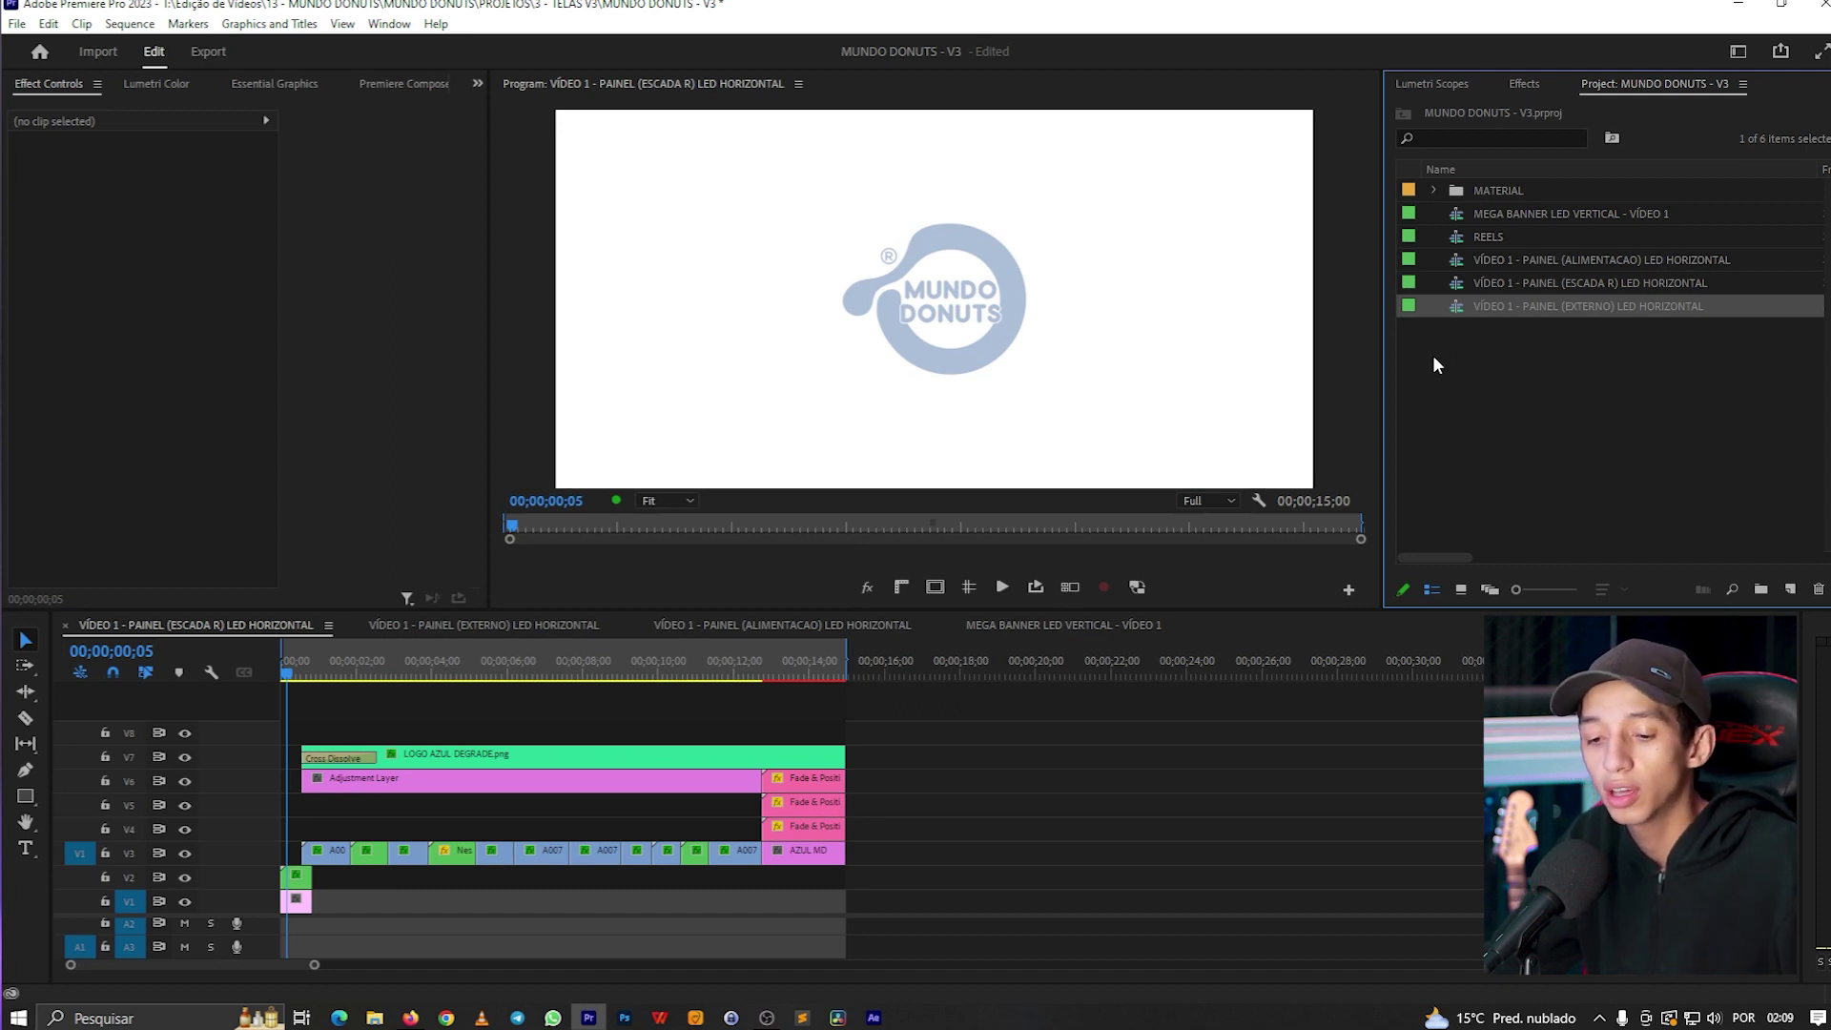
pyautogui.click(1495, 286)
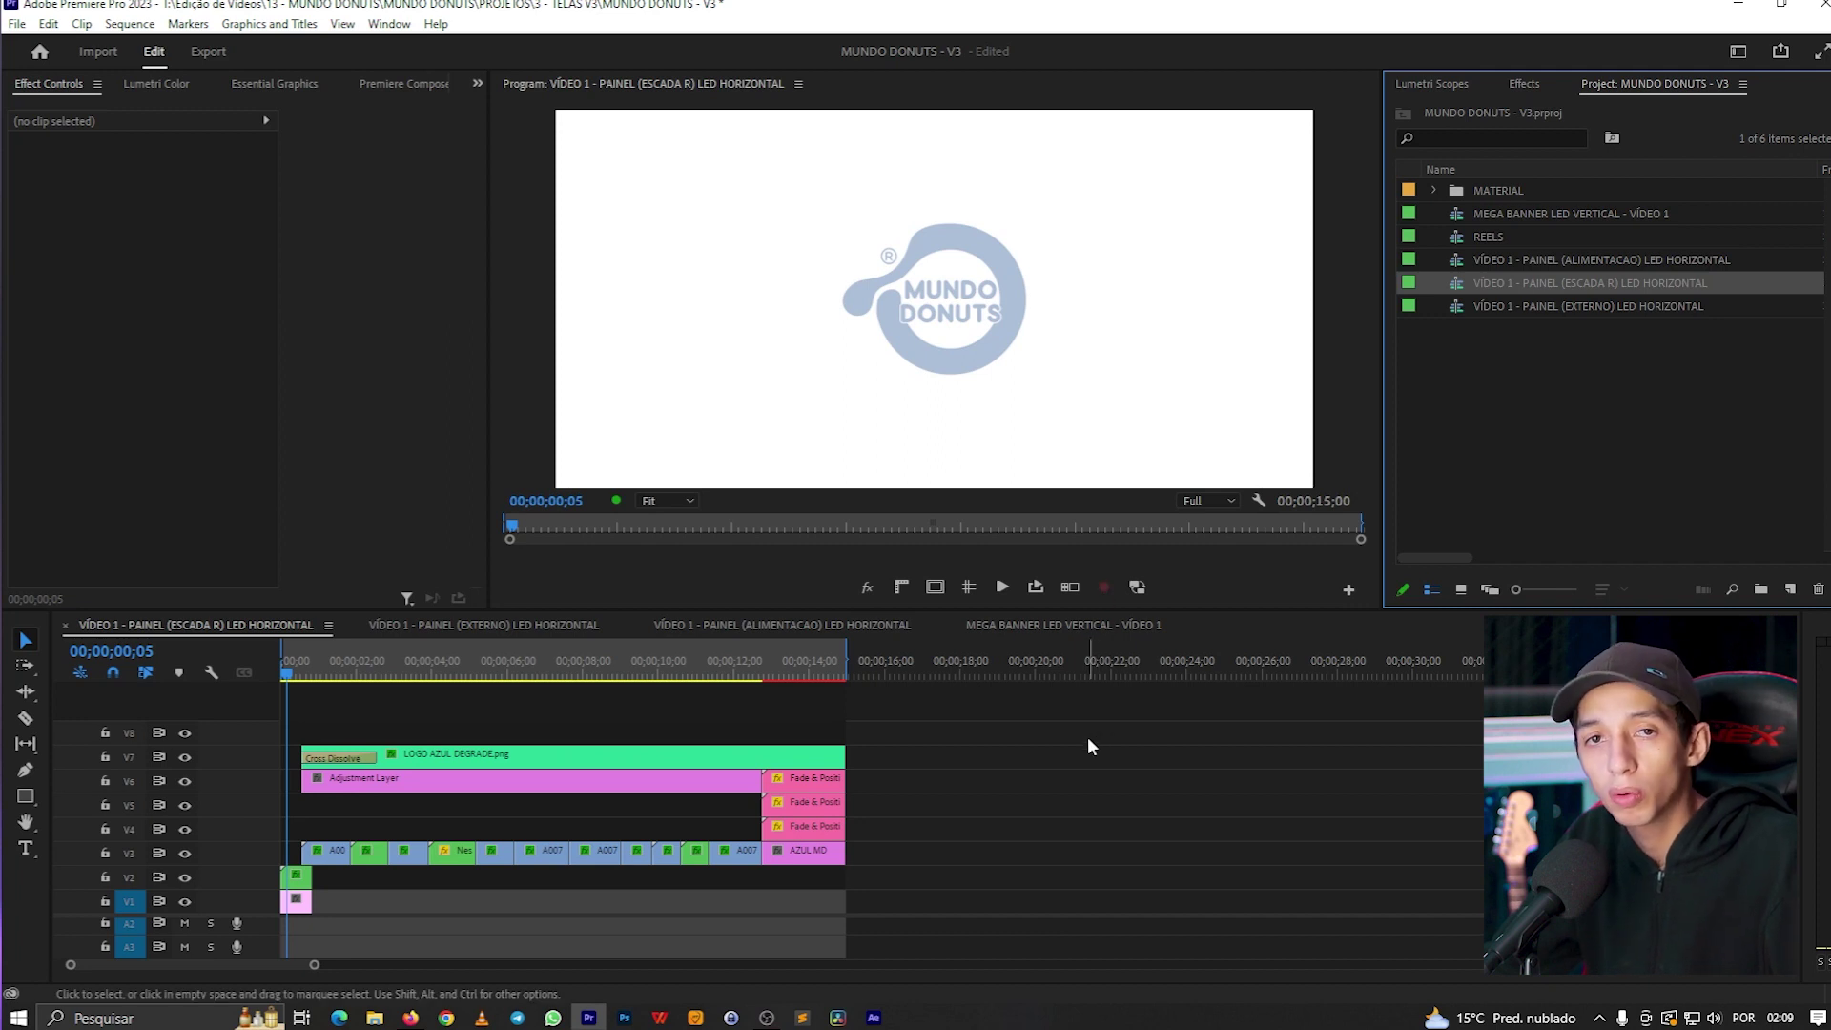
pyautogui.click(1536, 499)
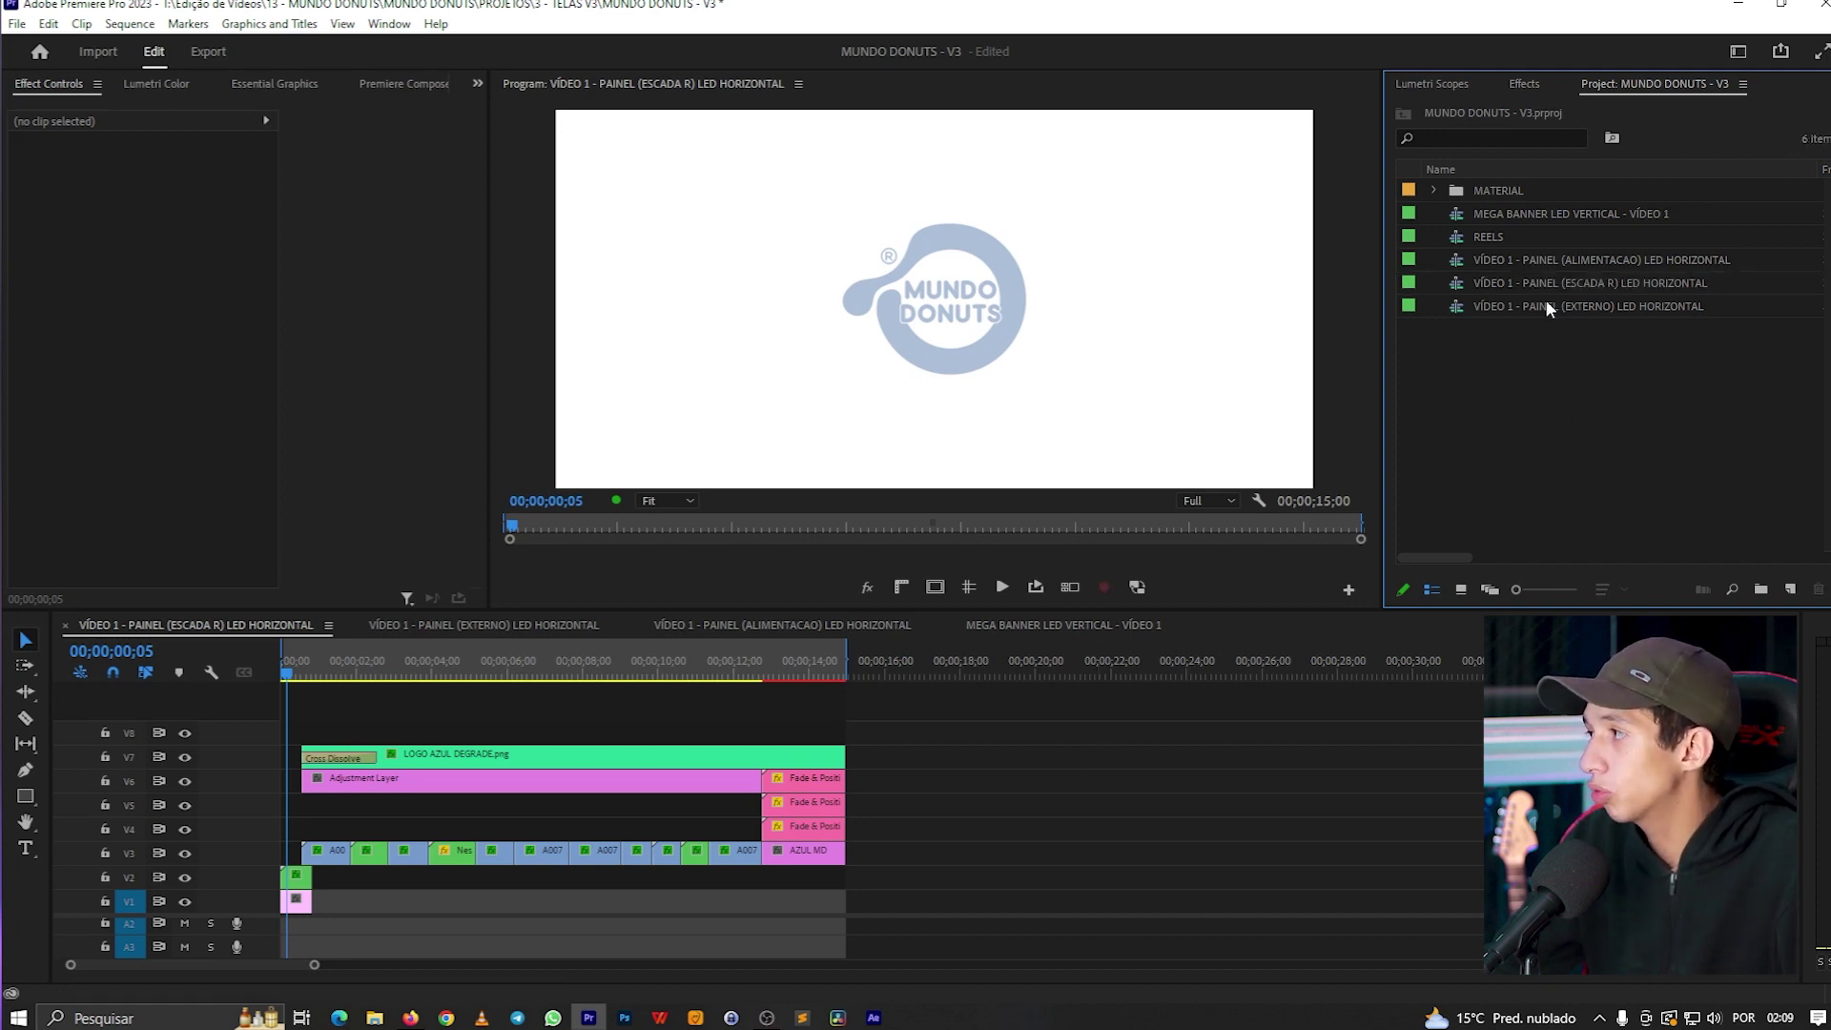
# - Examine the horizontal and vertical frame size in the MEGA BANNER LED VERTICAL - VÍDEO 1 sequence settings, leaving them unchanged
pyautogui.click(1558, 219)
pyautogui.rightClick(1486, 215)
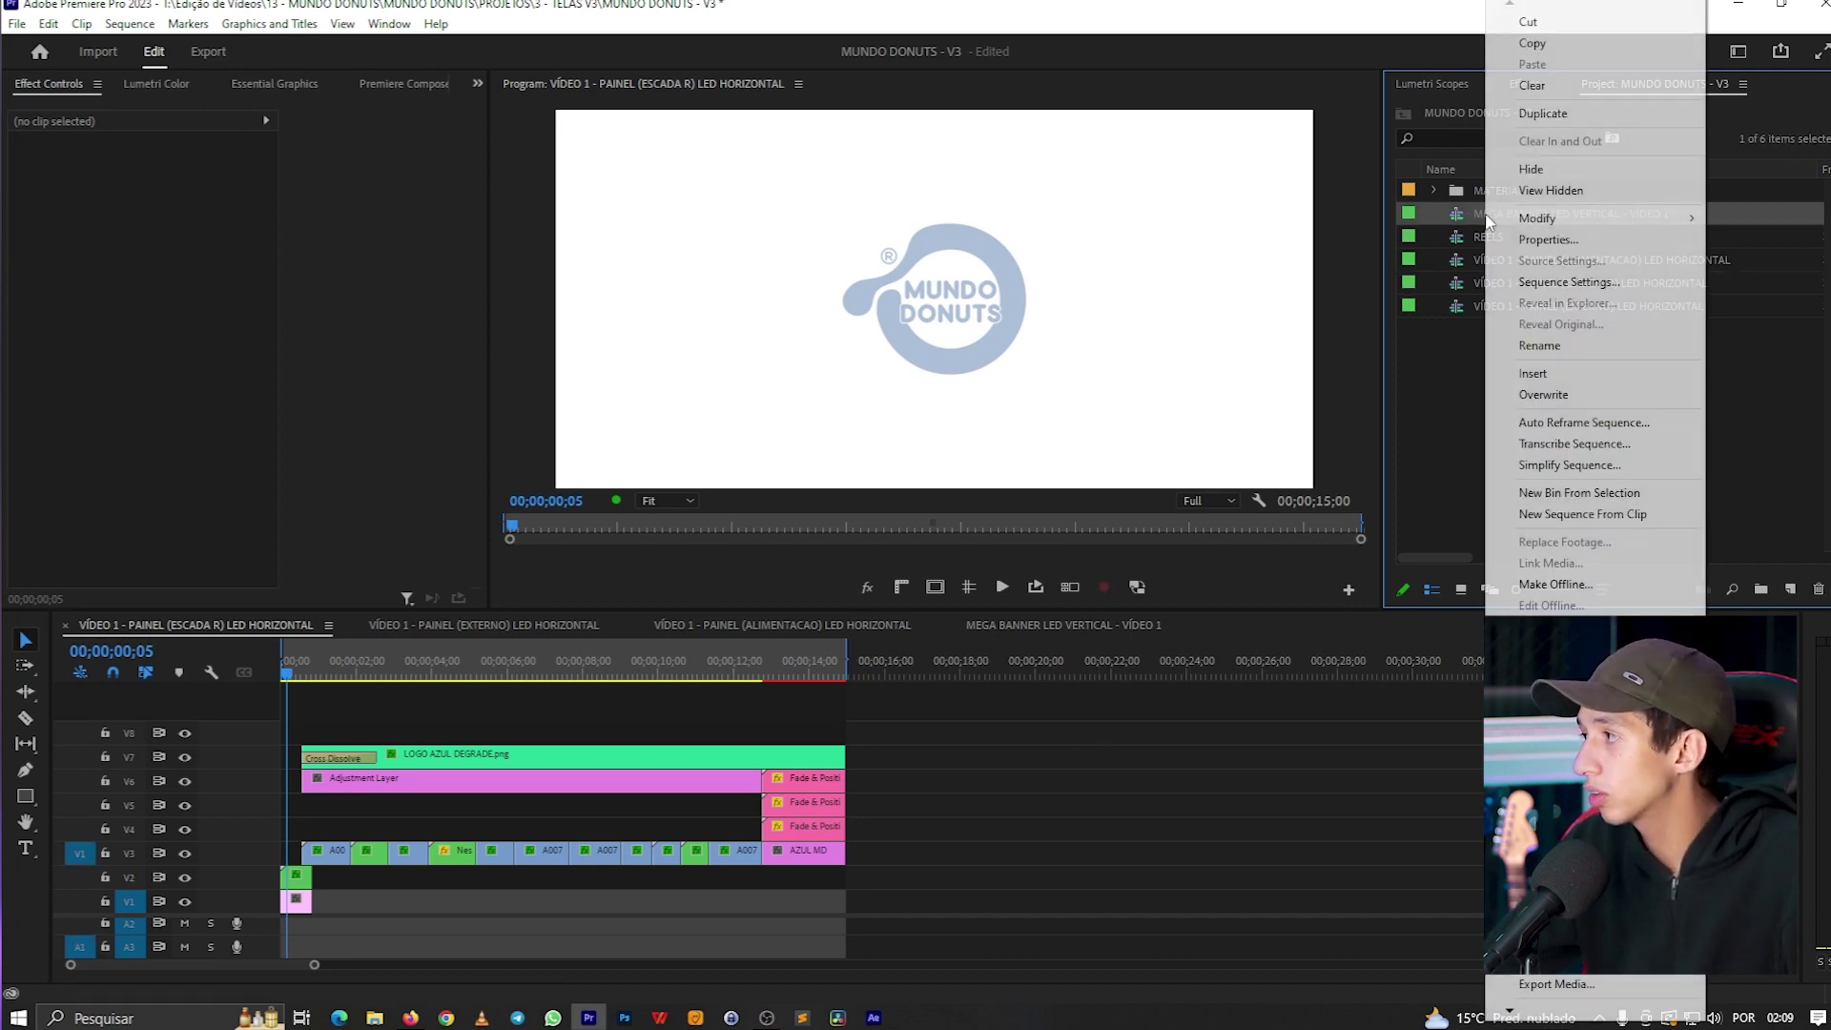
pyautogui.click(1547, 284)
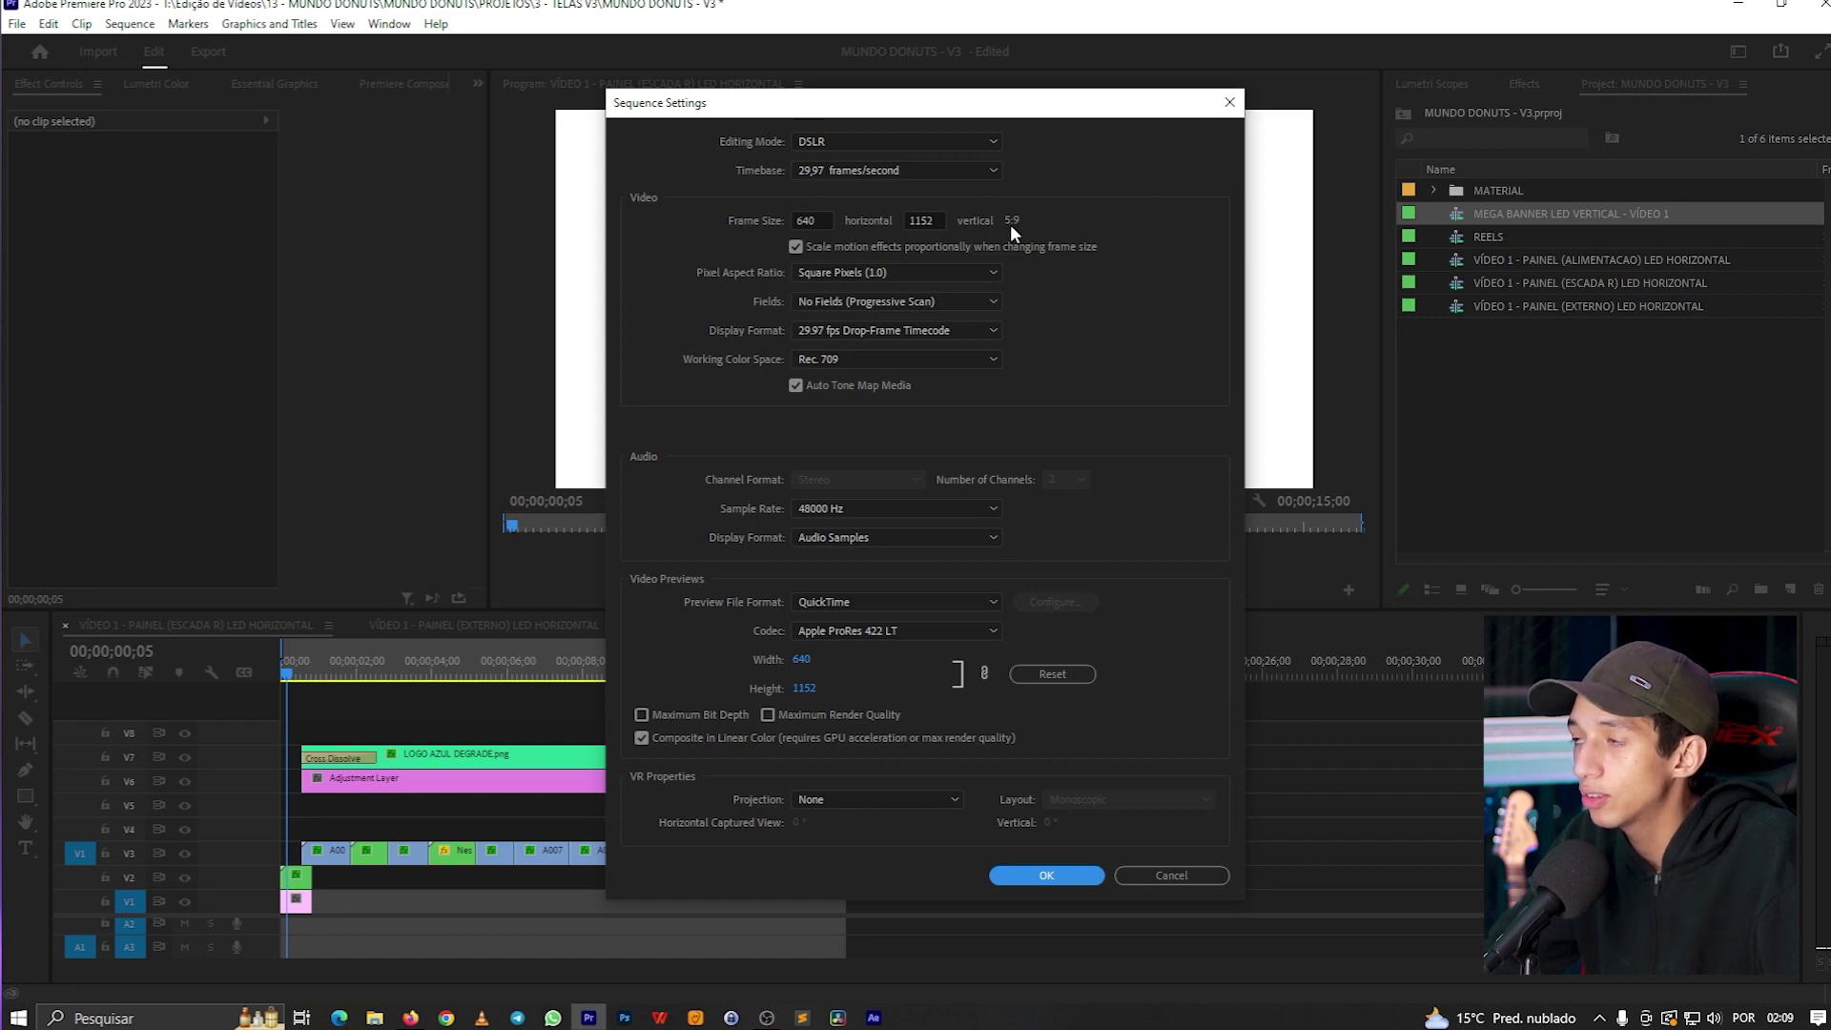
pyautogui.doubleClick(799, 220)
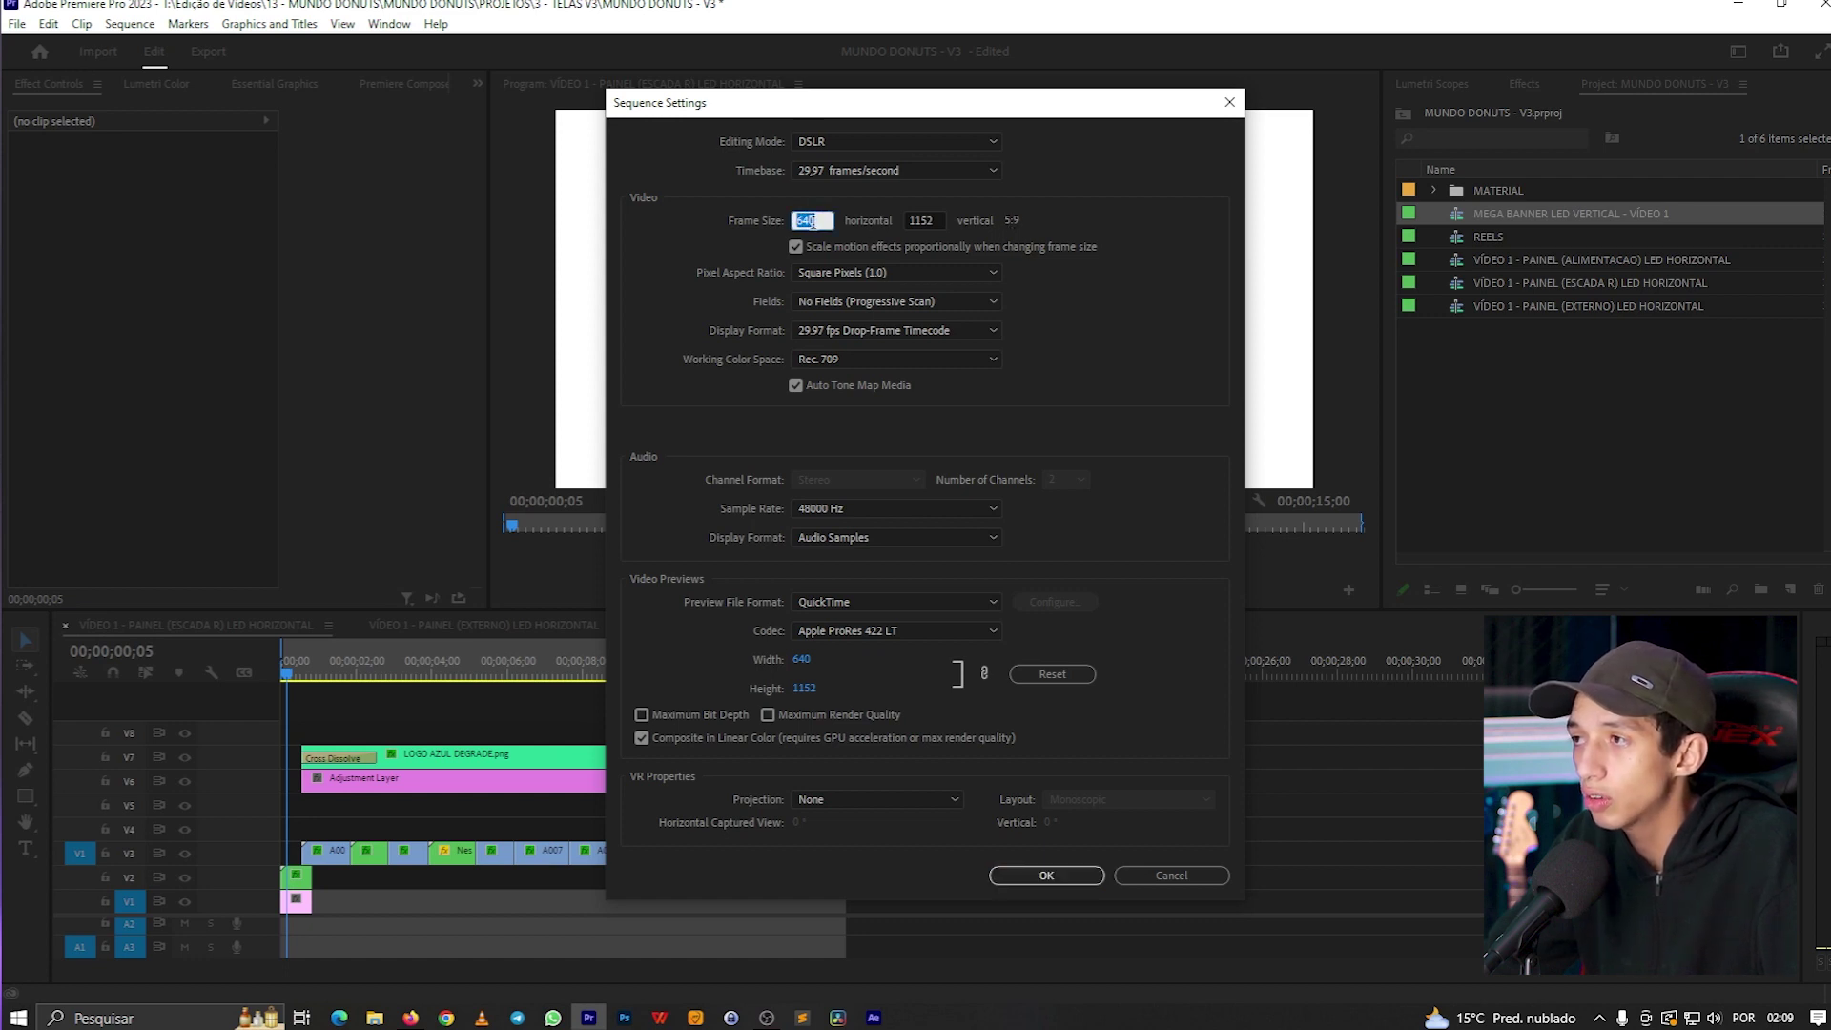
pyautogui.click(934, 220)
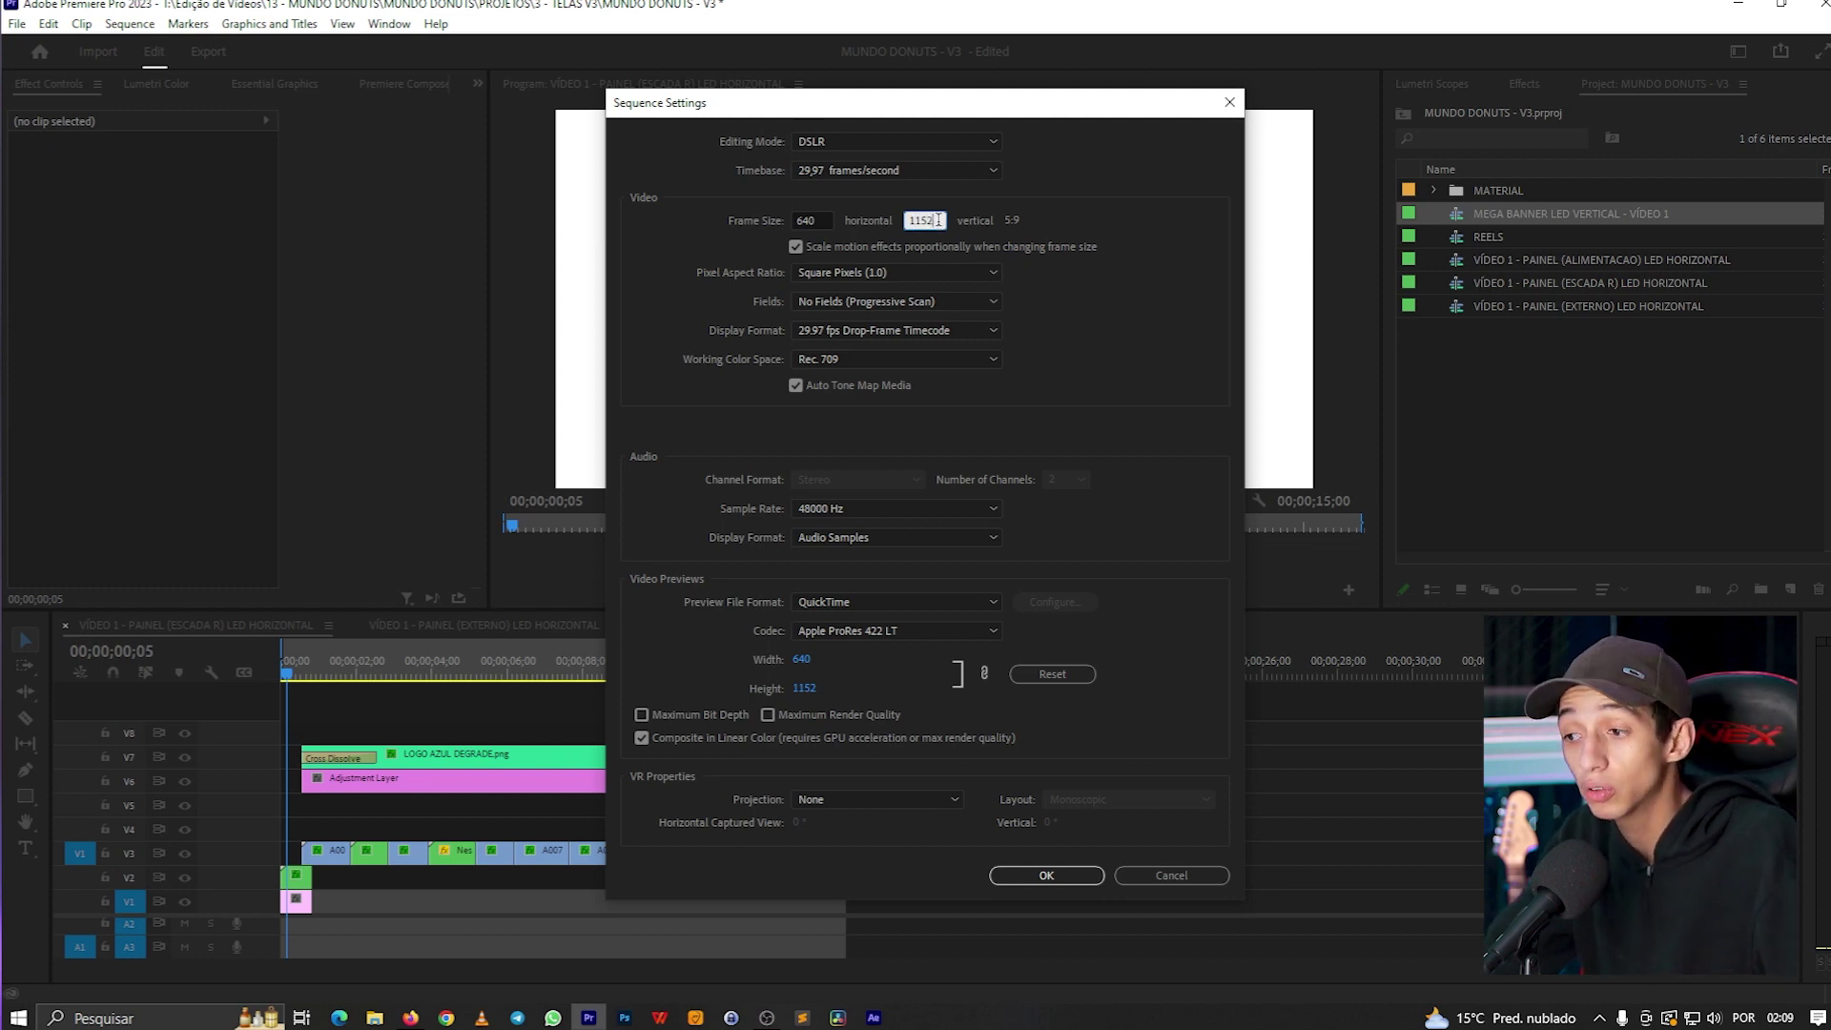
pyautogui.hotkey('shift', 'Tab')
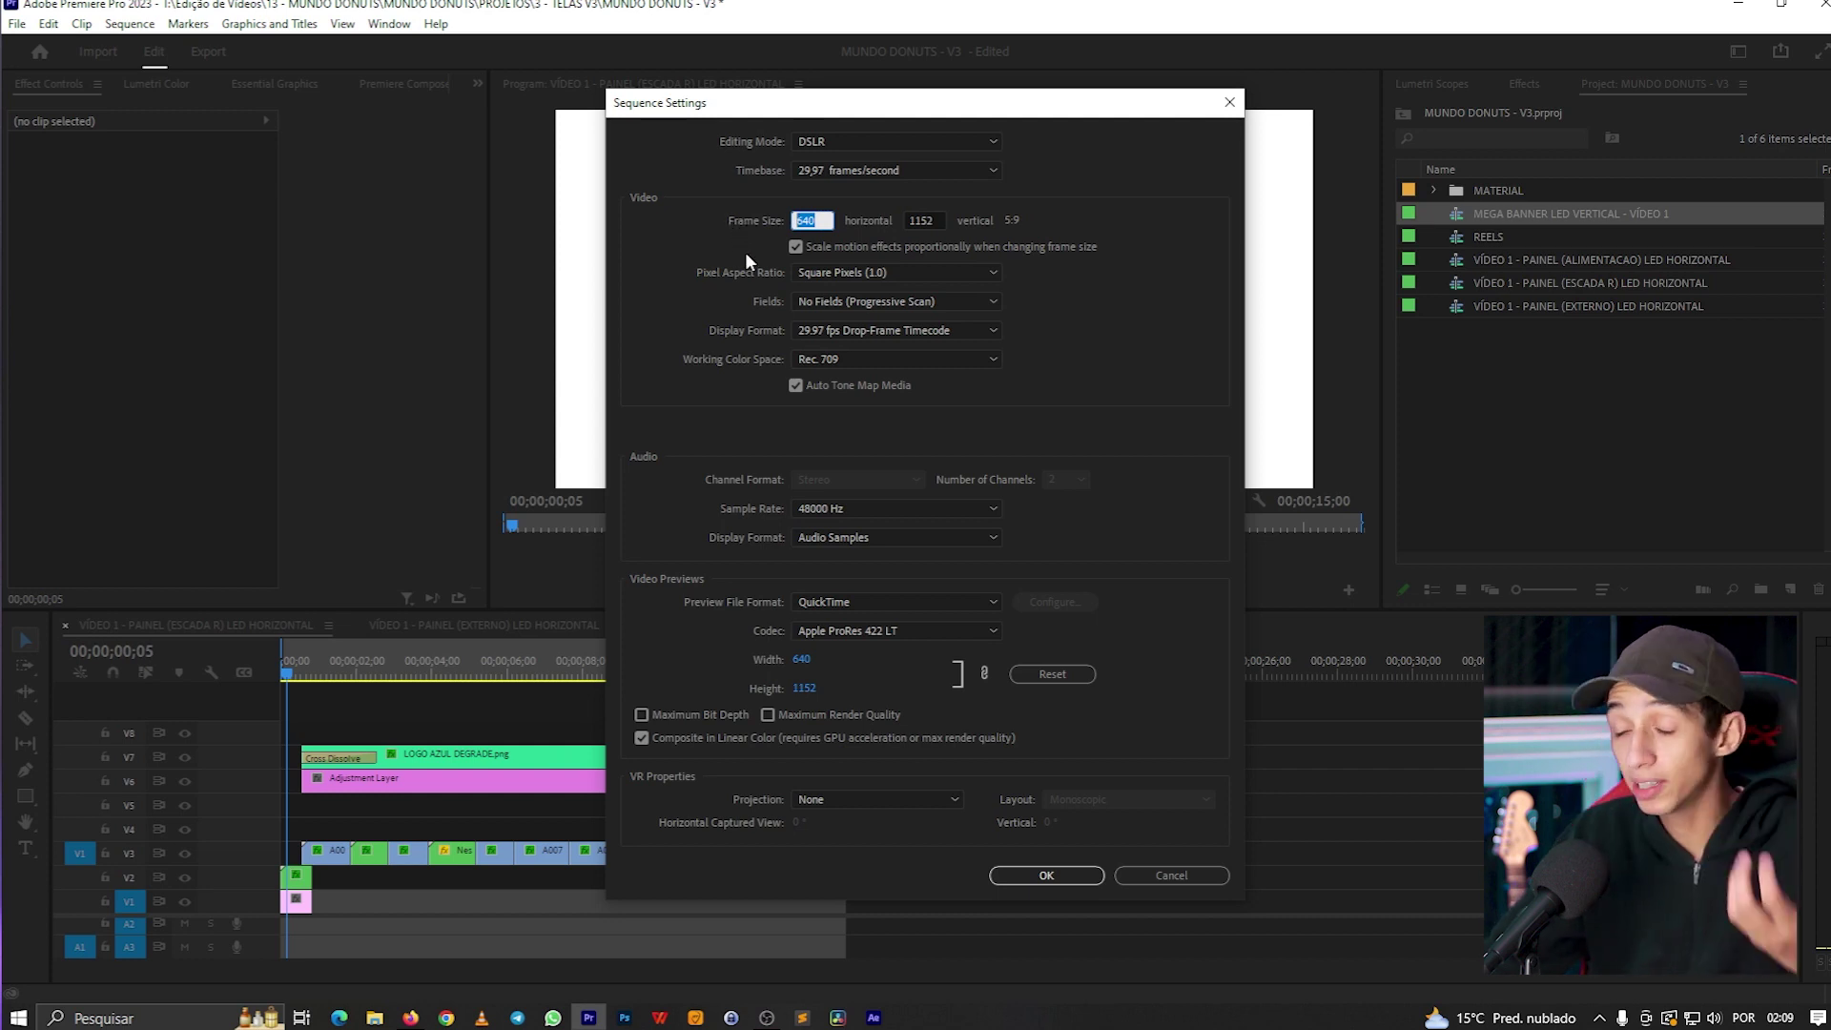
pyautogui.click(921, 222)
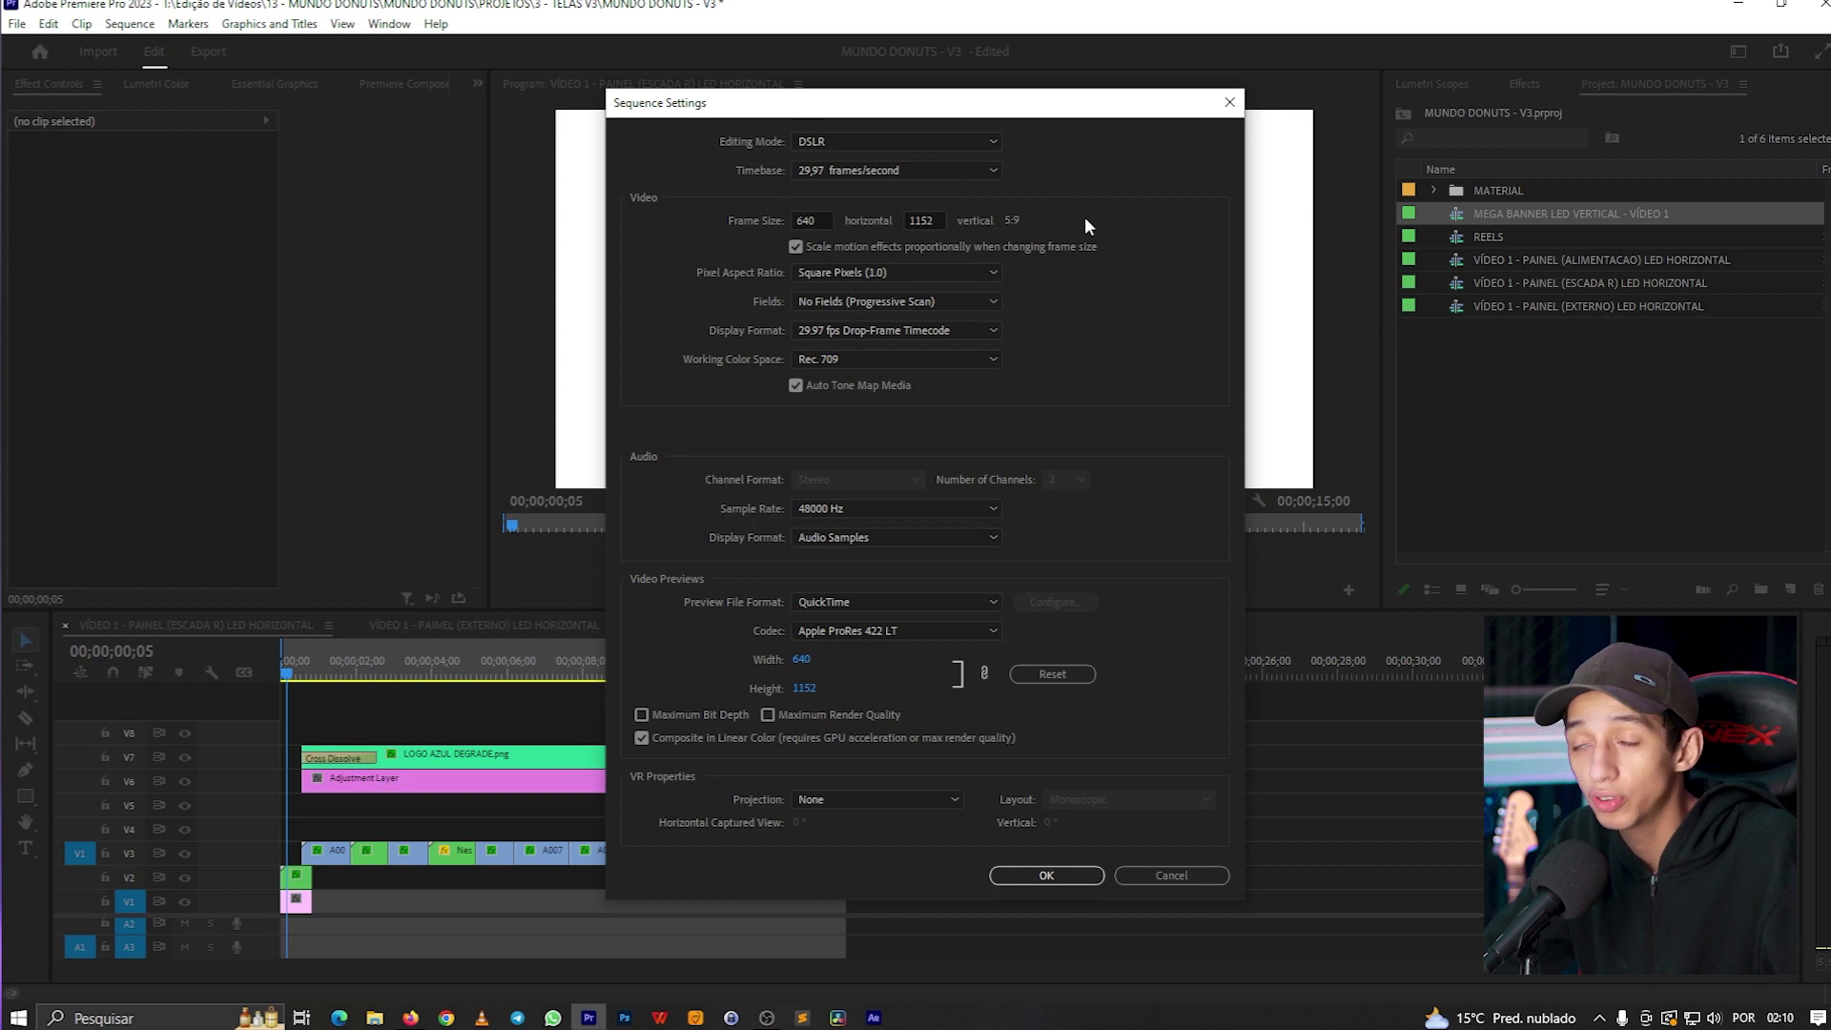
pyautogui.click(818, 221)
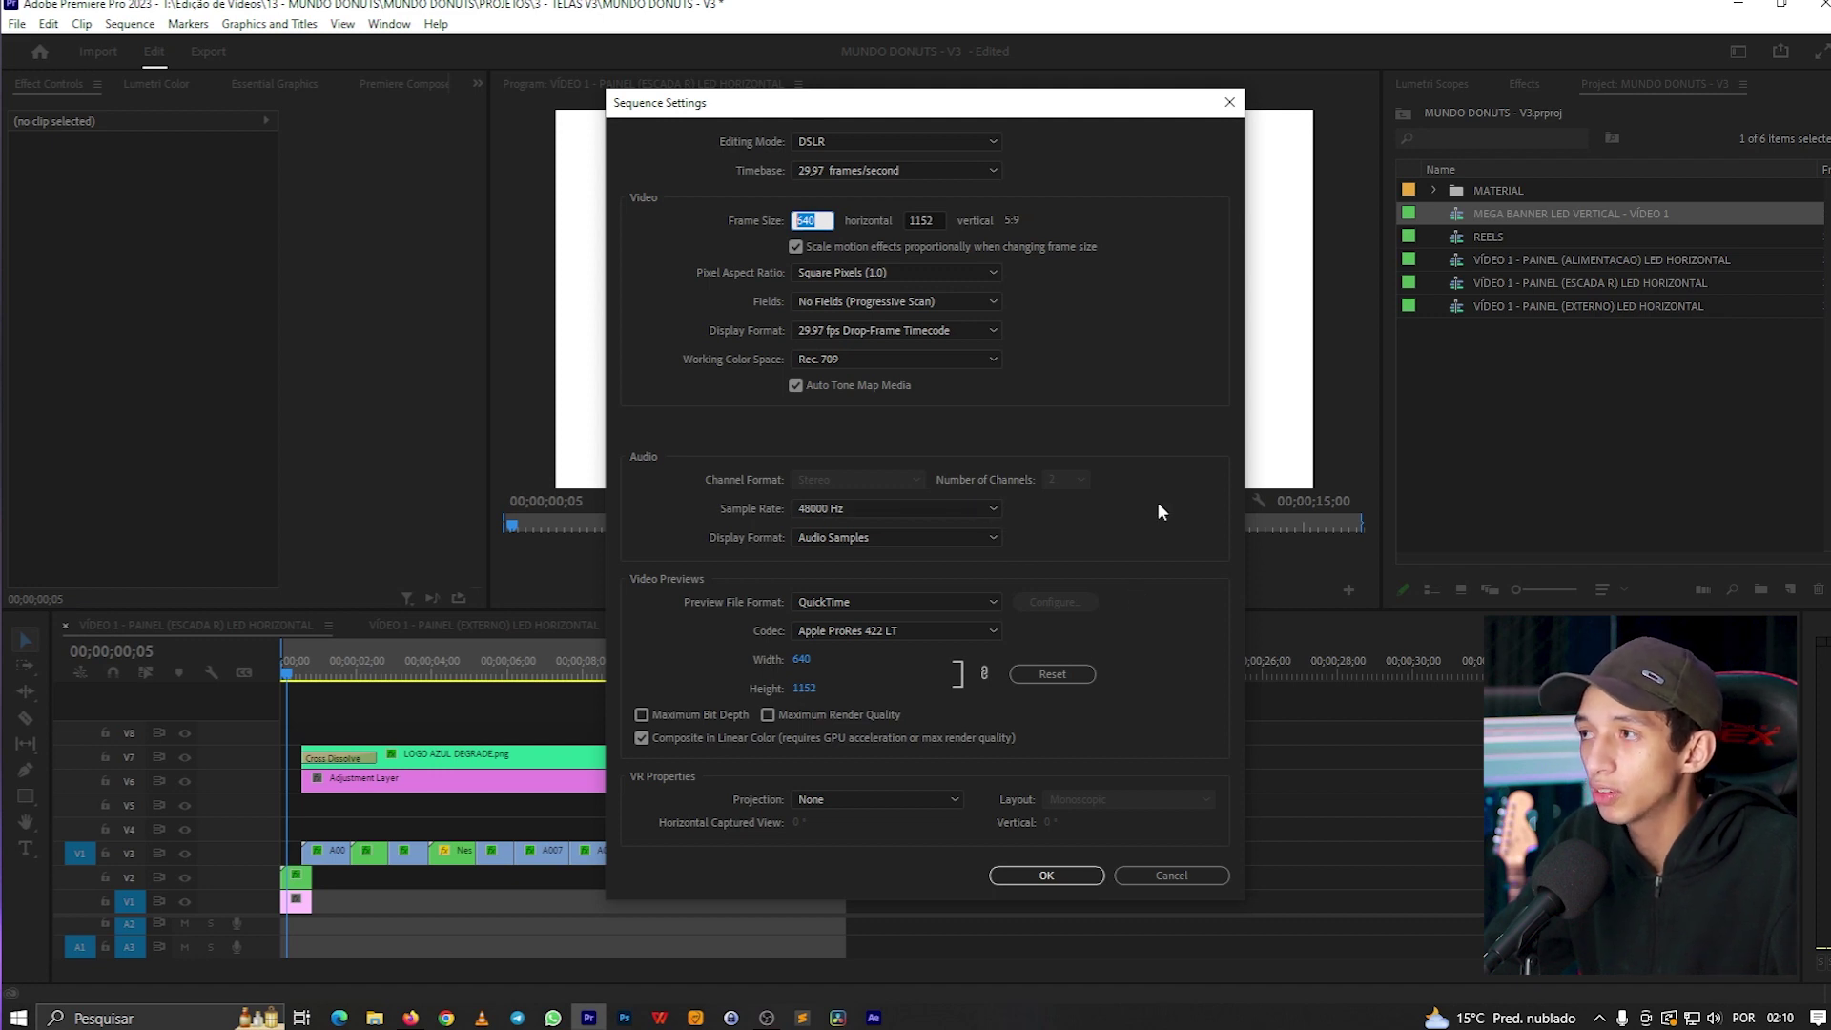
pyautogui.click(813, 220)
pyautogui.doubleClick(806, 220)
pyautogui.doubleClick(907, 224)
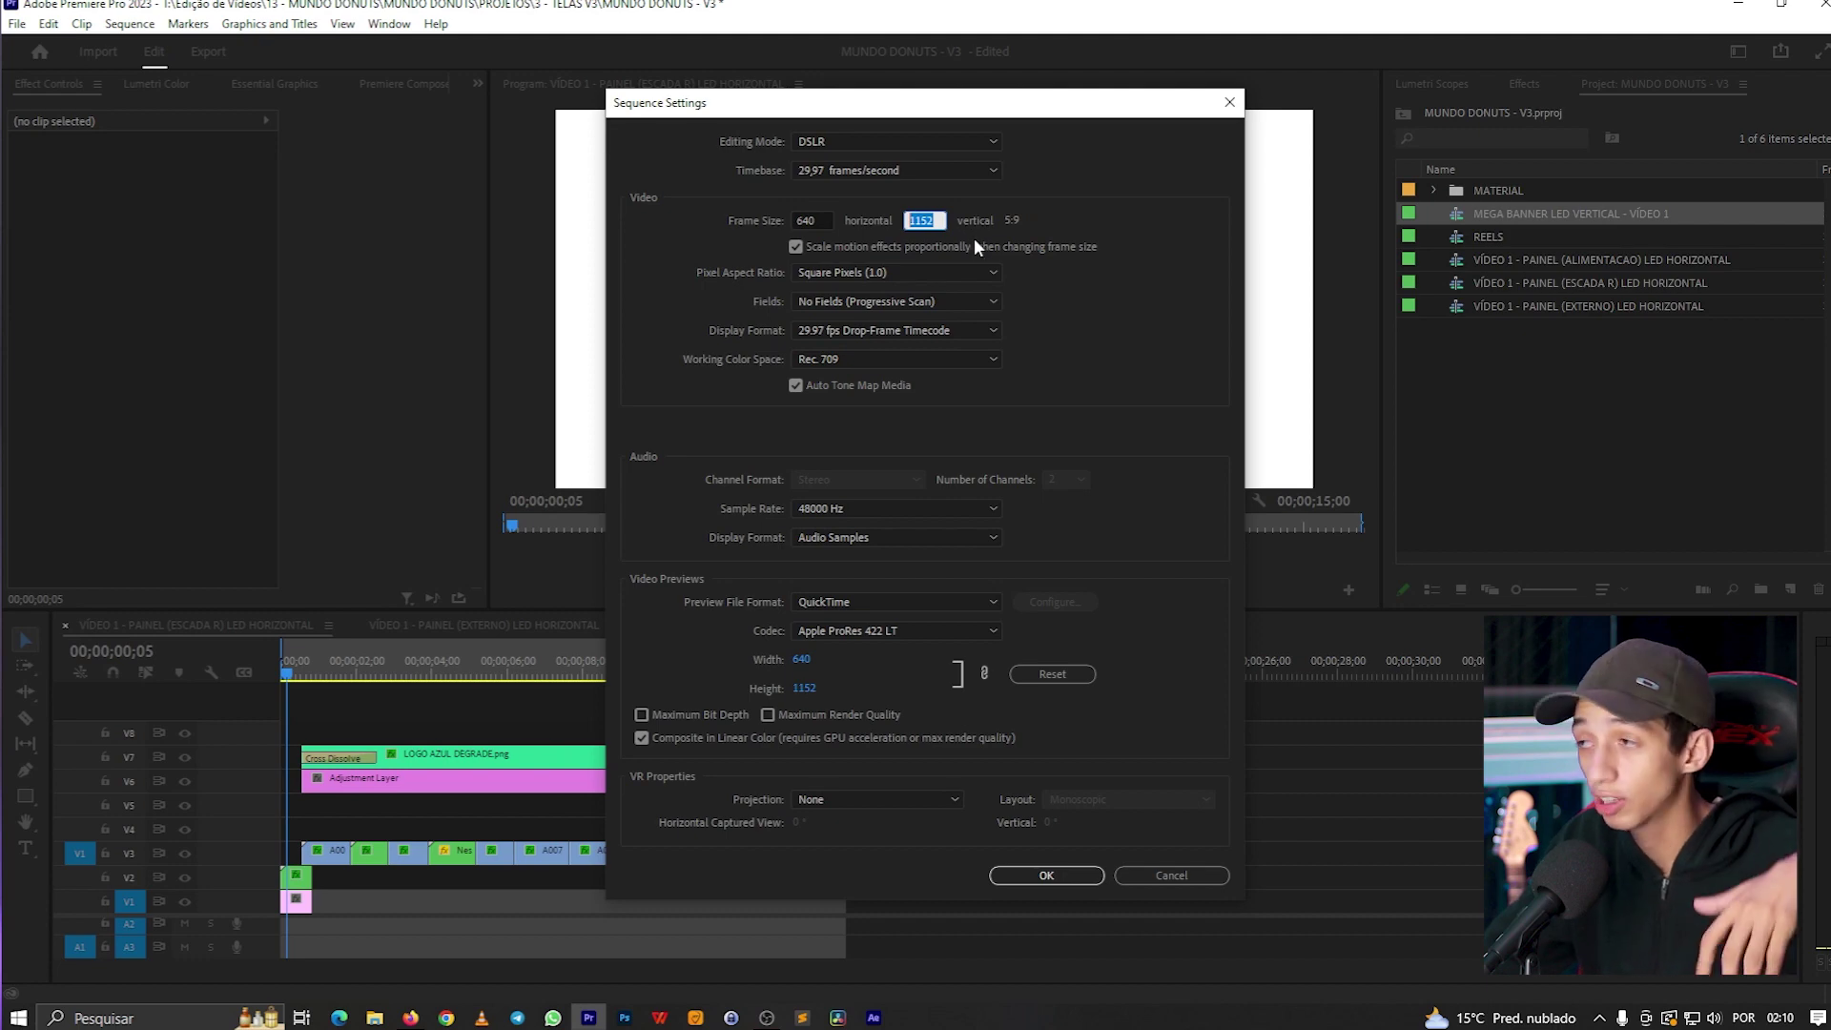
pyautogui.click(1229, 107)
# - Check the frame size in the sequence settings of VÍDEO 1 - PAINEL (ALIMENTACAO) LED HORIZONTAL and close them
pyautogui.click(1501, 255)
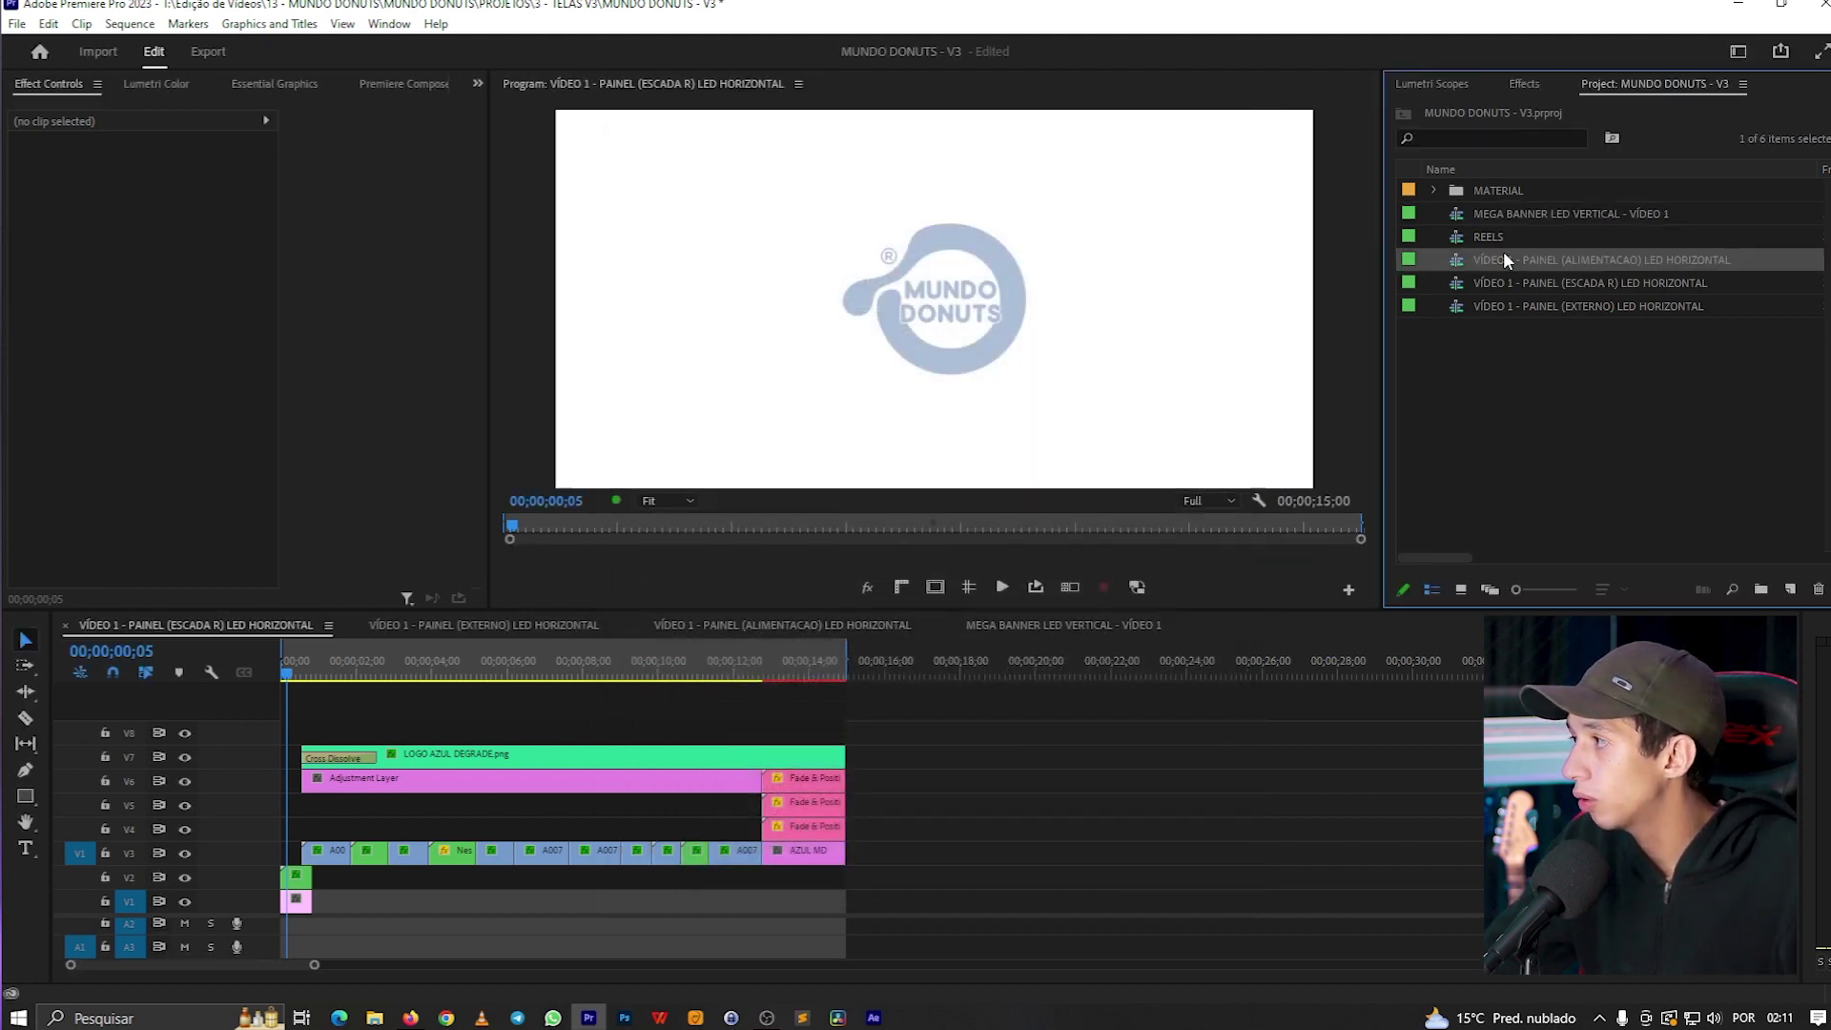
pyautogui.rightClick(1501, 254)
pyautogui.click(1564, 282)
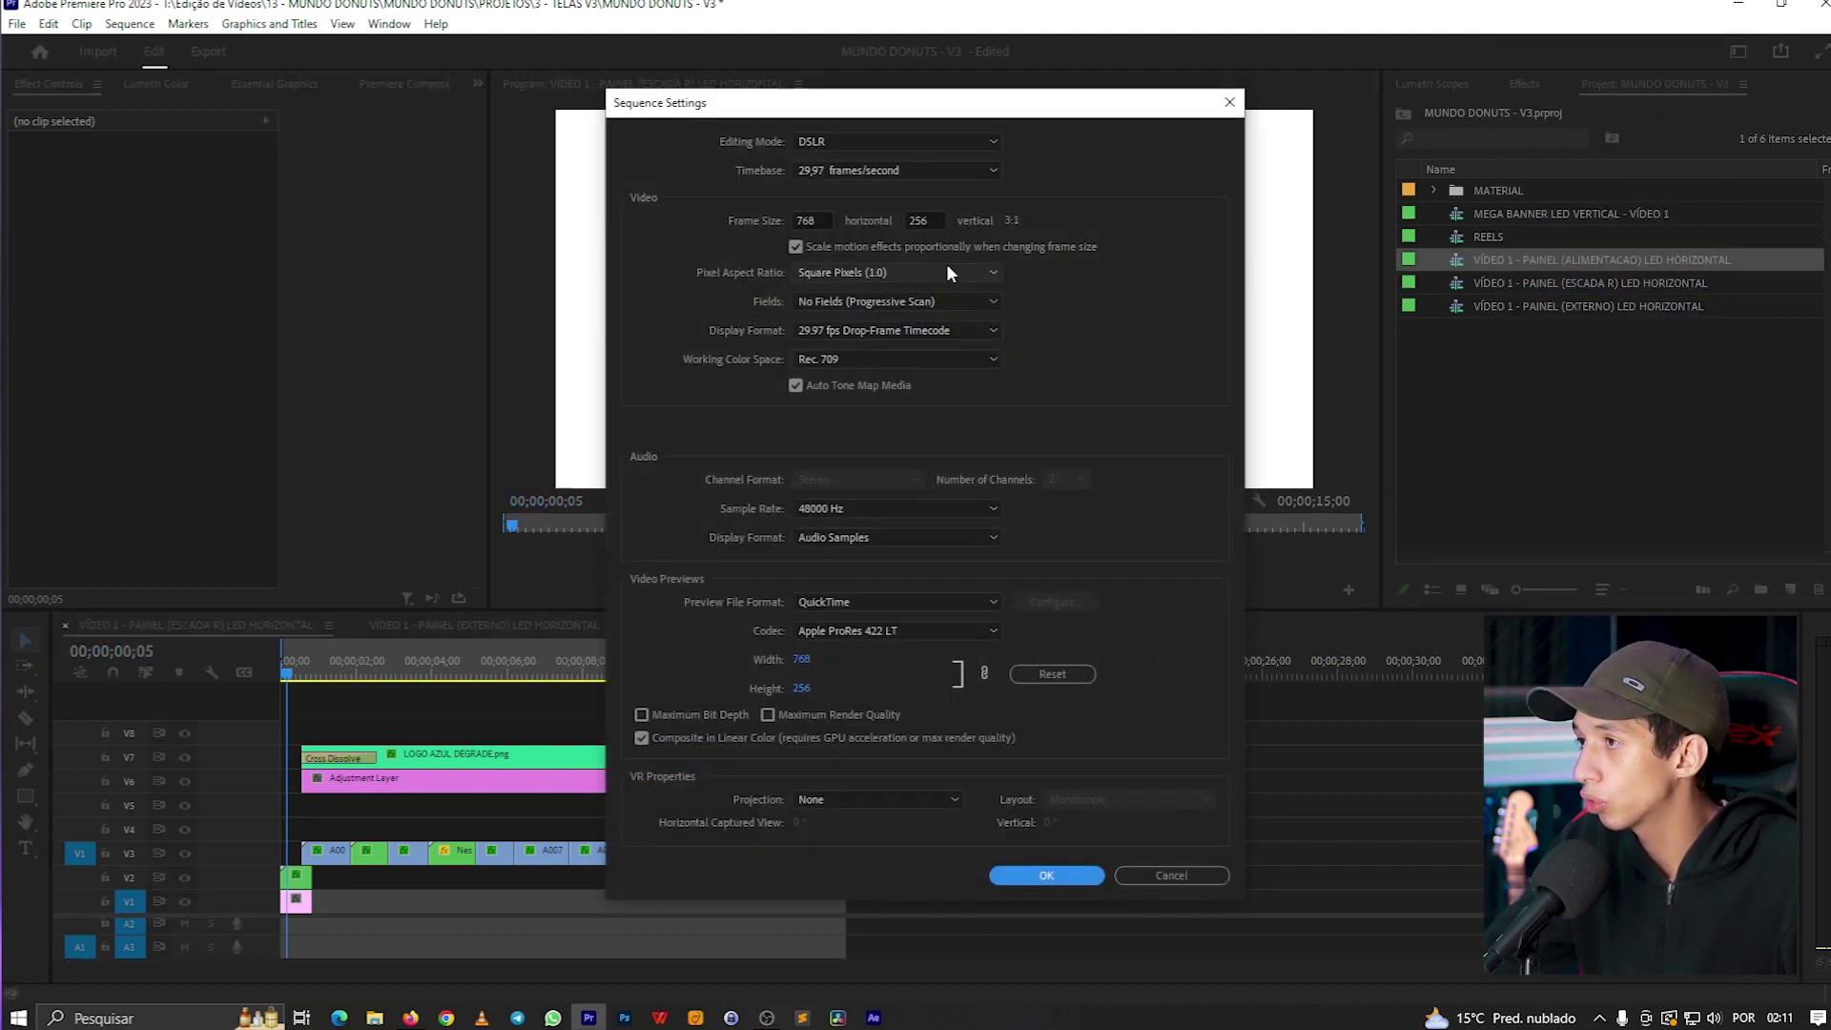
pyautogui.click(817, 222)
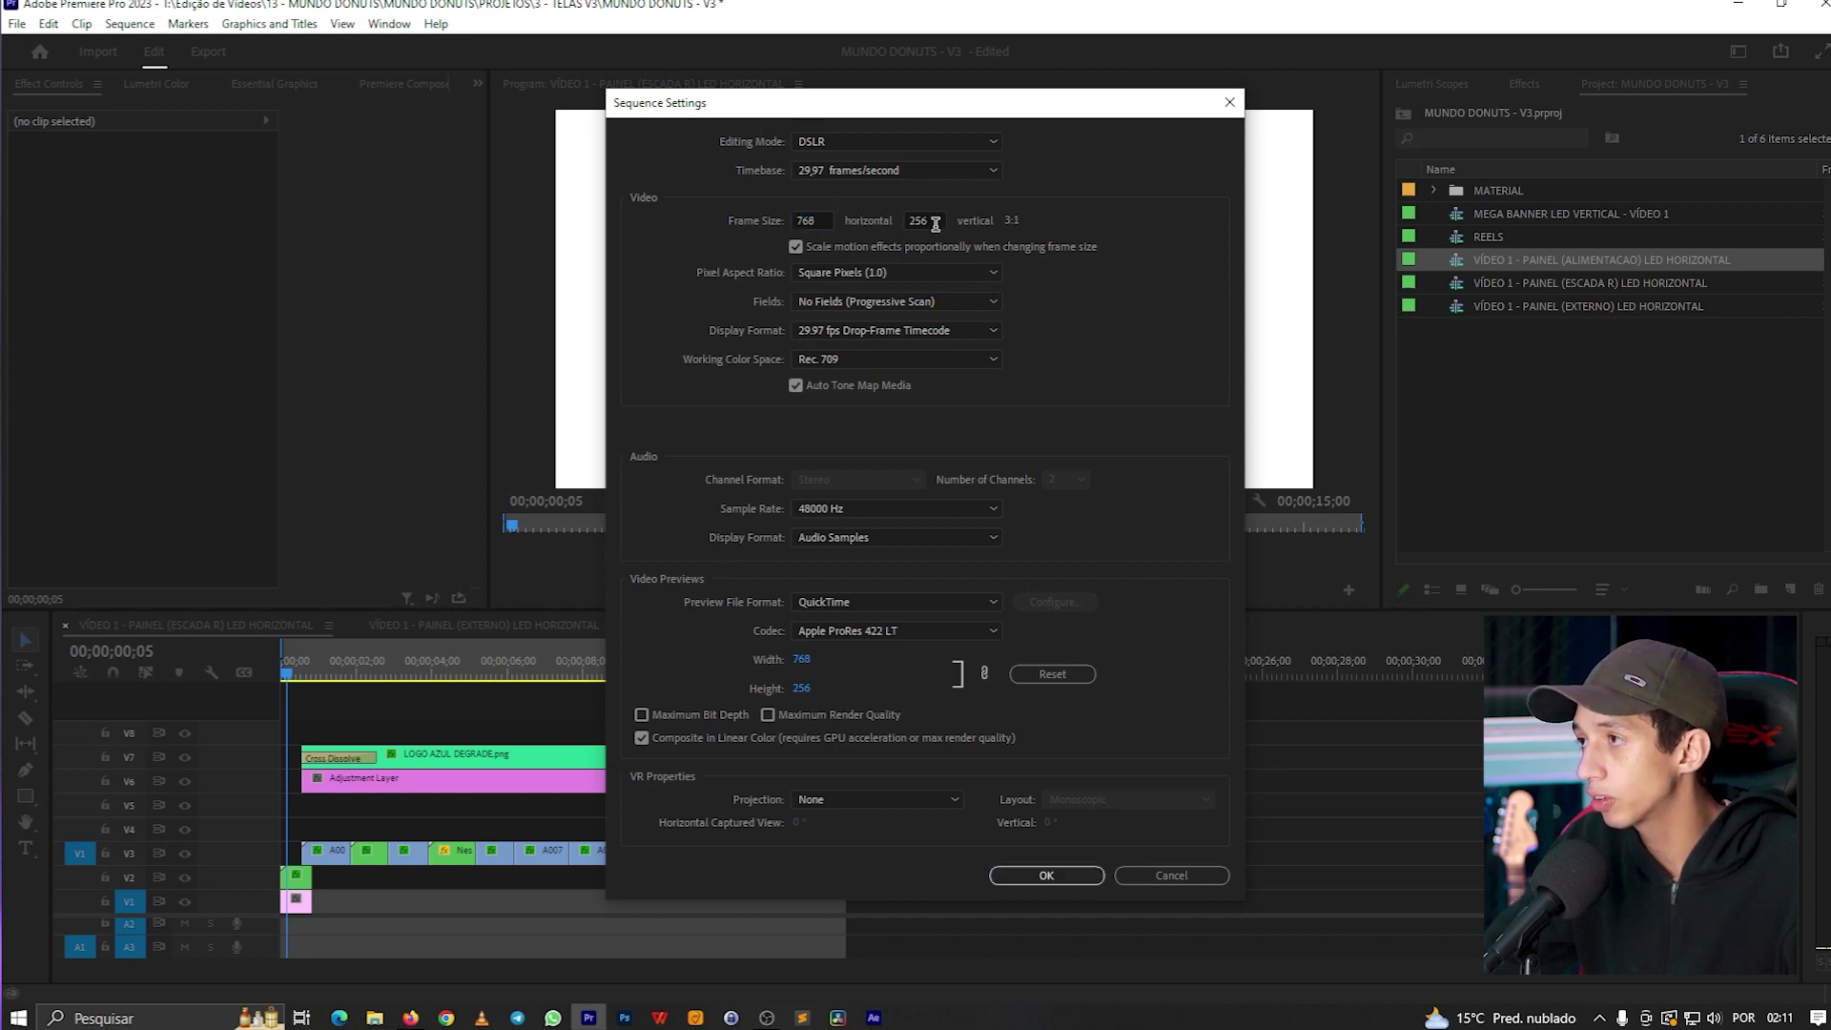
pyautogui.click(1229, 102)
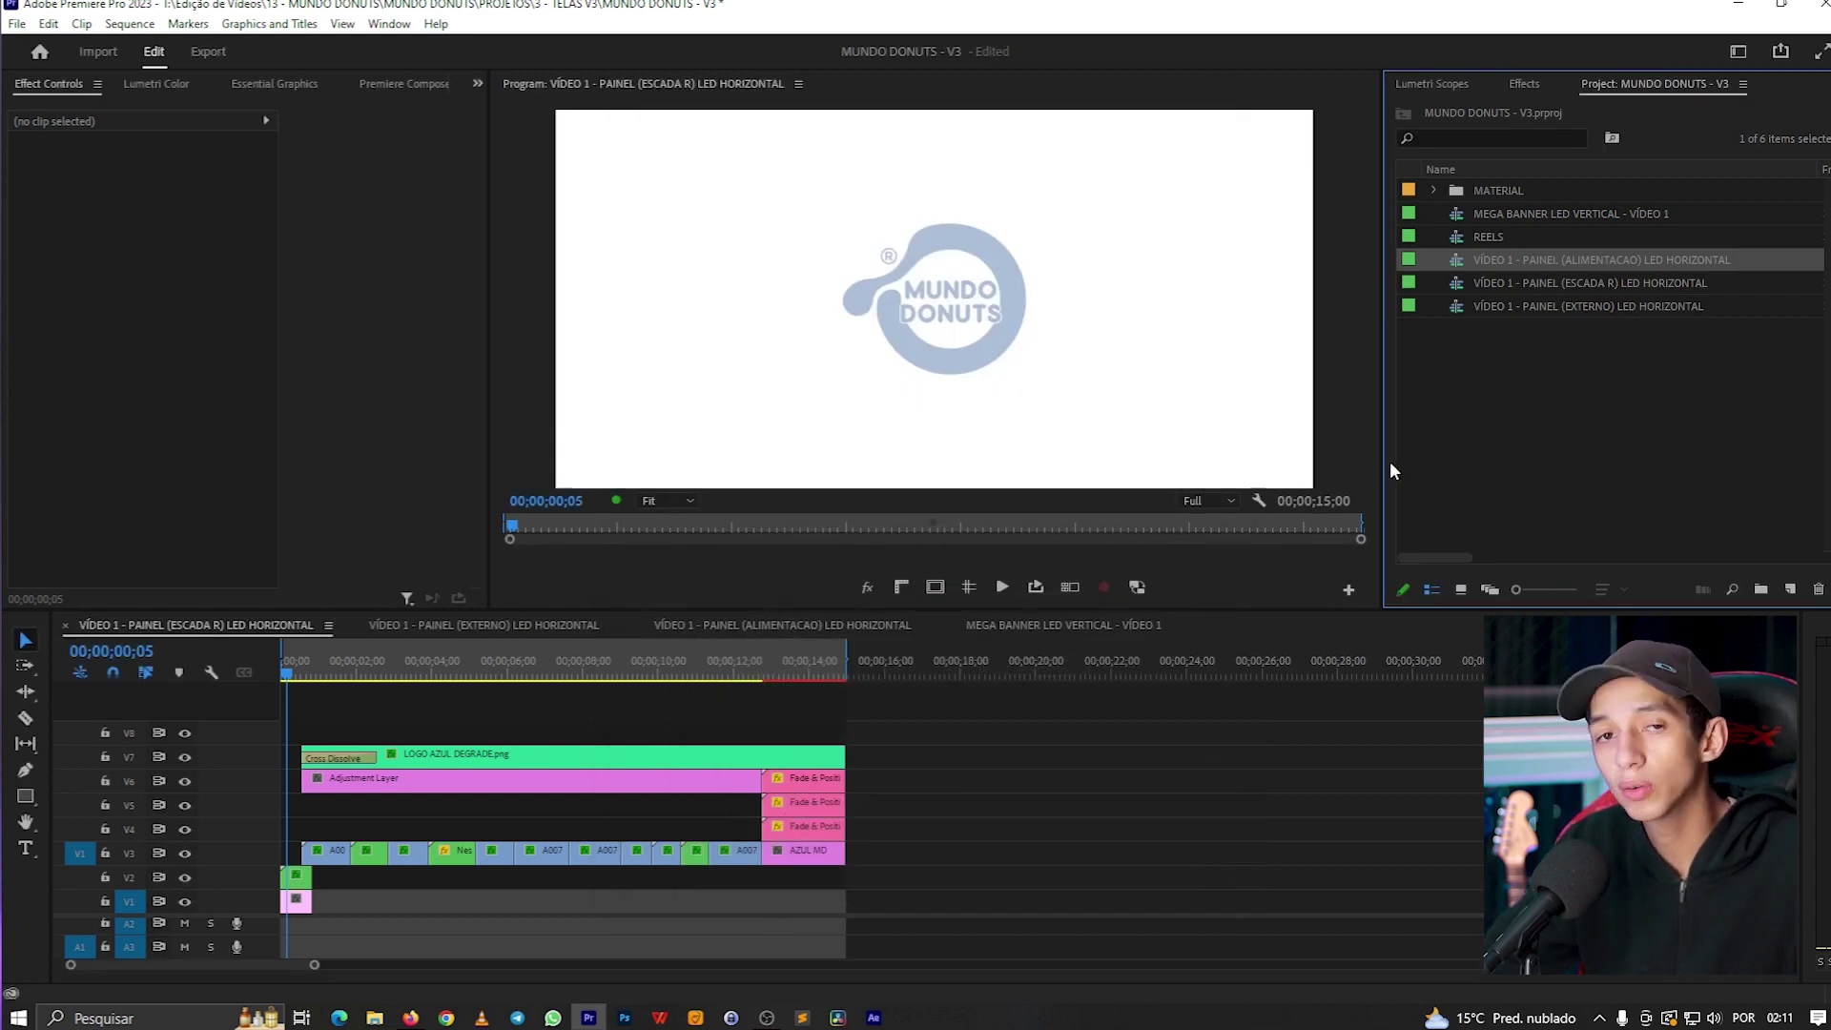
# - Scrub through the opening of the PAINEL (ESCADA R) sequence to the start of its first footage clip
pyautogui.click(286, 675)
pyautogui.press('=')
pyautogui.press('=')
pyautogui.press('=')
pyautogui.moveTo(286, 675); pyautogui.dragTo(388, 675)
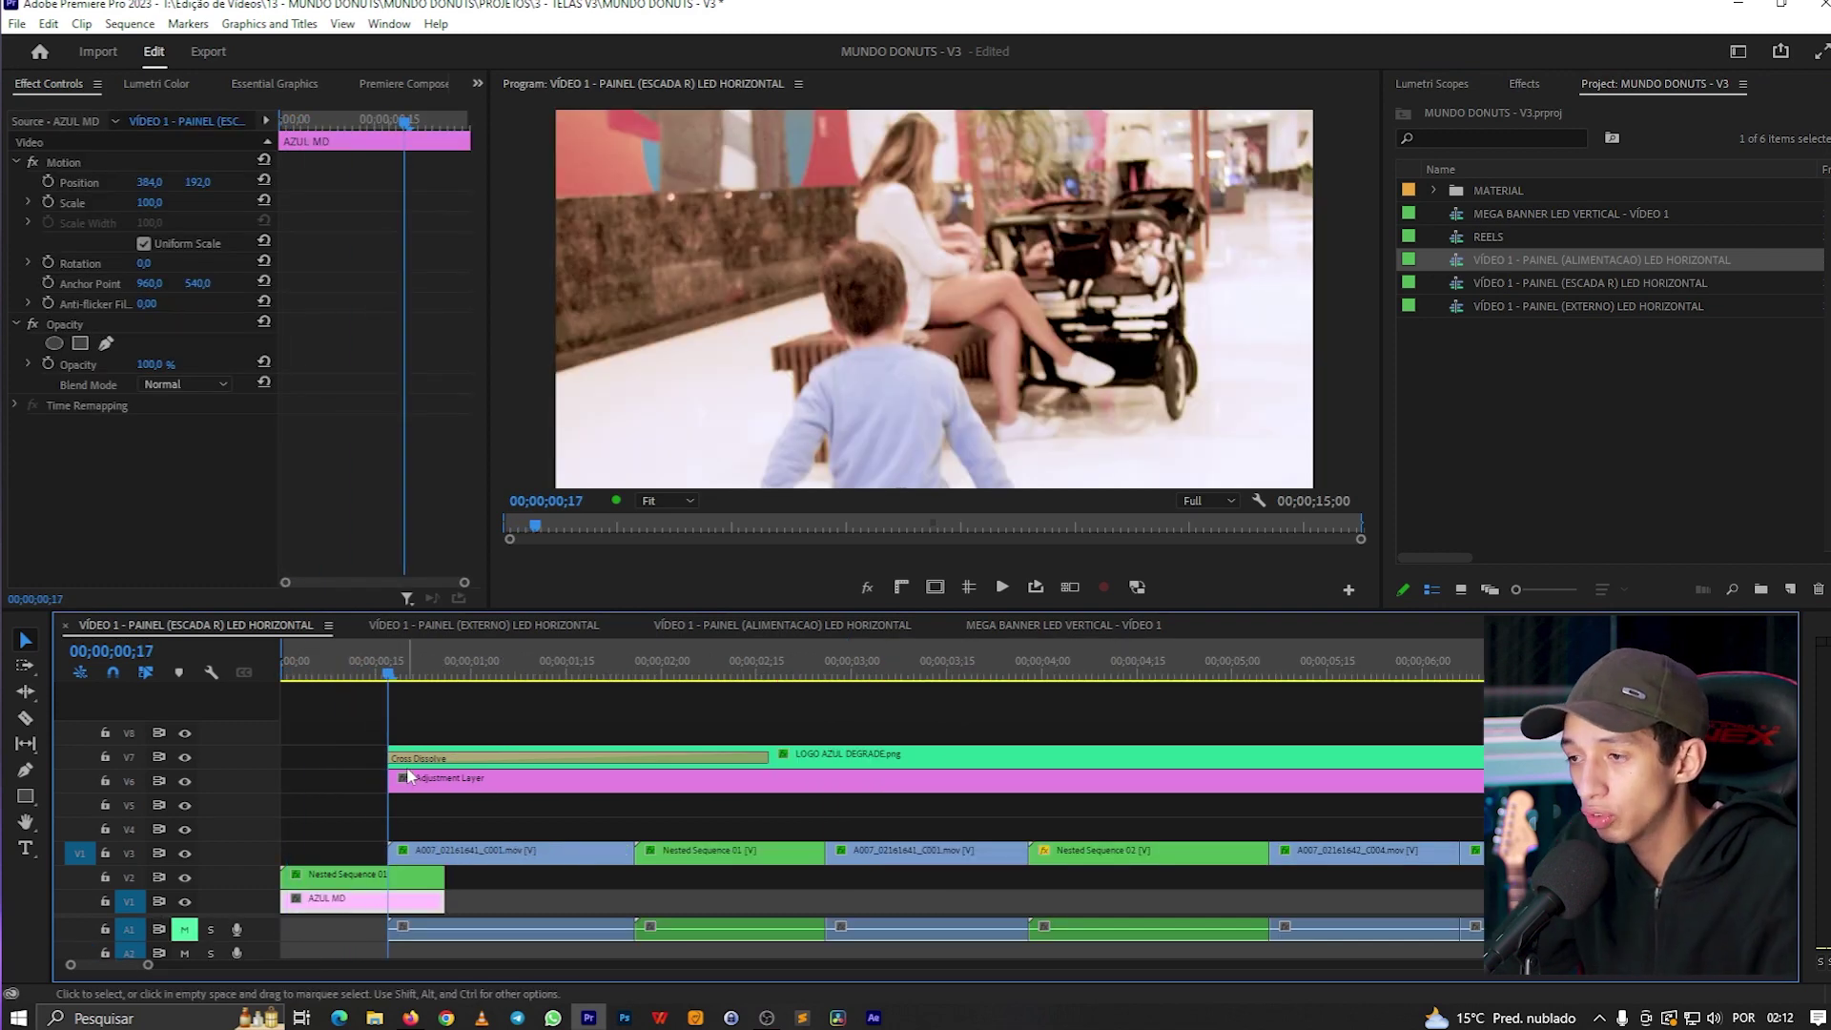
pyautogui.press('-')
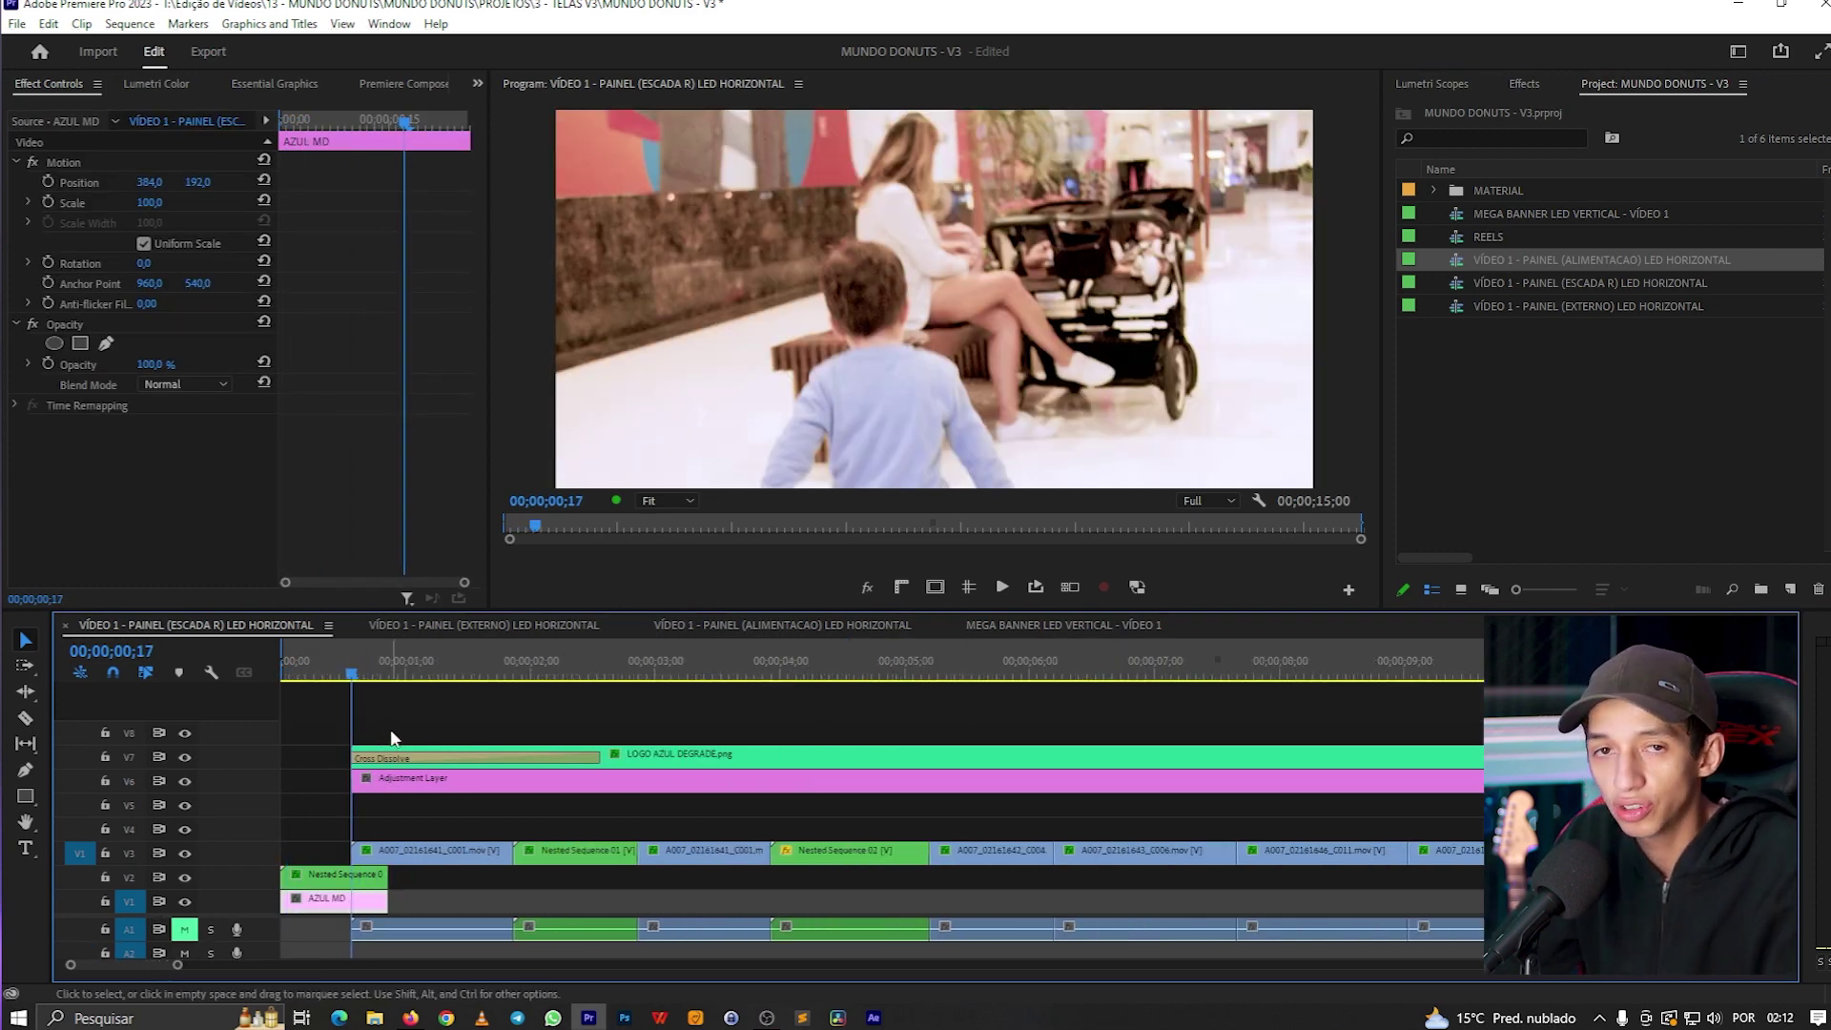
pyautogui.moveTo(286, 668); pyautogui.dragTo(359, 675)
pyautogui.press('-')
pyautogui.press('-')
pyautogui.press('-')
pyautogui.scroll(3, 667, 719)
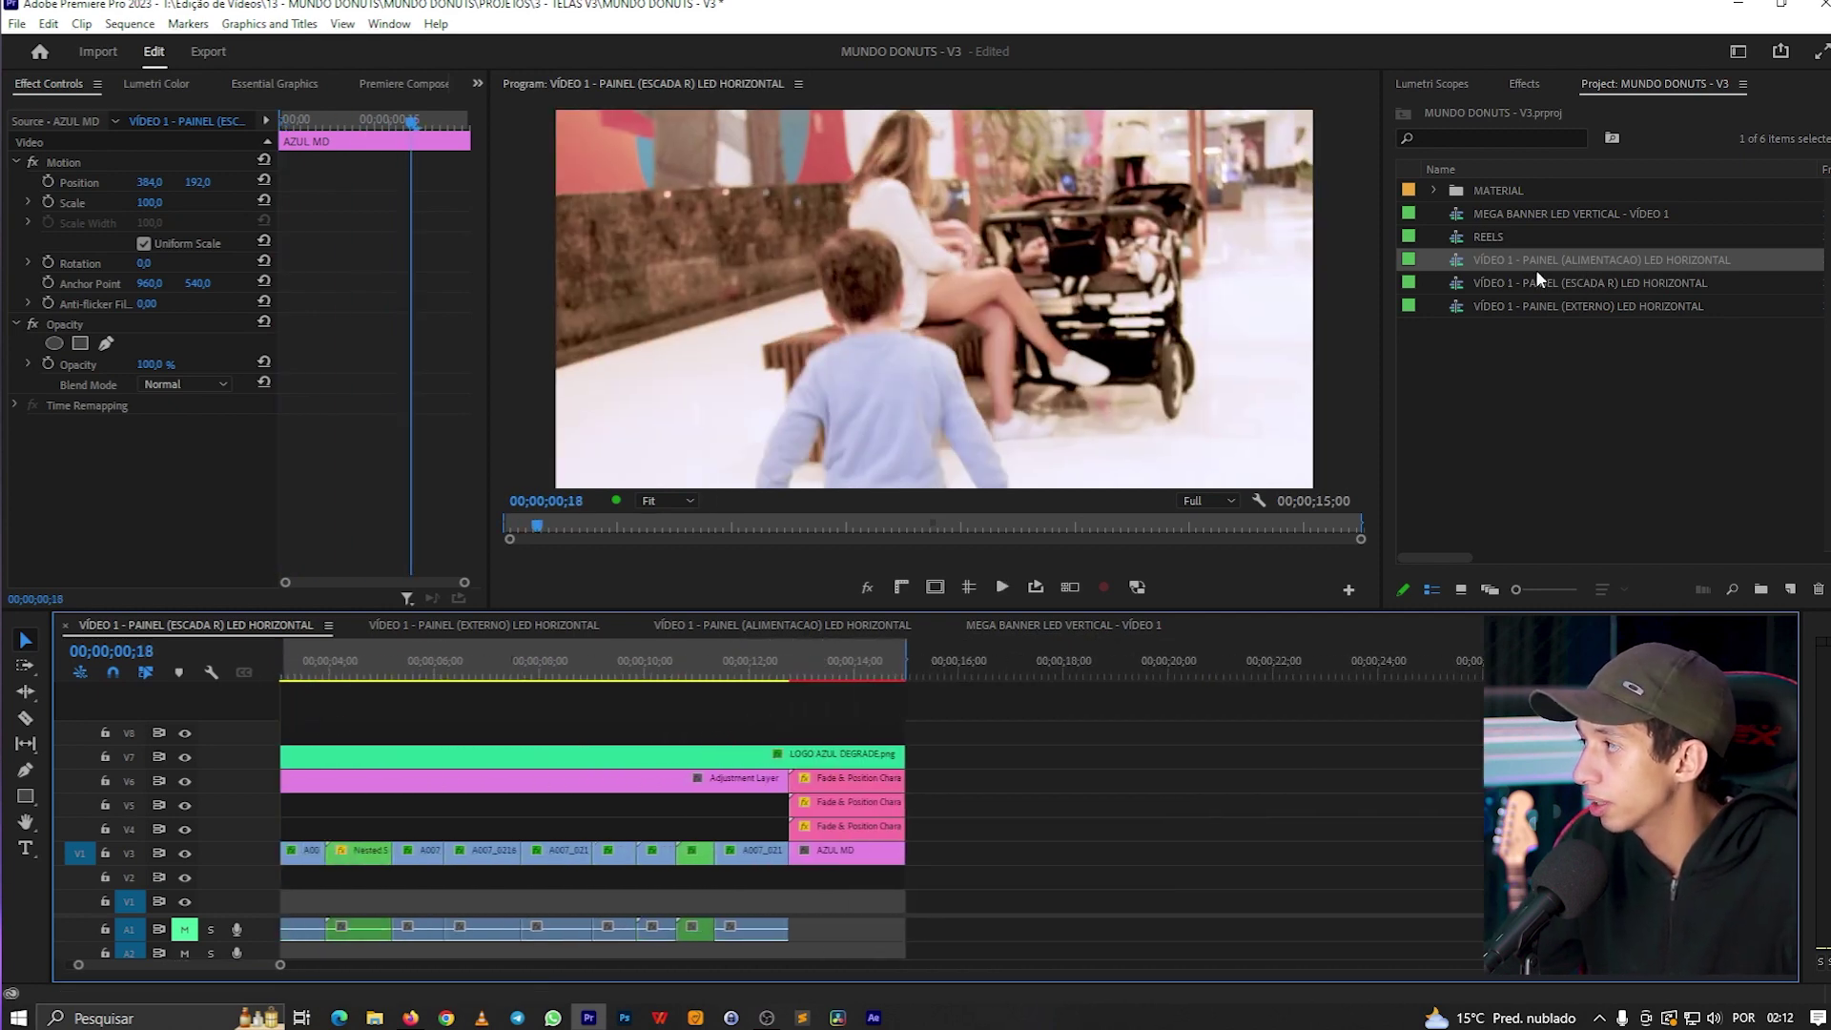
# - Place the playhead at the sequence's end at 00;00;15;00 and inspect where the last clips finish
pyautogui.click(911, 672)
pyautogui.moveTo(909, 671); pyautogui.dragTo(907, 672)
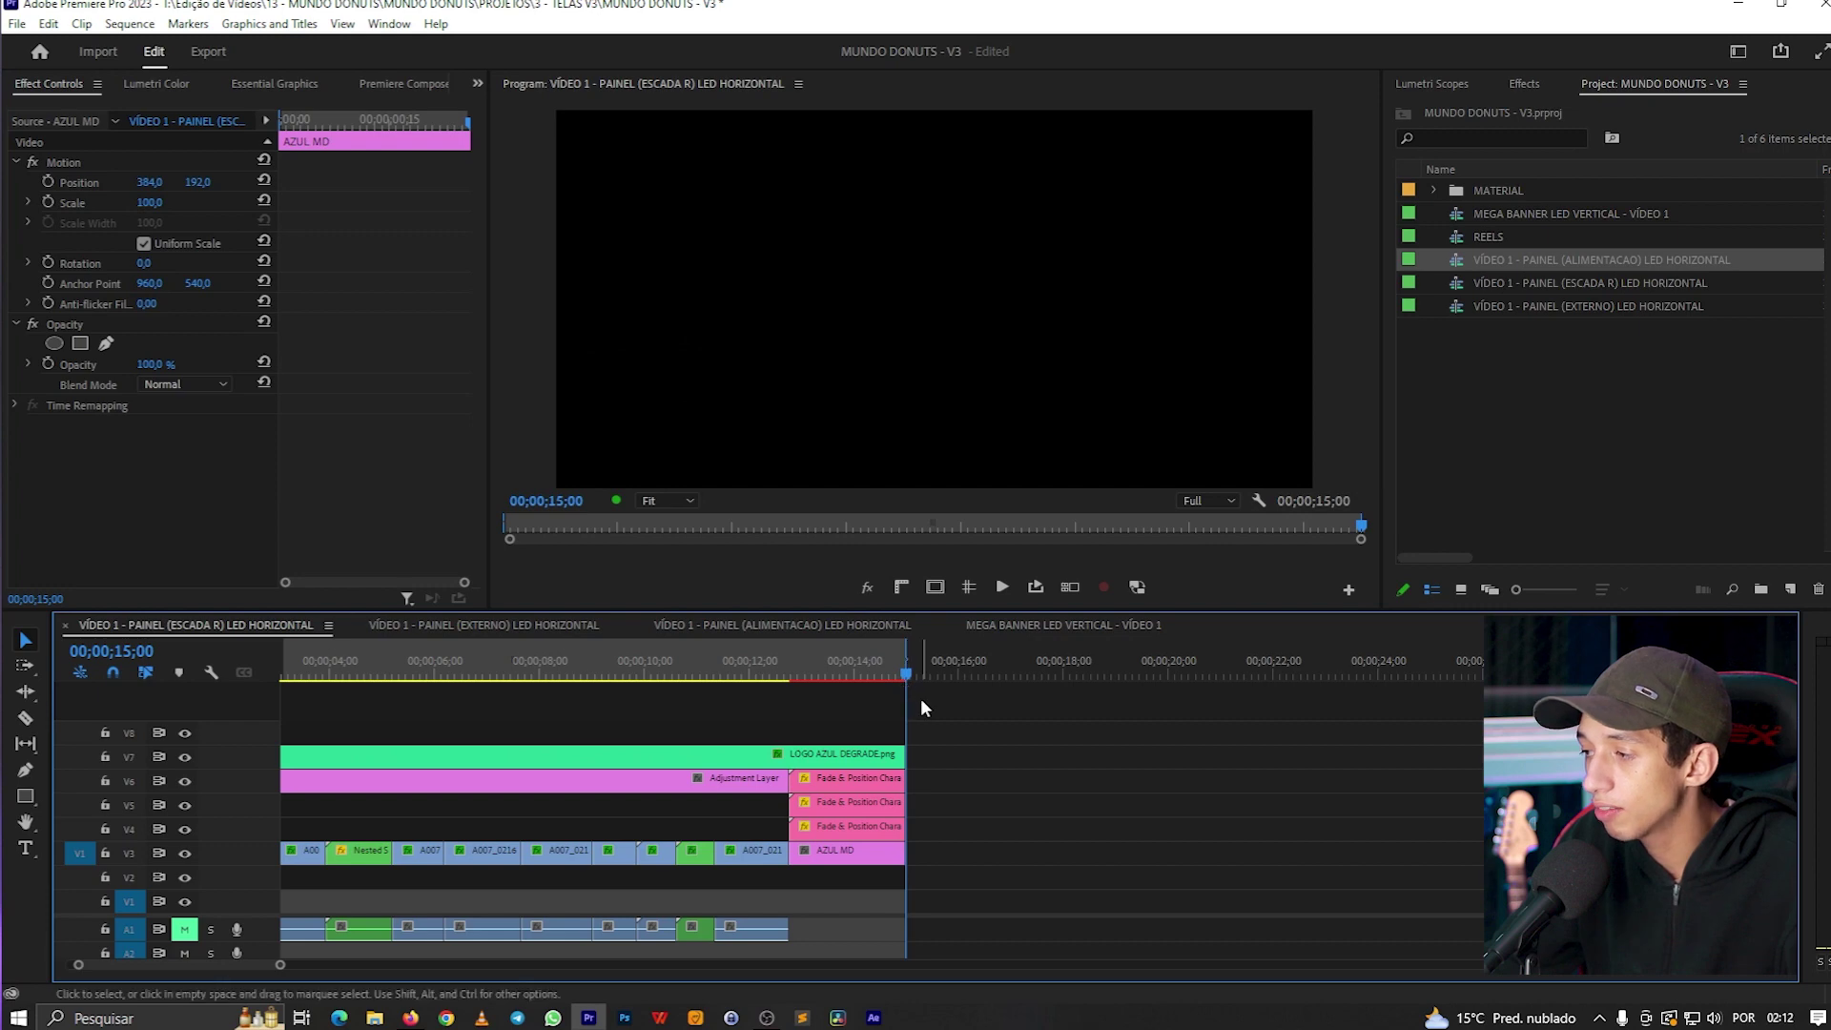
pyautogui.press('=')
pyautogui.press('=')
pyautogui.press('=')
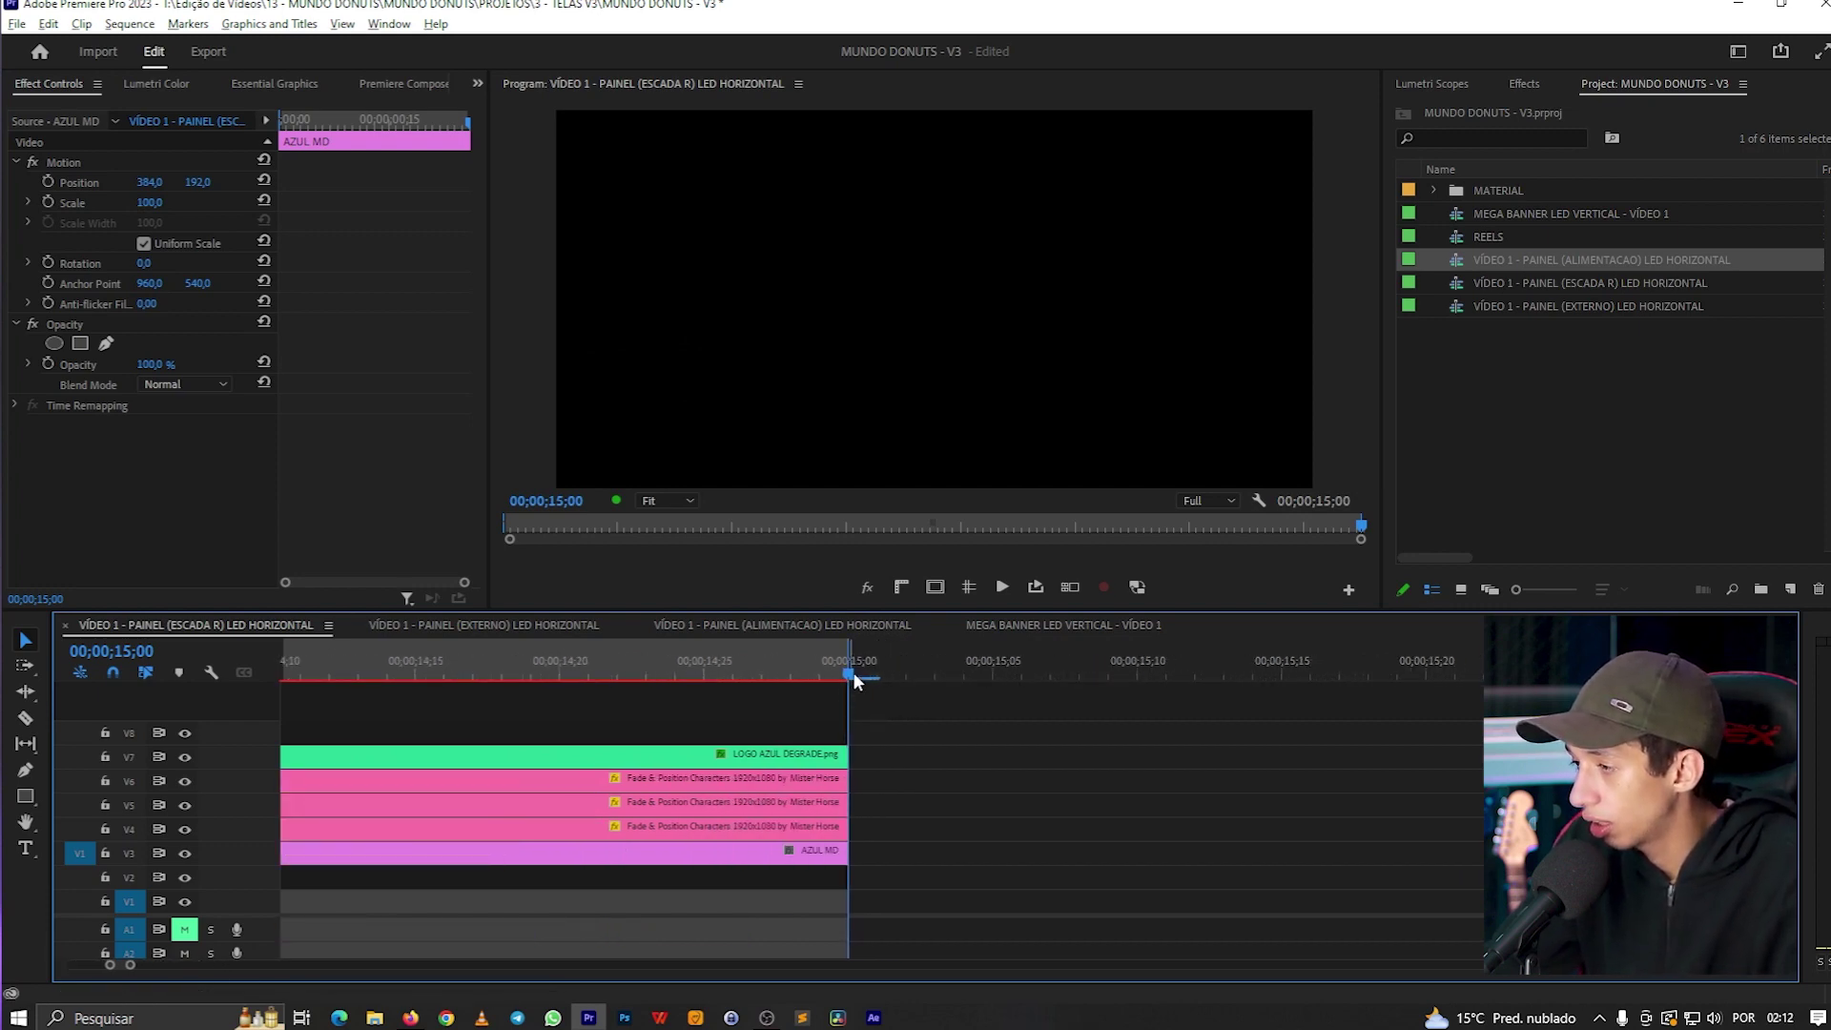
pyautogui.press('-')
pyautogui.press('-')
pyautogui.press('-')
pyautogui.press('-')
pyautogui.press('=')
pyautogui.press('=')
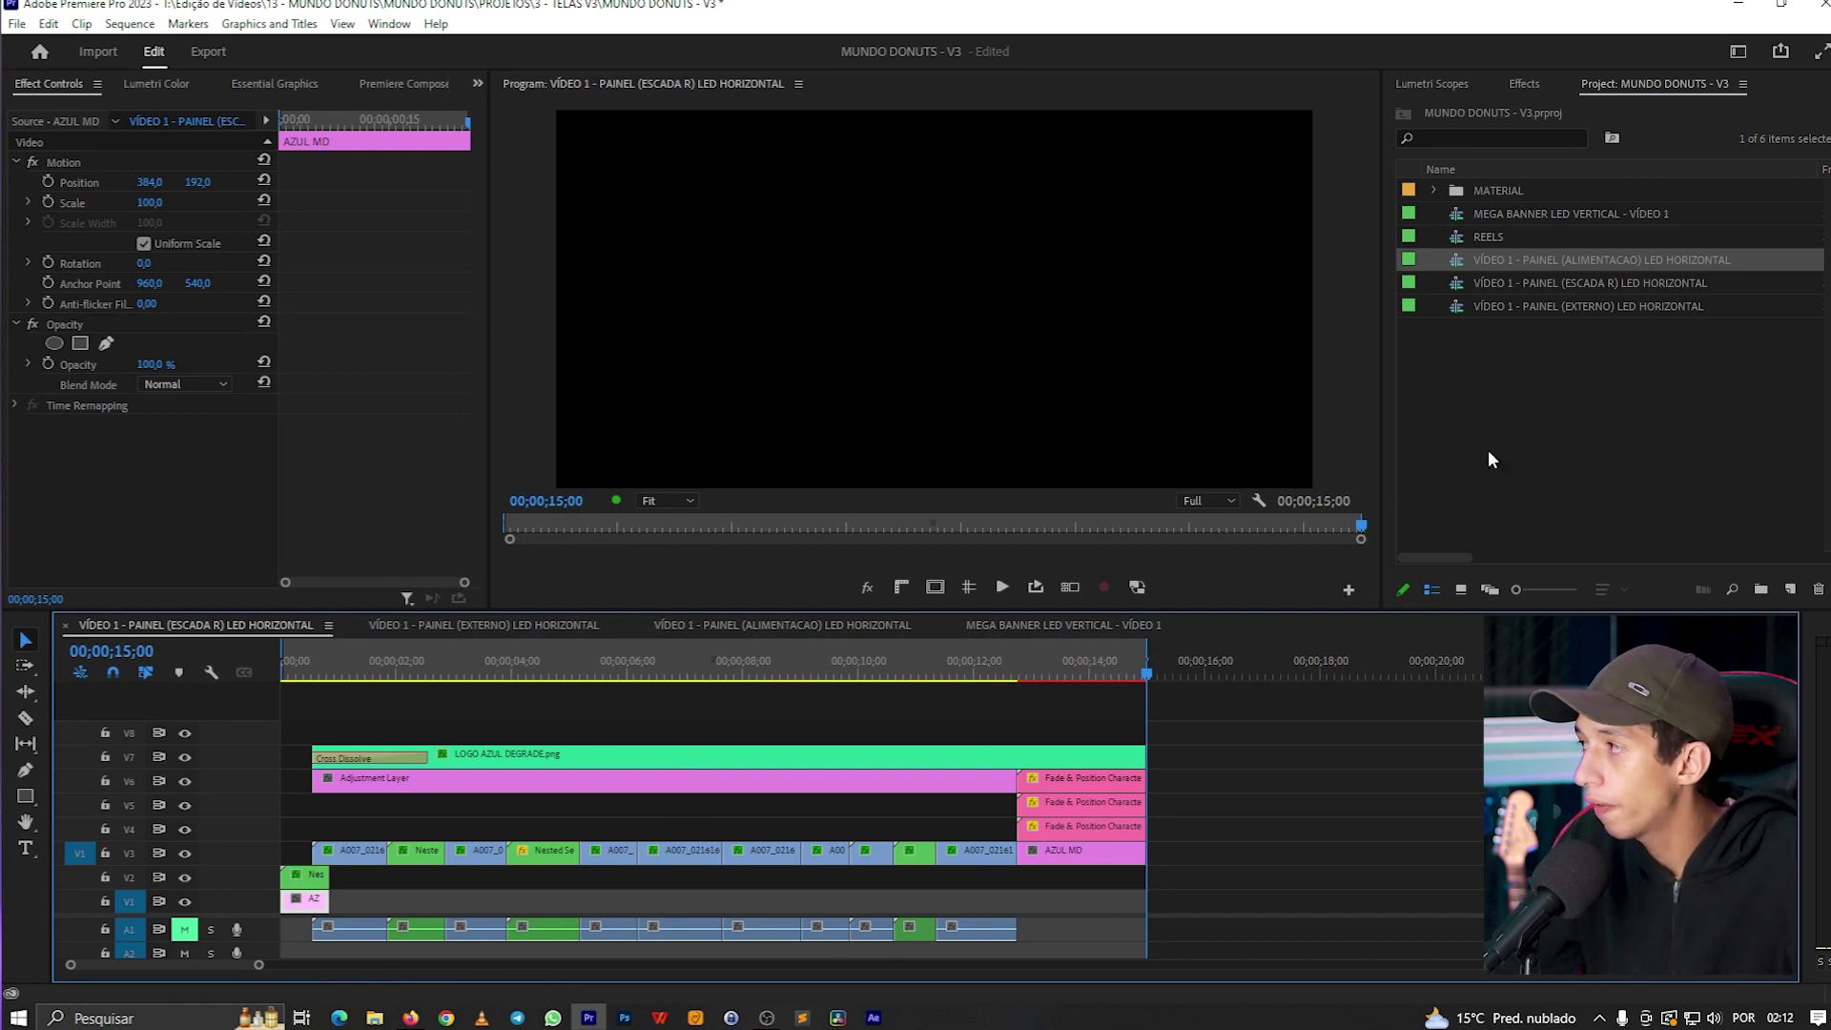
# - Review the PAINEL (ALIMENTACAO) sequence's frame size once more in its sequence settings and close them
pyautogui.rightClick(1480, 282)
pyautogui.click(1531, 279)
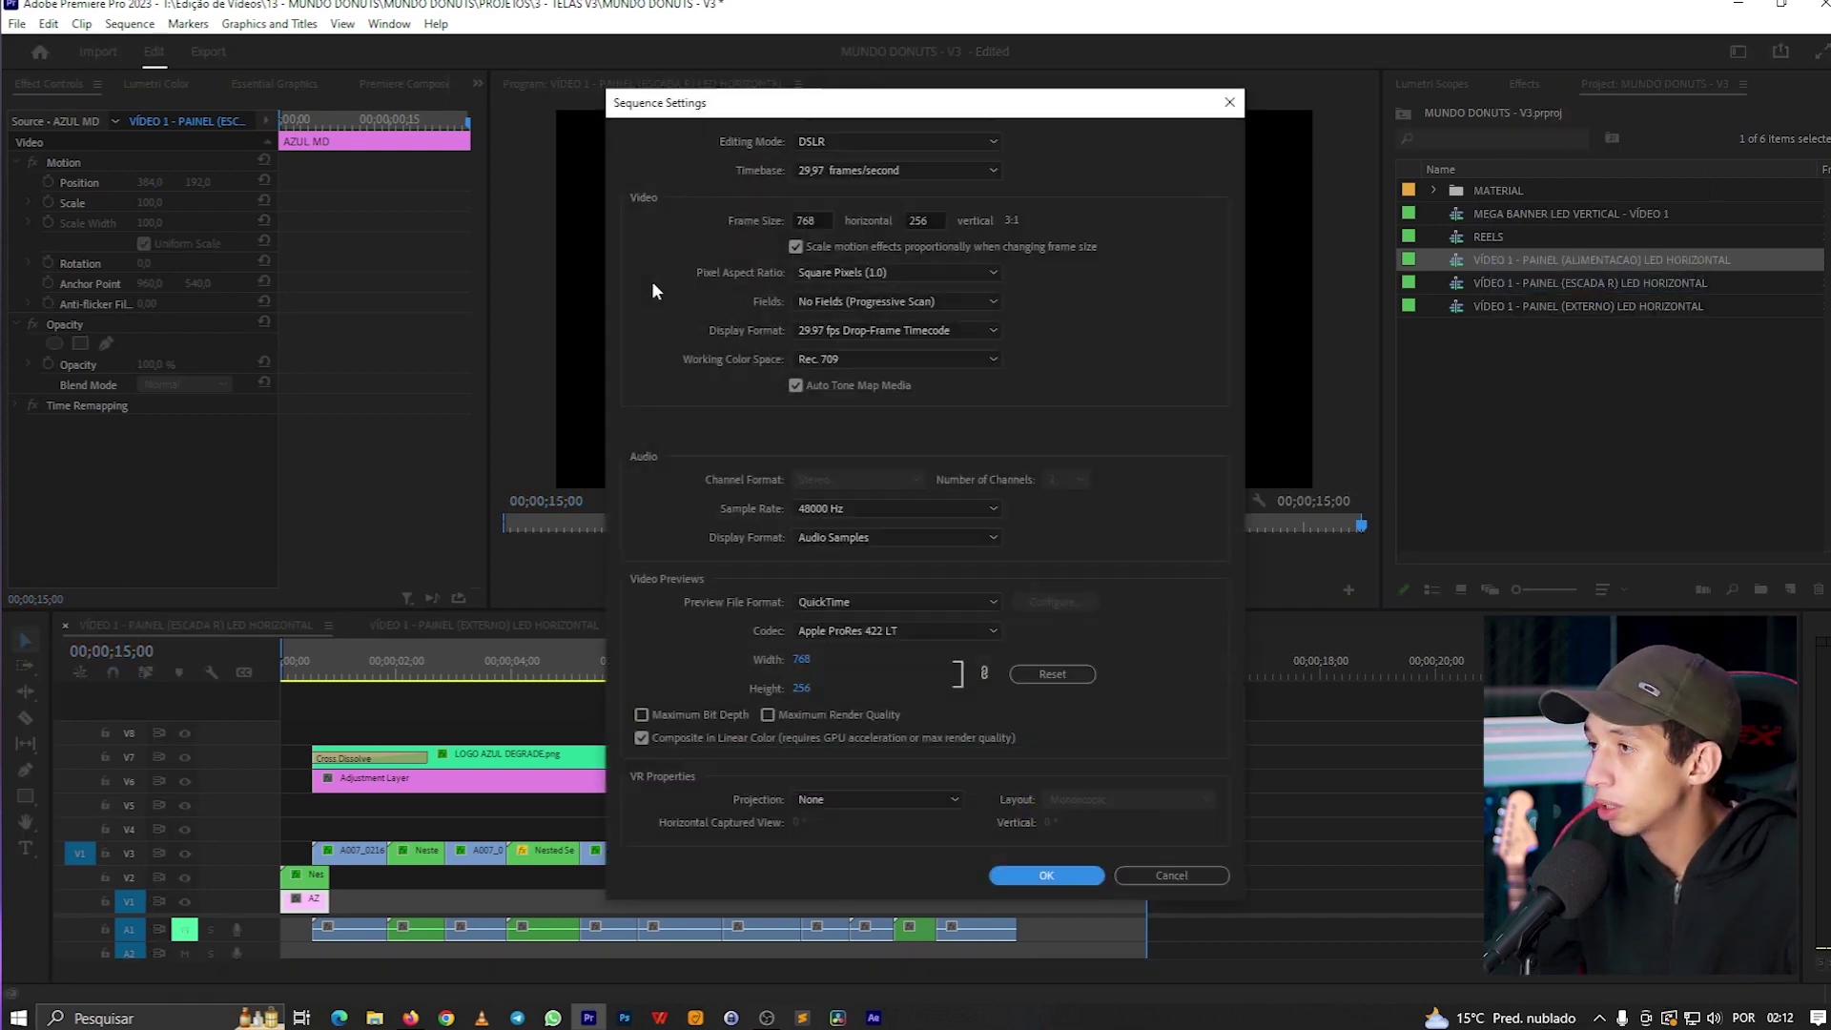
pyautogui.click(809, 220)
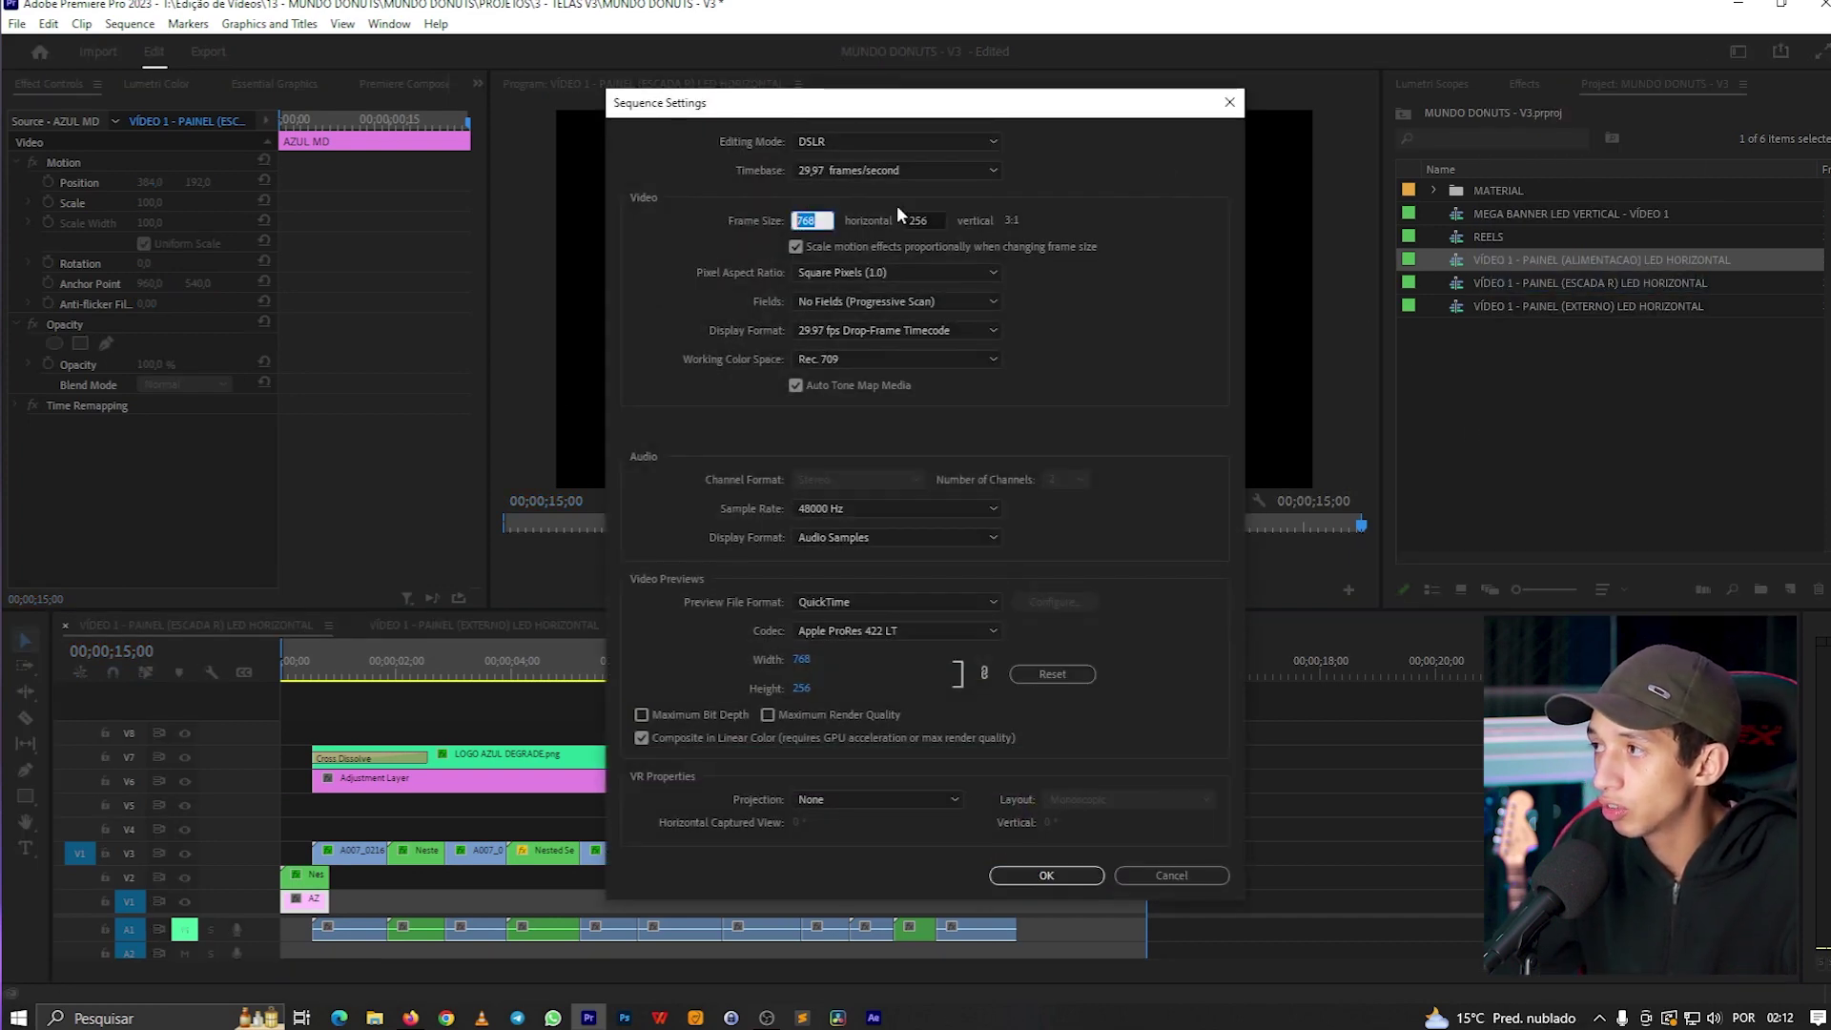
pyautogui.click(1230, 105)
# - At 00;00;01;15, try scaling the first footage clip to 14 and raising its vertical position, and undo the changes
pyautogui.moveTo(299, 662); pyautogui.dragTo(310, 660)
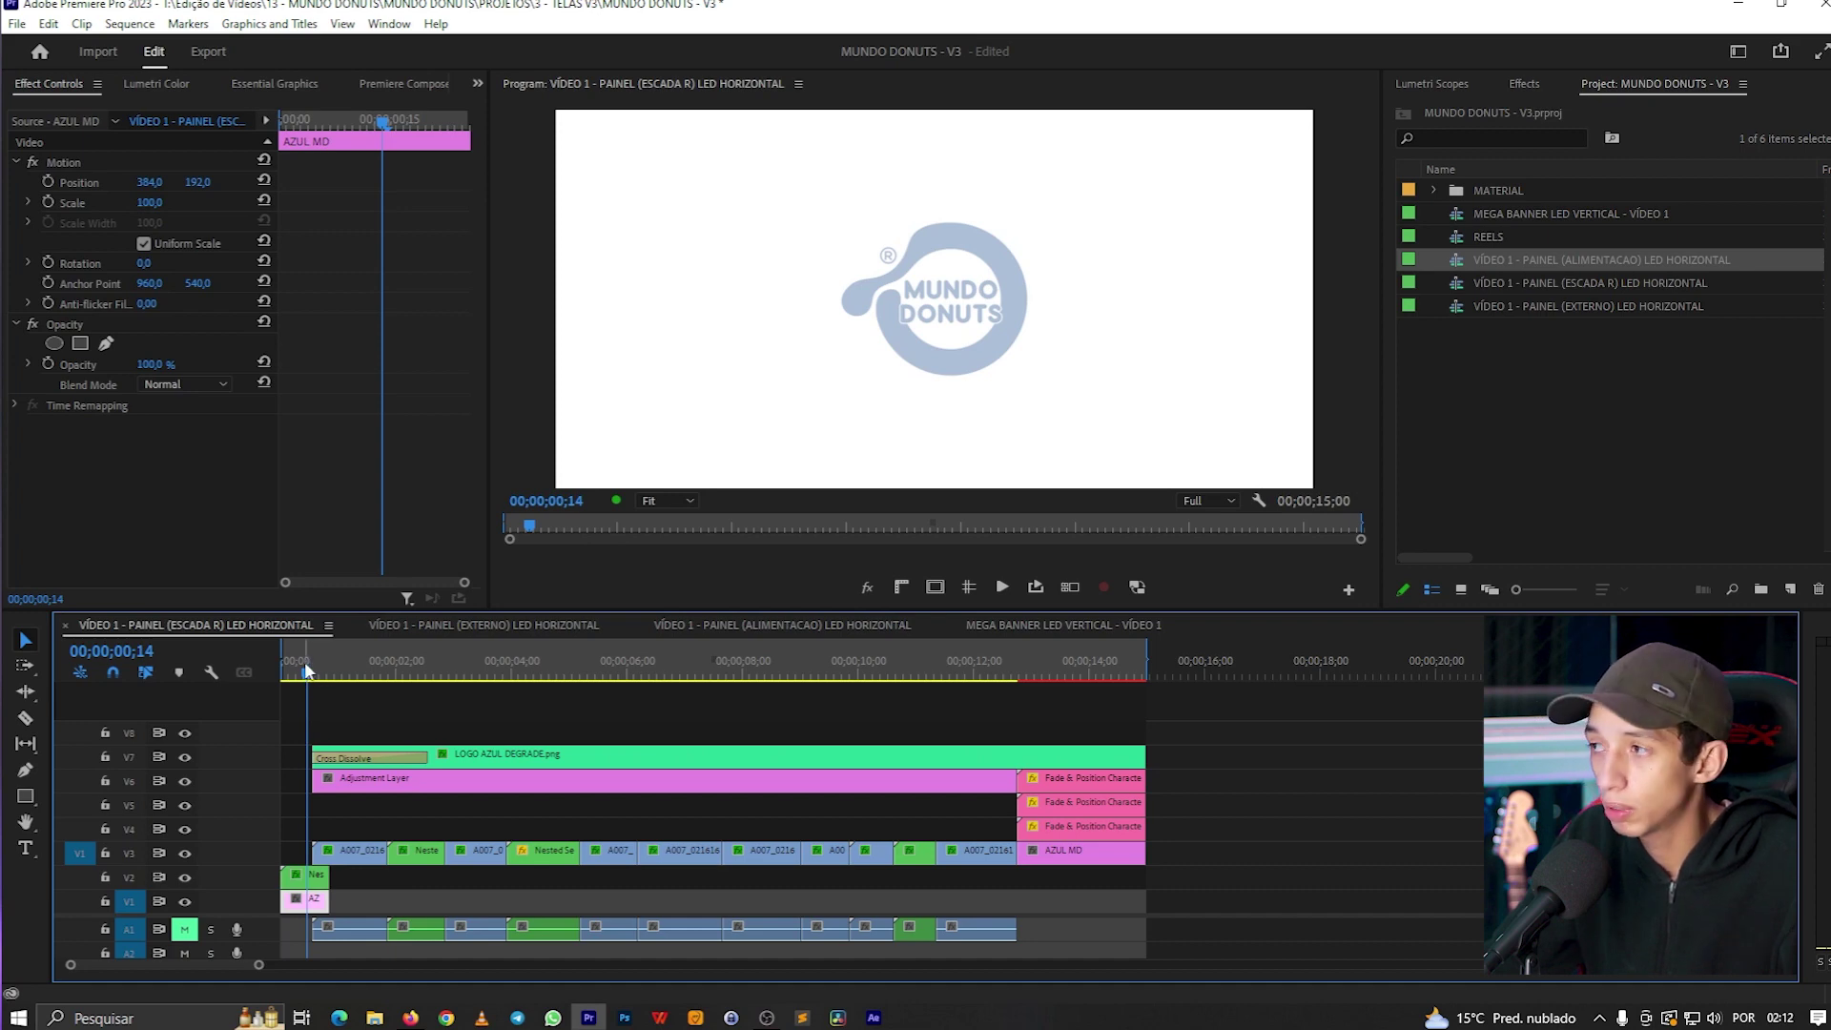
pyautogui.moveTo(312, 661); pyautogui.dragTo(366, 668)
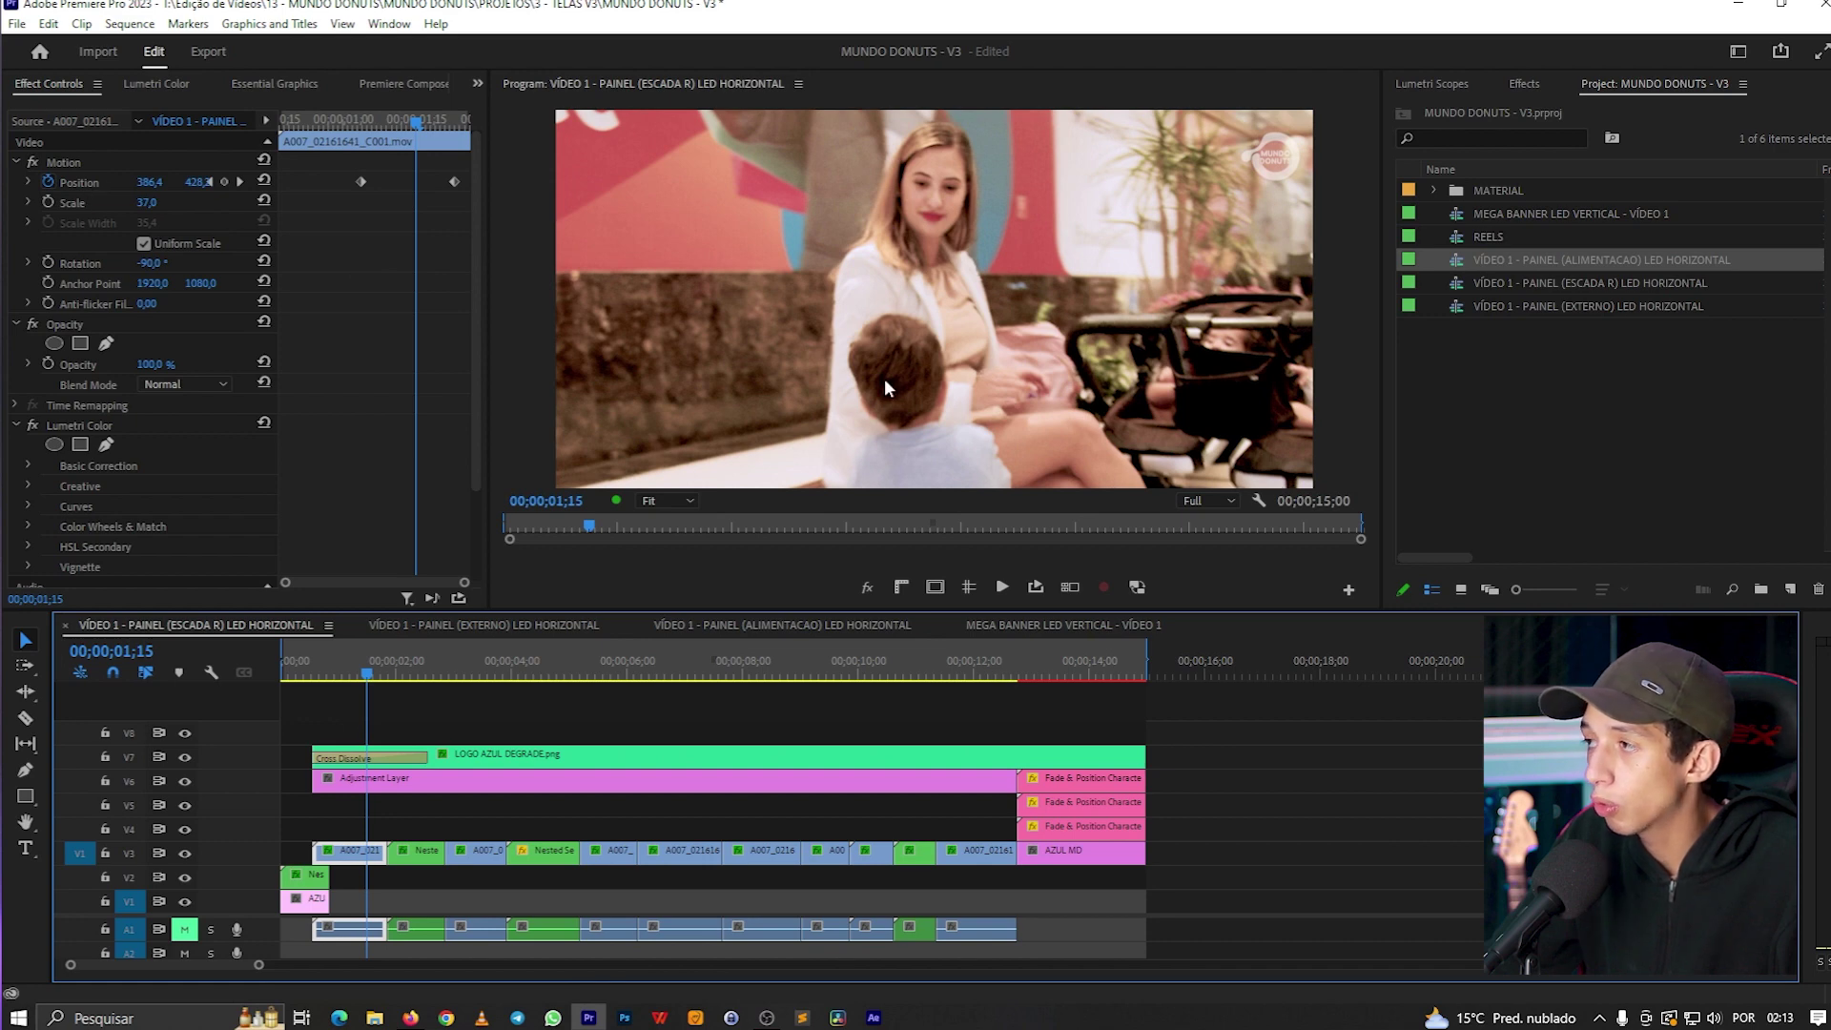
pyautogui.moveTo(147, 202)
pyautogui.mouseDown()
pyautogui.moveTo(117, 202)
pyautogui.moveTo(181, 181)
pyautogui.moveTo(162, 181)
pyautogui.mouseUp()
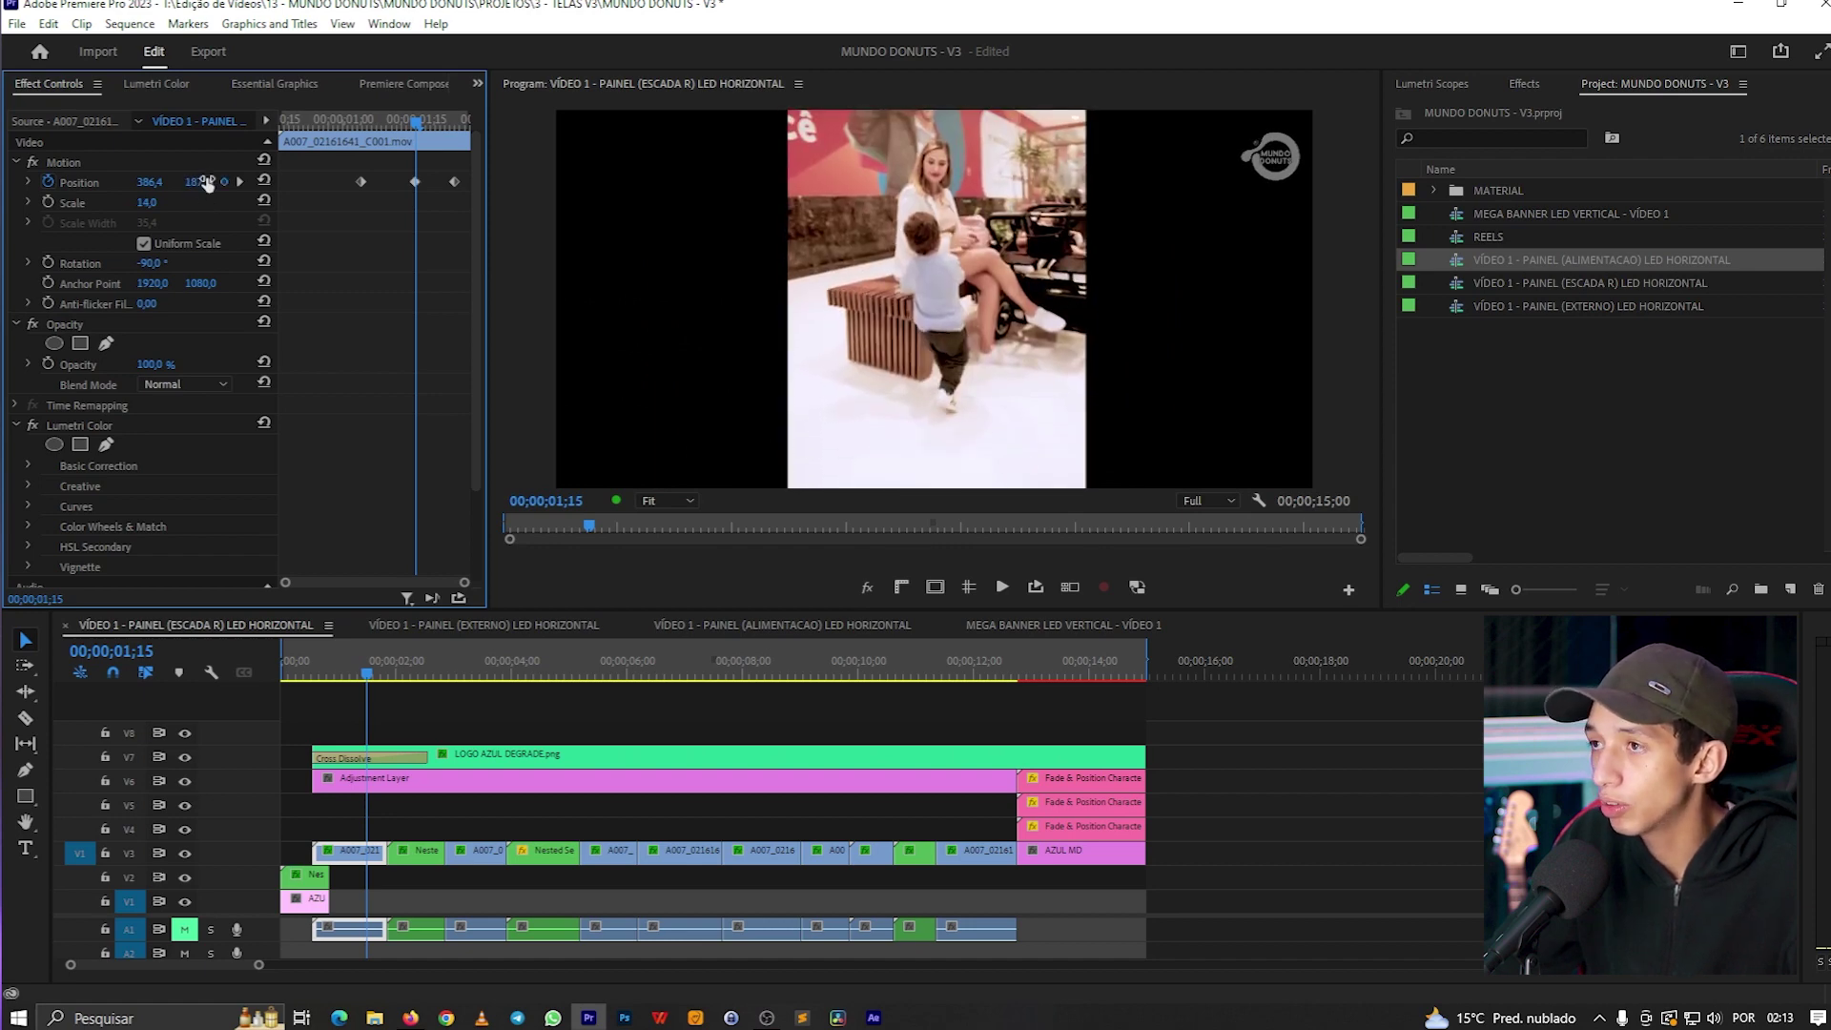
pyautogui.hotkey('ctrl', 'z')
pyautogui.hotkey('ctrl', 'z')
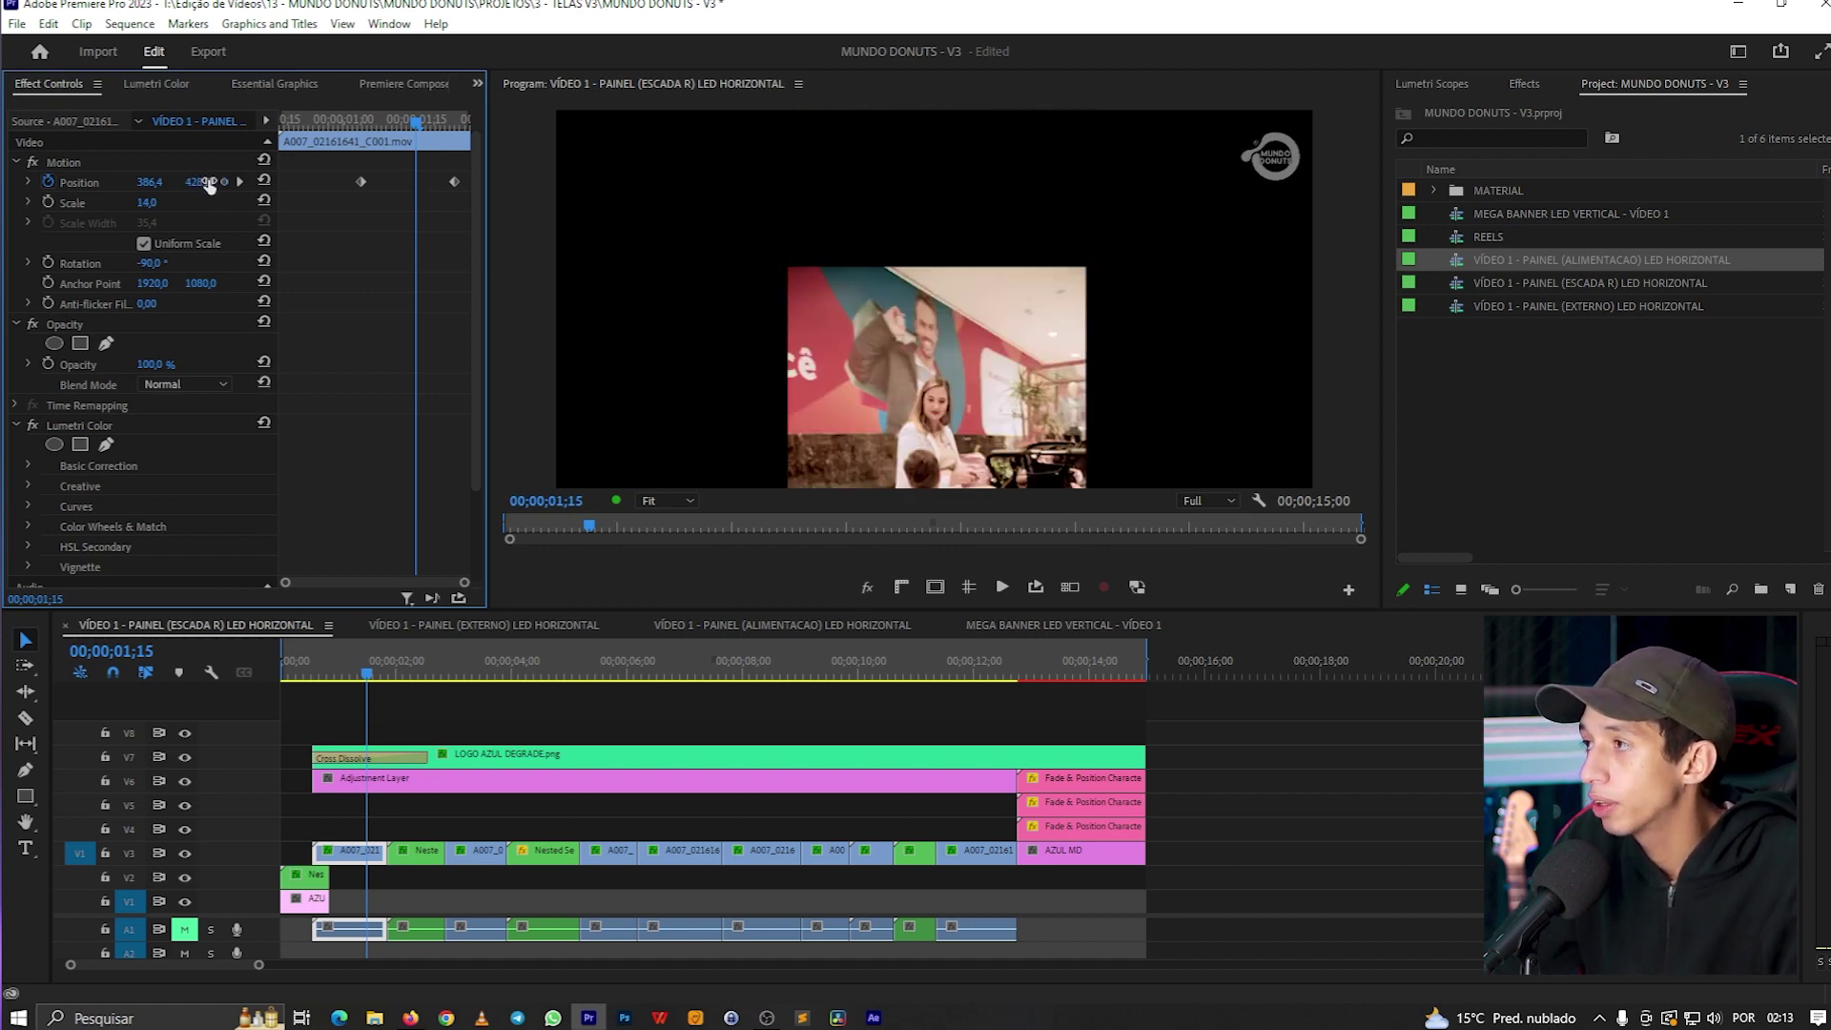
# - Move the playhead to 00;00;00;25 and try reducing the Adjustment Layer's scale to 3
pyautogui.moveTo(359, 120); pyautogui.dragTo(313, 127)
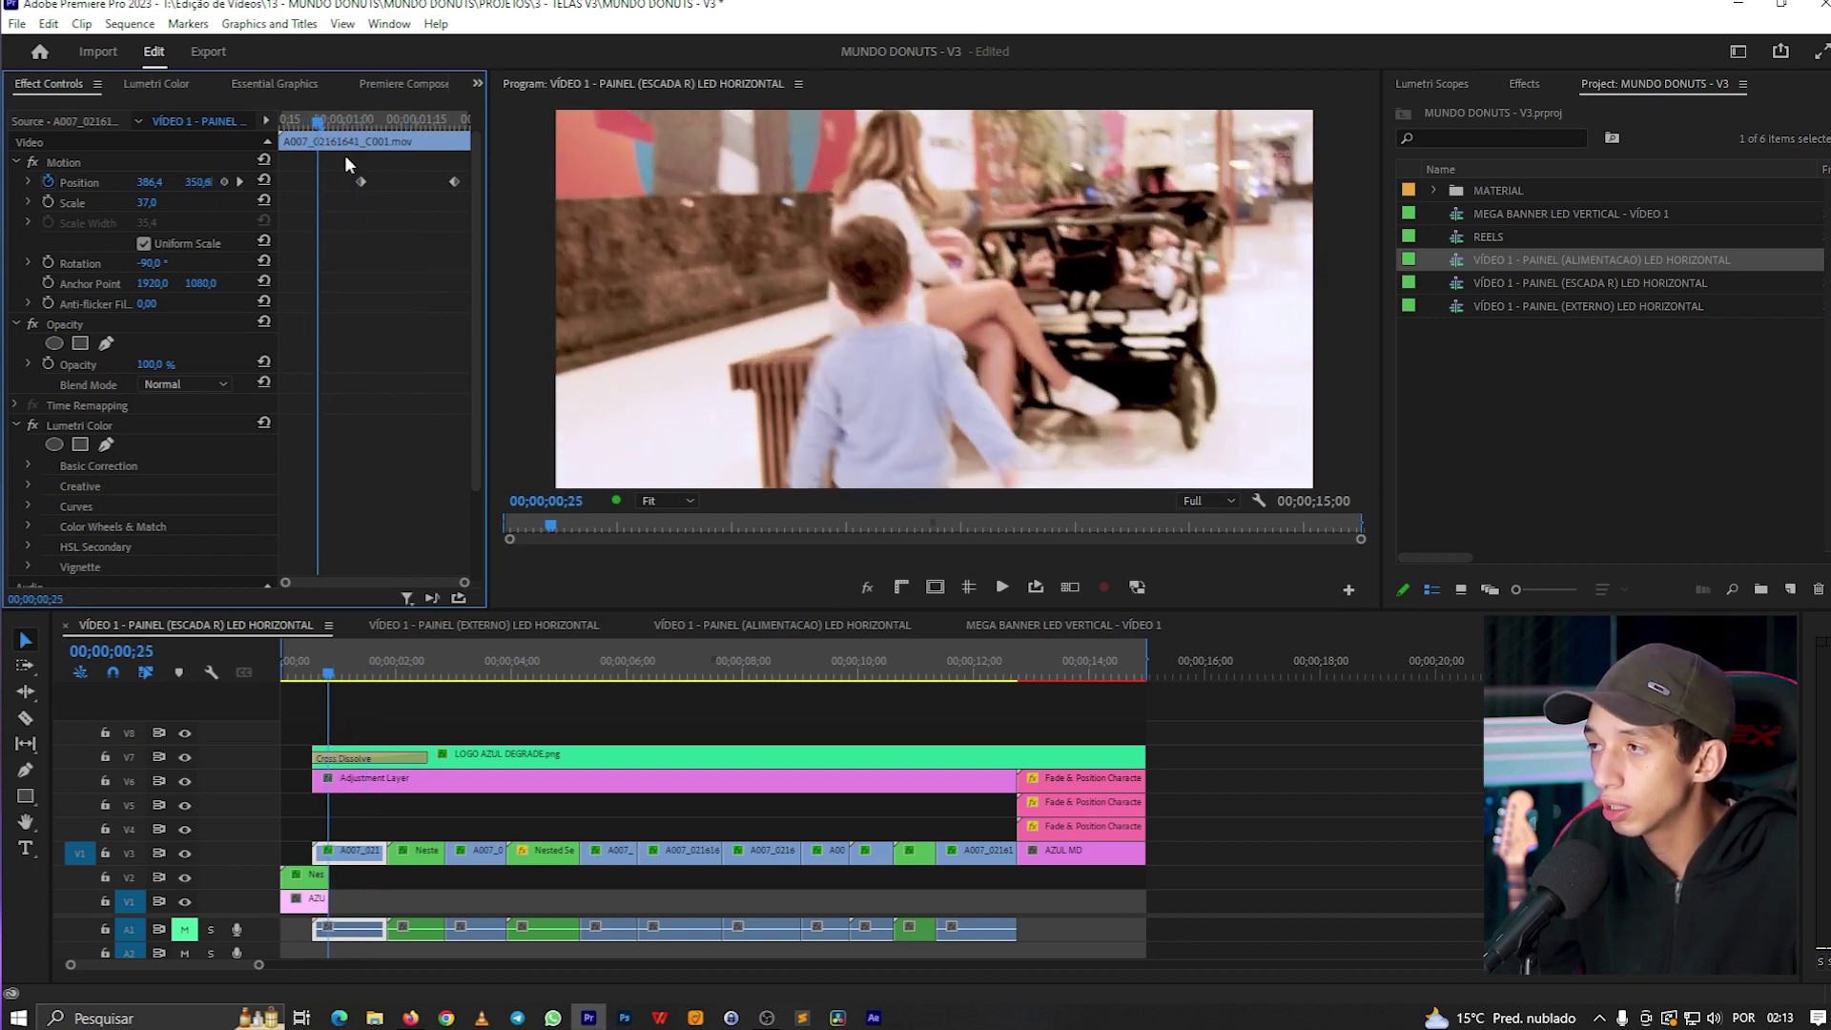
pyautogui.click(832, 305)
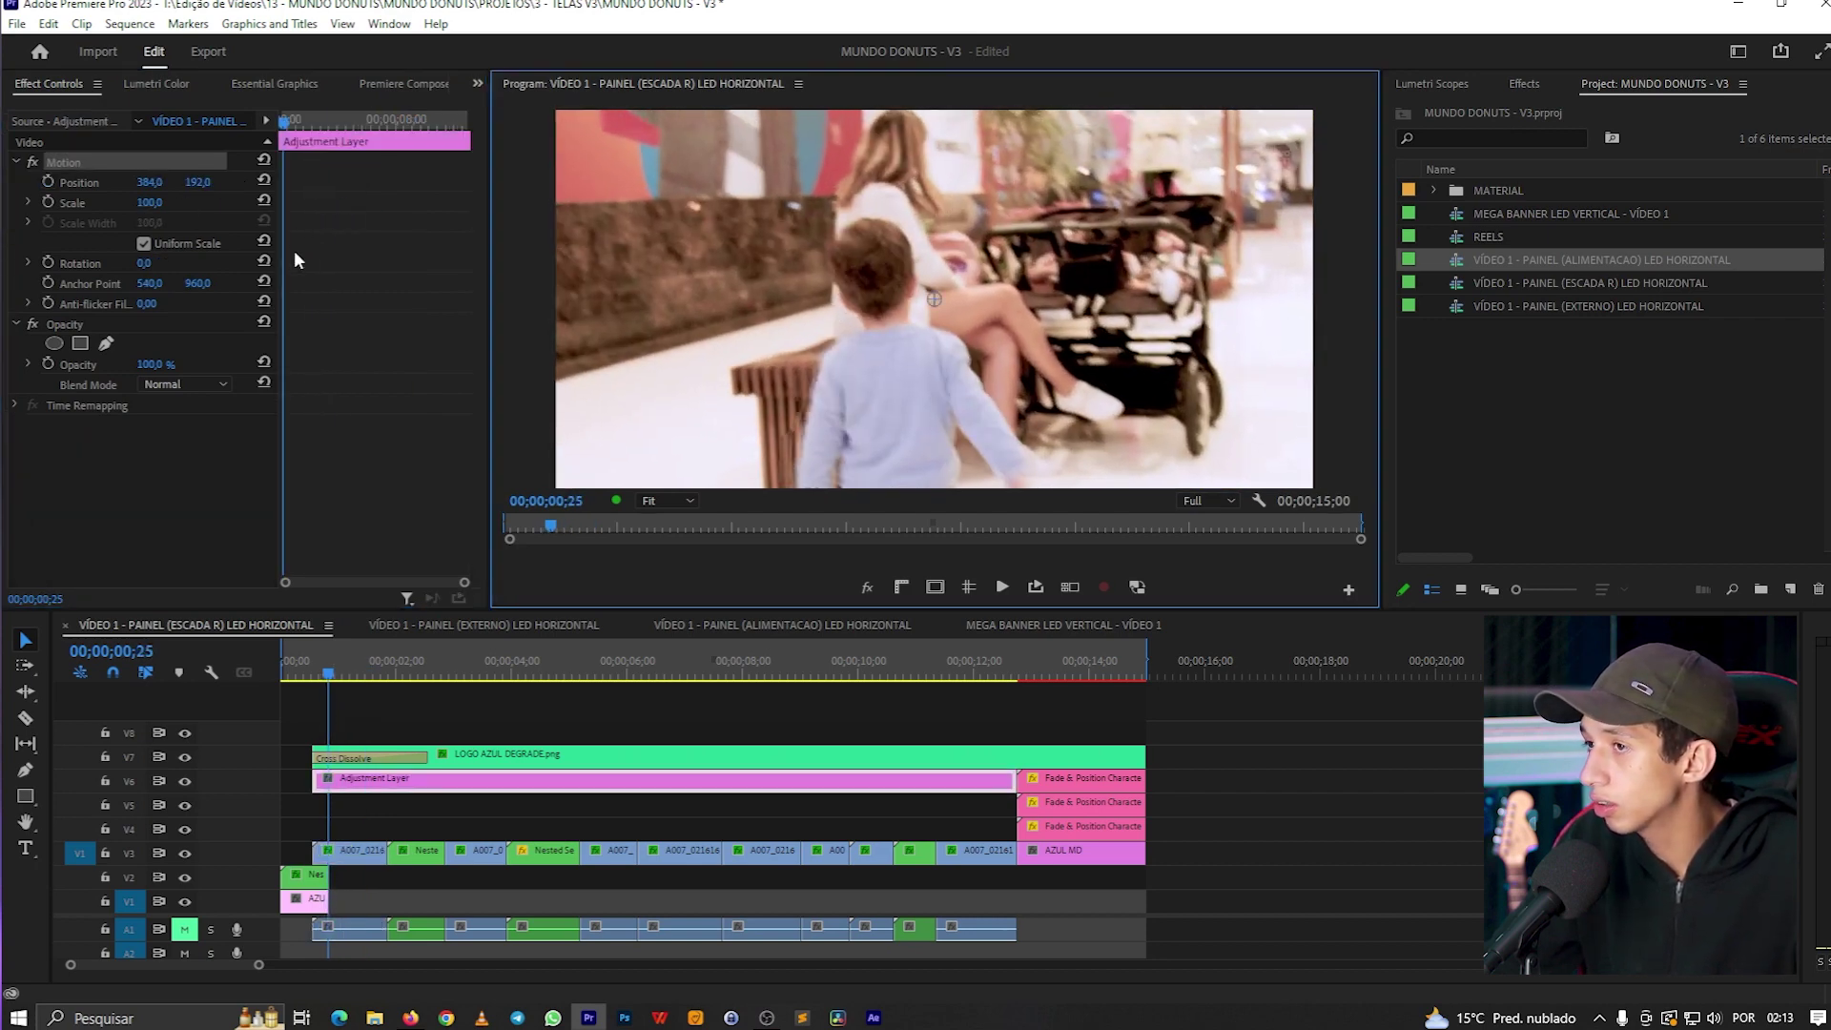
pyautogui.click(160, 210)
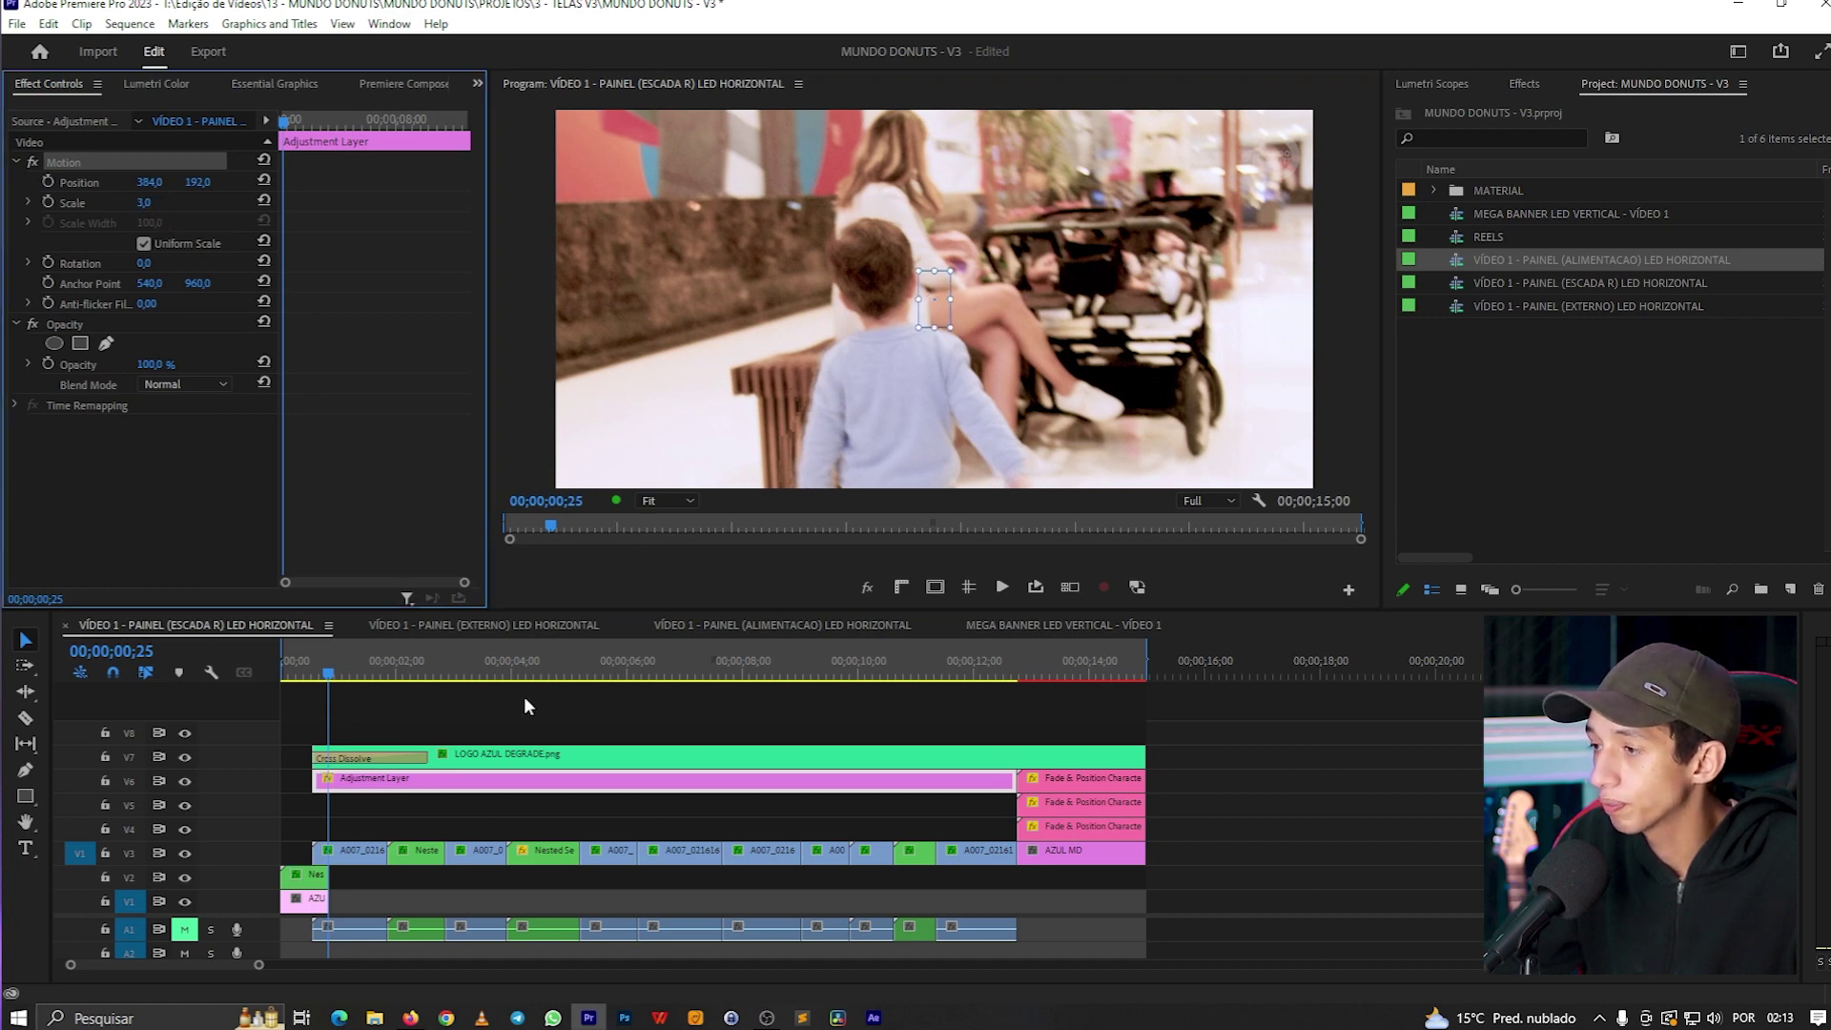
# - Try shrinking the first footage clip and moving the Adjustment Layer, and restore the clip's scale to 37
pyautogui.click(353, 850)
pyautogui.moveTo(191, 209); pyautogui.dragTo(196, 209)
pyautogui.click(1053, 370)
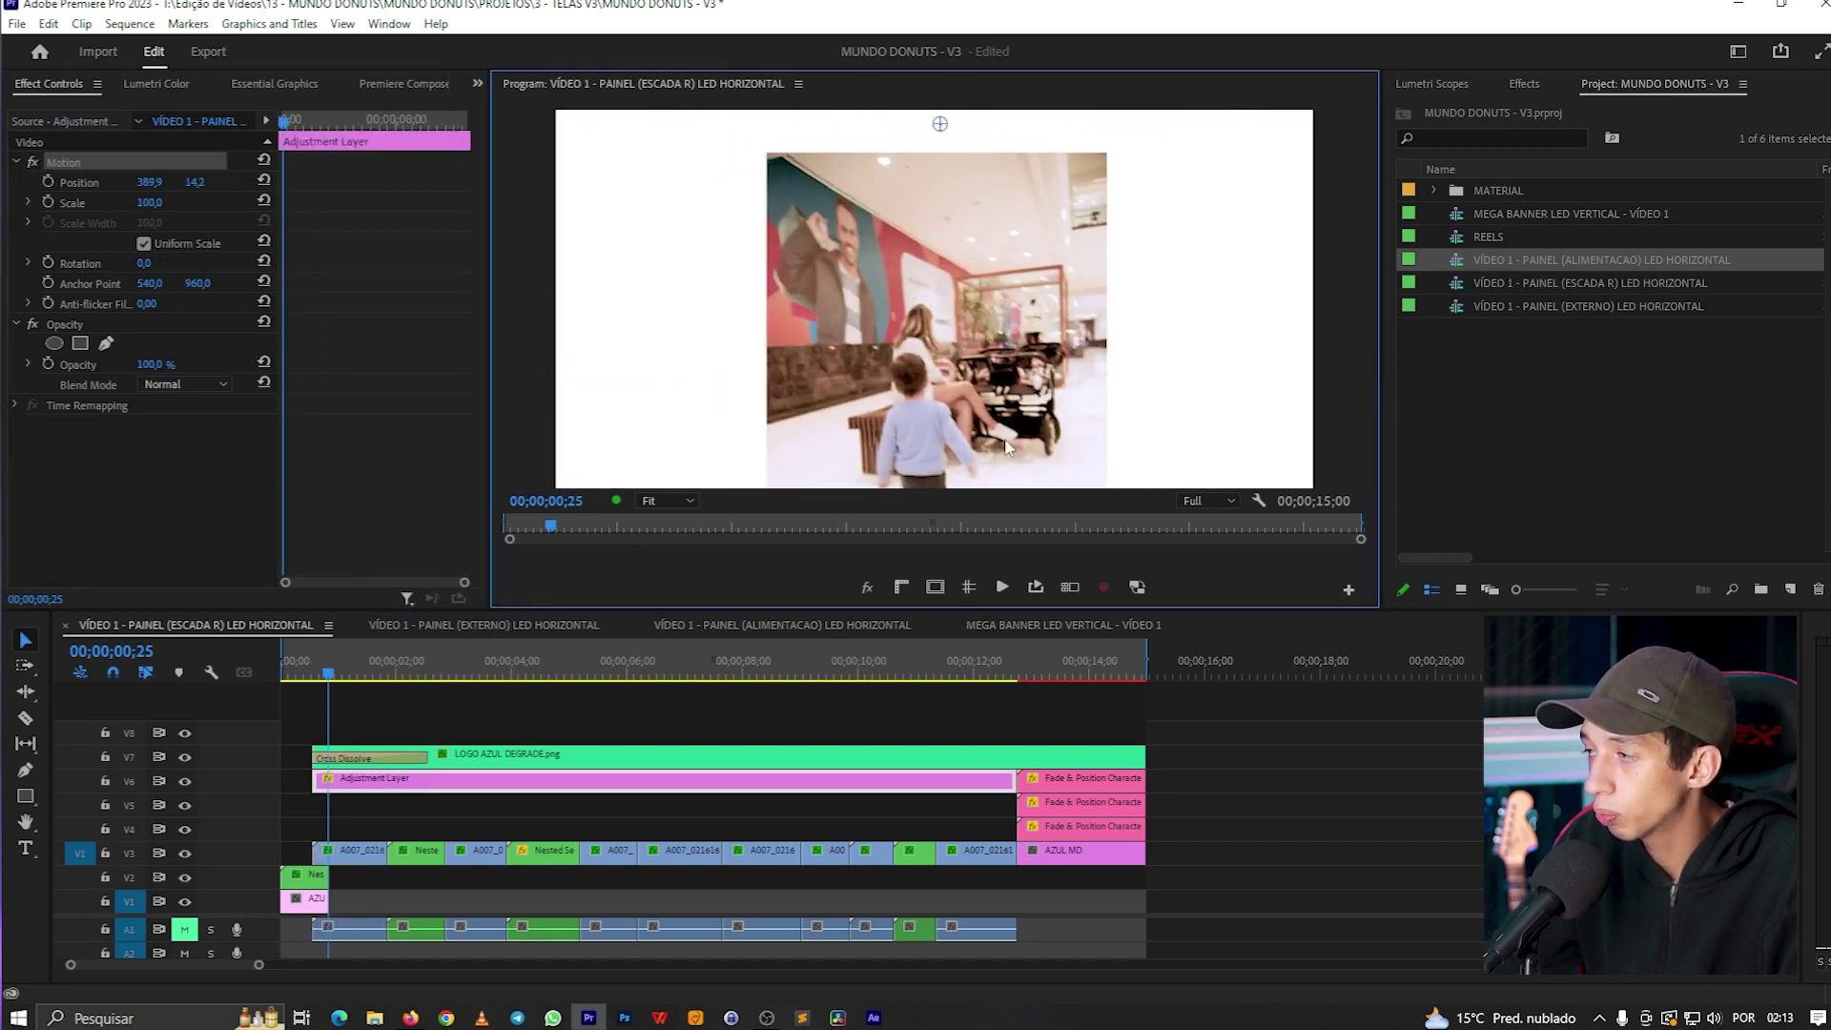
pyautogui.click(105, 781)
pyautogui.moveTo(196, 181); pyautogui.dragTo(287, 182)
pyautogui.write('37')
pyautogui.press('Return')
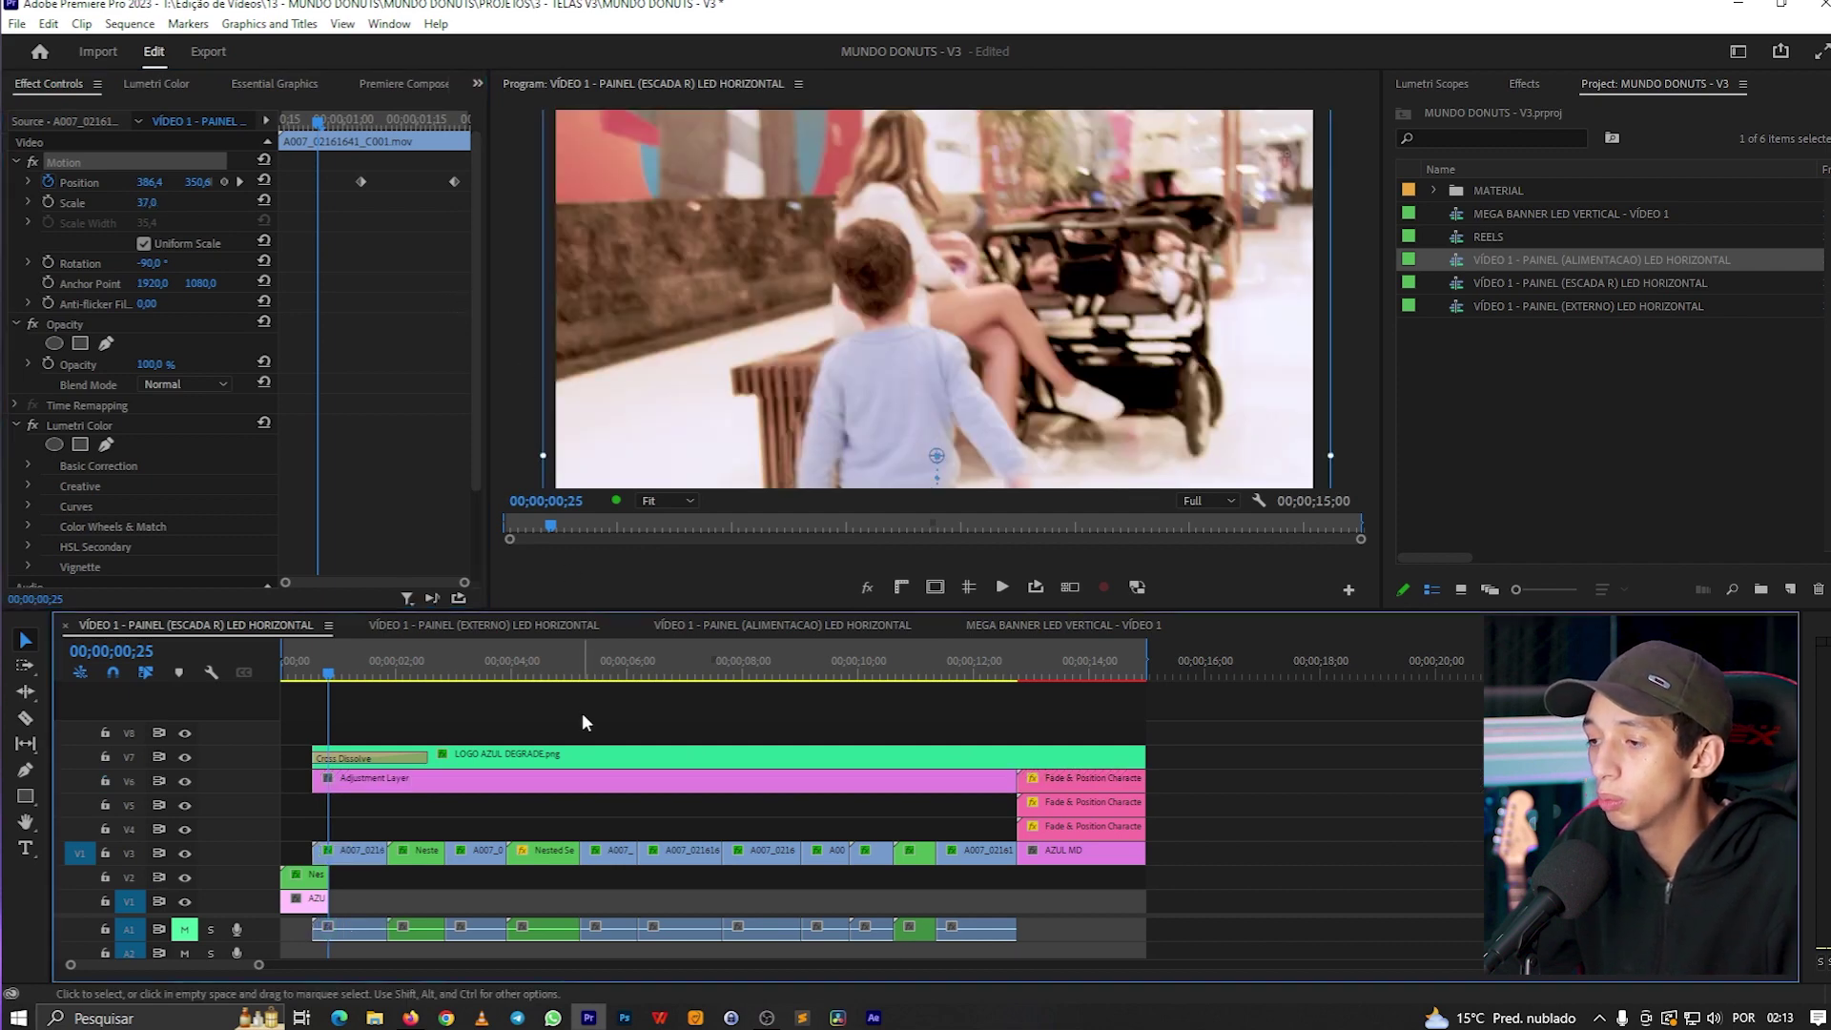
pyautogui.click(377, 855)
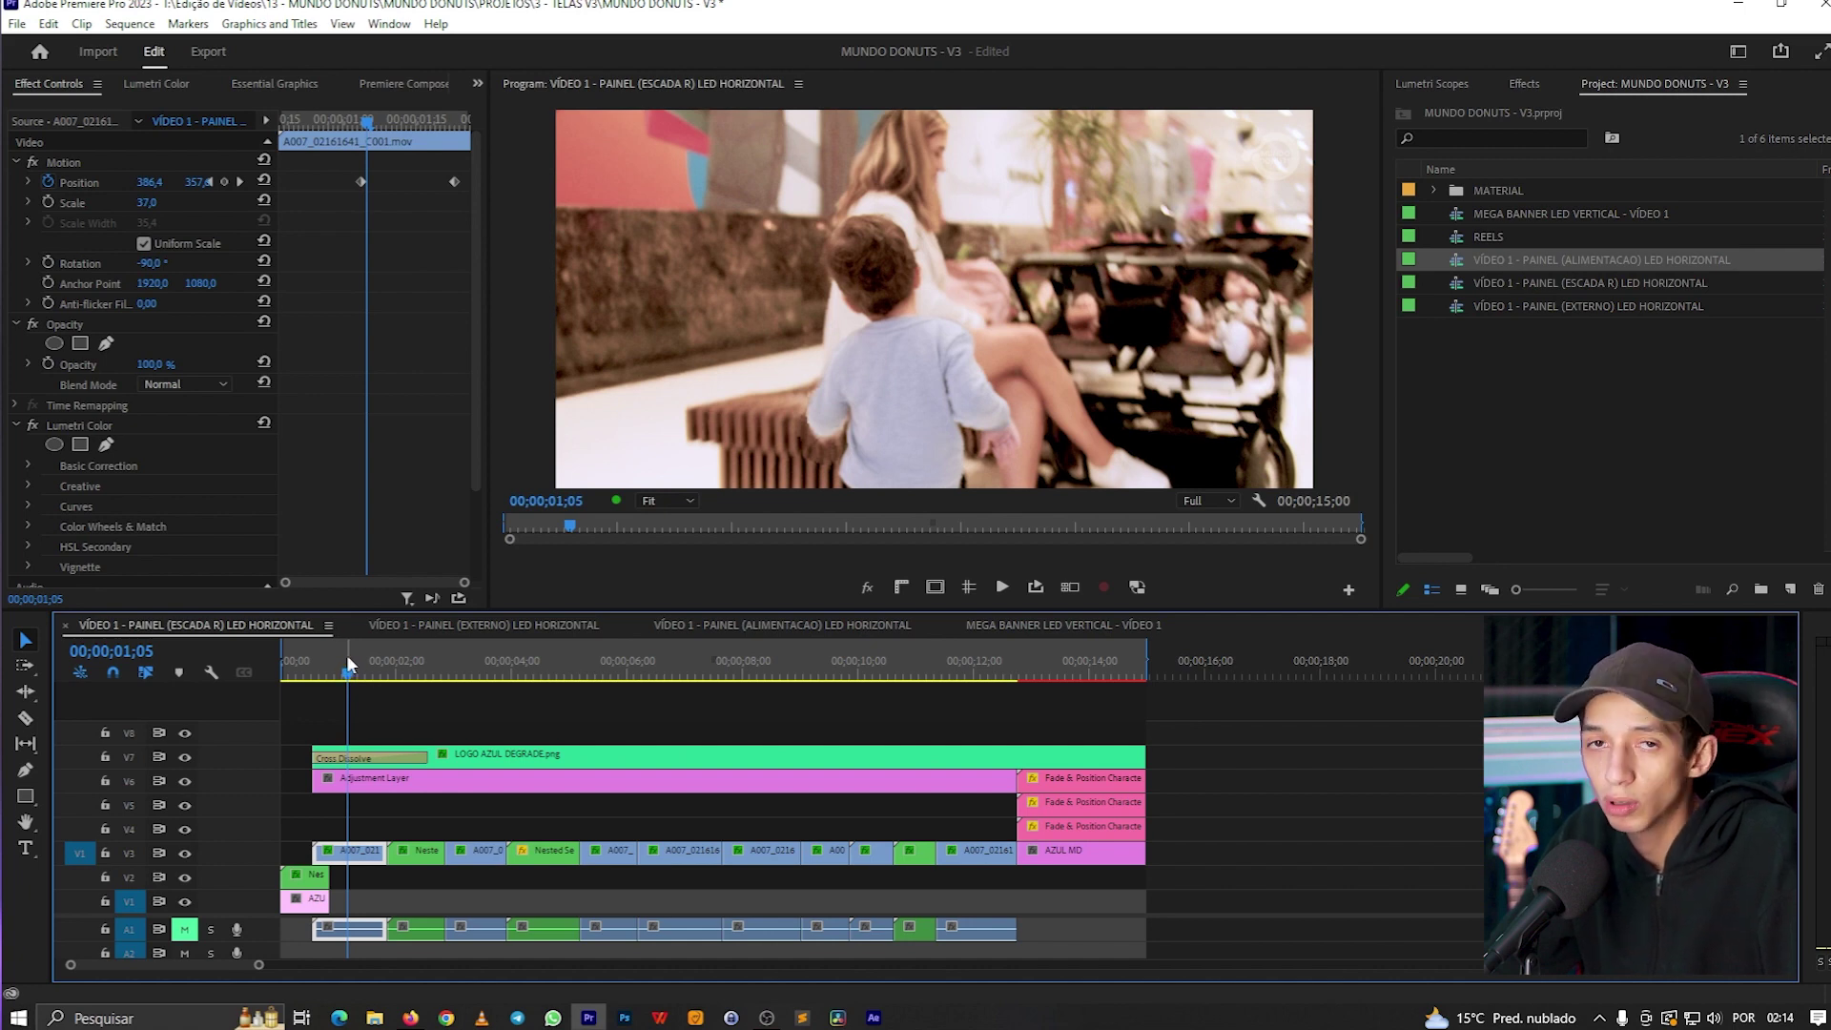
# - Locate the Warp Stabilizer effect on the footage clip at 00;00;03;19 and play back that part of the sequence
pyautogui.moveTo(346, 658); pyautogui.dragTo(490, 671)
pyautogui.scroll(-3, 114, 438)
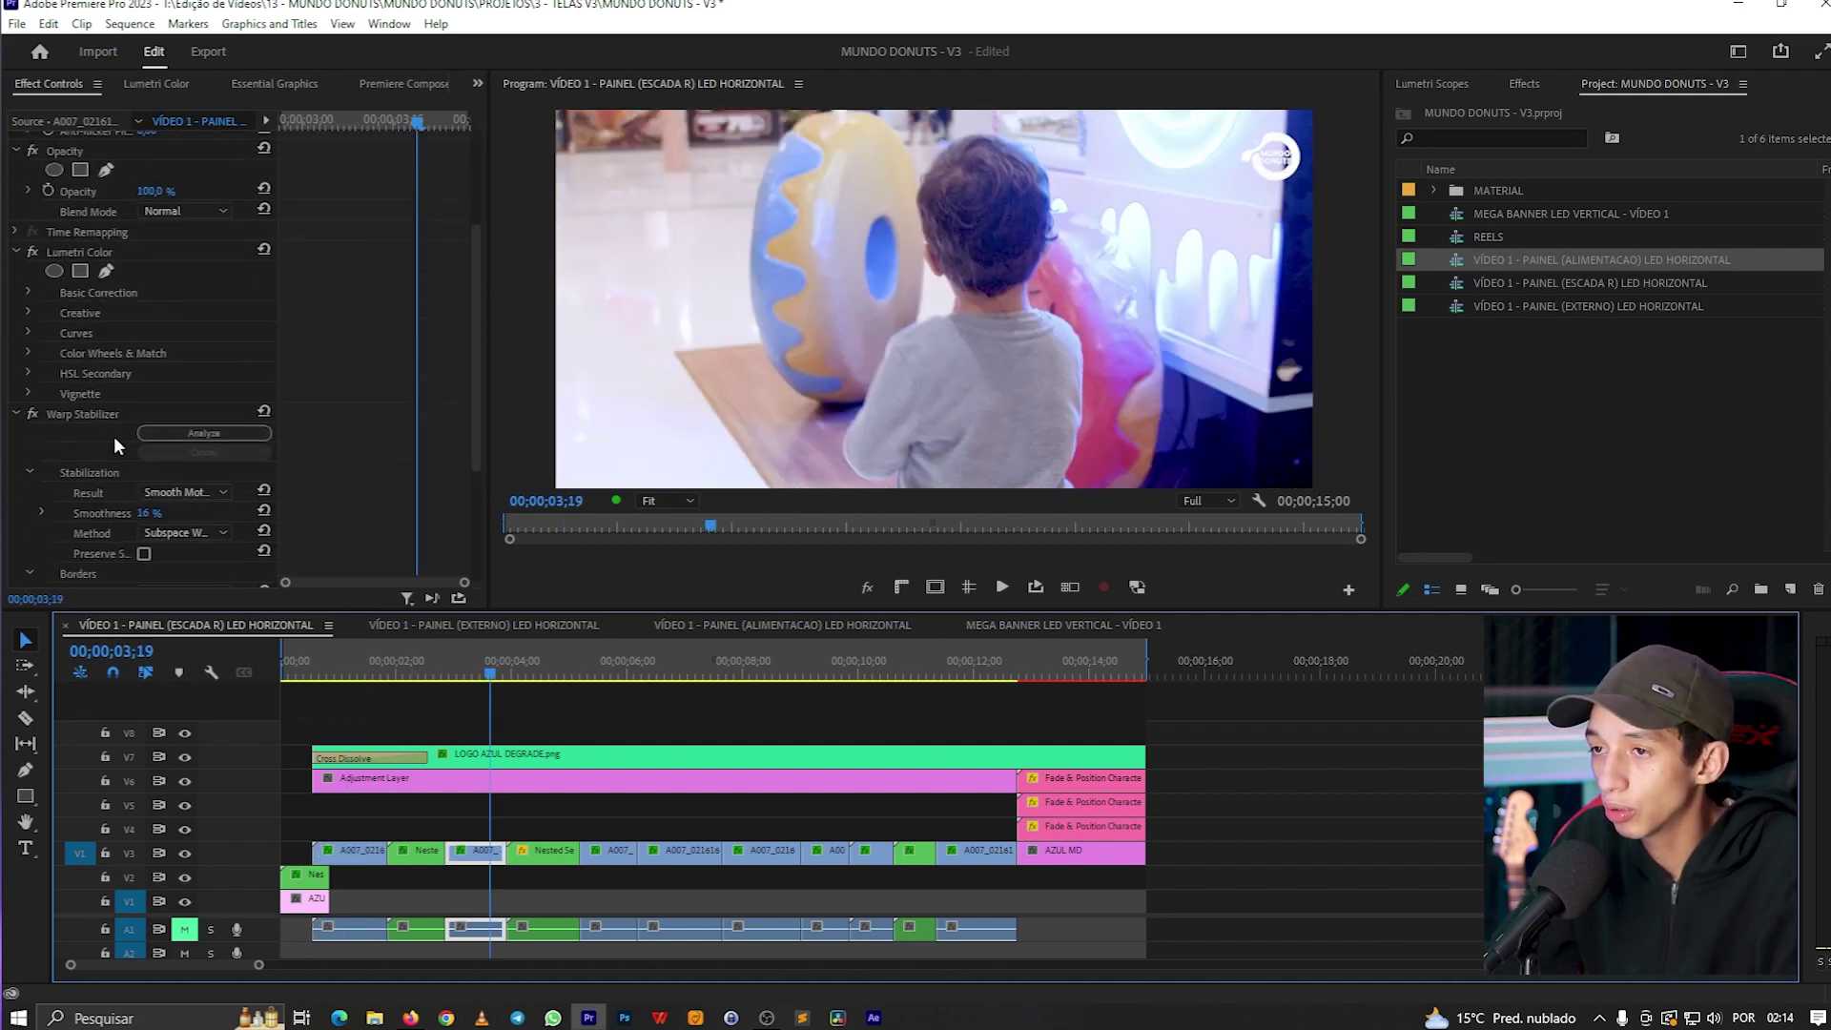
pyautogui.click(107, 414)
pyautogui.press('-')
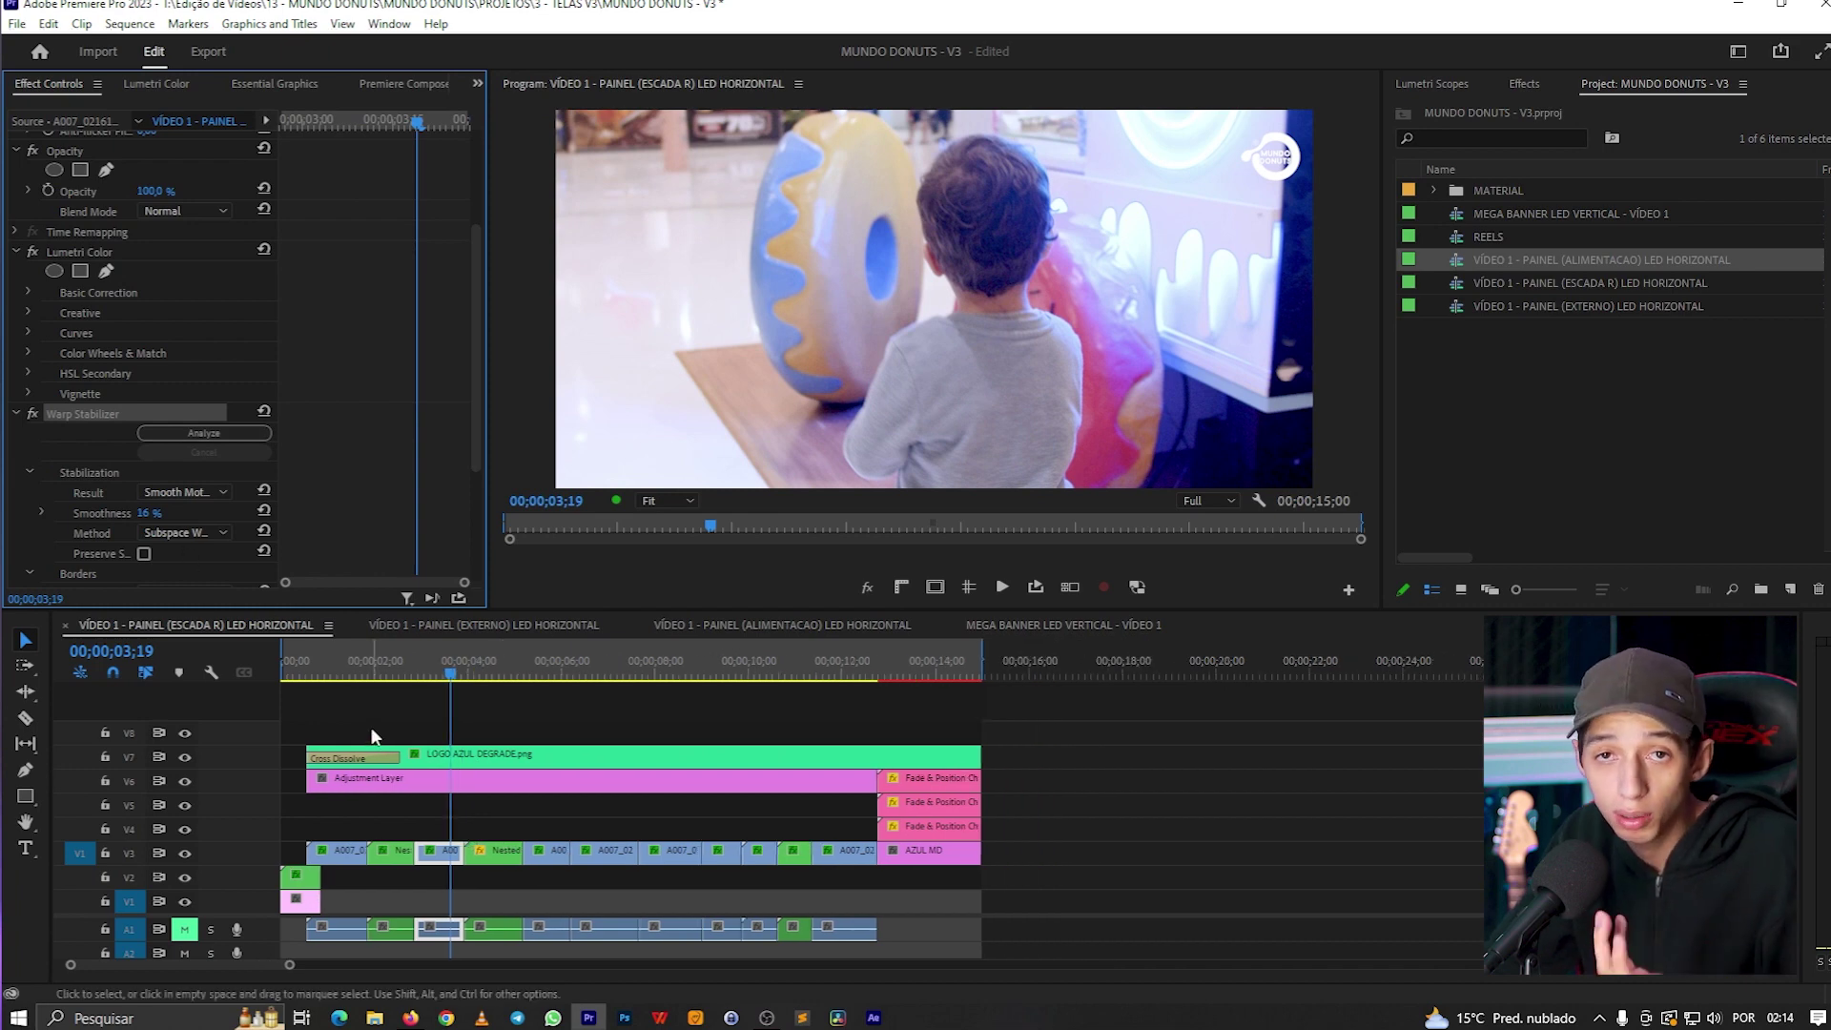
pyautogui.click(408, 668)
pyautogui.press('space')
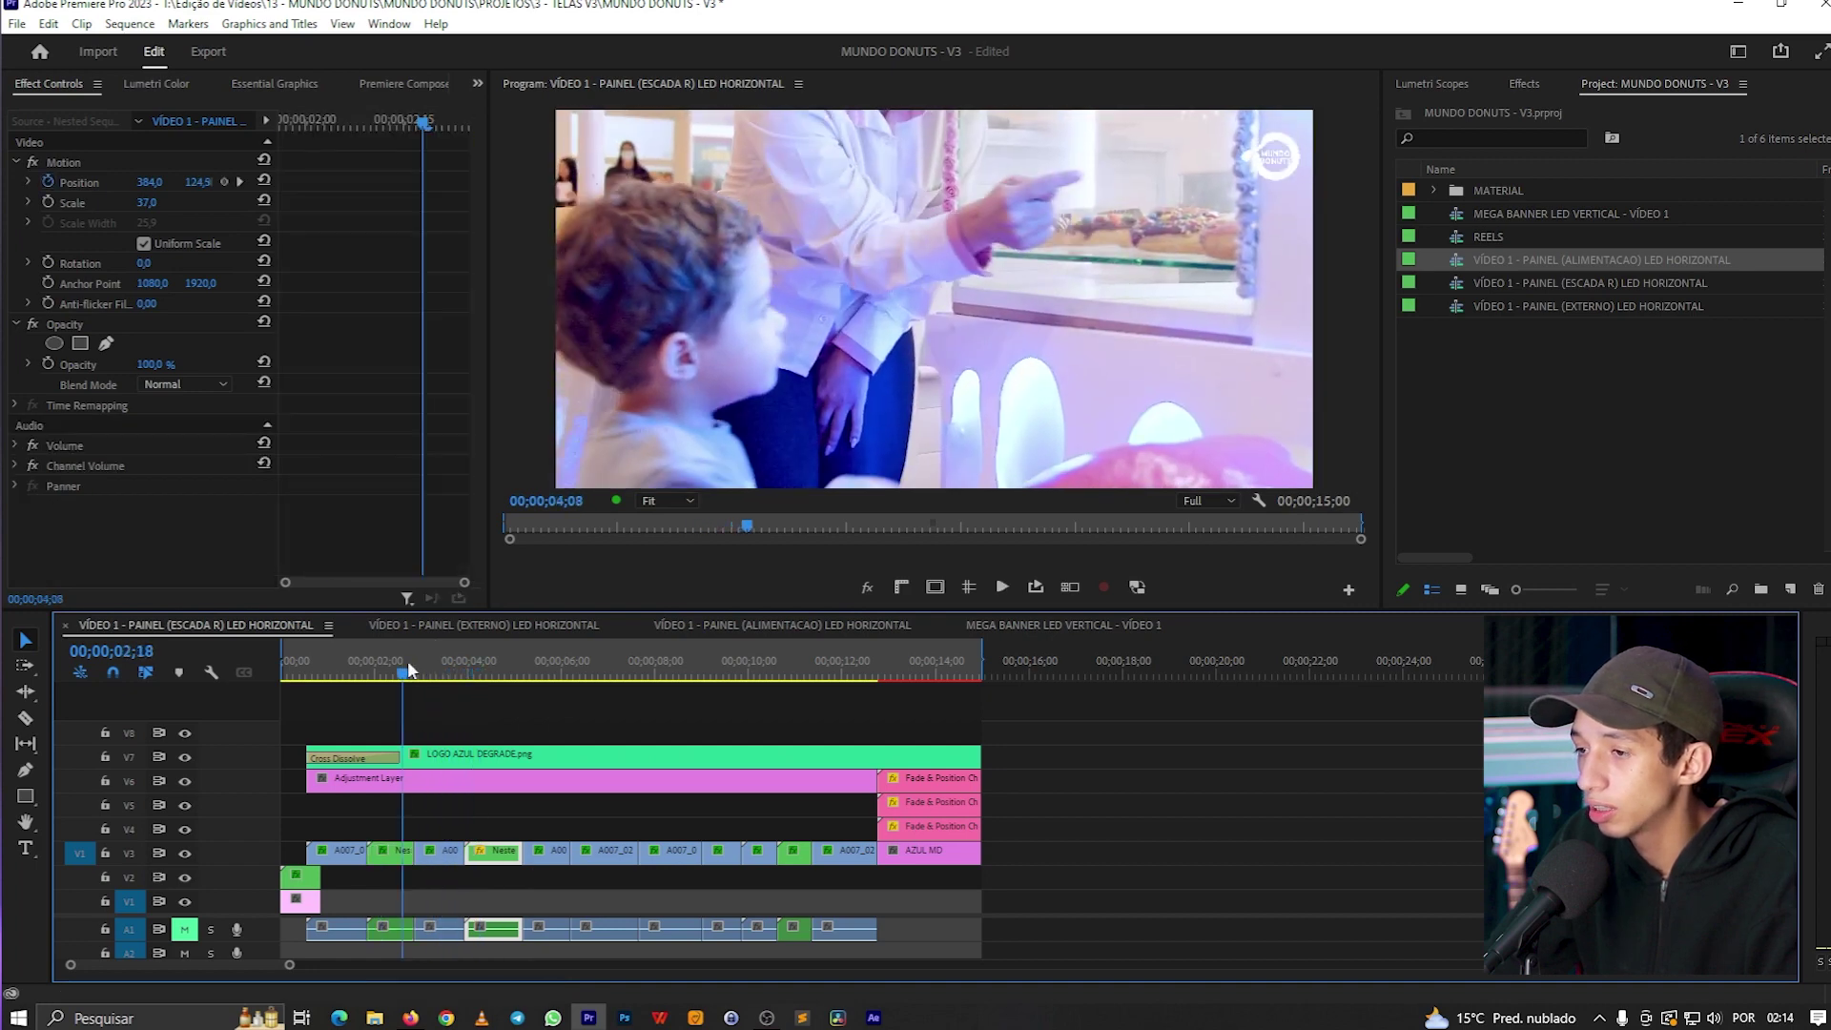
pyautogui.click(412, 660)
pyautogui.press('space')
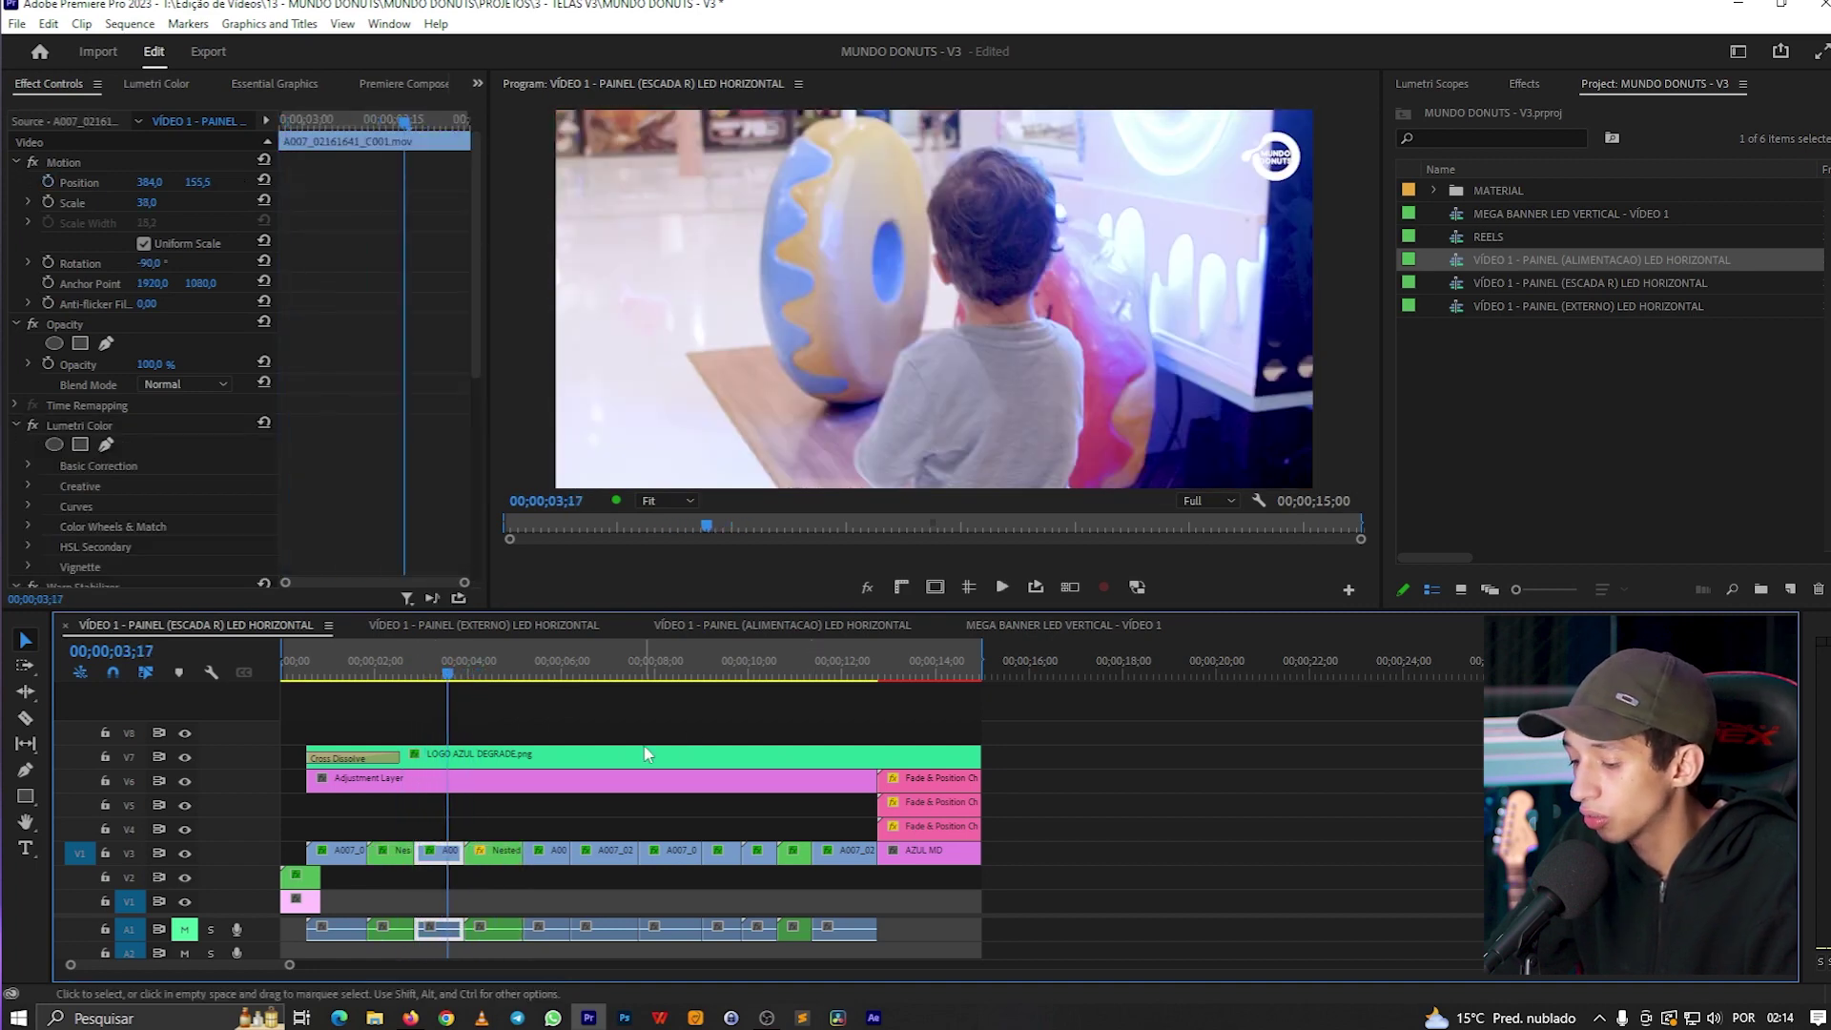
# - Loop playback over only the footage clip at 00;00;03;17 and compare it with Warp Stabilizer switched off and on
pyautogui.press('x')
pyautogui.hotkey('ctrl', 'shift', 'space')
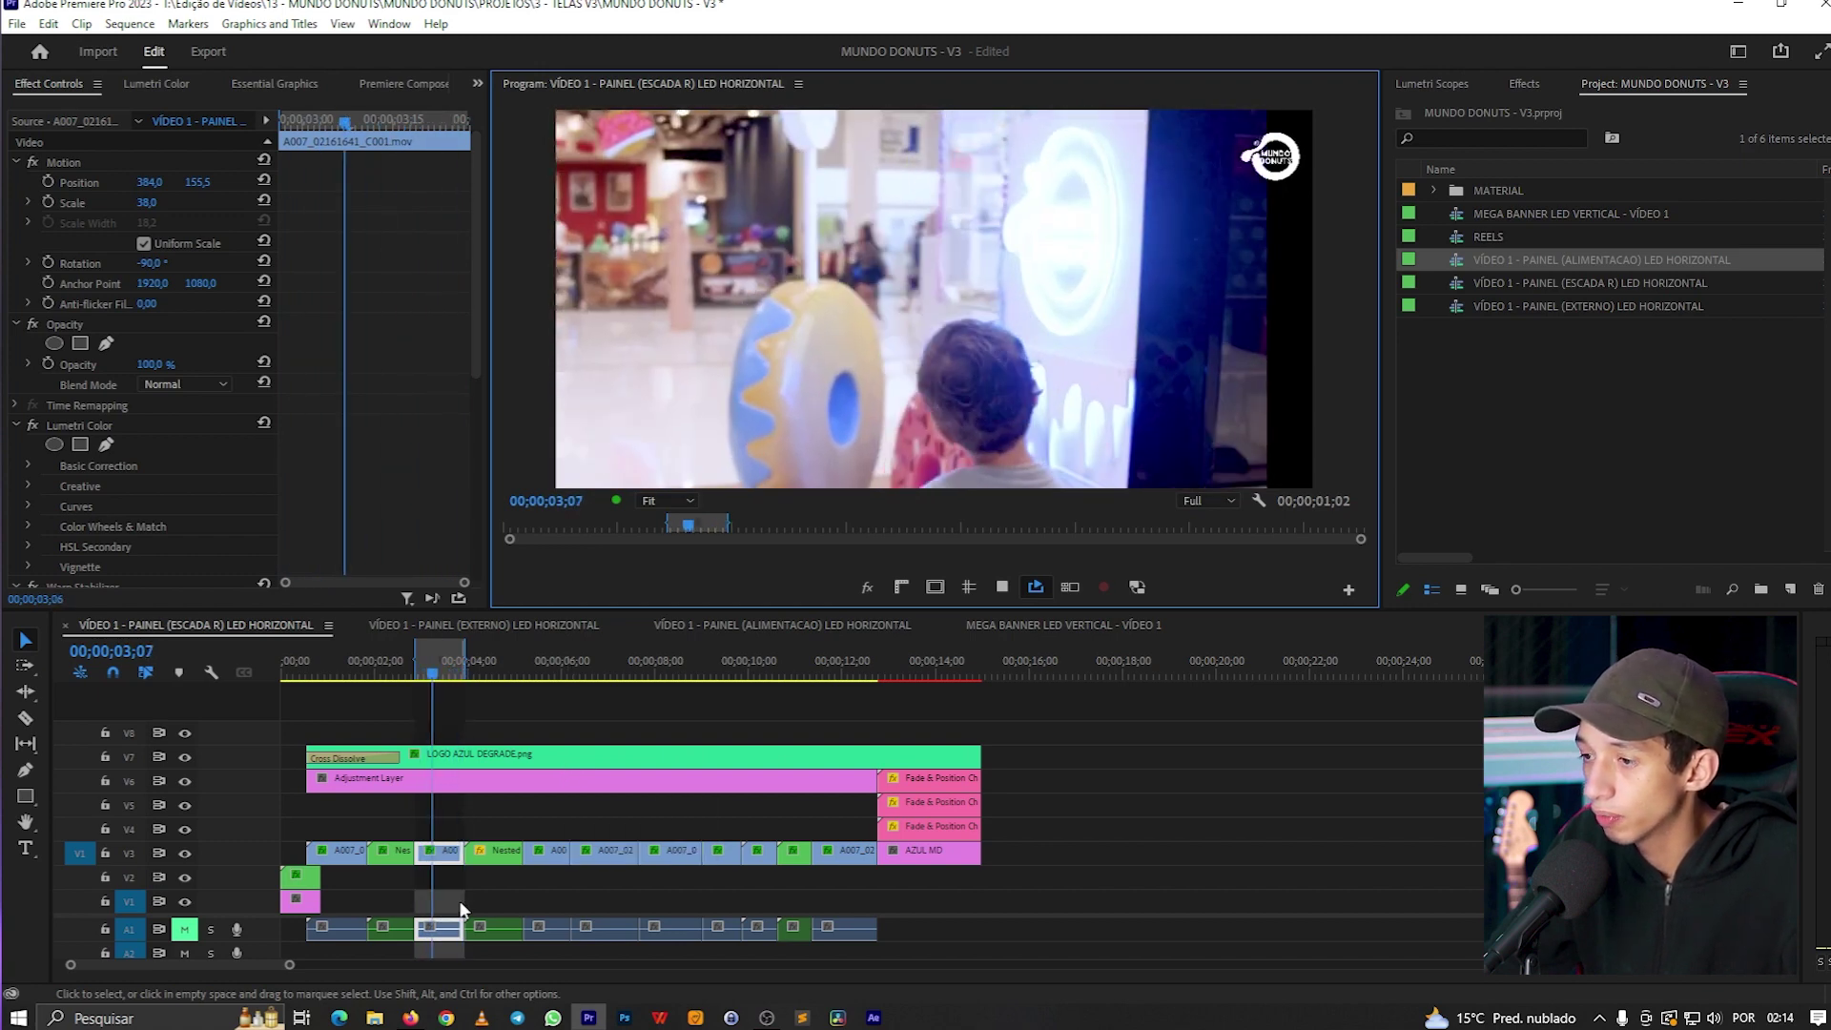
pyautogui.scroll(-2, 327, 504)
pyautogui.scroll(-2, 326, 511)
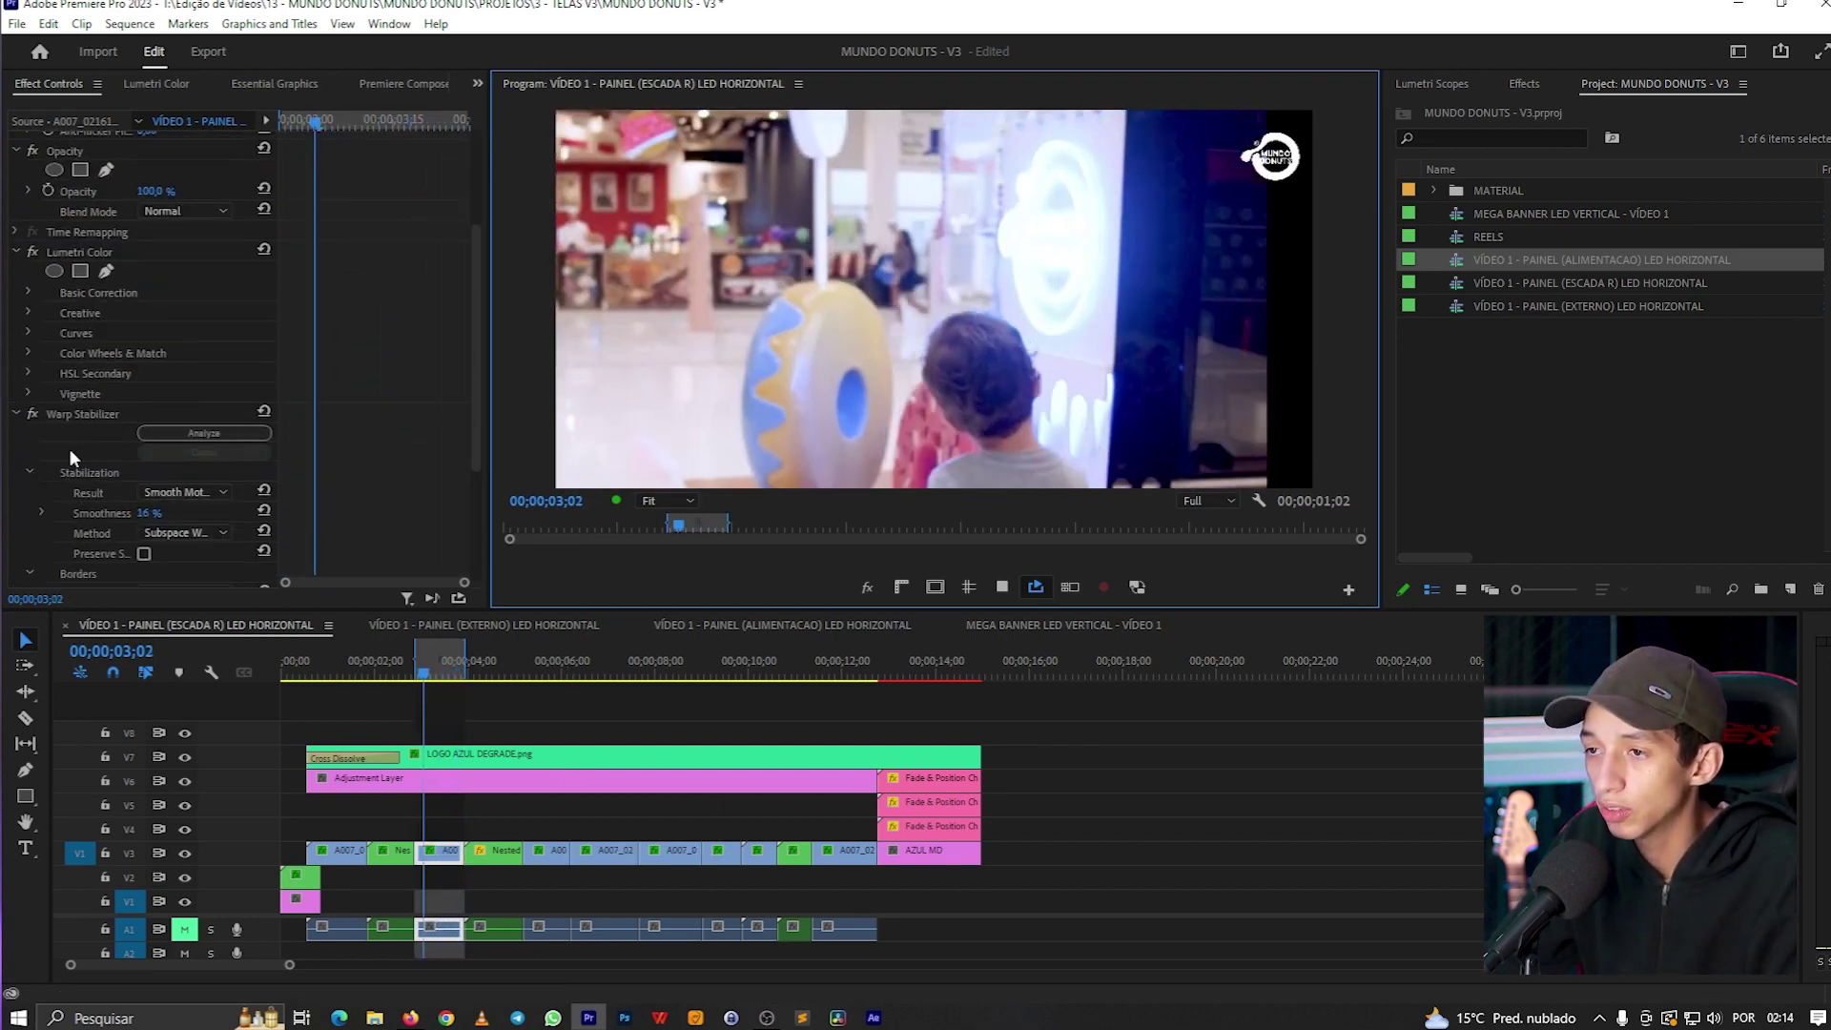
pyautogui.click(33, 414)
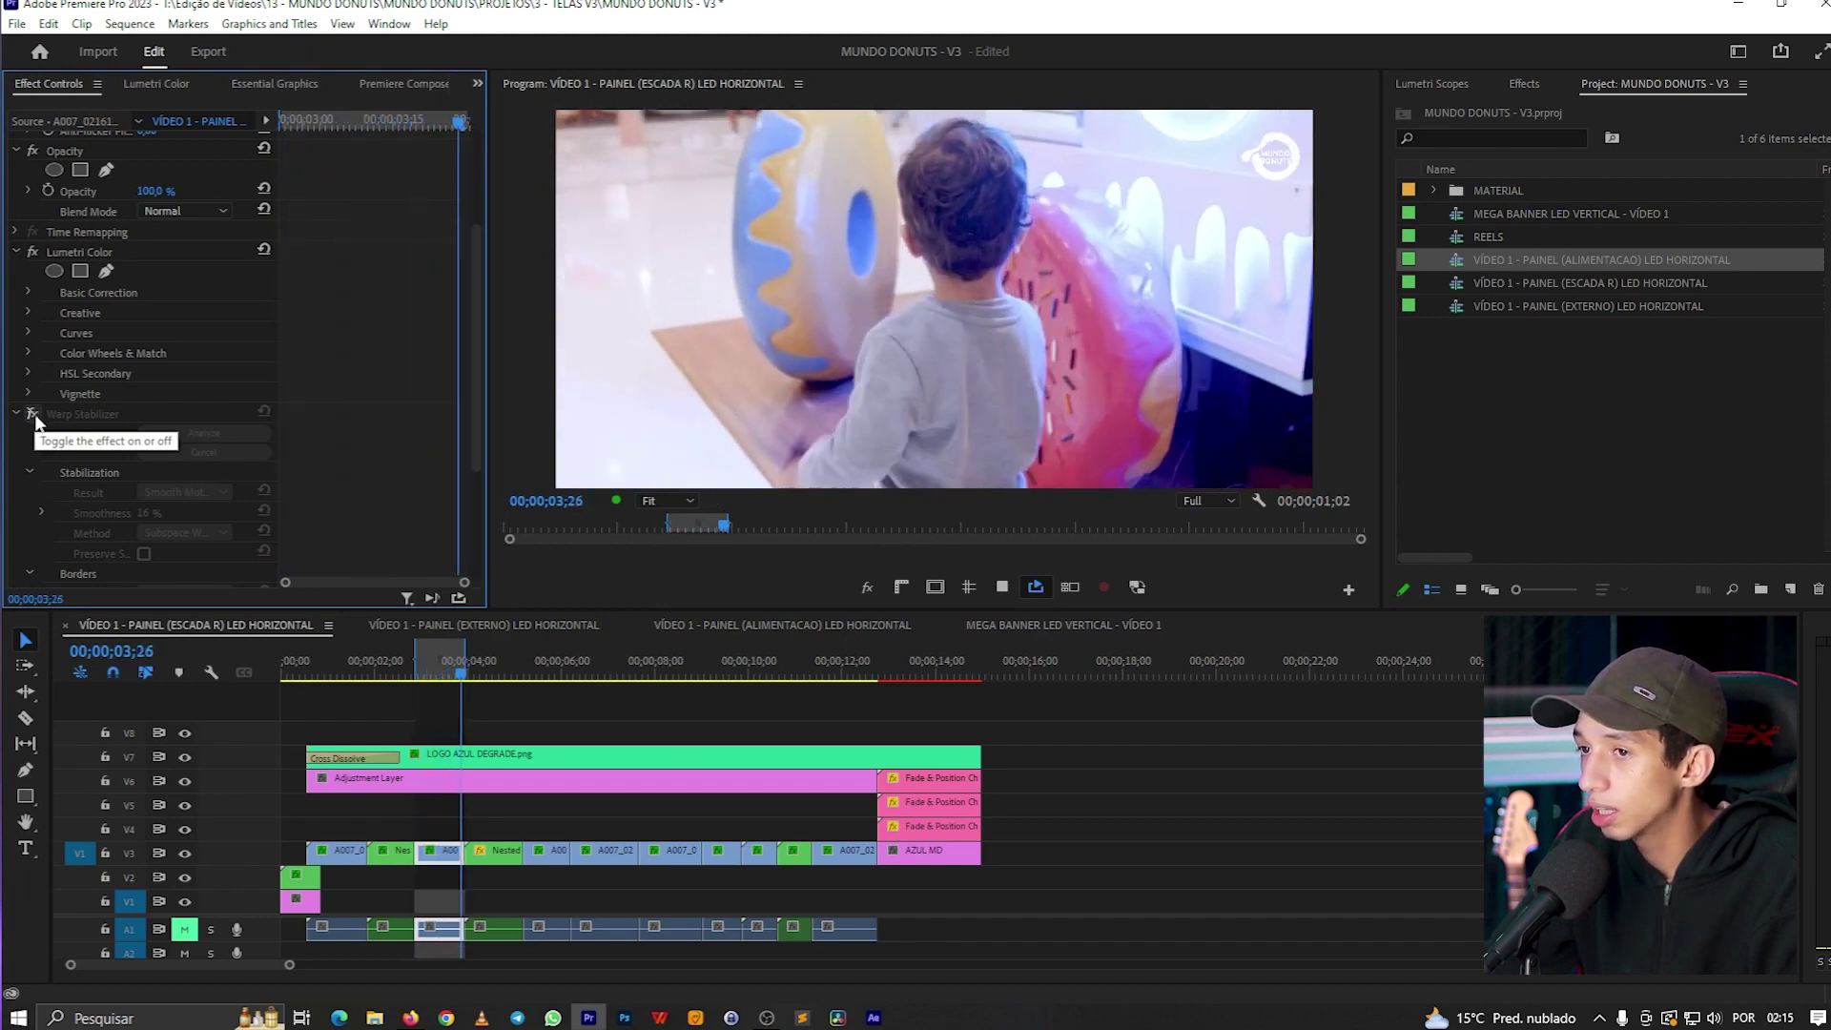
pyautogui.click(33, 414)
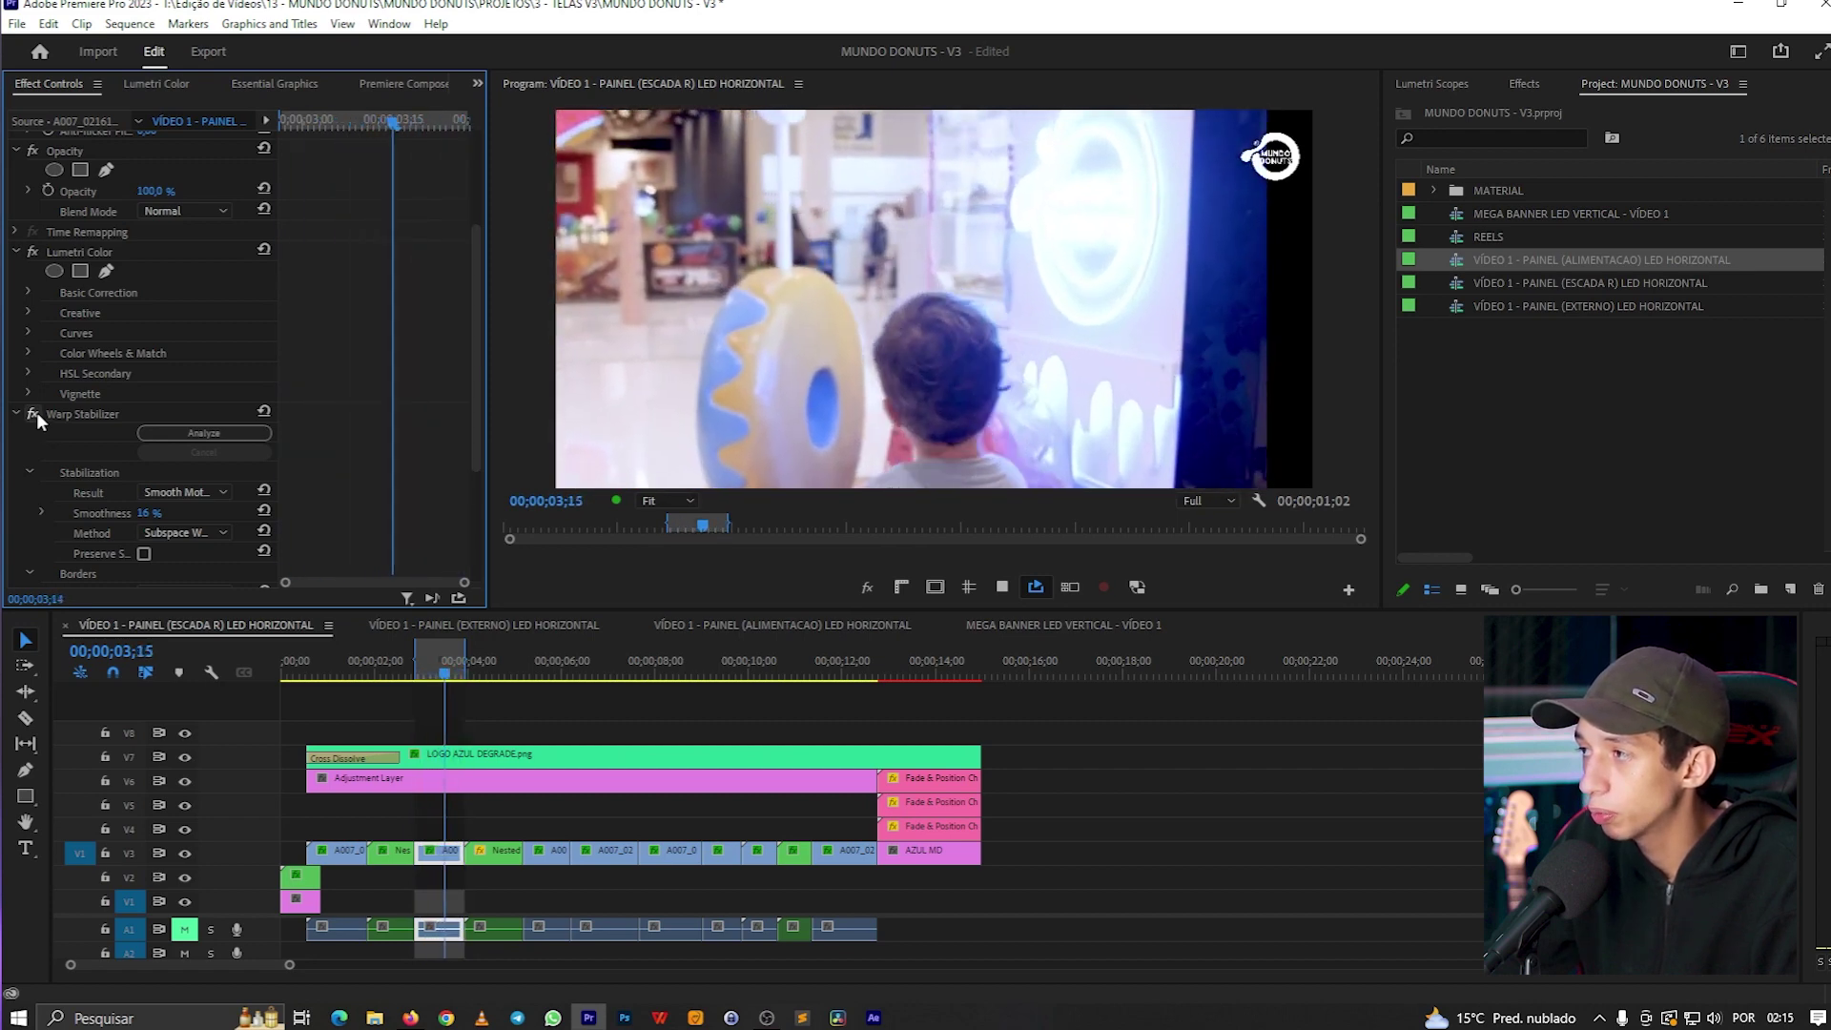
pyautogui.click(34, 413)
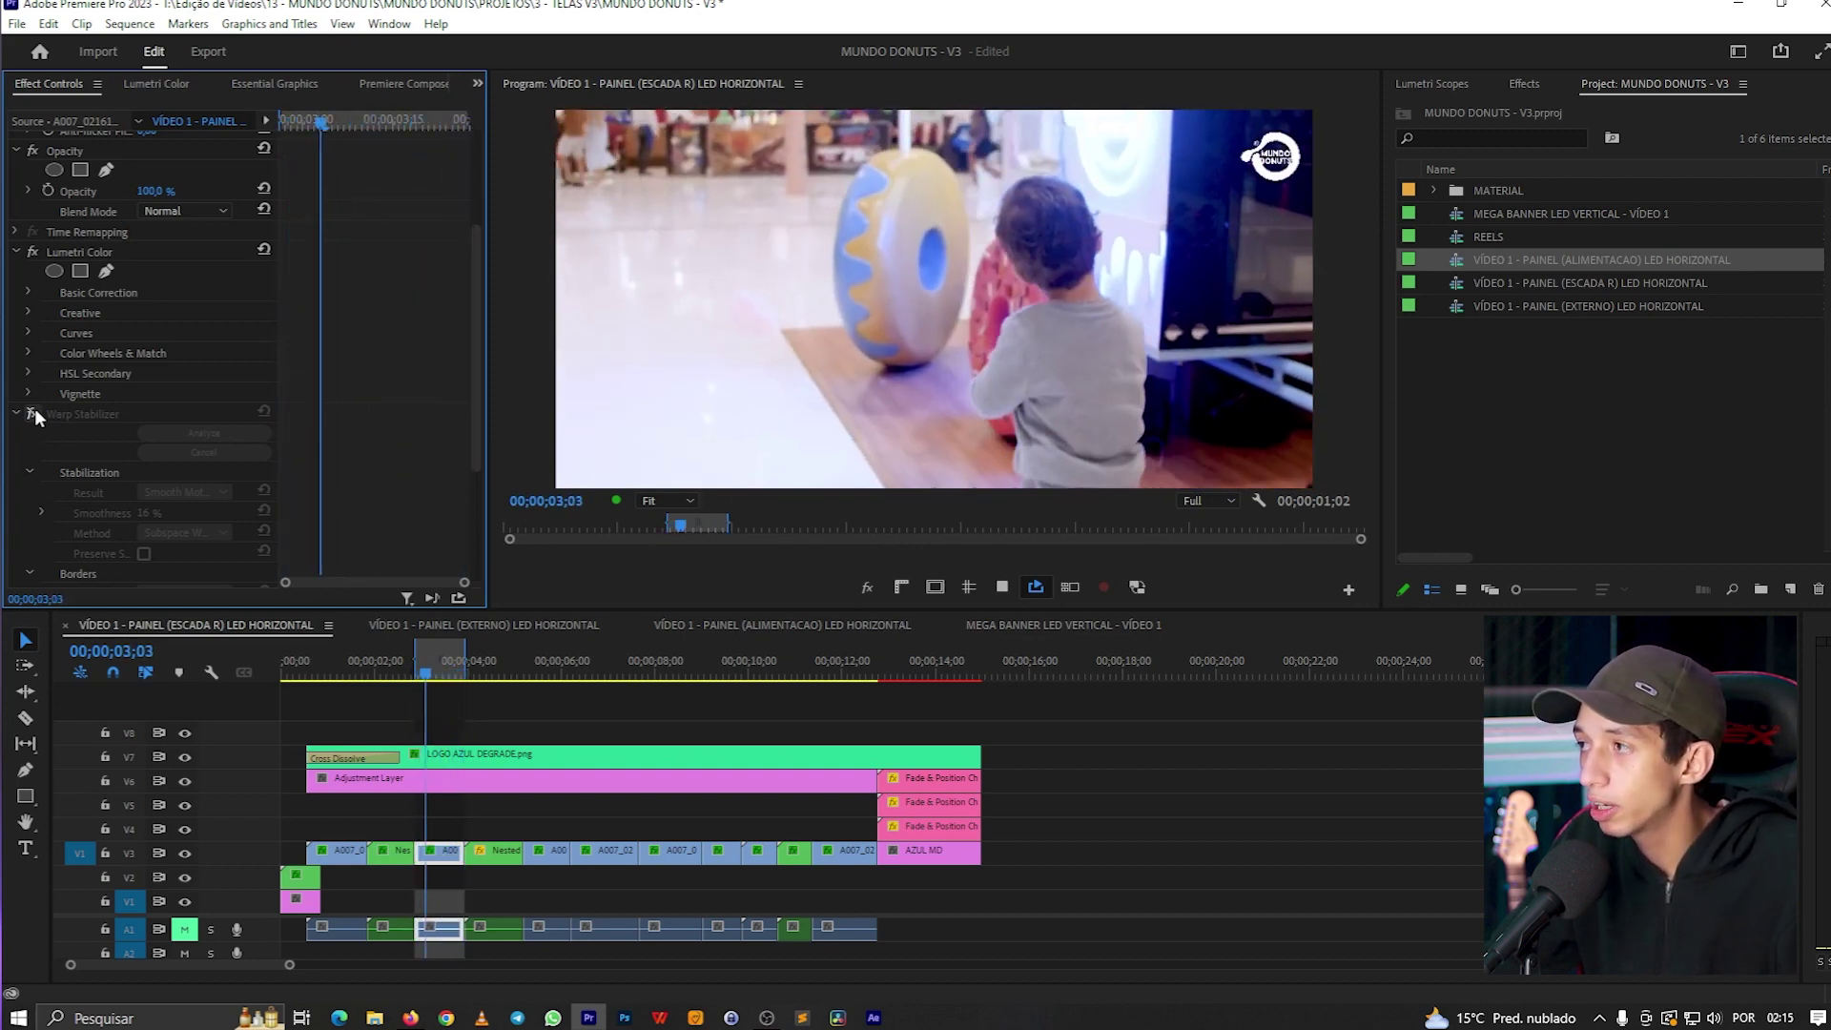
pyautogui.click(33, 410)
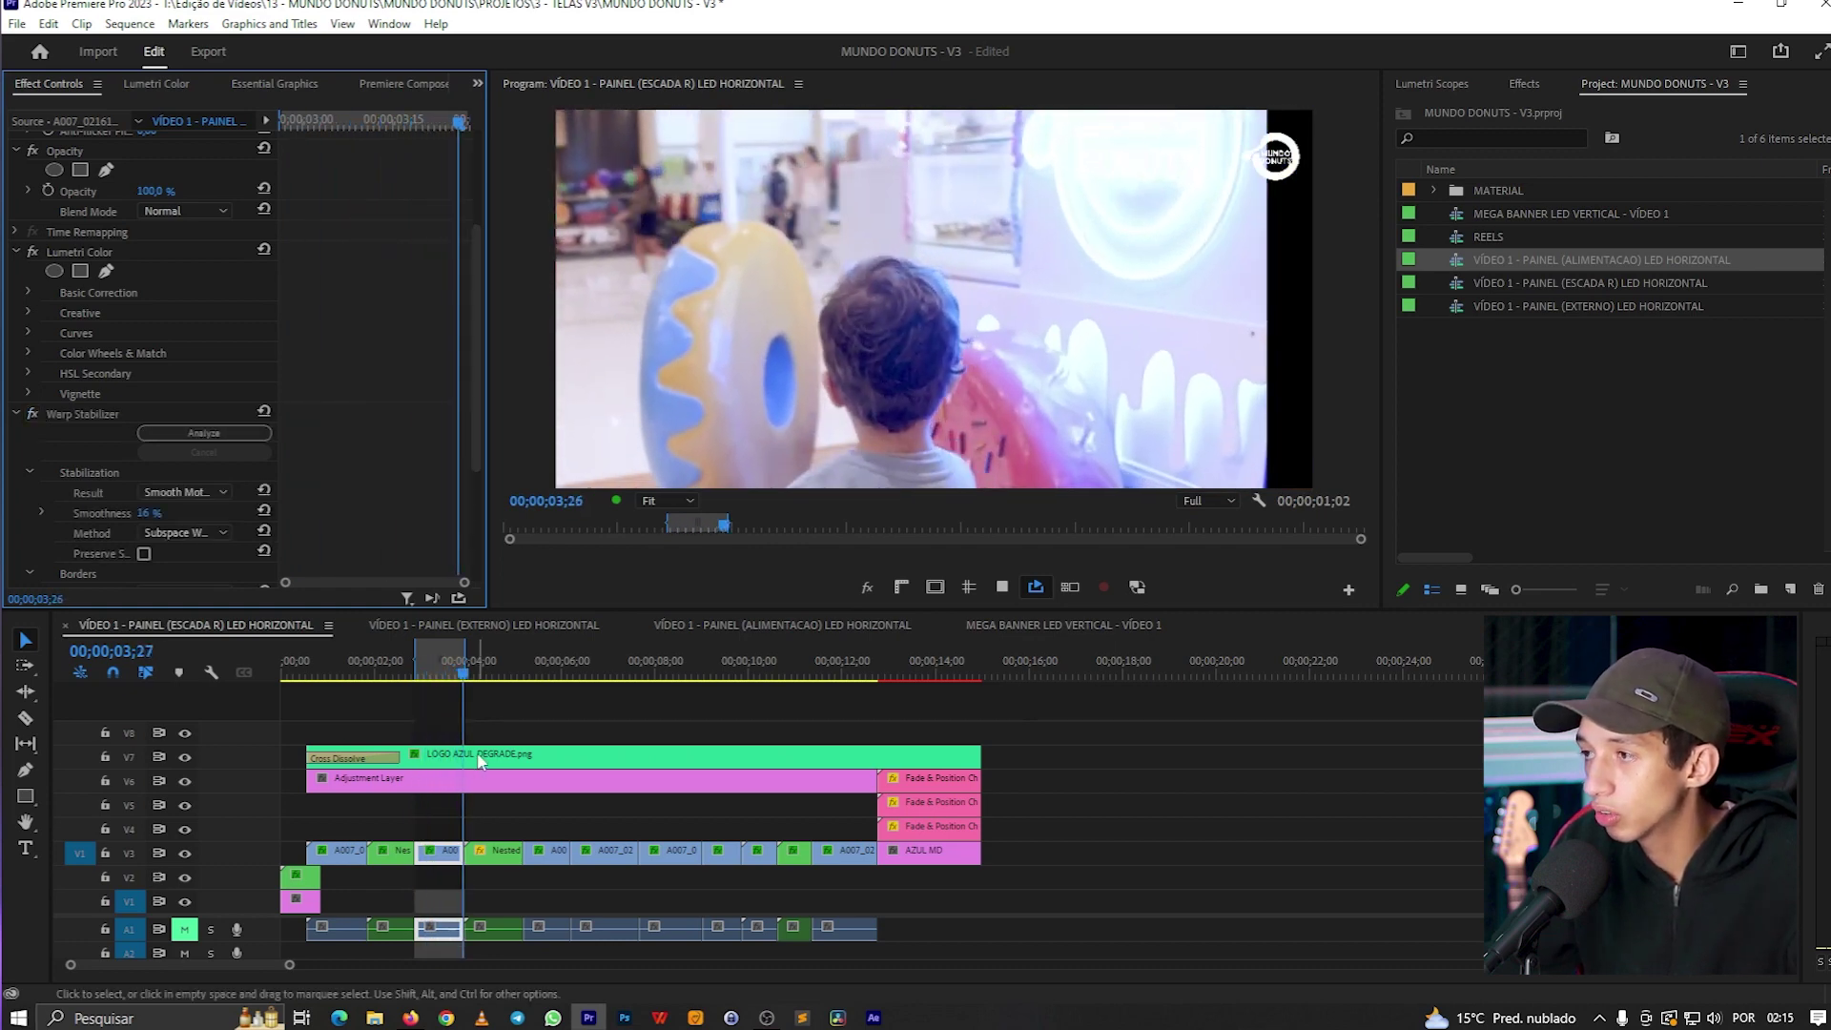
pyautogui.press('space')
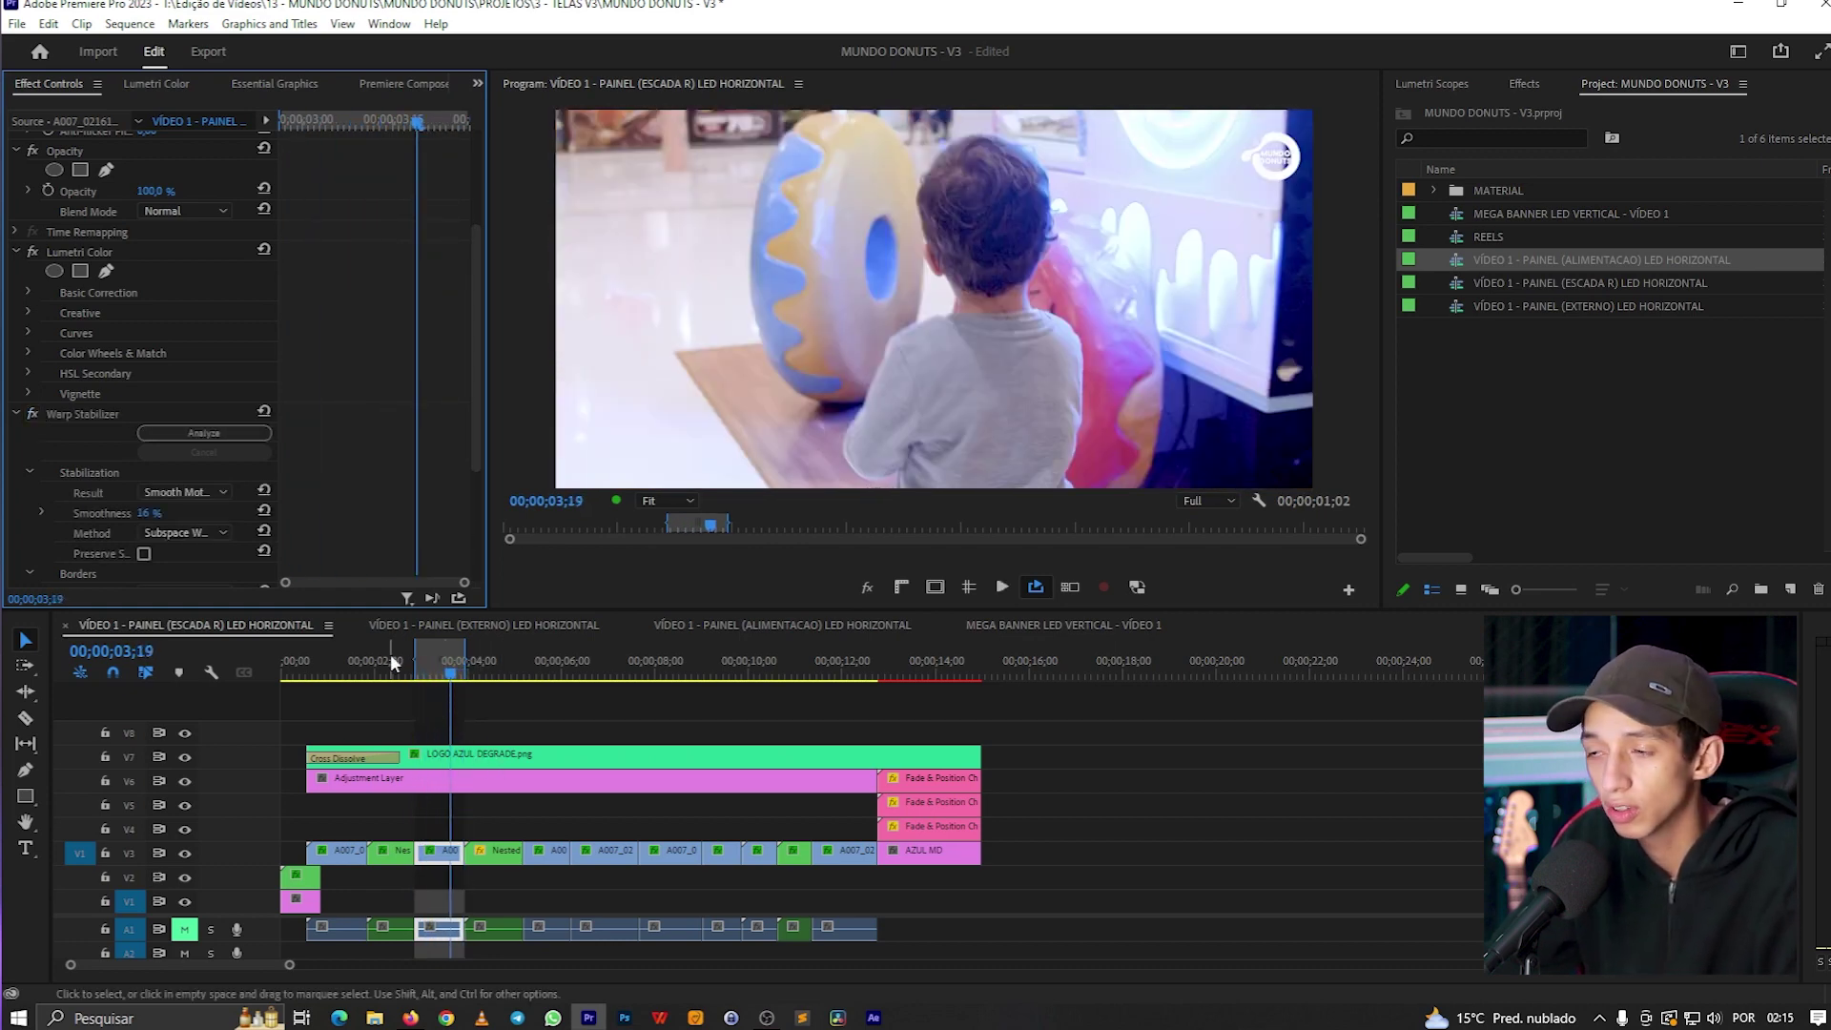
# - Extend the in-to-out range to cover the whole sequence again
pyautogui.moveTo(417, 656); pyautogui.dragTo(283, 649)
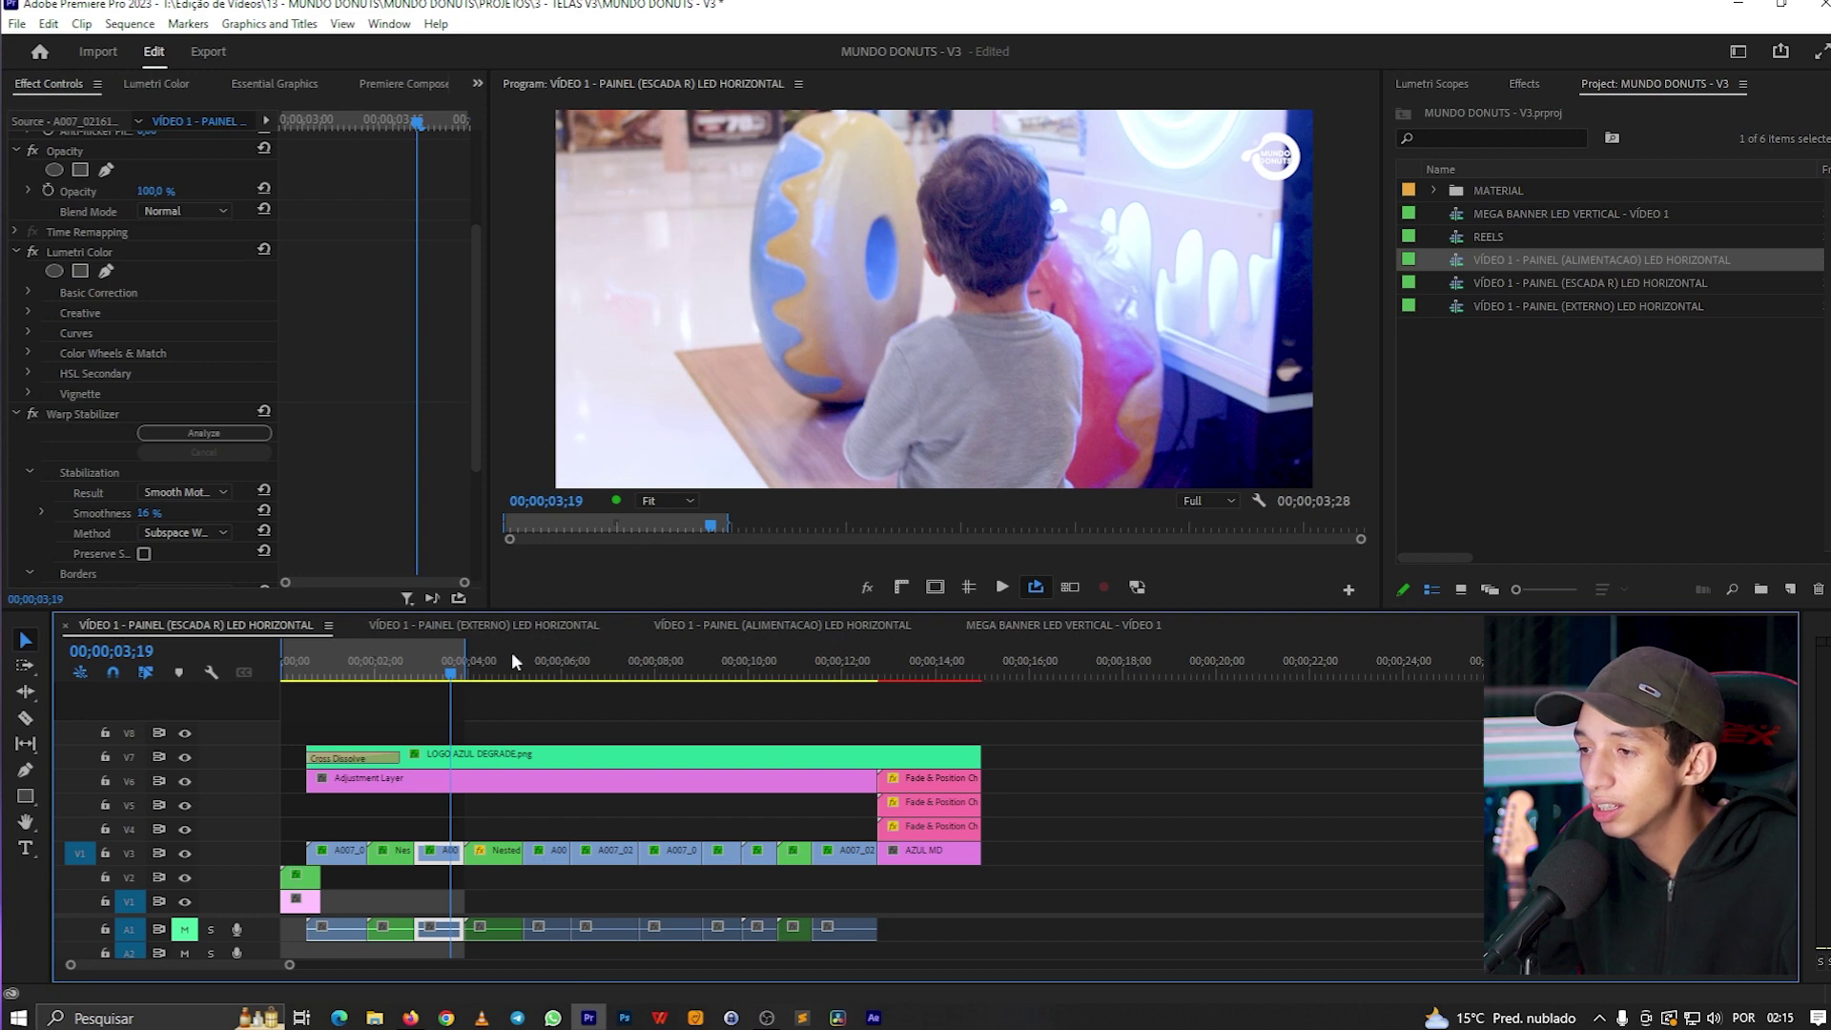
pyautogui.moveTo(465, 660); pyautogui.dragTo(989, 669)
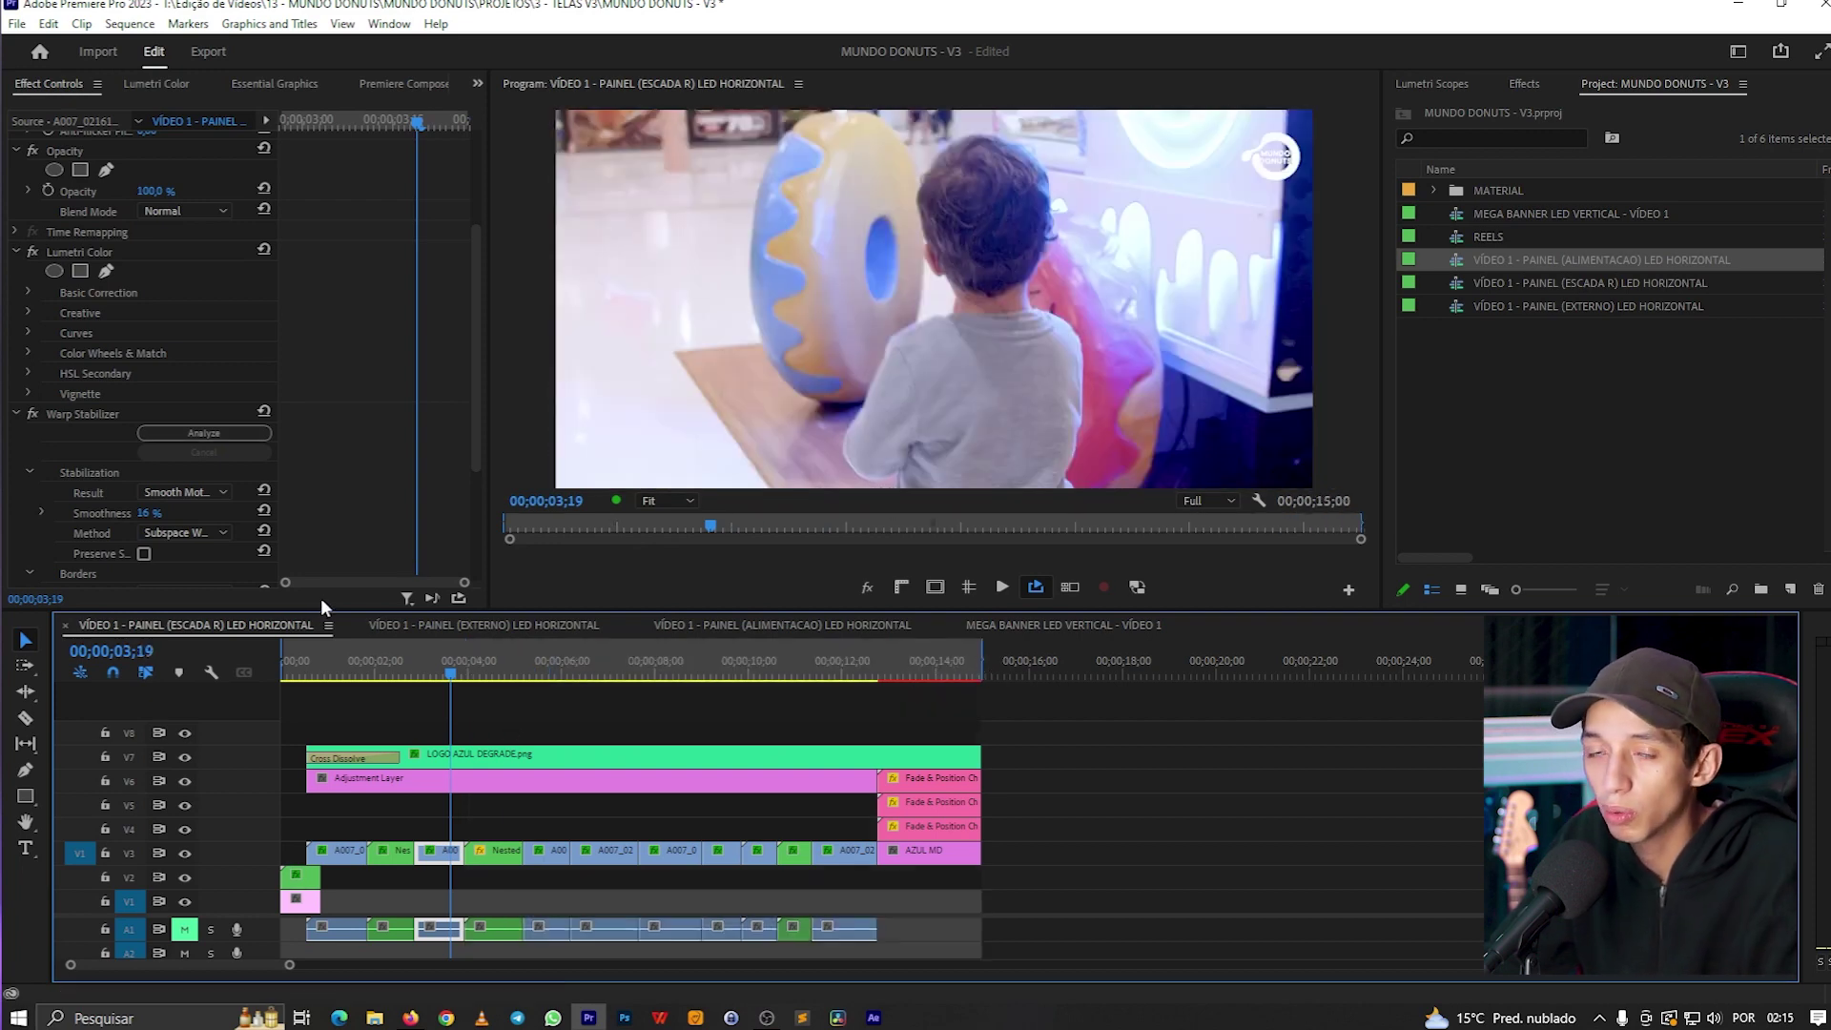
# - Preview the Nested Sequence 02 clip and check its speed and duration settings without changing them
pyautogui.moveTo(474, 668); pyautogui.dragTo(492, 655)
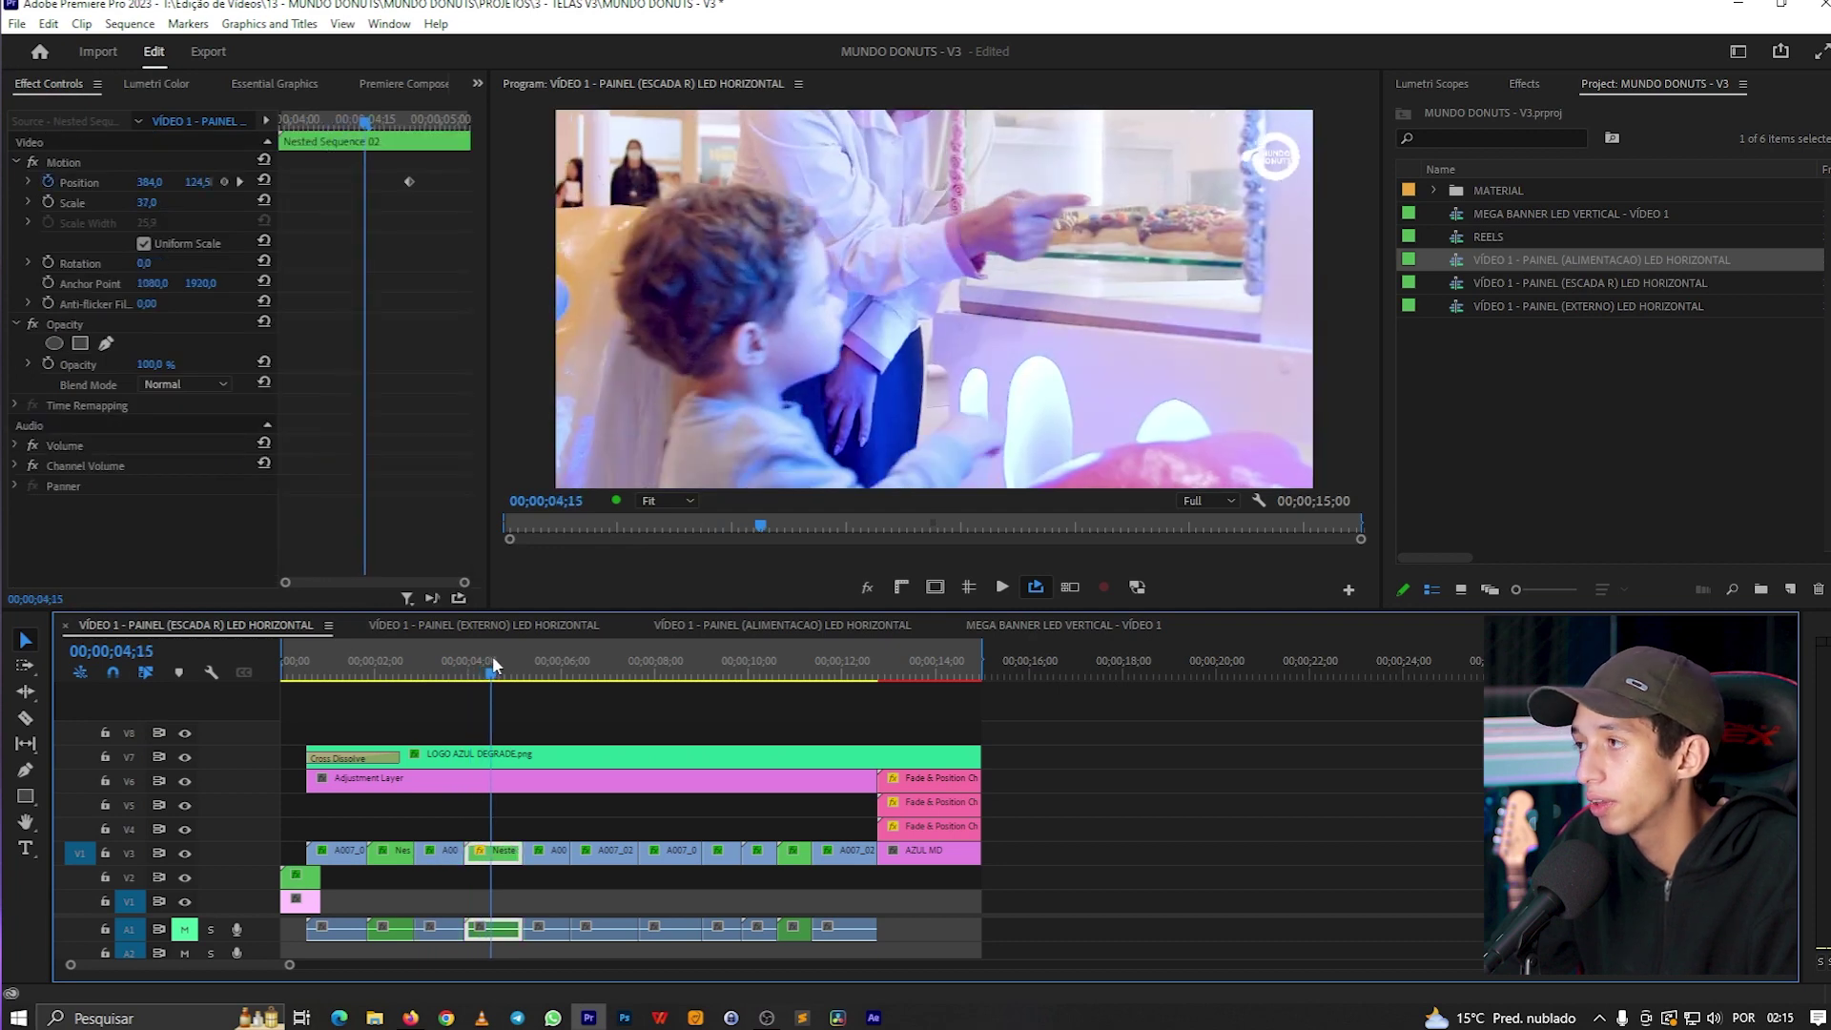
pyautogui.press('space')
pyautogui.moveTo(495, 665); pyautogui.dragTo(474, 675)
pyautogui.rightClick(480, 853)
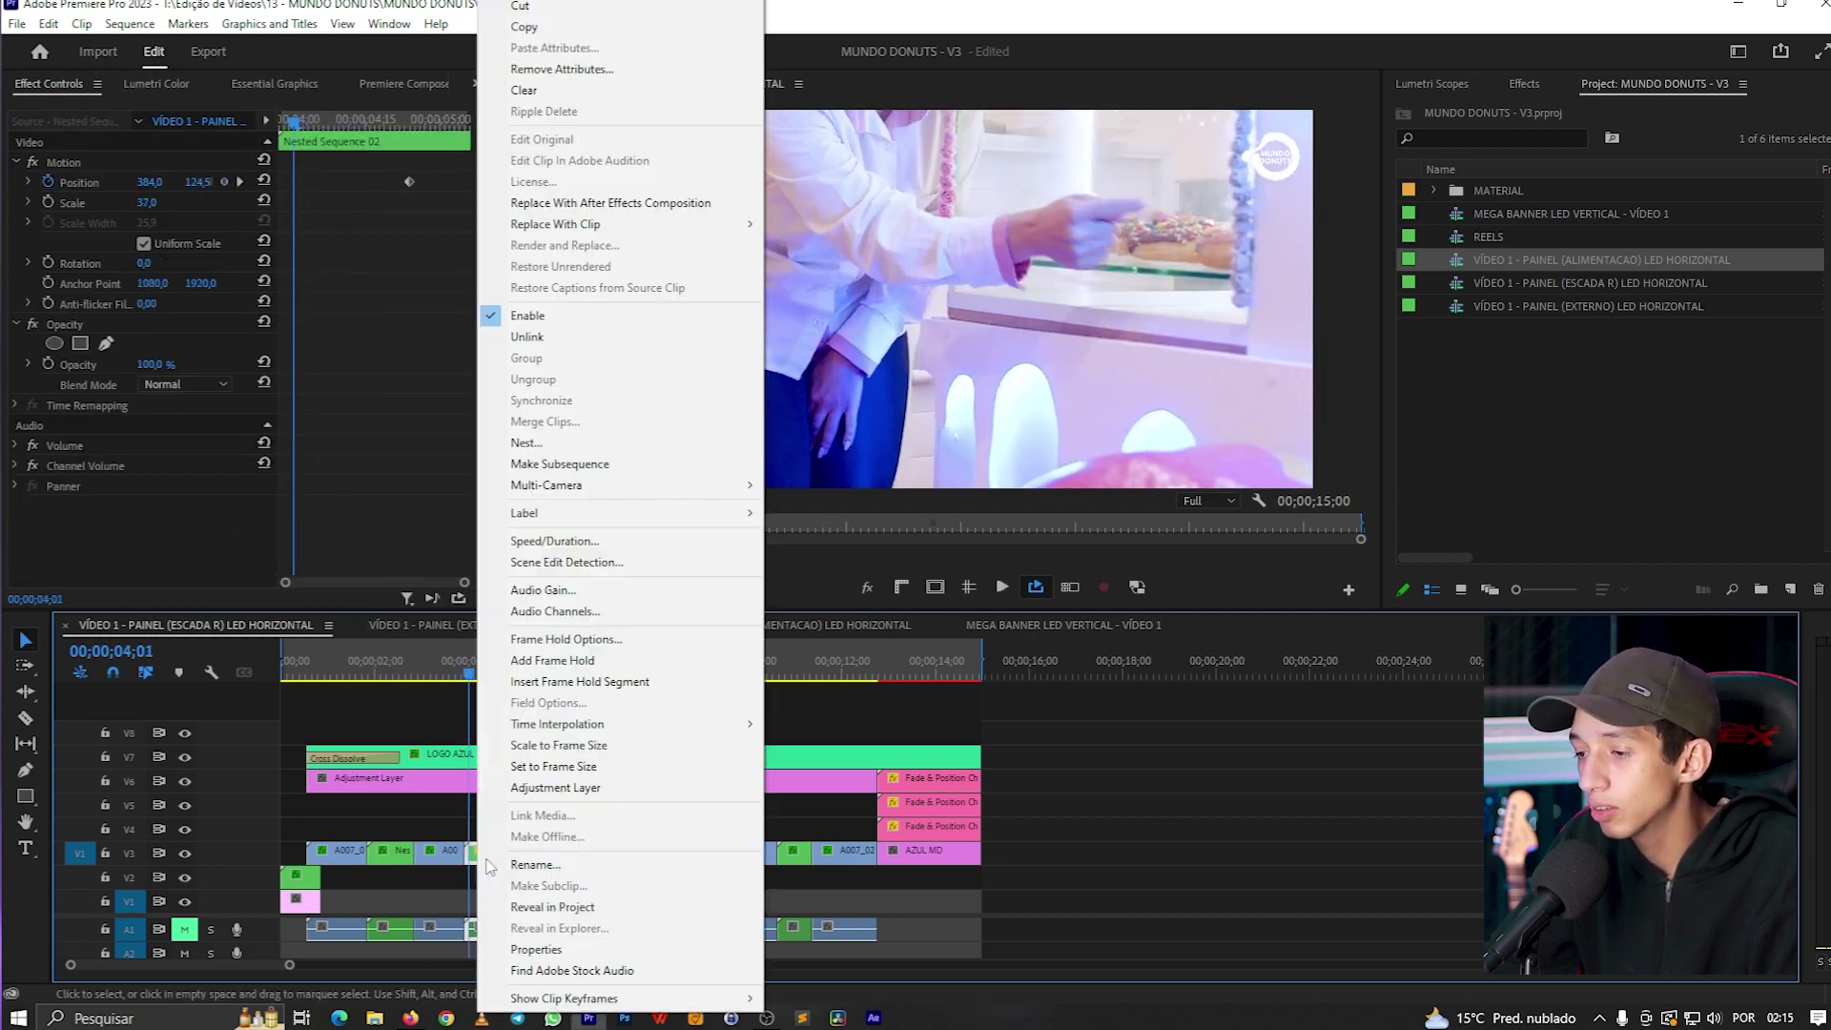
pyautogui.click(557, 542)
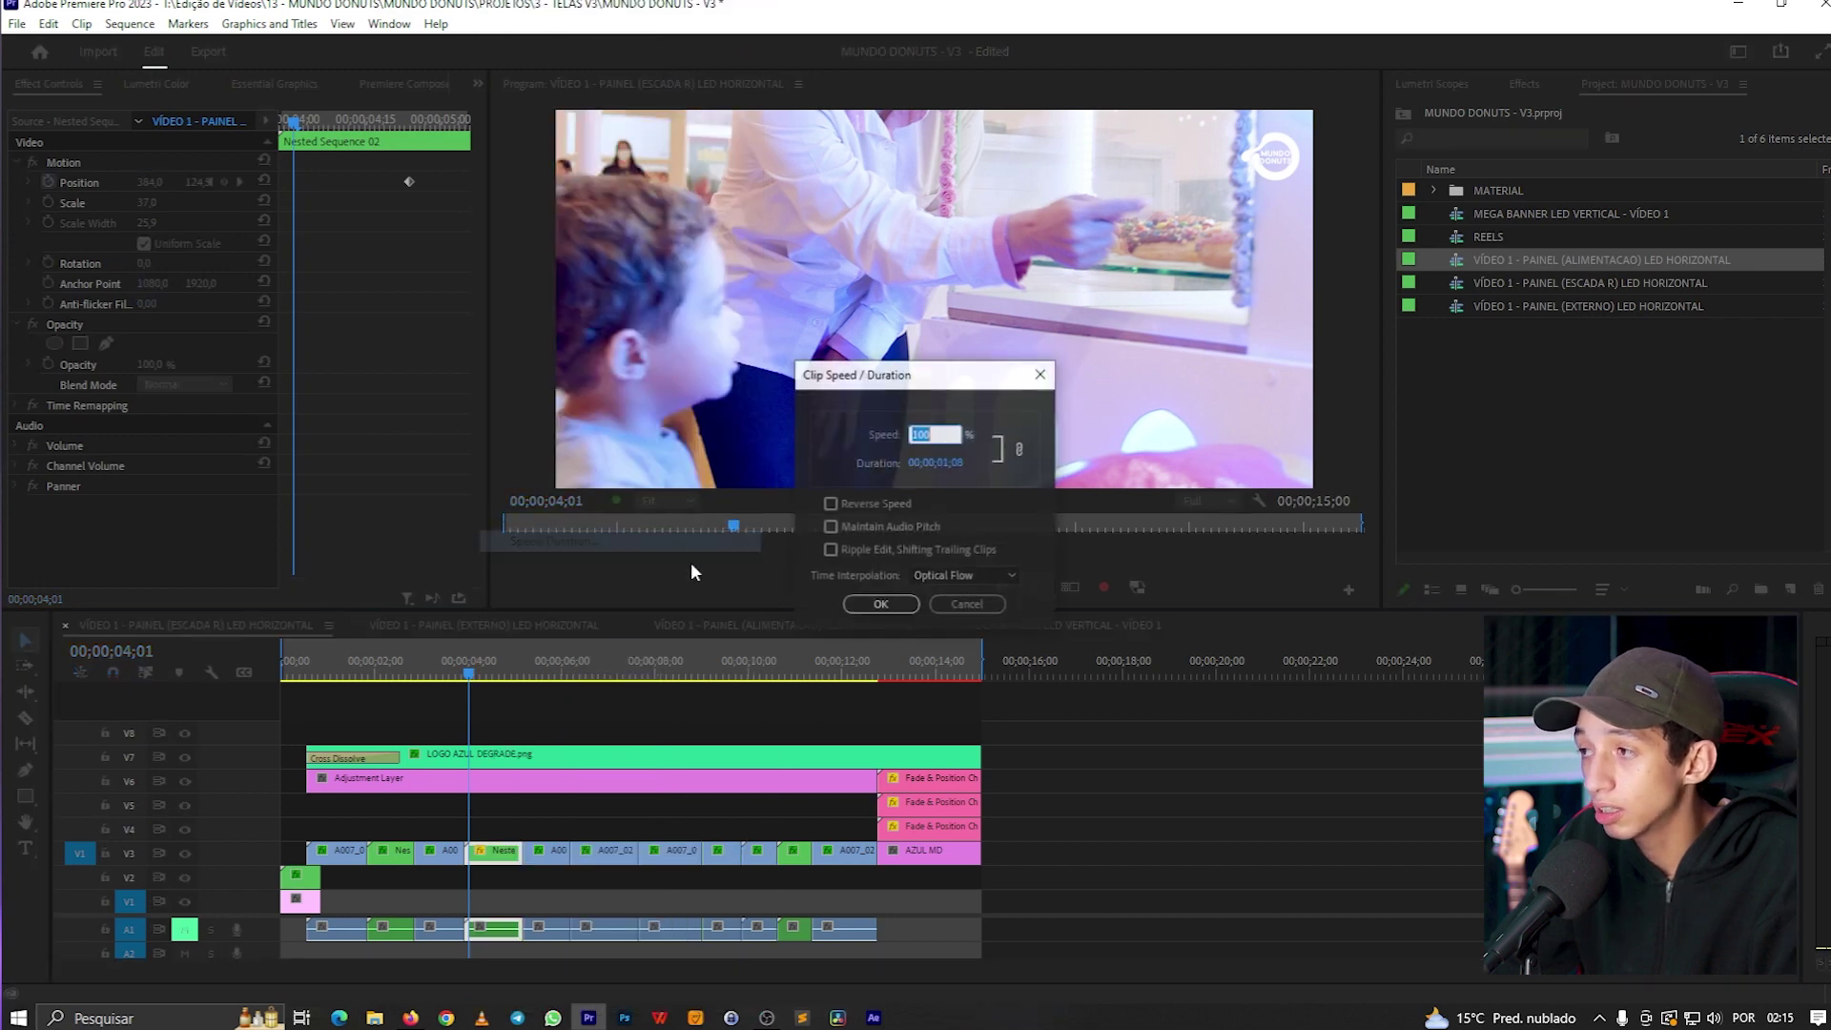
pyautogui.click(956, 605)
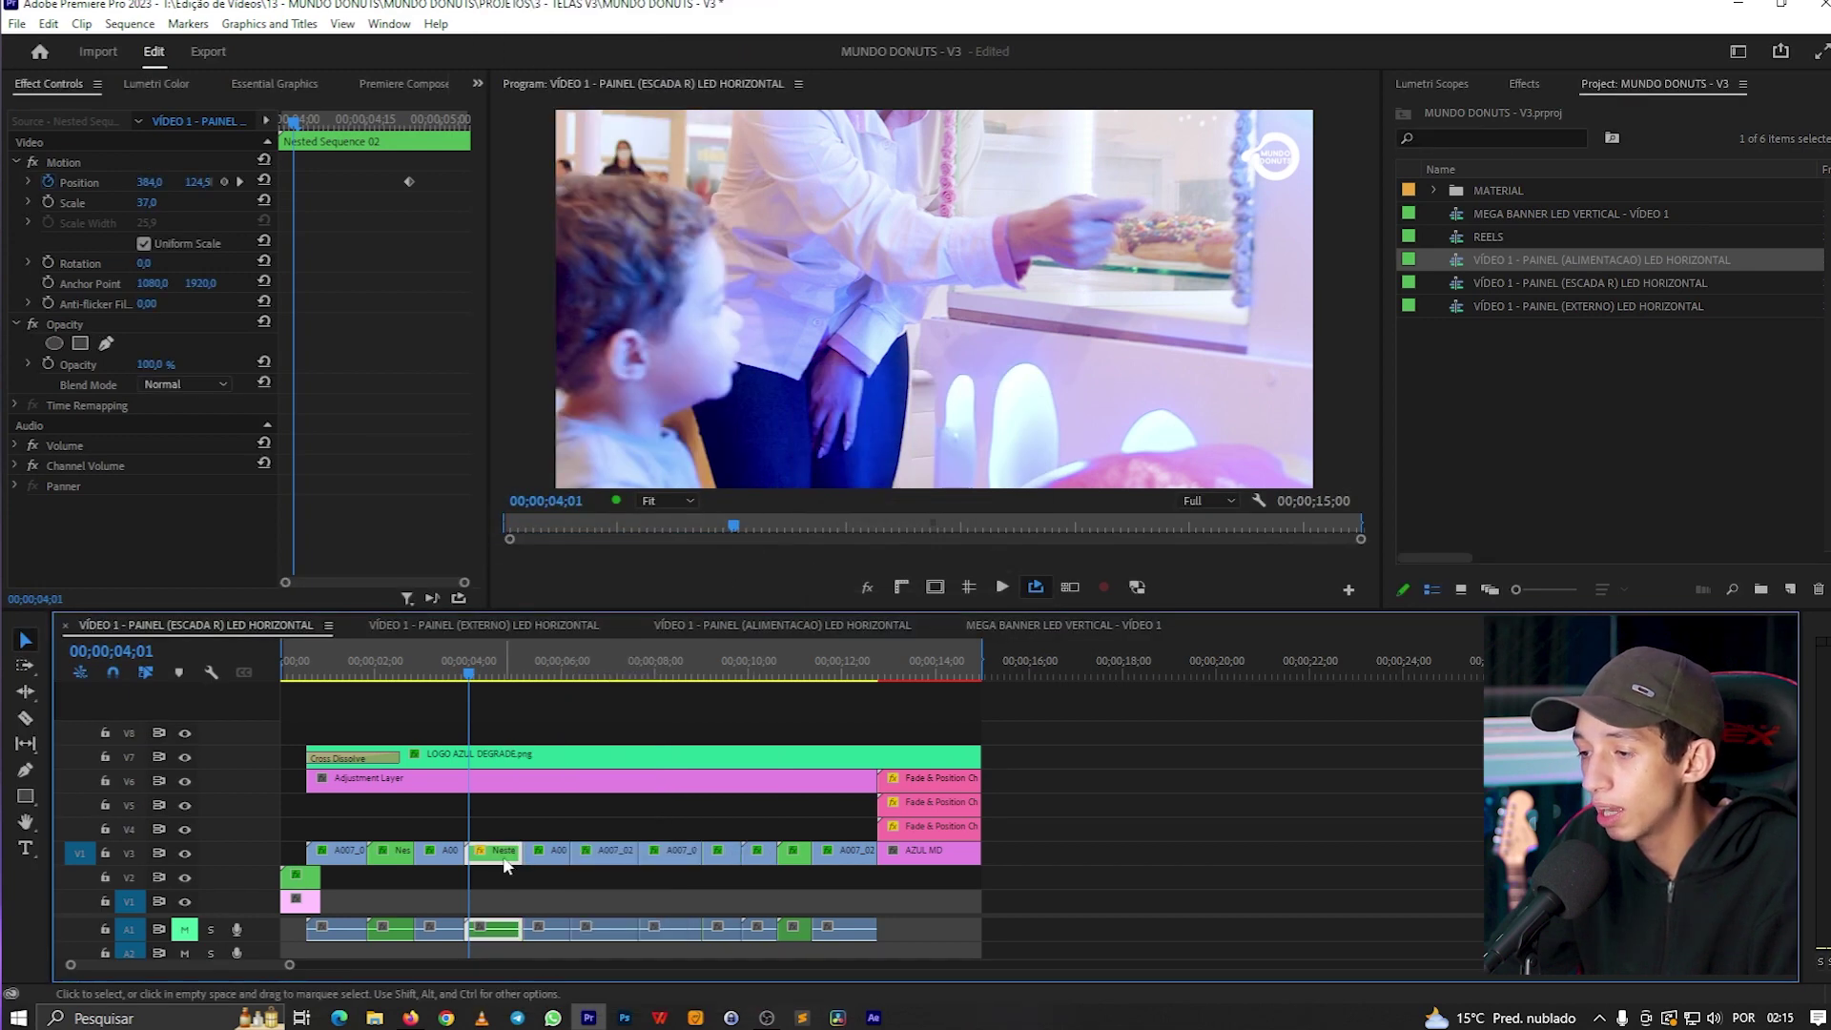
# - Open Nested Sequence 02 and check the speed and time interpolation settings of the footage clip inside it
pyautogui.doubleClick(498, 852)
pyautogui.scroll(3, 353, 778)
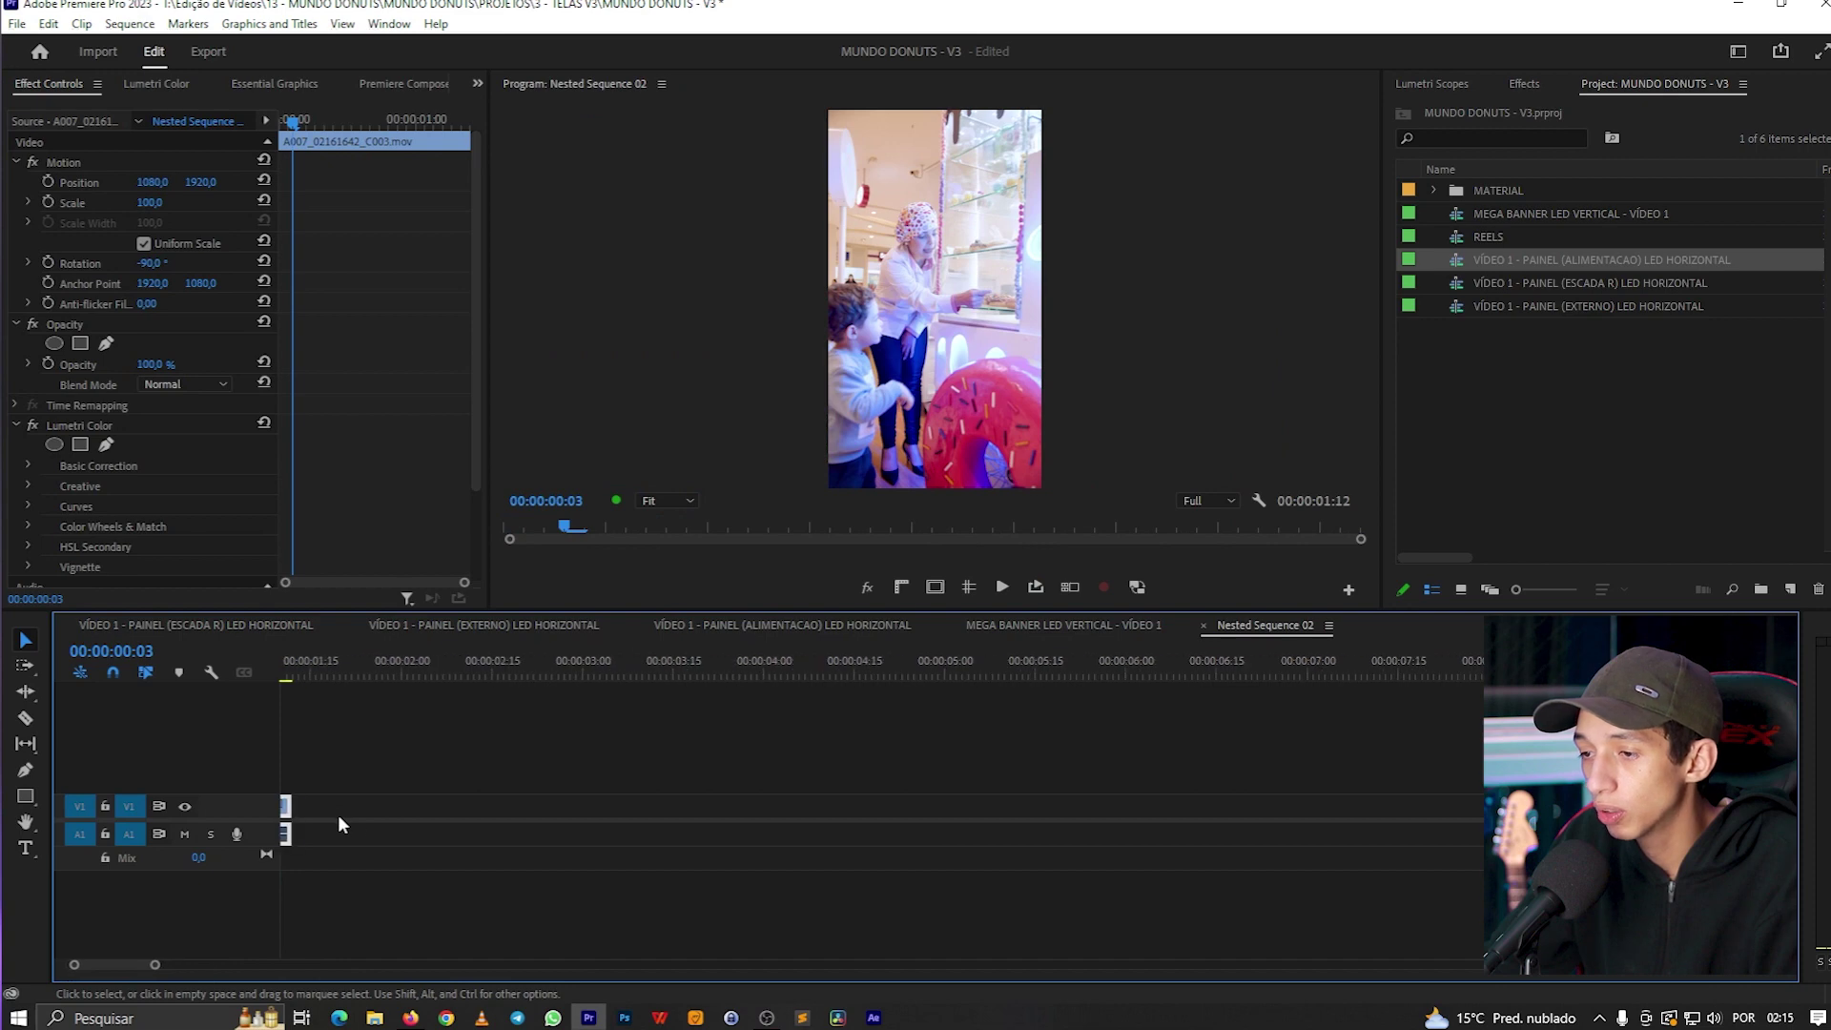
pyautogui.rightClick(372, 814)
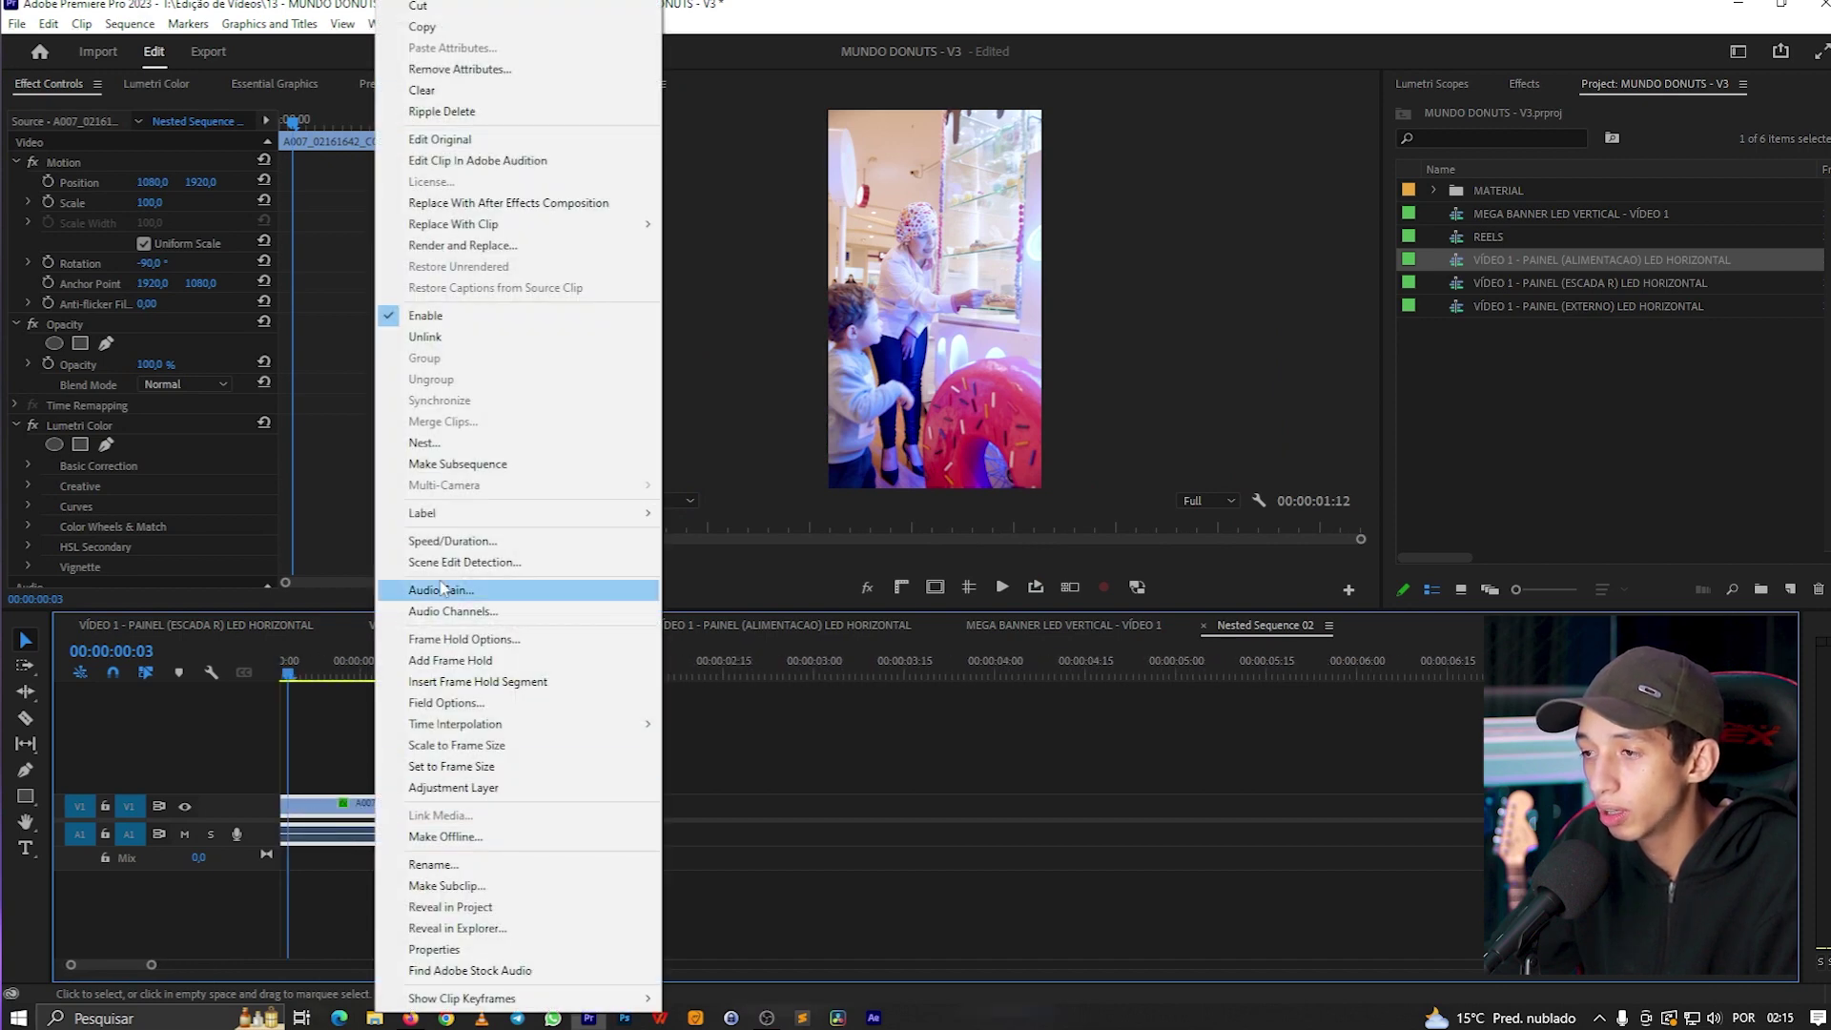
pyautogui.click(450, 541)
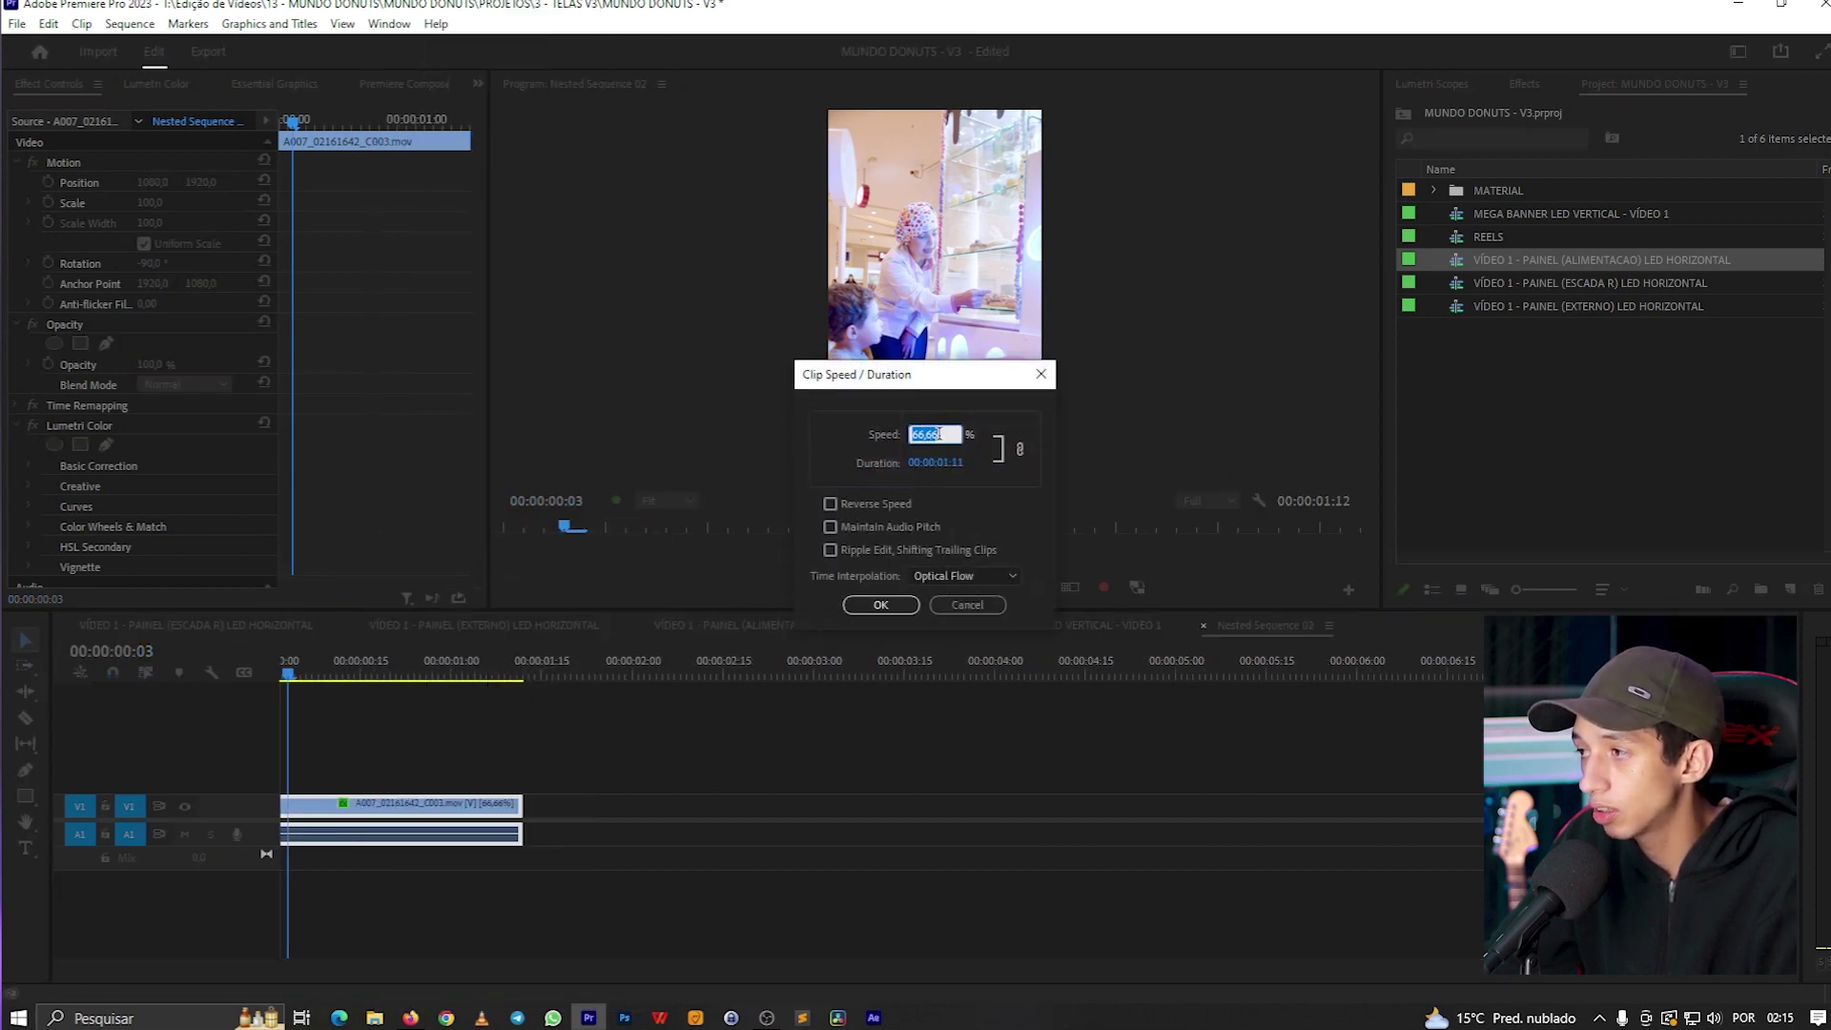
pyautogui.press('Return')
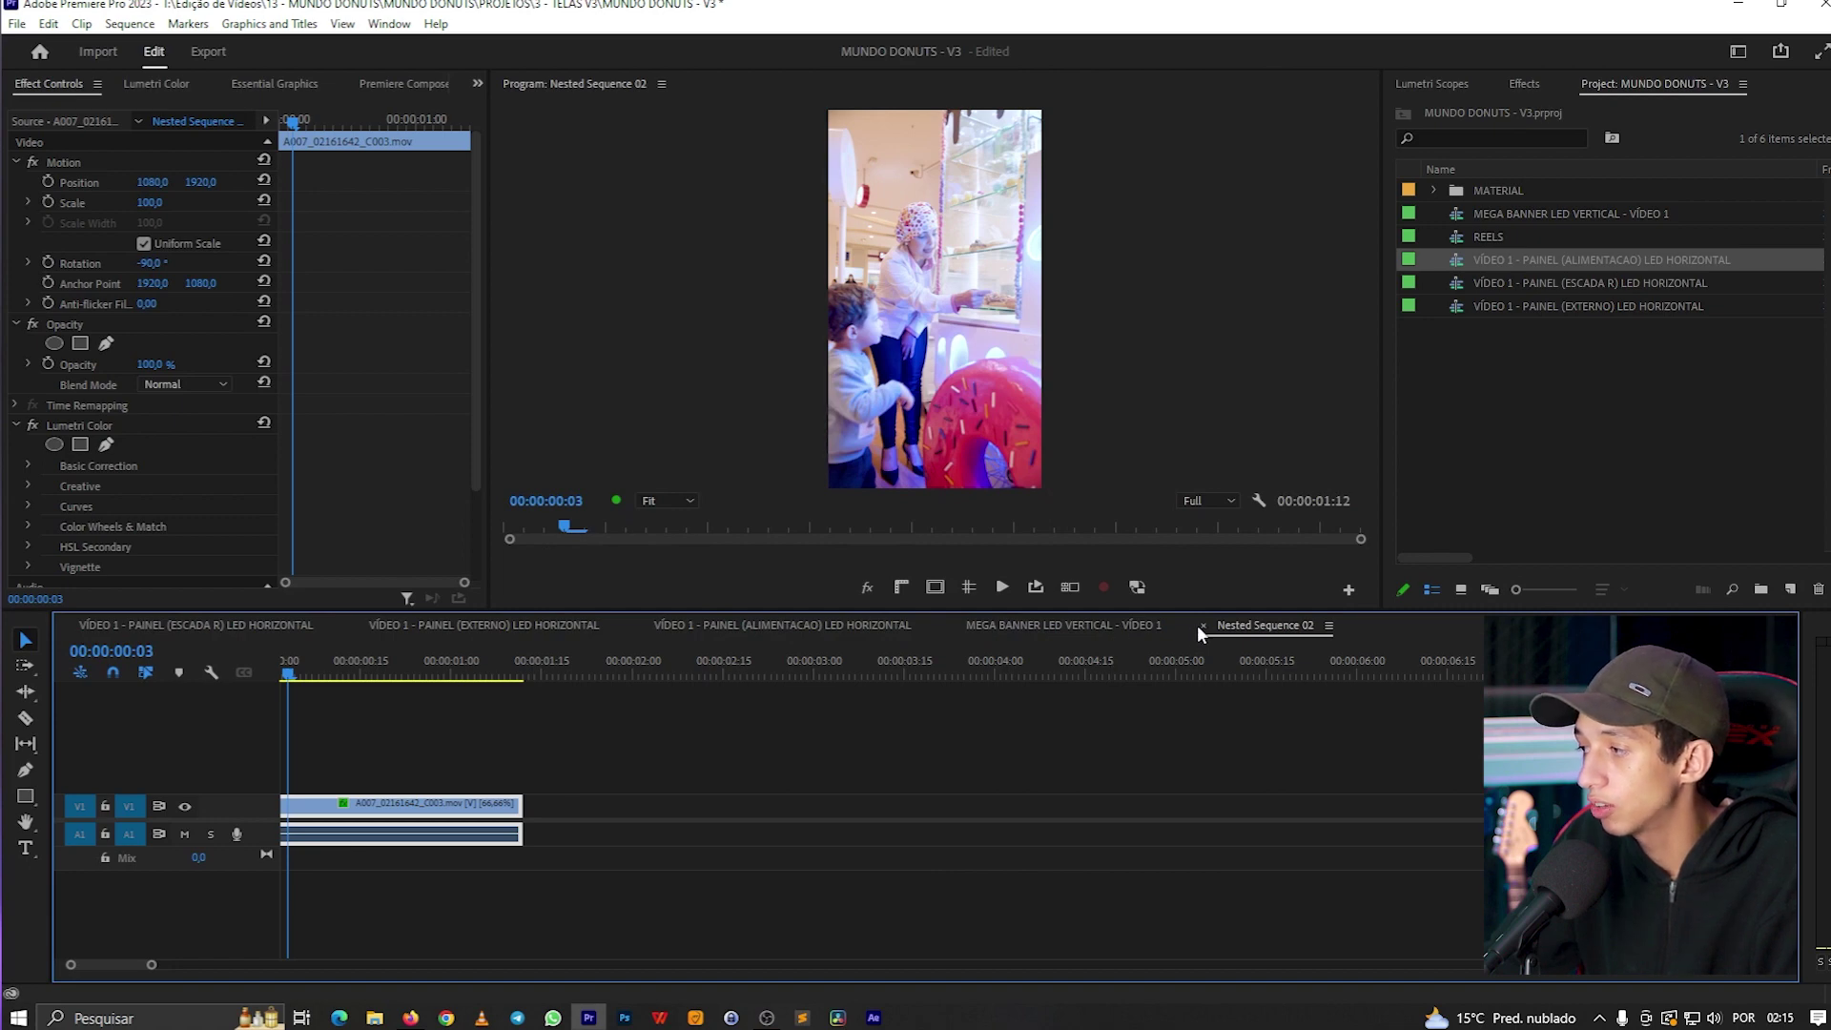
# - Close Nested Sequence 02, return to the PAINEL (ESCADA R) sequence and play it from 00;00;04;01
pyautogui.click(1203, 625)
pyautogui.click(189, 625)
pyautogui.scroll(4, 472, 819)
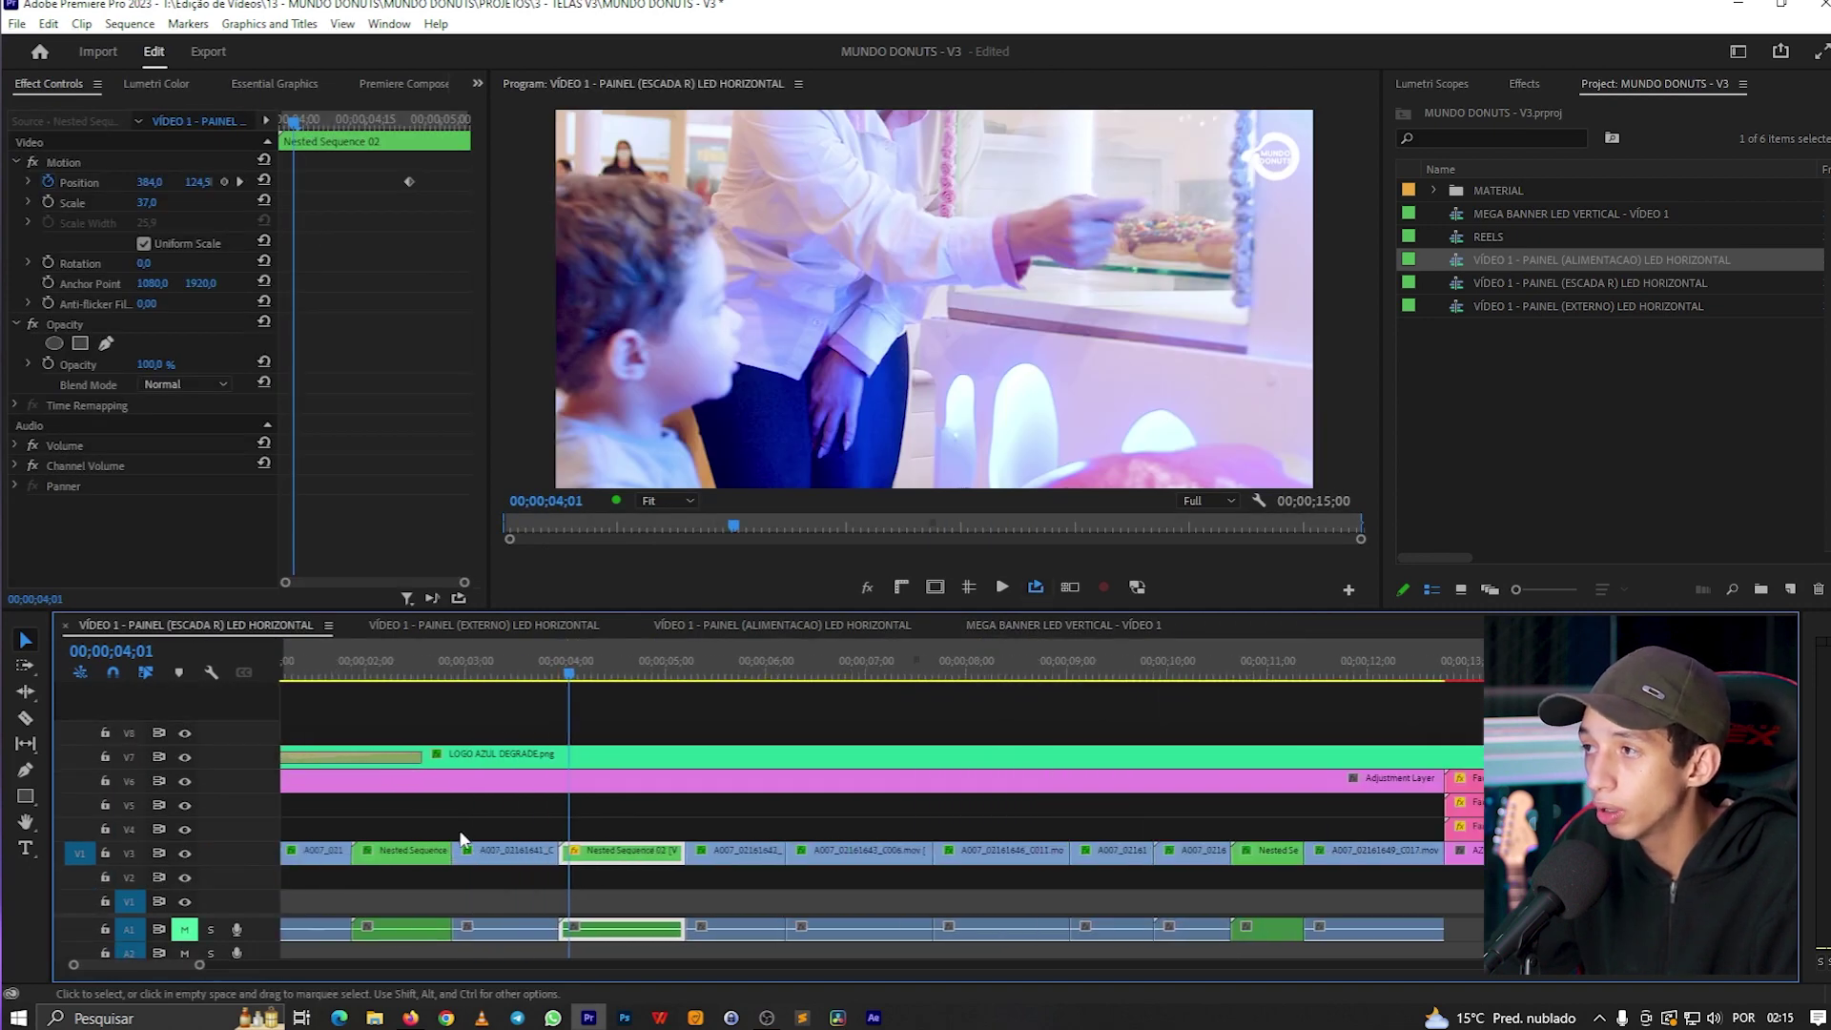
pyautogui.press('space')
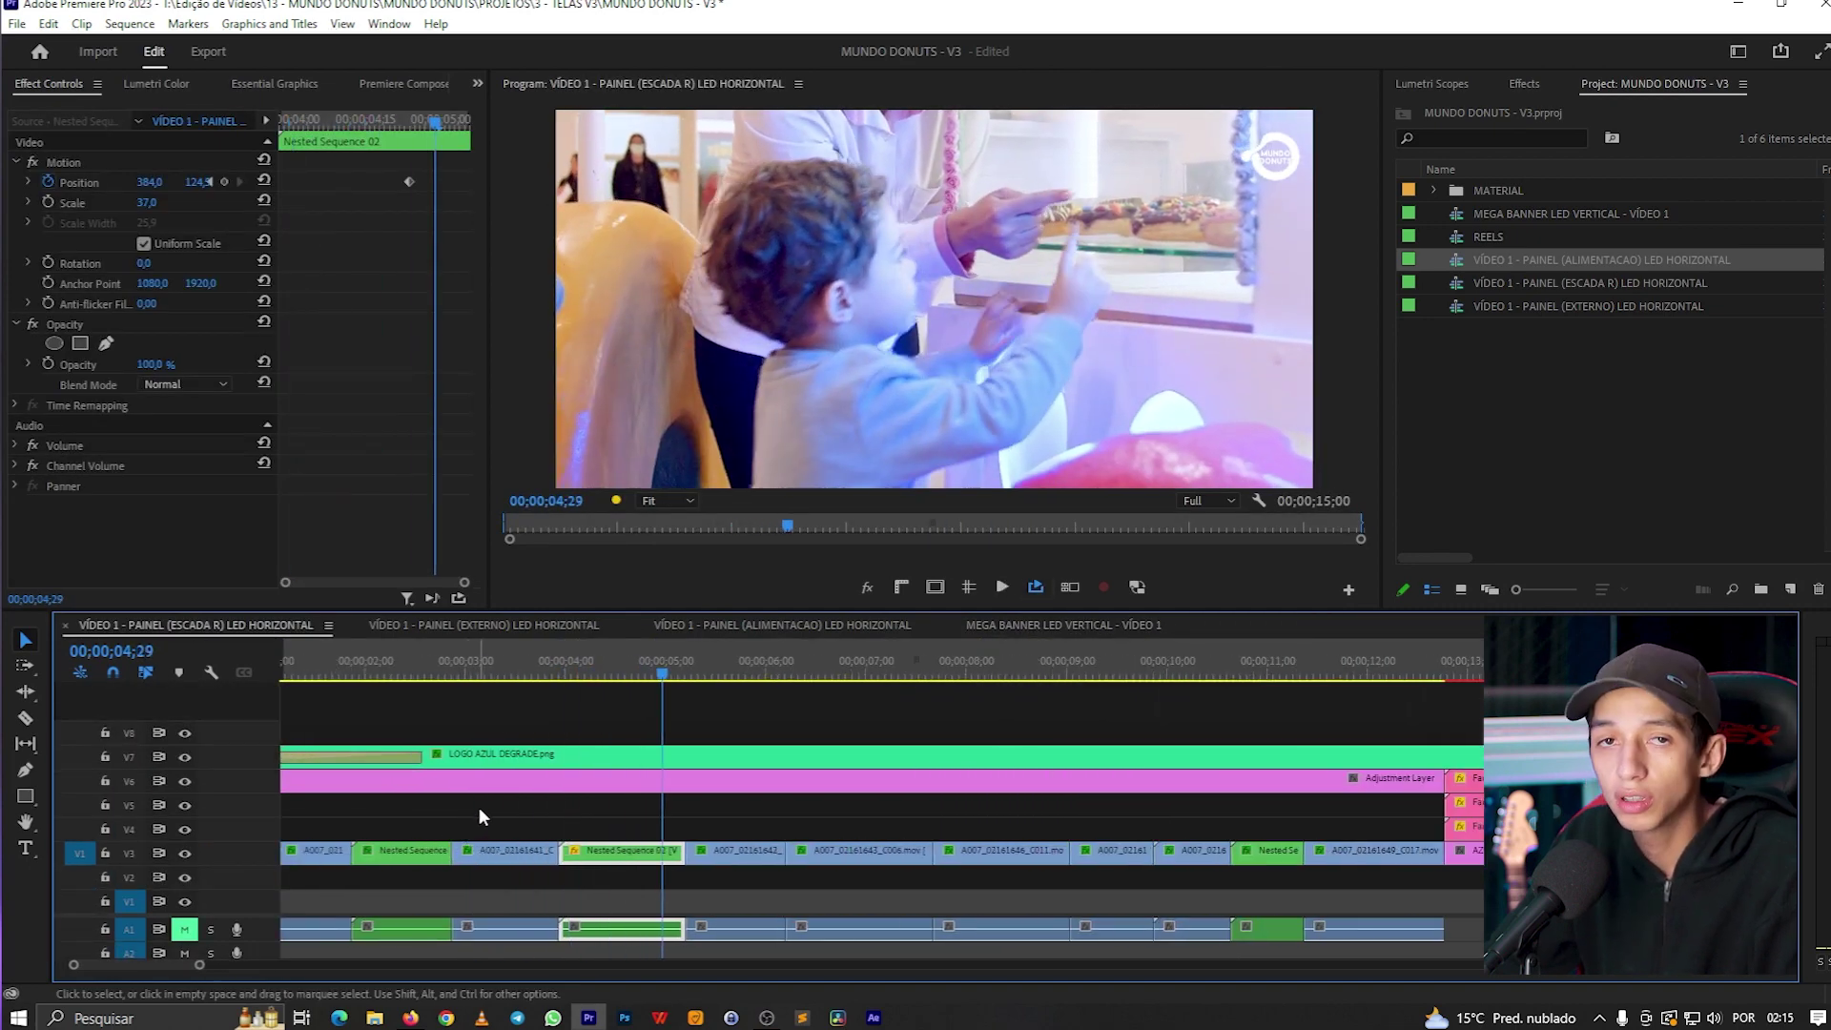
pyautogui.press('space')
pyautogui.scroll(-4, 708, 814)
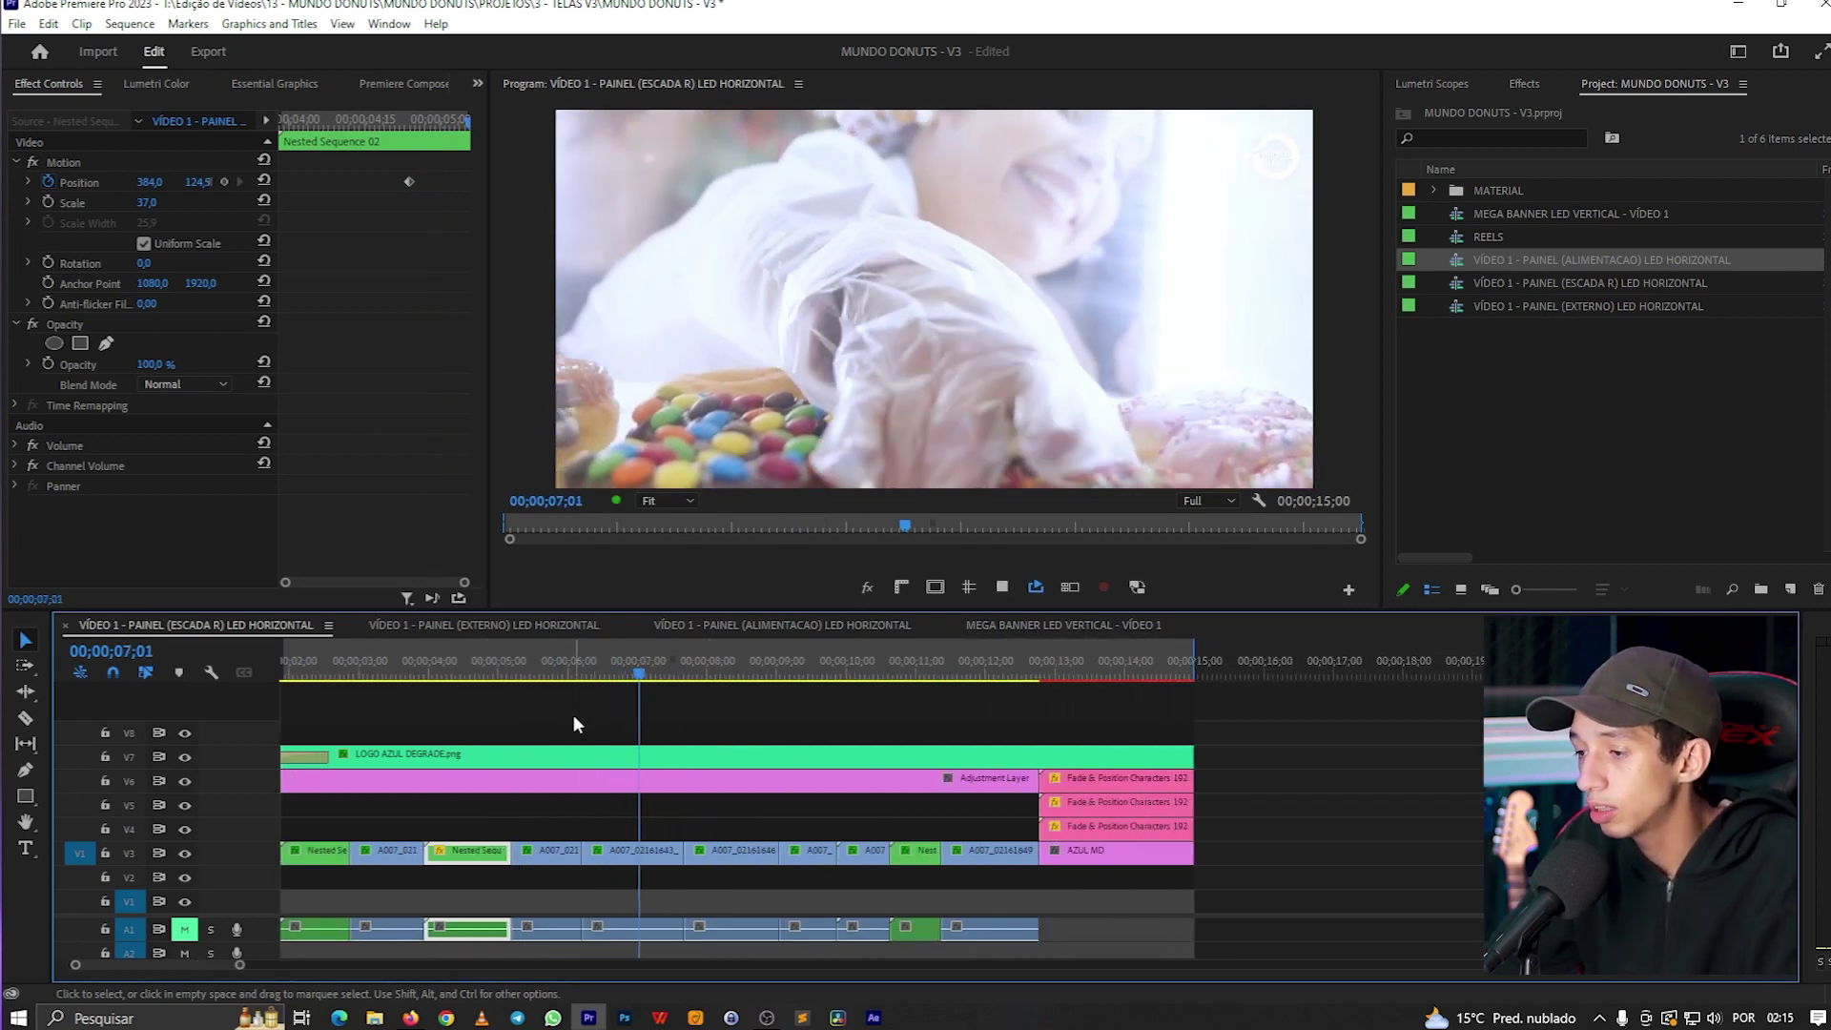
pyautogui.scroll(-1, 675, 809)
# - Try changing the scale of the footage clip at 00;00;07;01 and undo the change
pyautogui.click(620, 849)
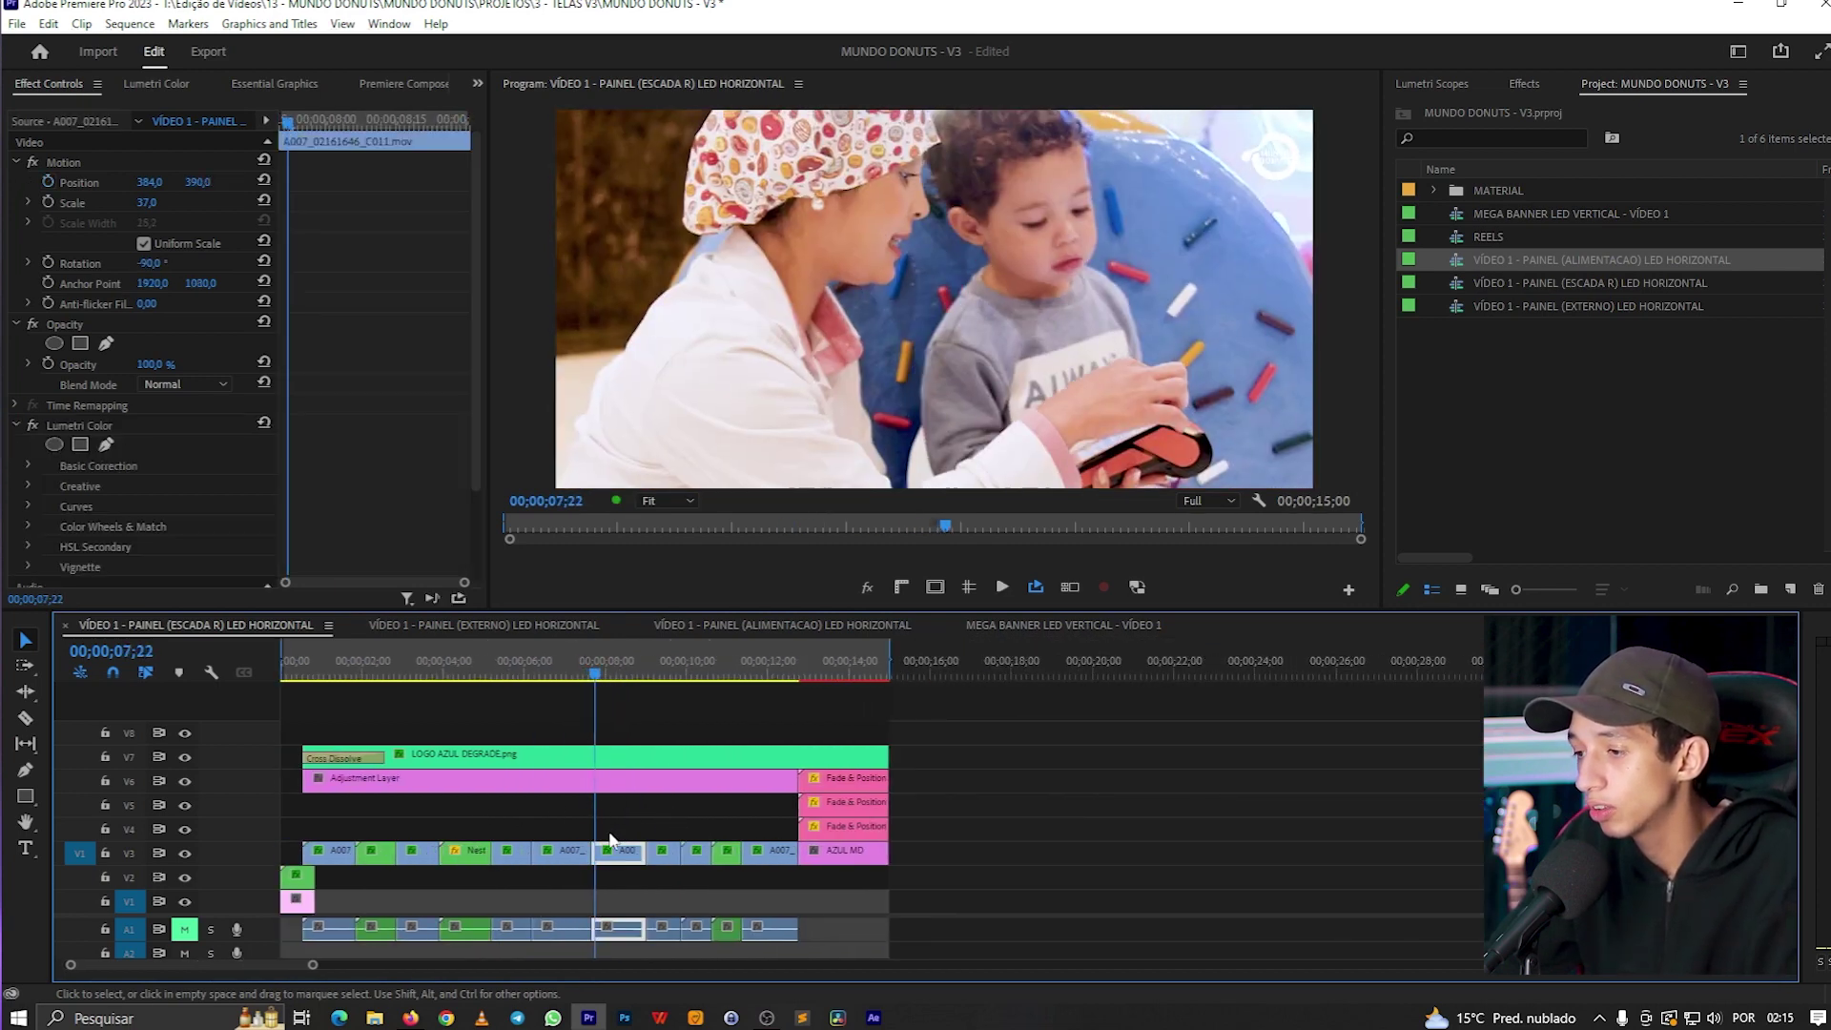
pyautogui.click(566, 677)
pyautogui.click(563, 849)
pyautogui.moveTo(146, 202); pyautogui.dragTo(164, 203)
pyautogui.hotkey('ctrl', 'z')
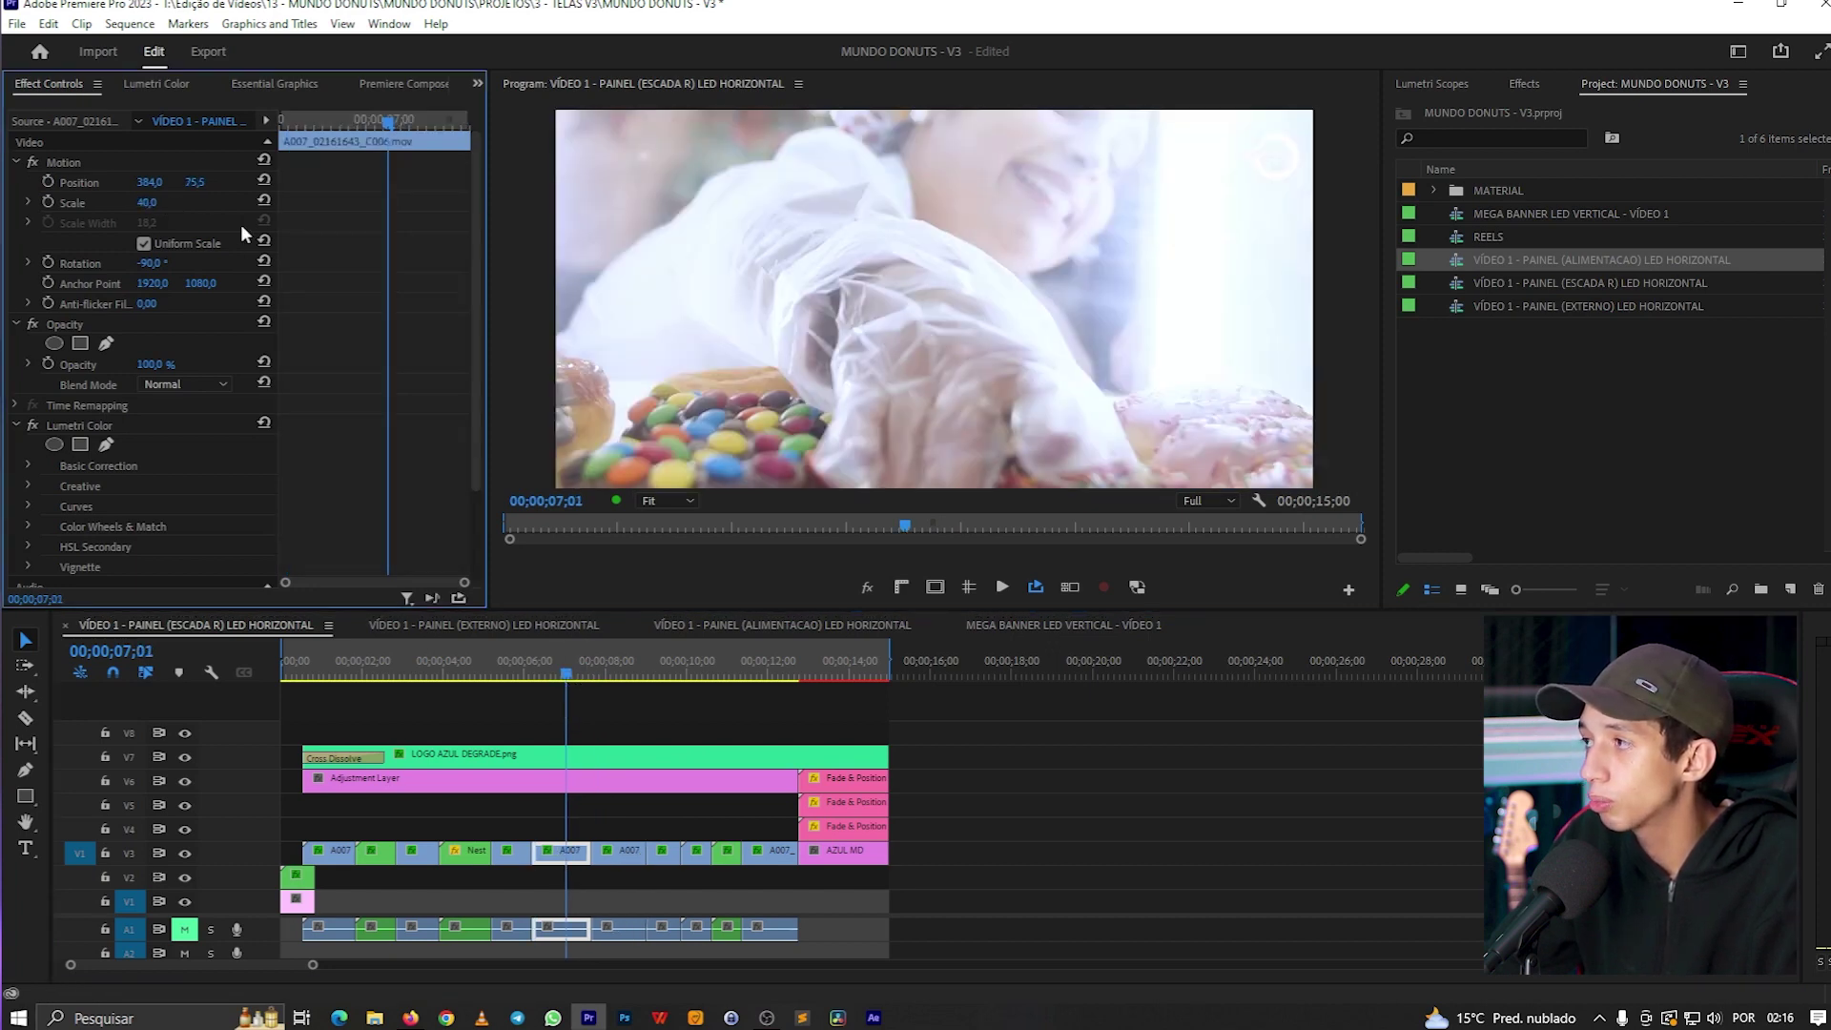
# - Play the sequence on from 00;00;07;01 and review the remaining footage clips up to the Nested Sequence 03 clip
pyautogui.press('space')
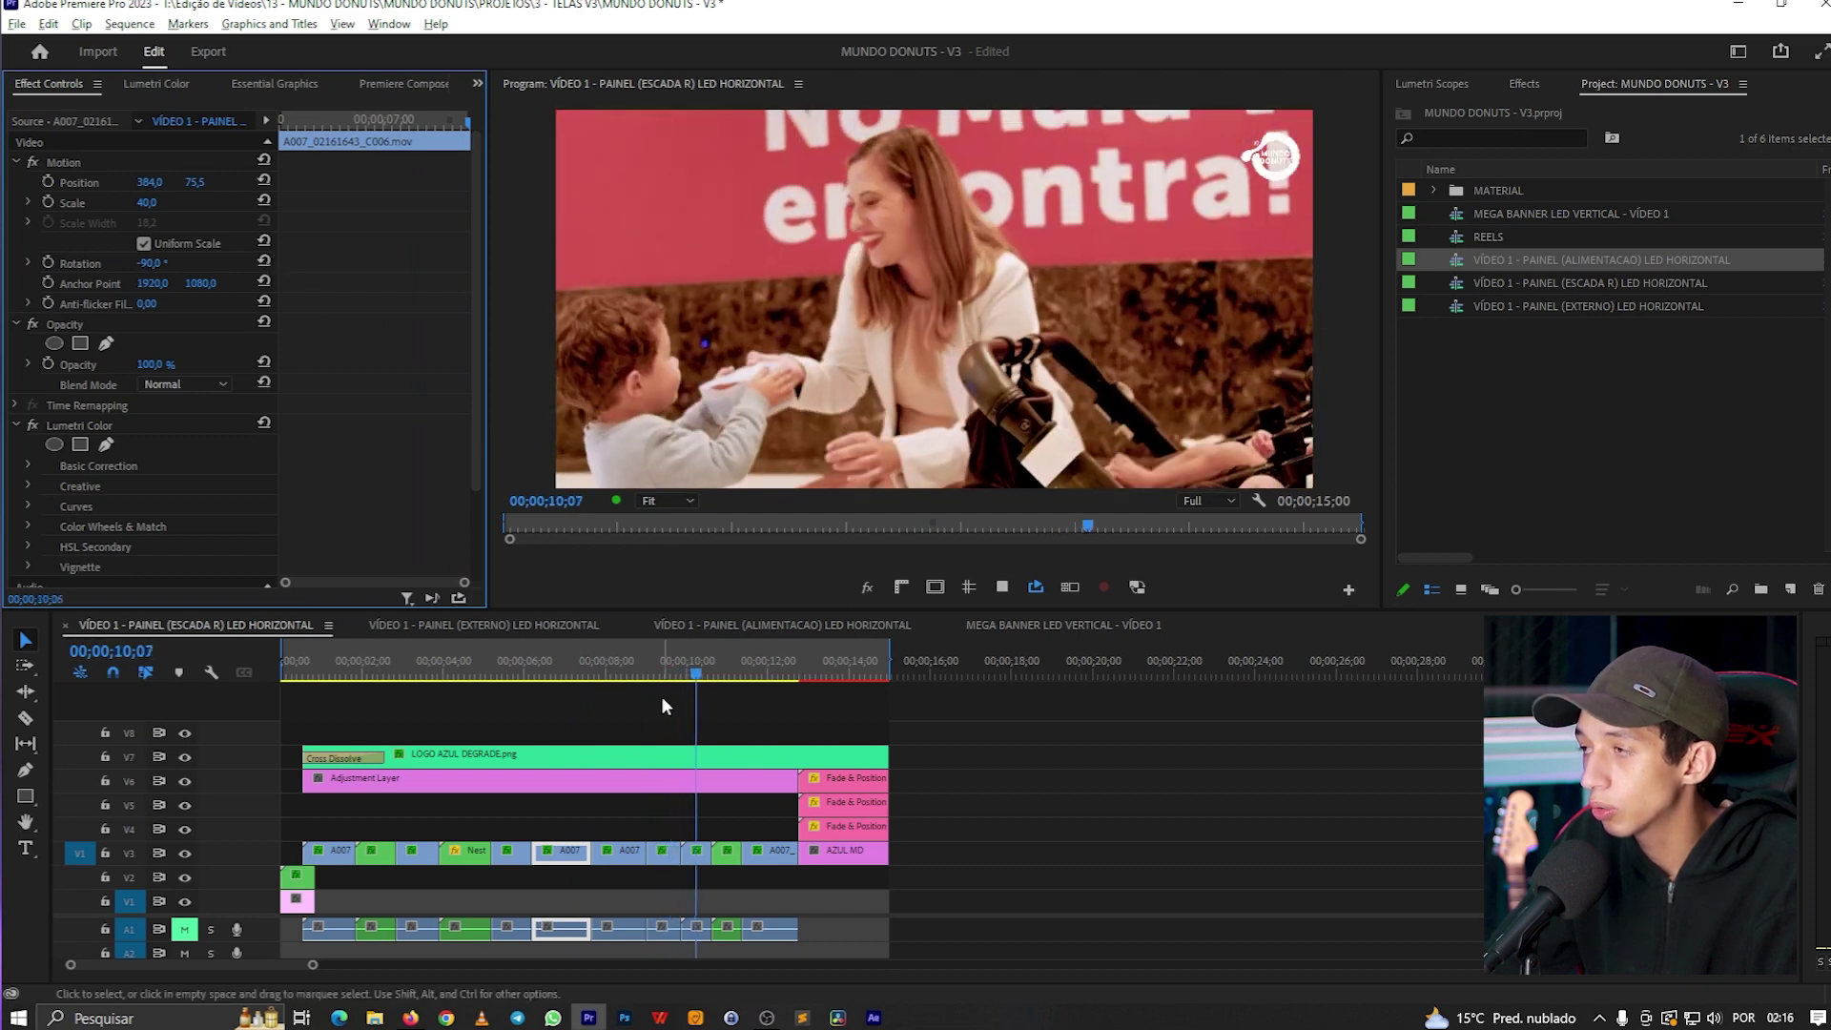
pyautogui.scroll(2, 735, 673)
pyautogui.scroll(-2, 810, 725)
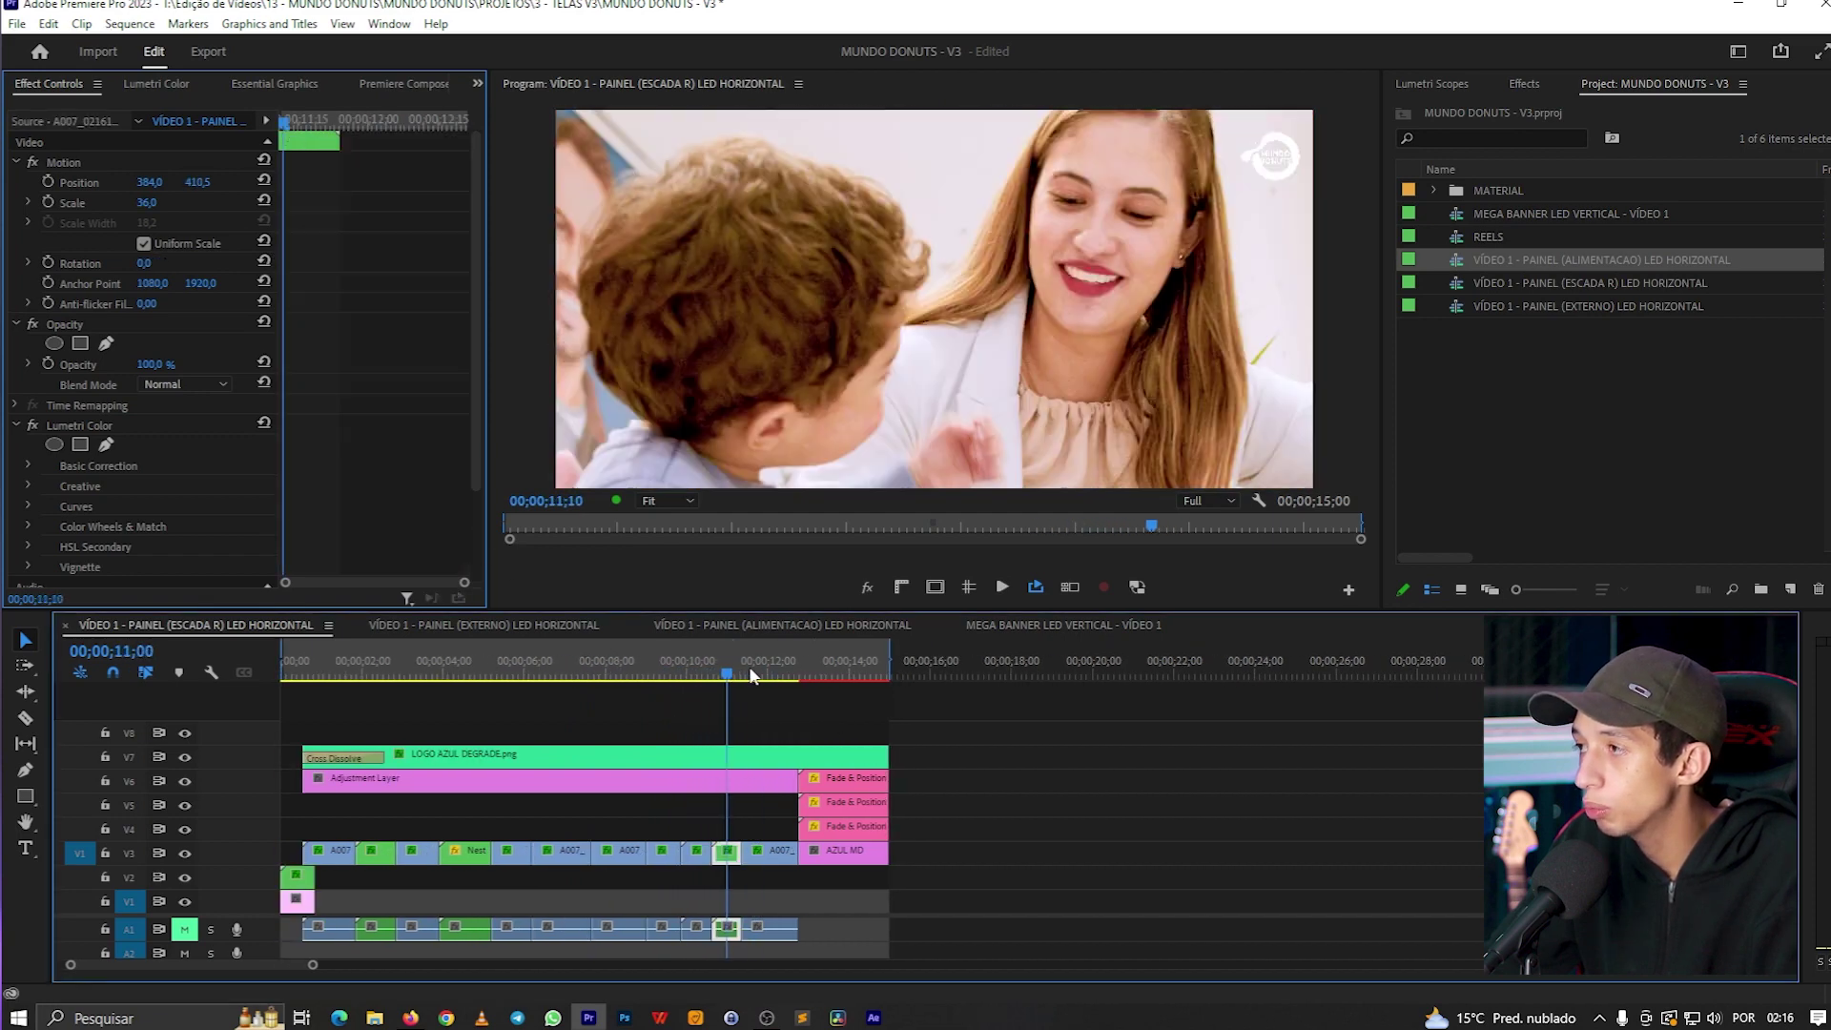
pyautogui.click(727, 667)
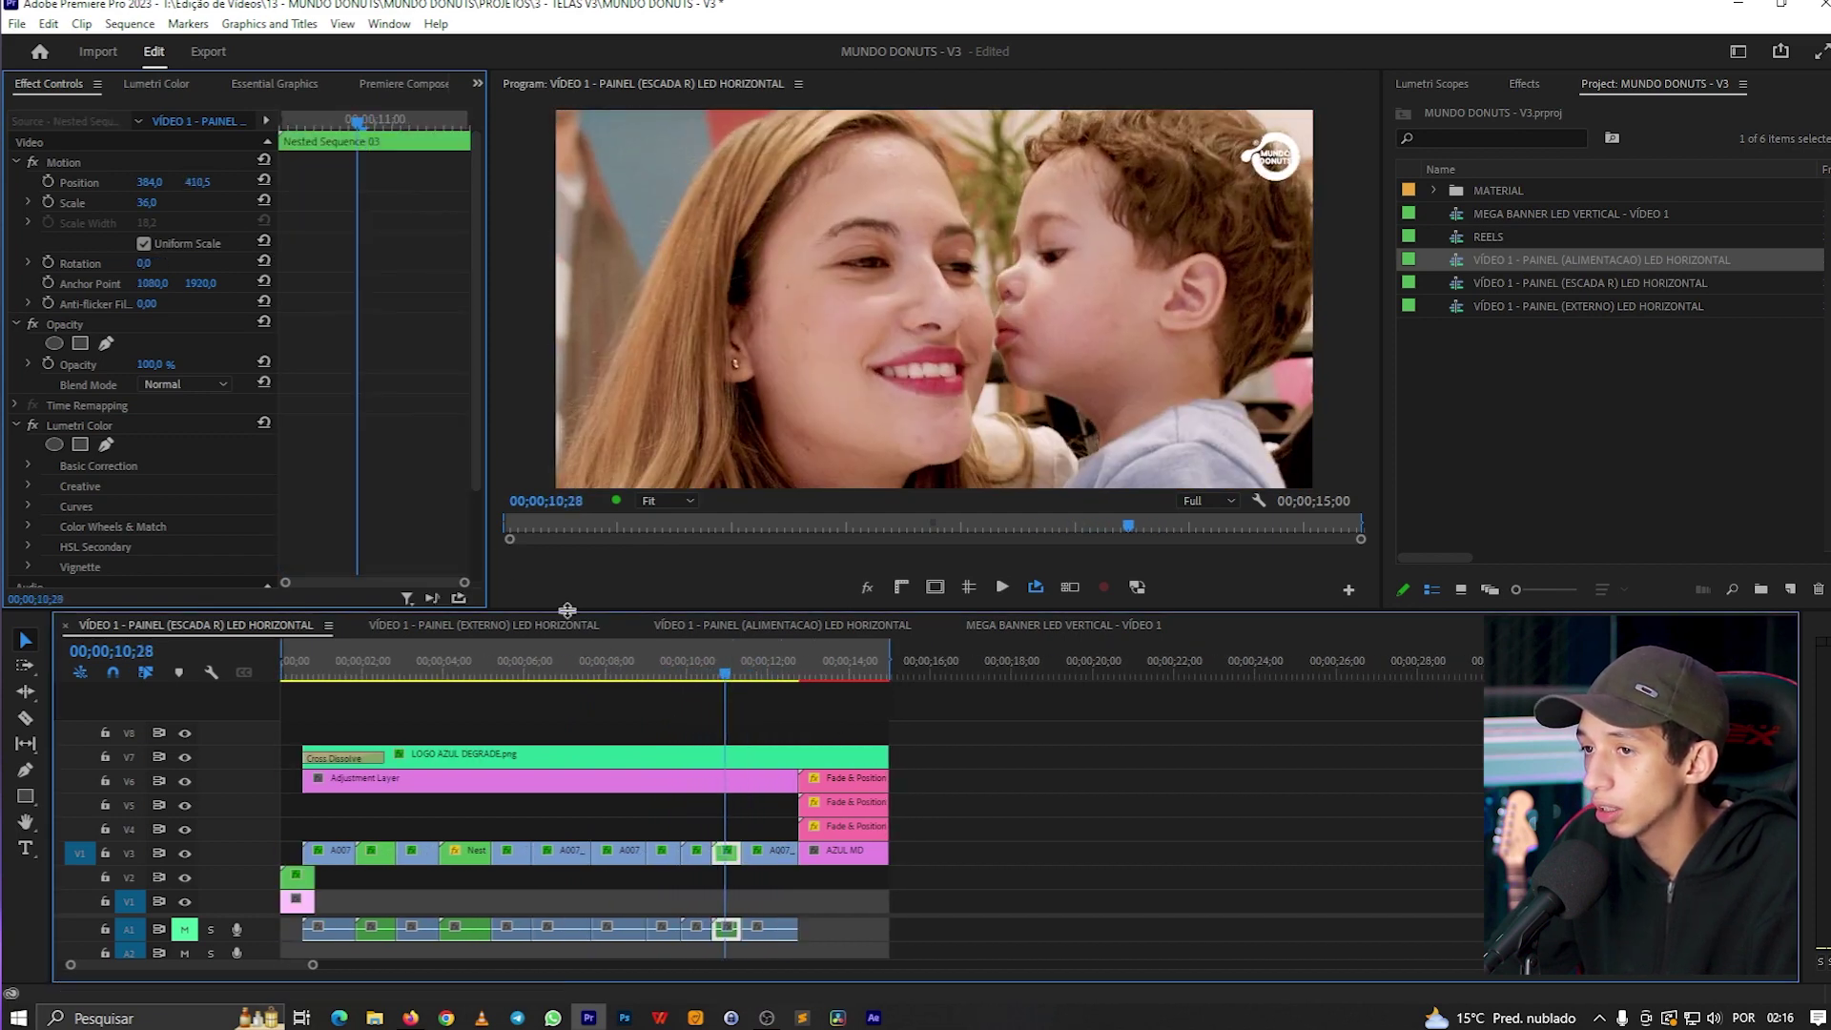
# - Go to the last footage clip at 00;00;11;24 and compare it with Lumetri Color switched off and on
pyautogui.press('Down')
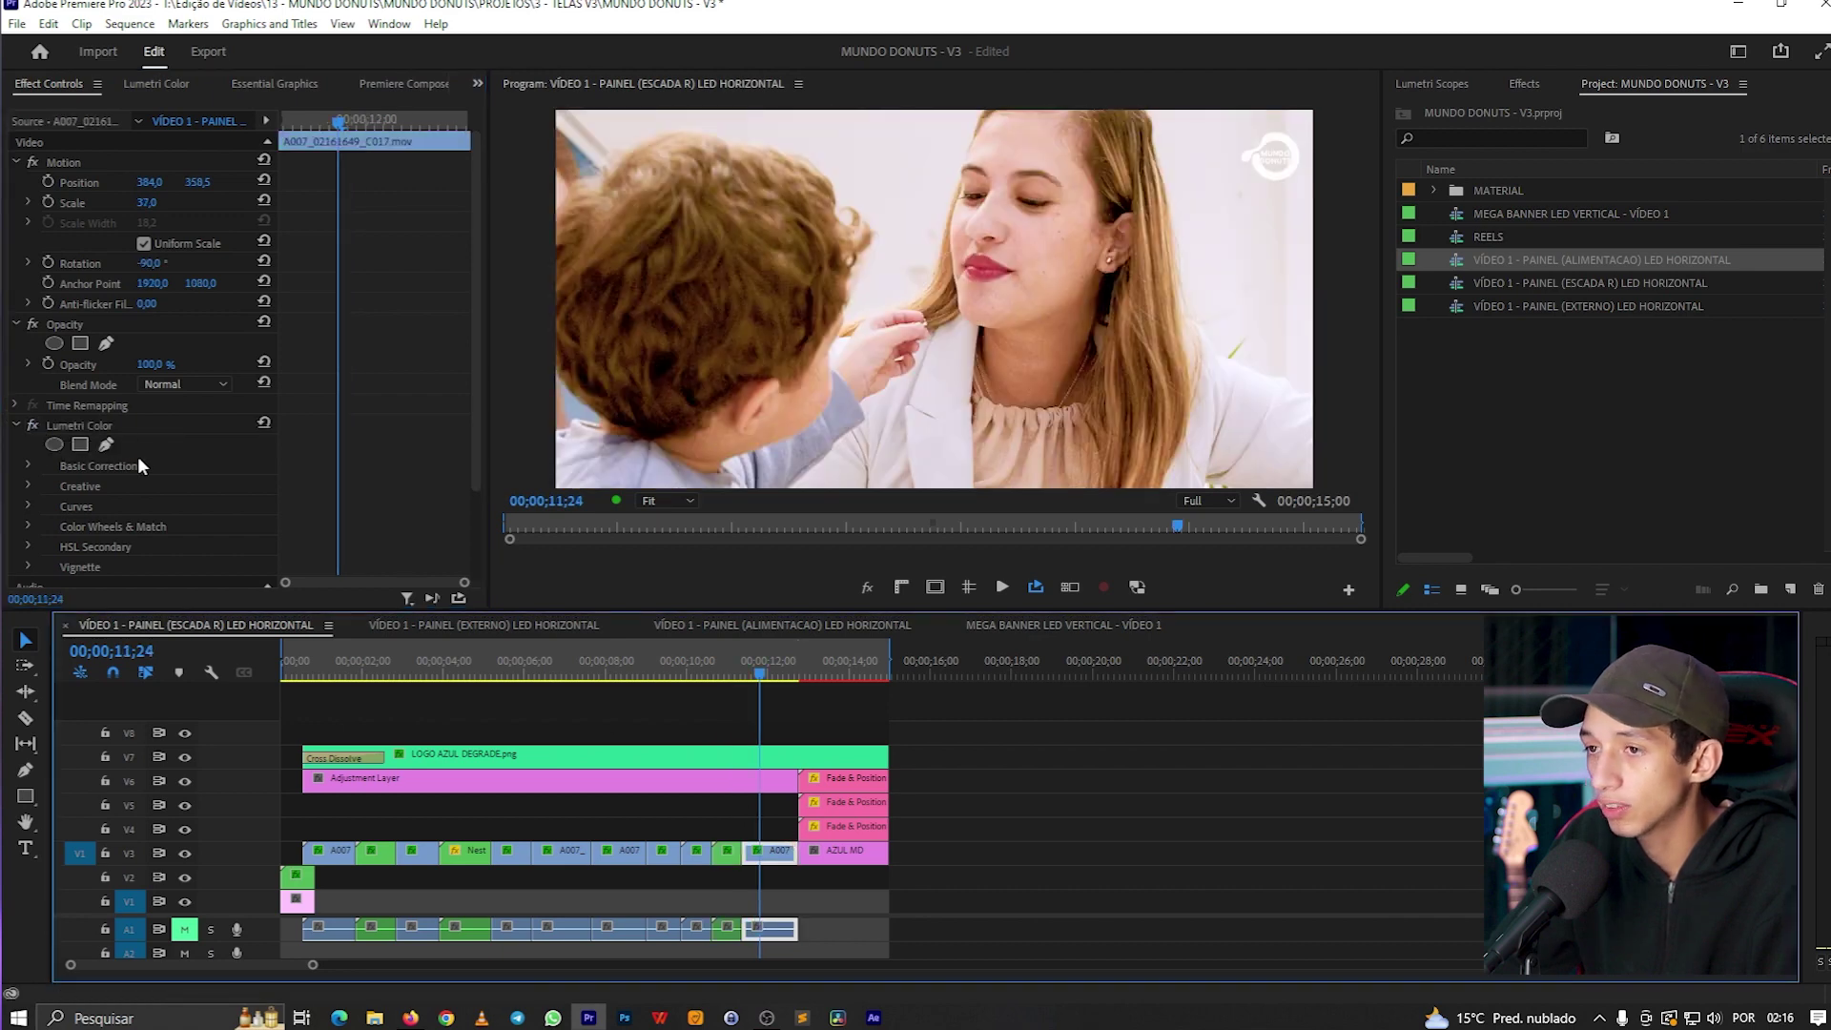
pyautogui.click(33, 427)
pyautogui.click(51, 426)
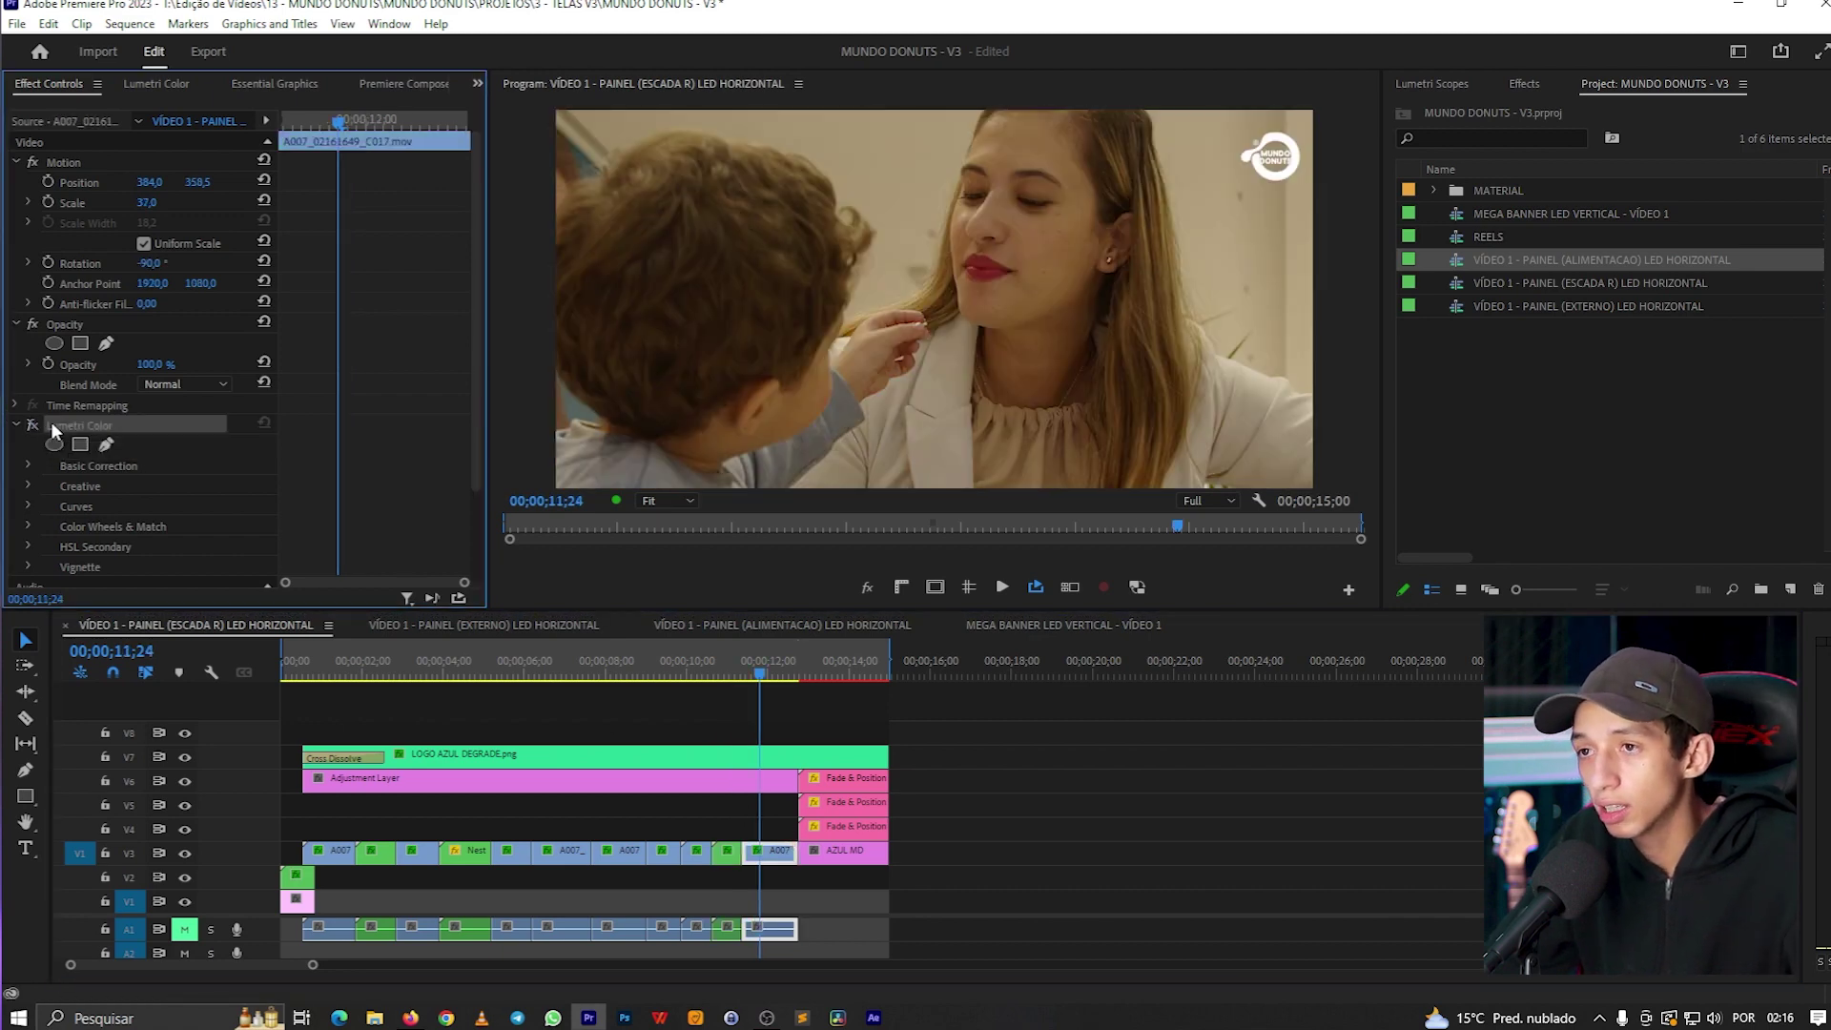
pyautogui.click(34, 426)
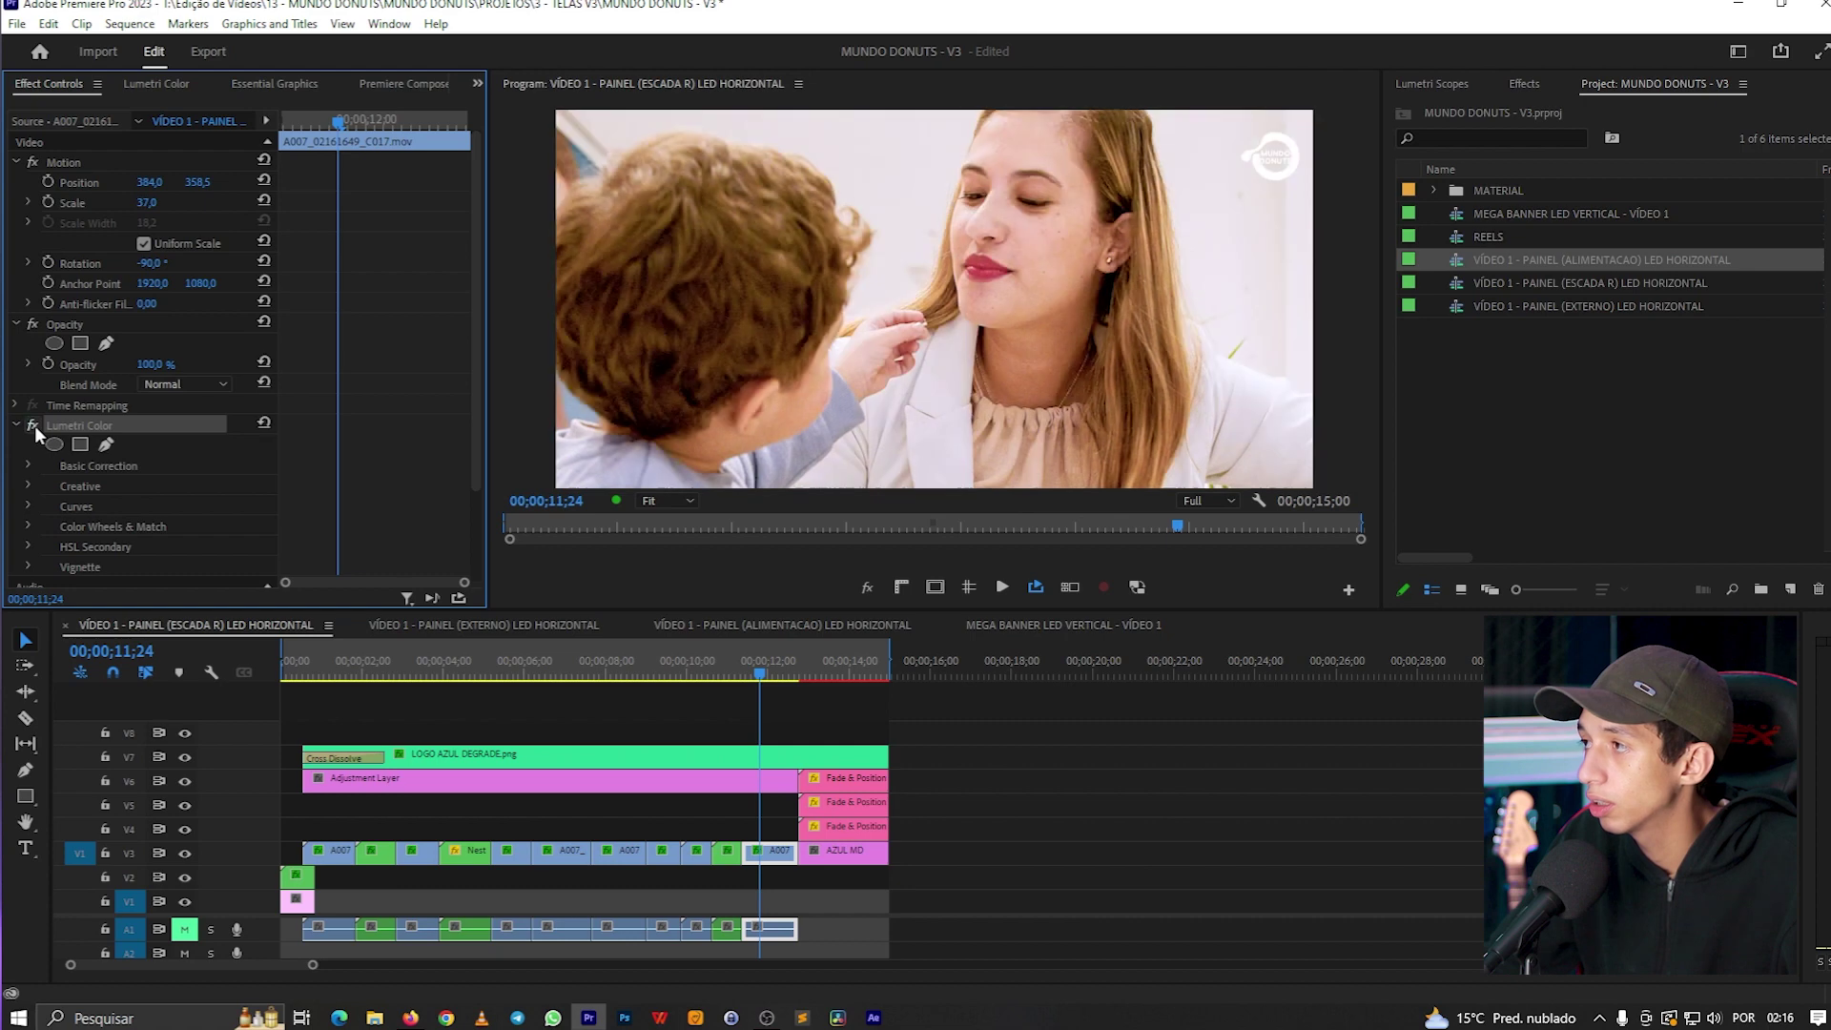
# - Examine the last footage clip's Basic Correction settings in Lumetri Color, keeping its saturation at 100
pyautogui.click(157, 84)
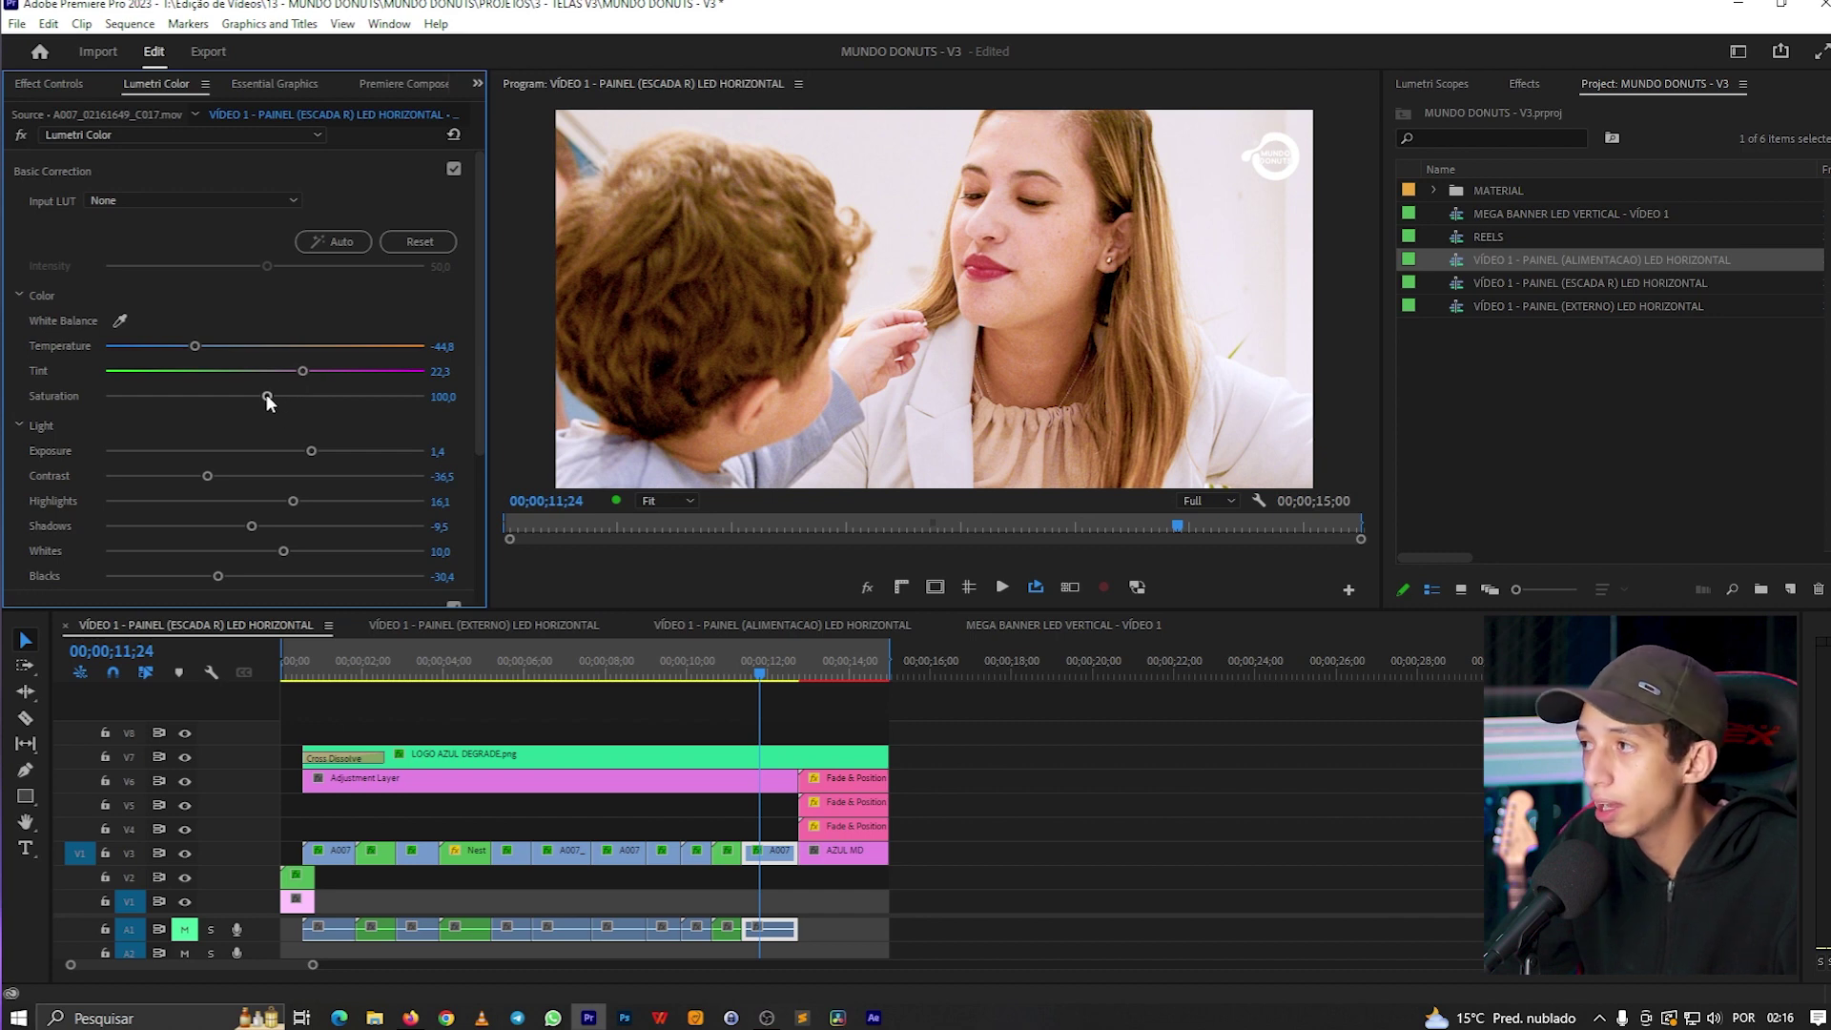
pyautogui.moveTo(292, 396); pyautogui.dragTo(271, 395)
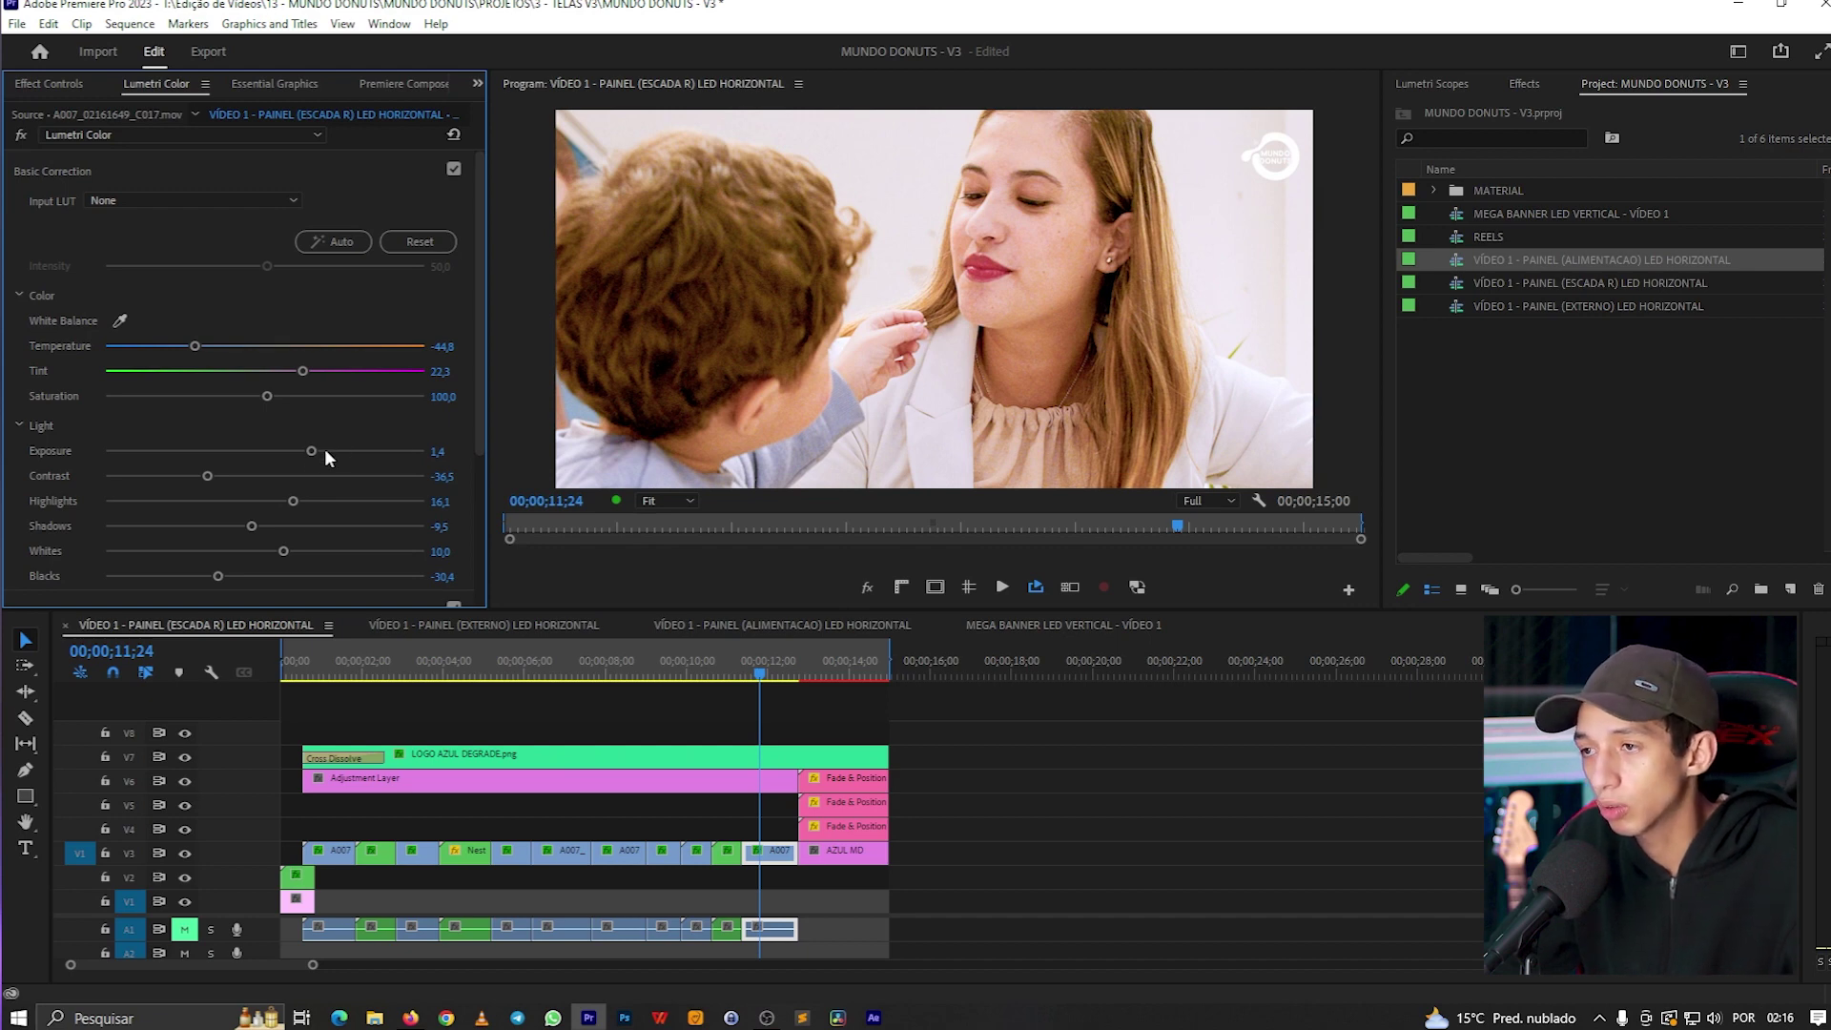
pyautogui.scroll(-1, 310, 474)
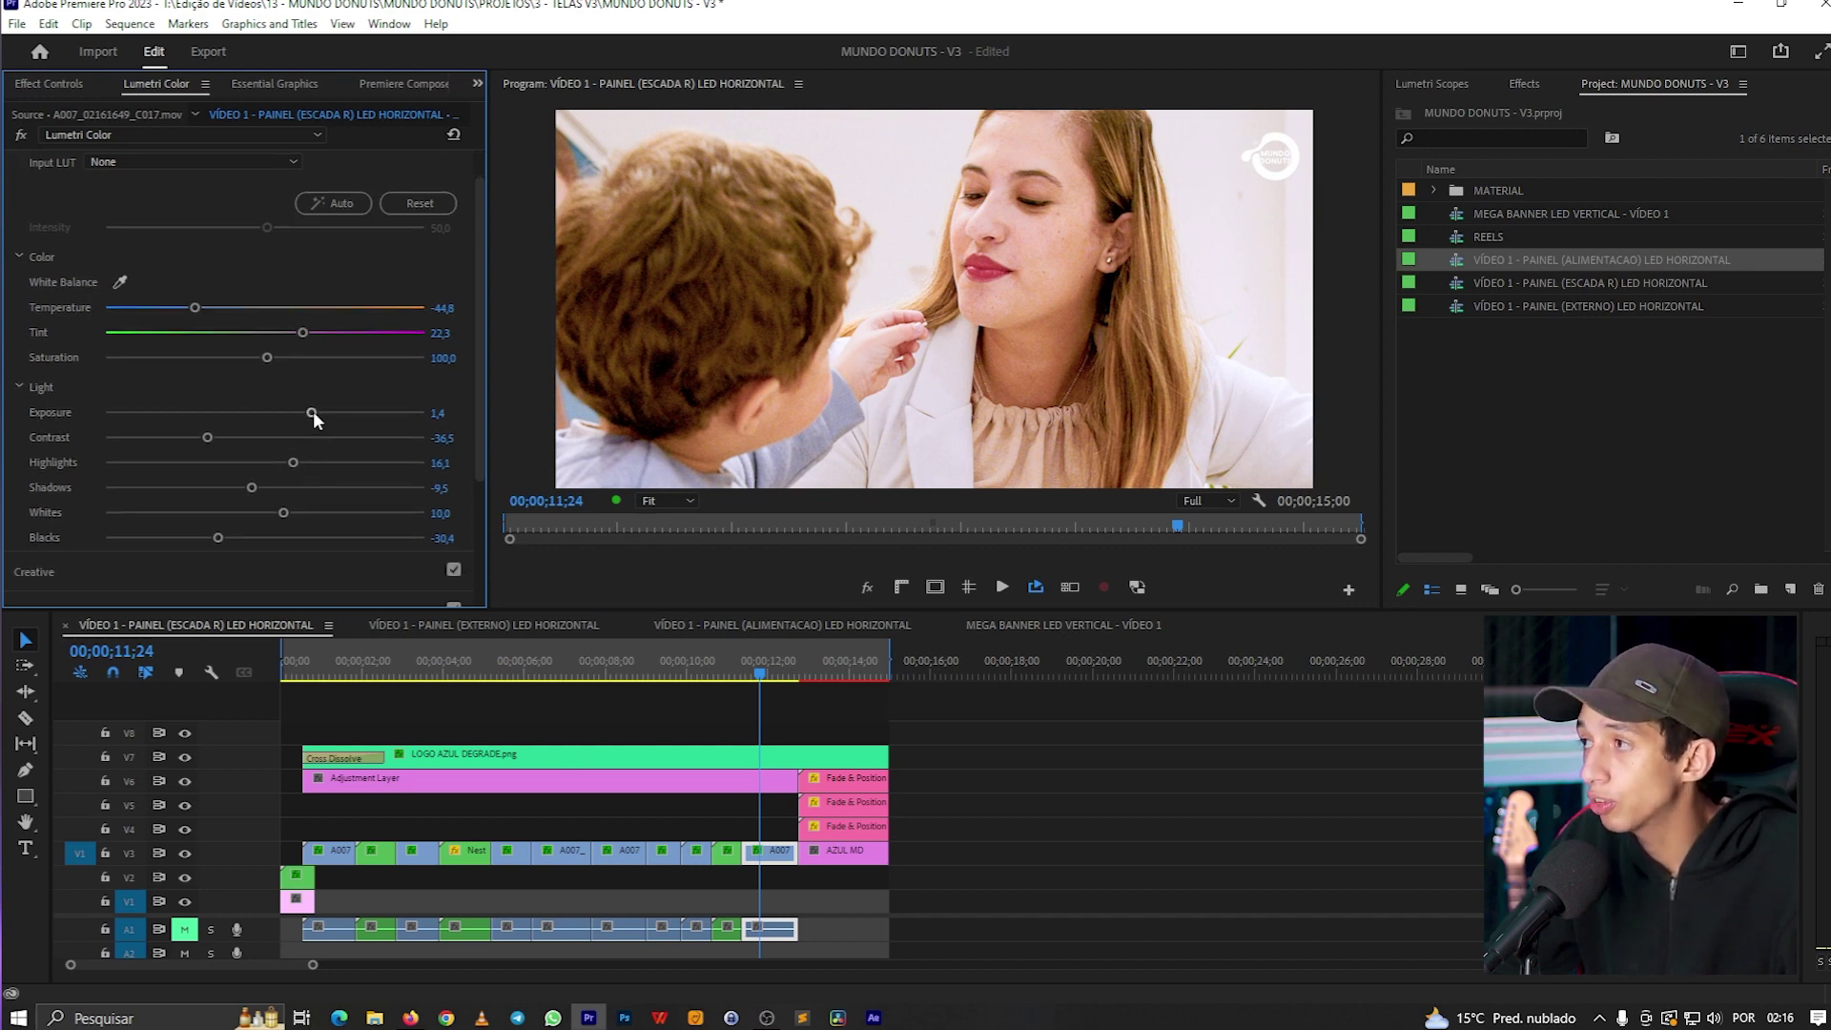
# - Try lowering the last footage clip's exposure to -0,1, undo the change and view the clip's RGB curves
pyautogui.moveTo(312, 413); pyautogui.dragTo(262, 412)
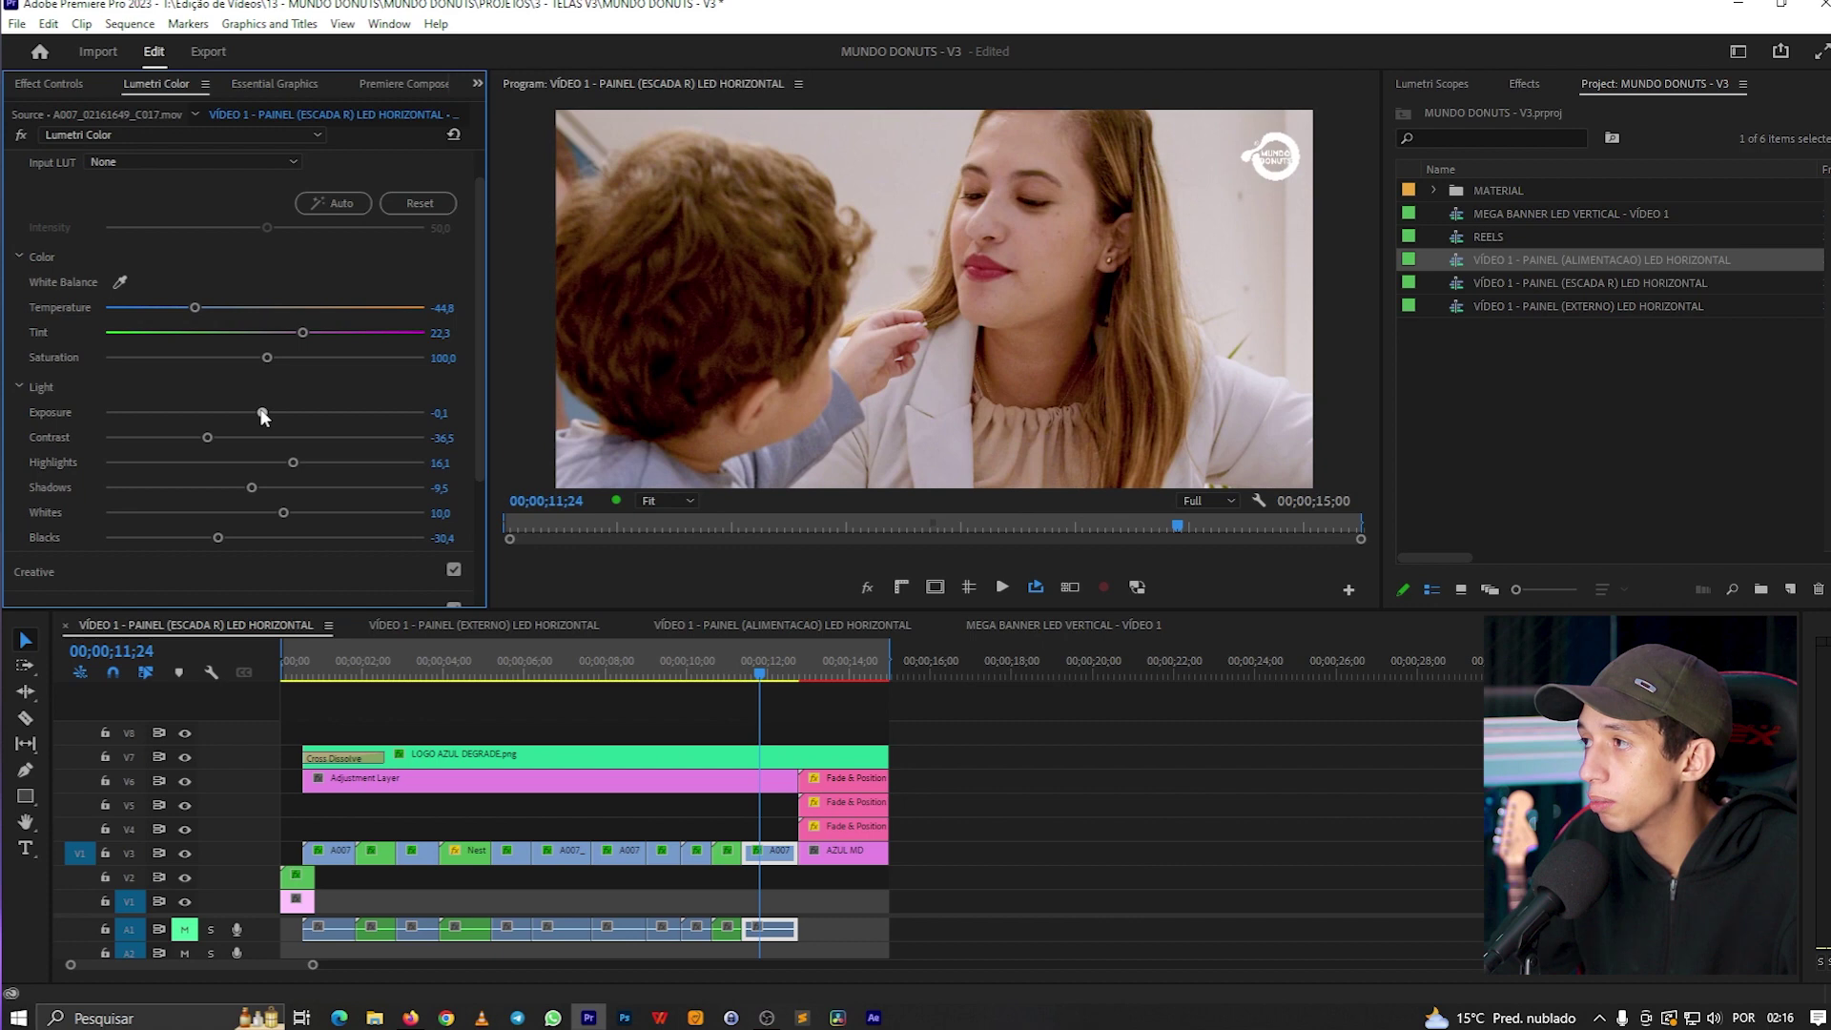
pyautogui.hotkey('ctrl', 'z')
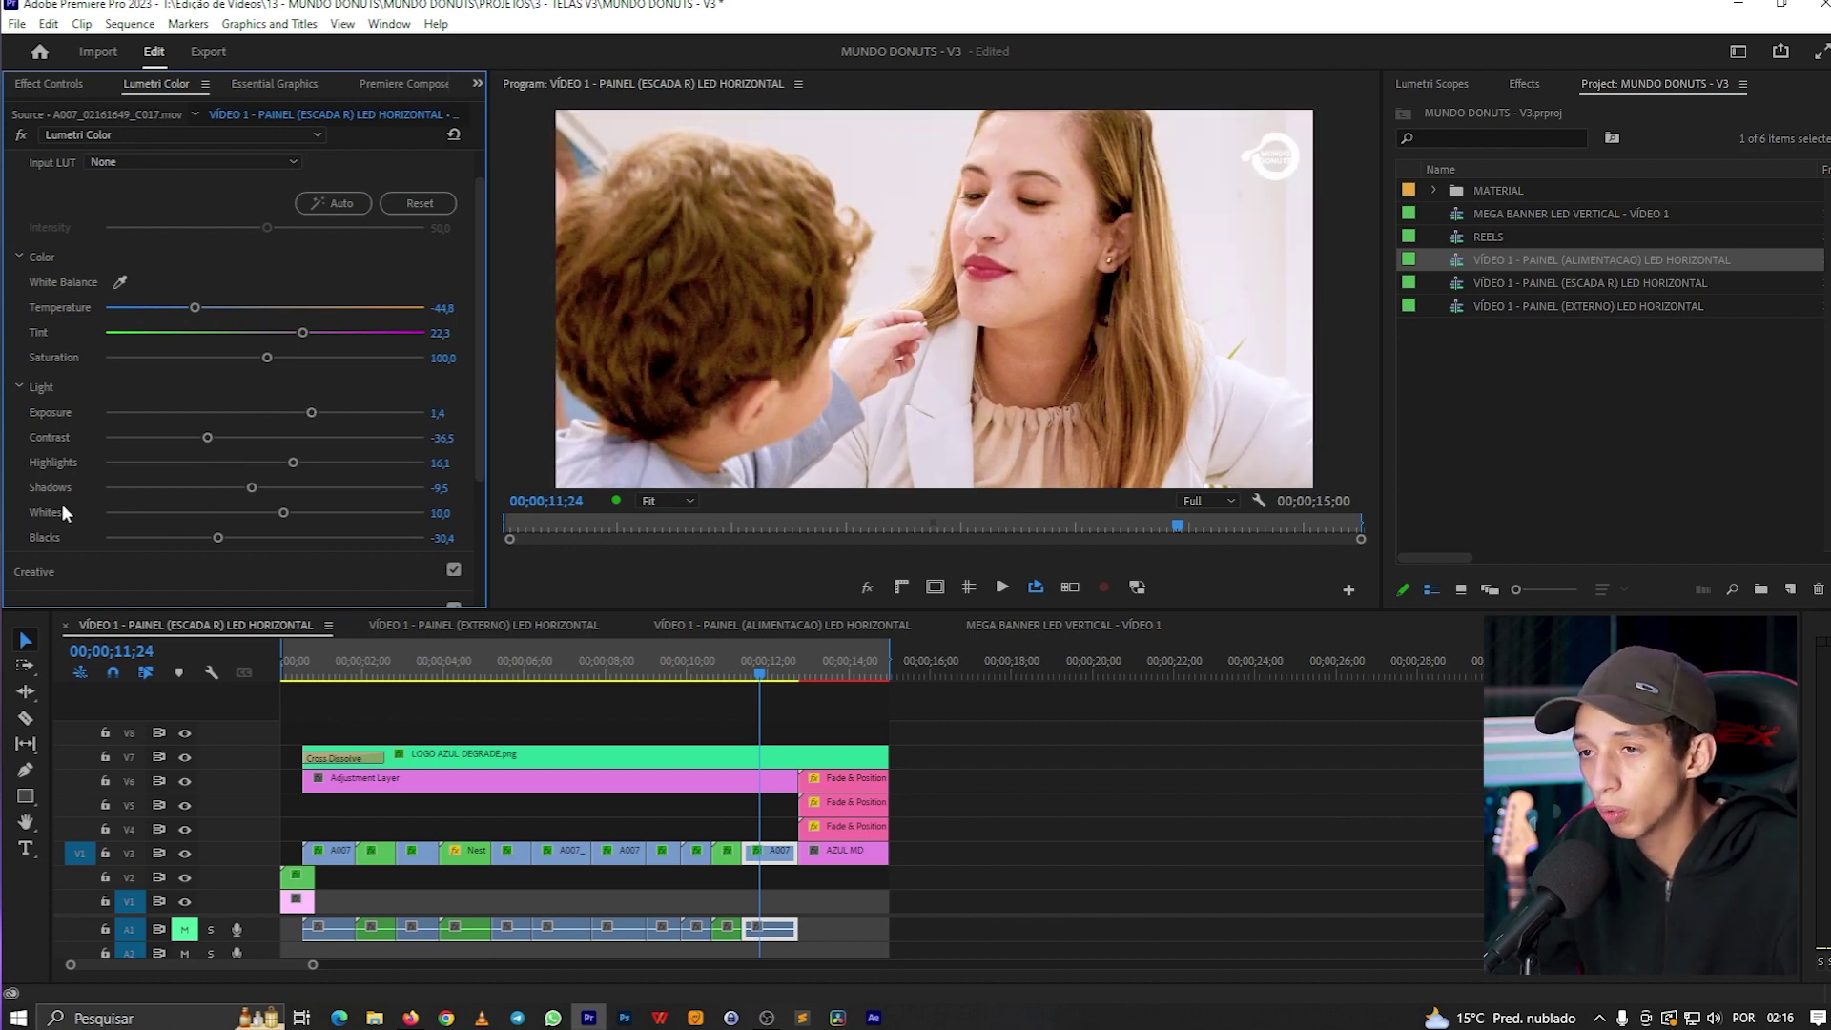
pyautogui.scroll(-10, 329, 465)
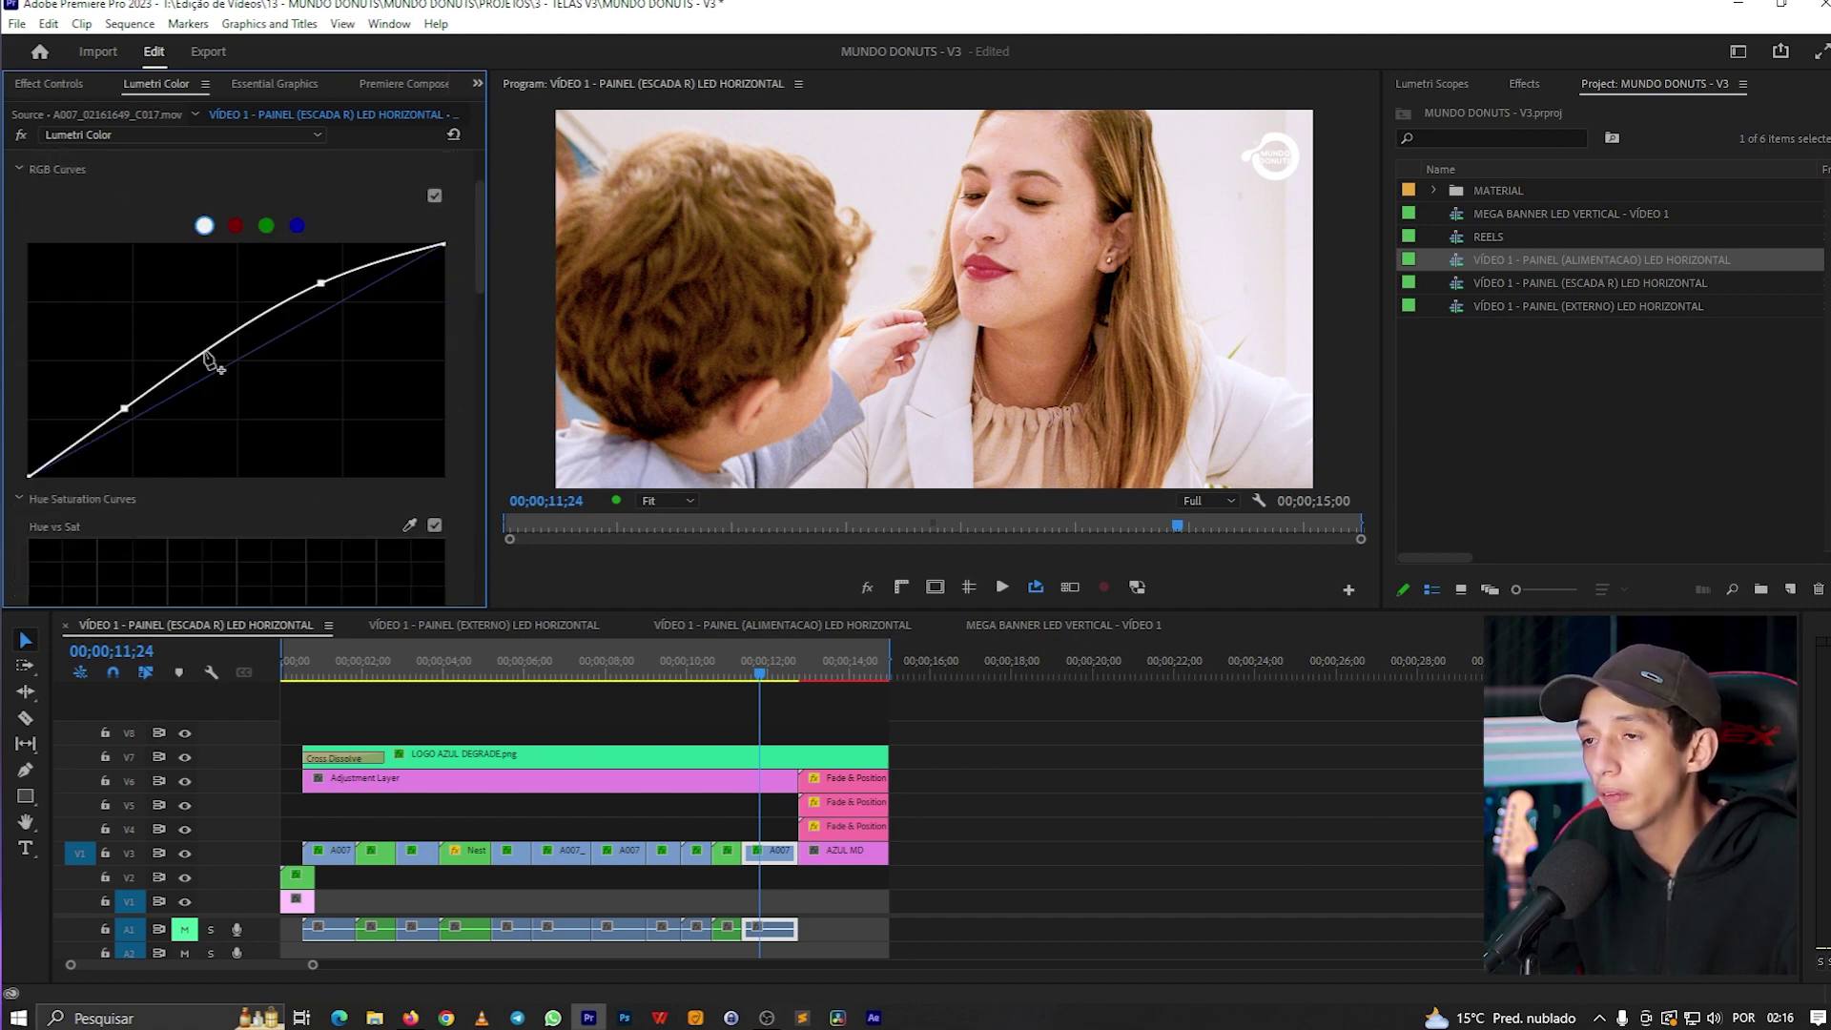
# - Move the adjustment layer off the footage to beyond the sequence's end on track V6, and view the closing title at 00;00;14;20
pyautogui.moveTo(760, 667); pyautogui.dragTo(639, 669)
pyautogui.moveTo(397, 671)
pyautogui.mouseDown()
pyautogui.moveTo(318, 673)
pyautogui.moveTo(433, 672)
pyautogui.mouseUp()
pyautogui.click(441, 760)
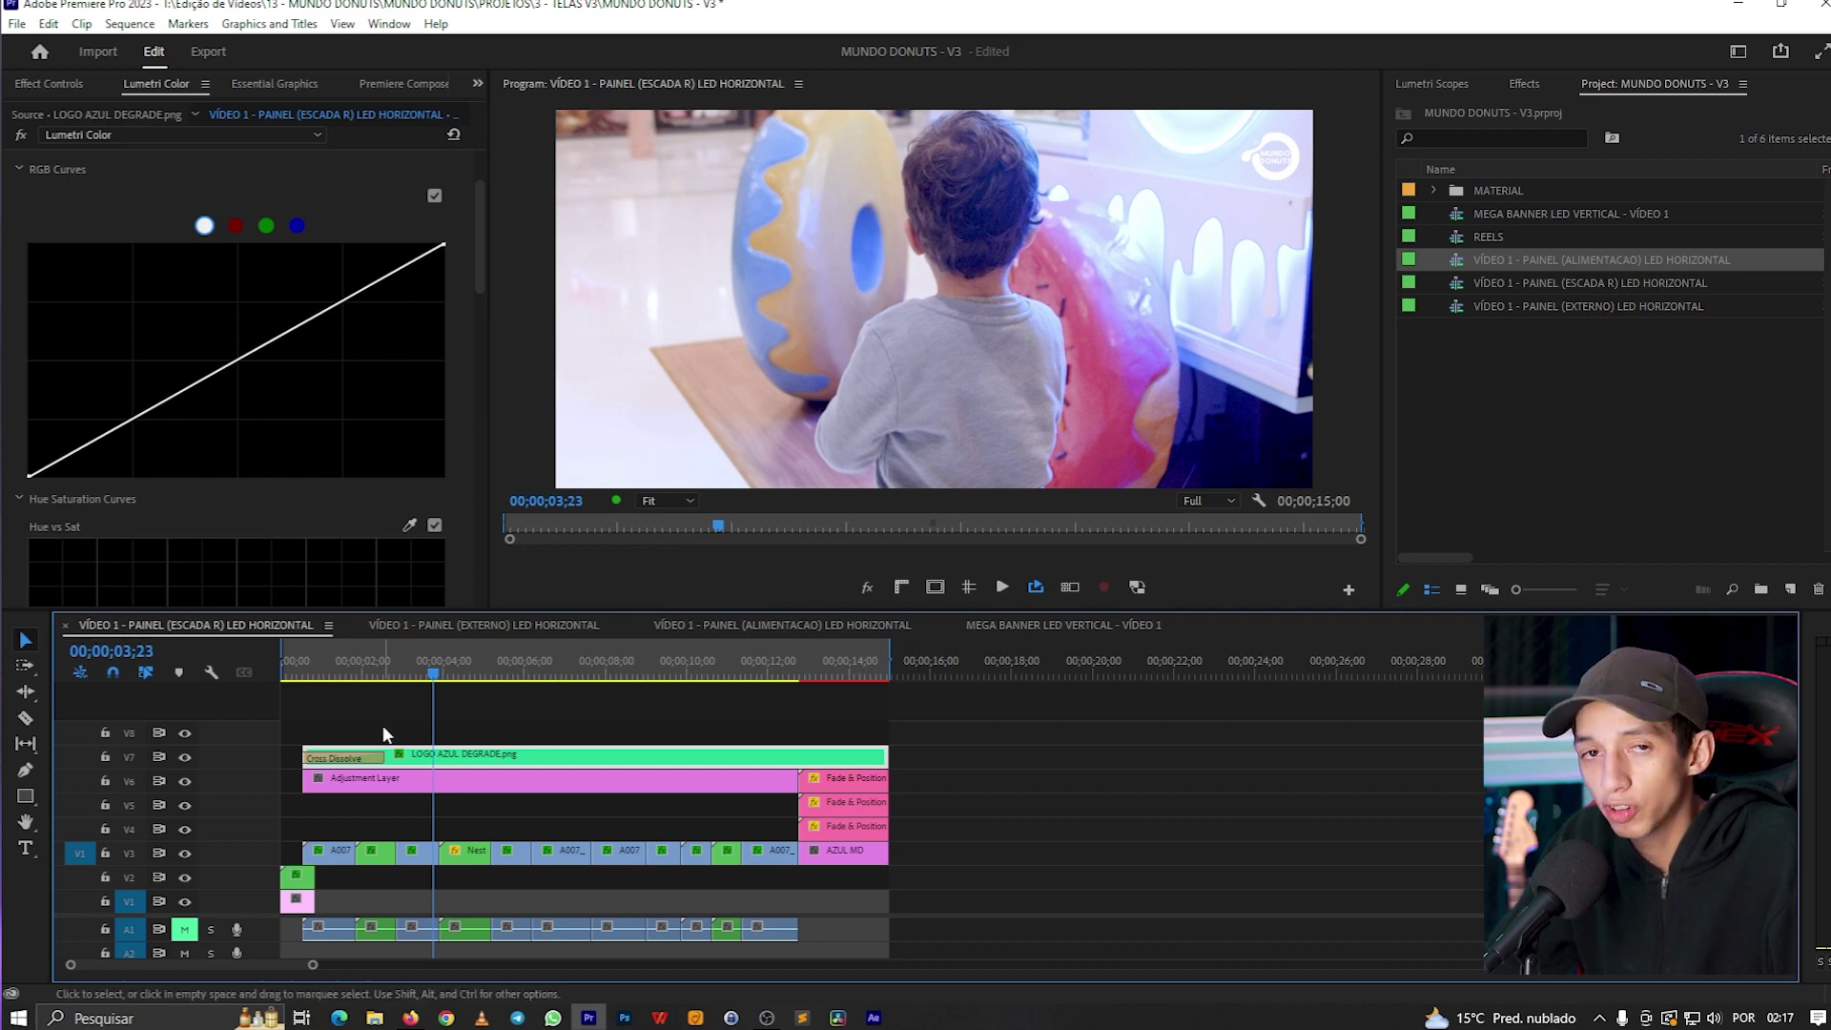
pyautogui.click(403, 784)
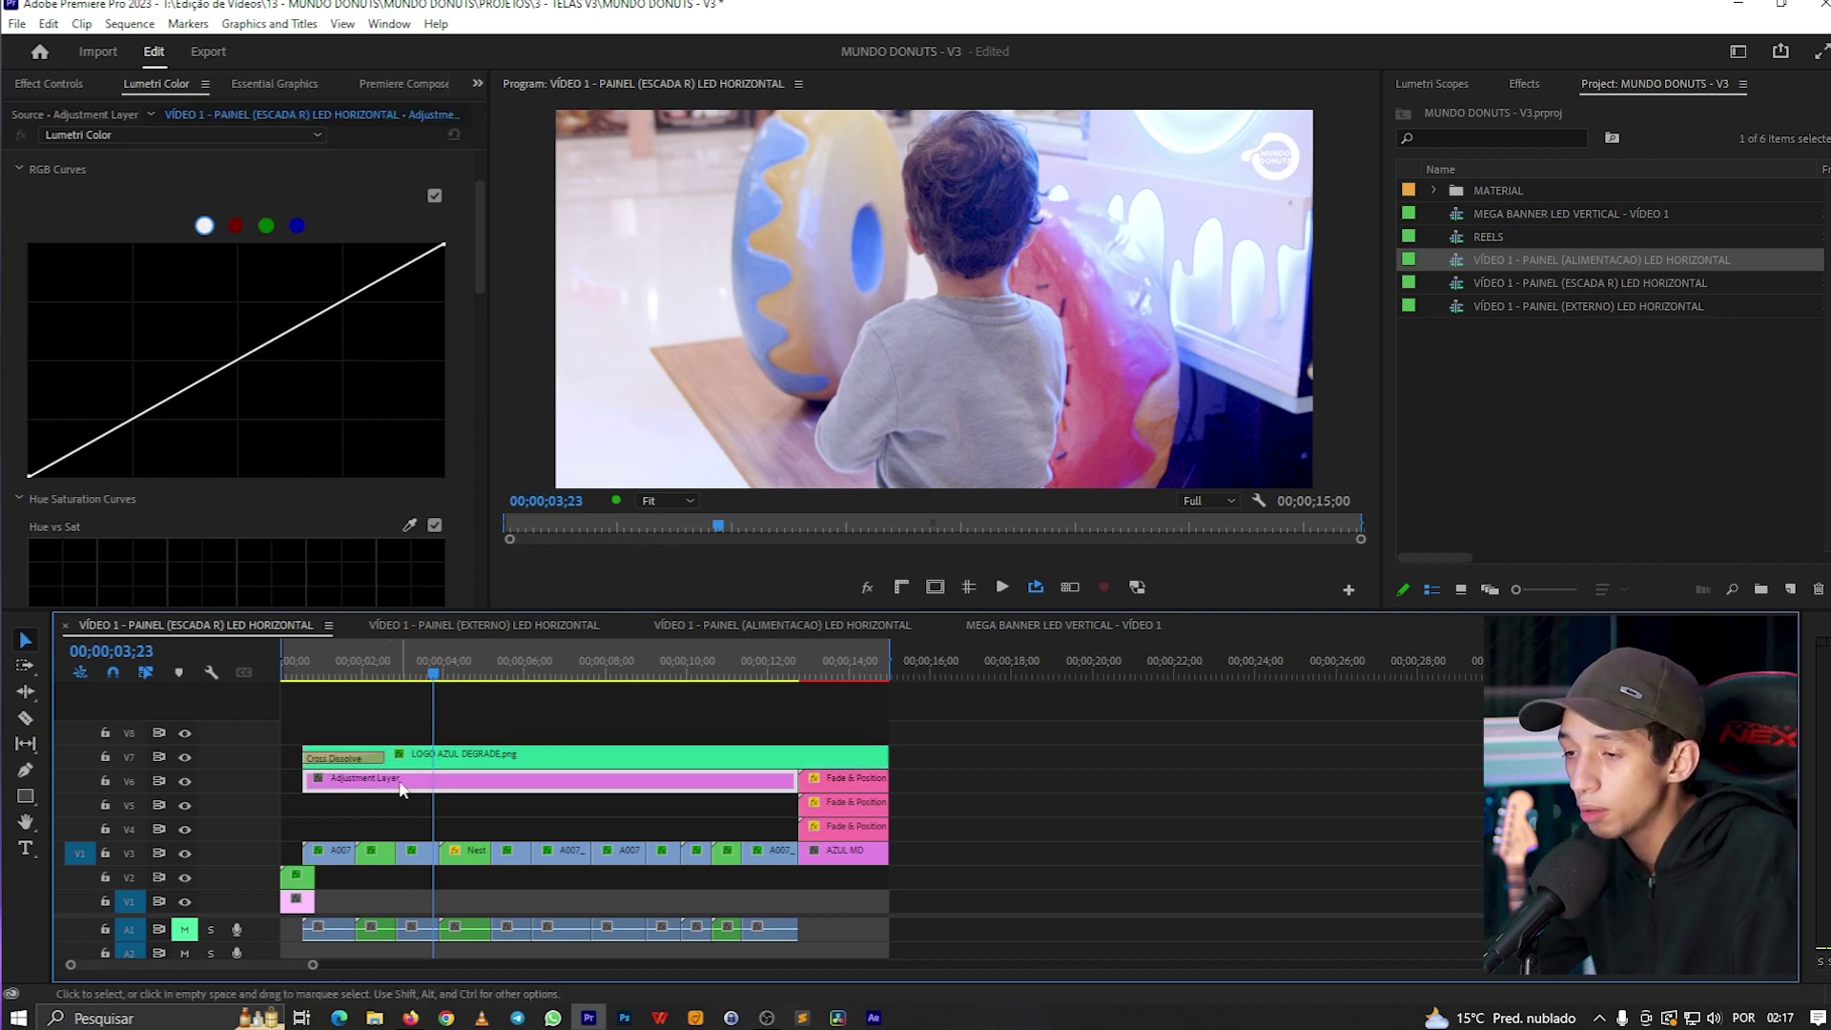
pyautogui.moveTo(444, 782); pyautogui.dragTo(1009, 793)
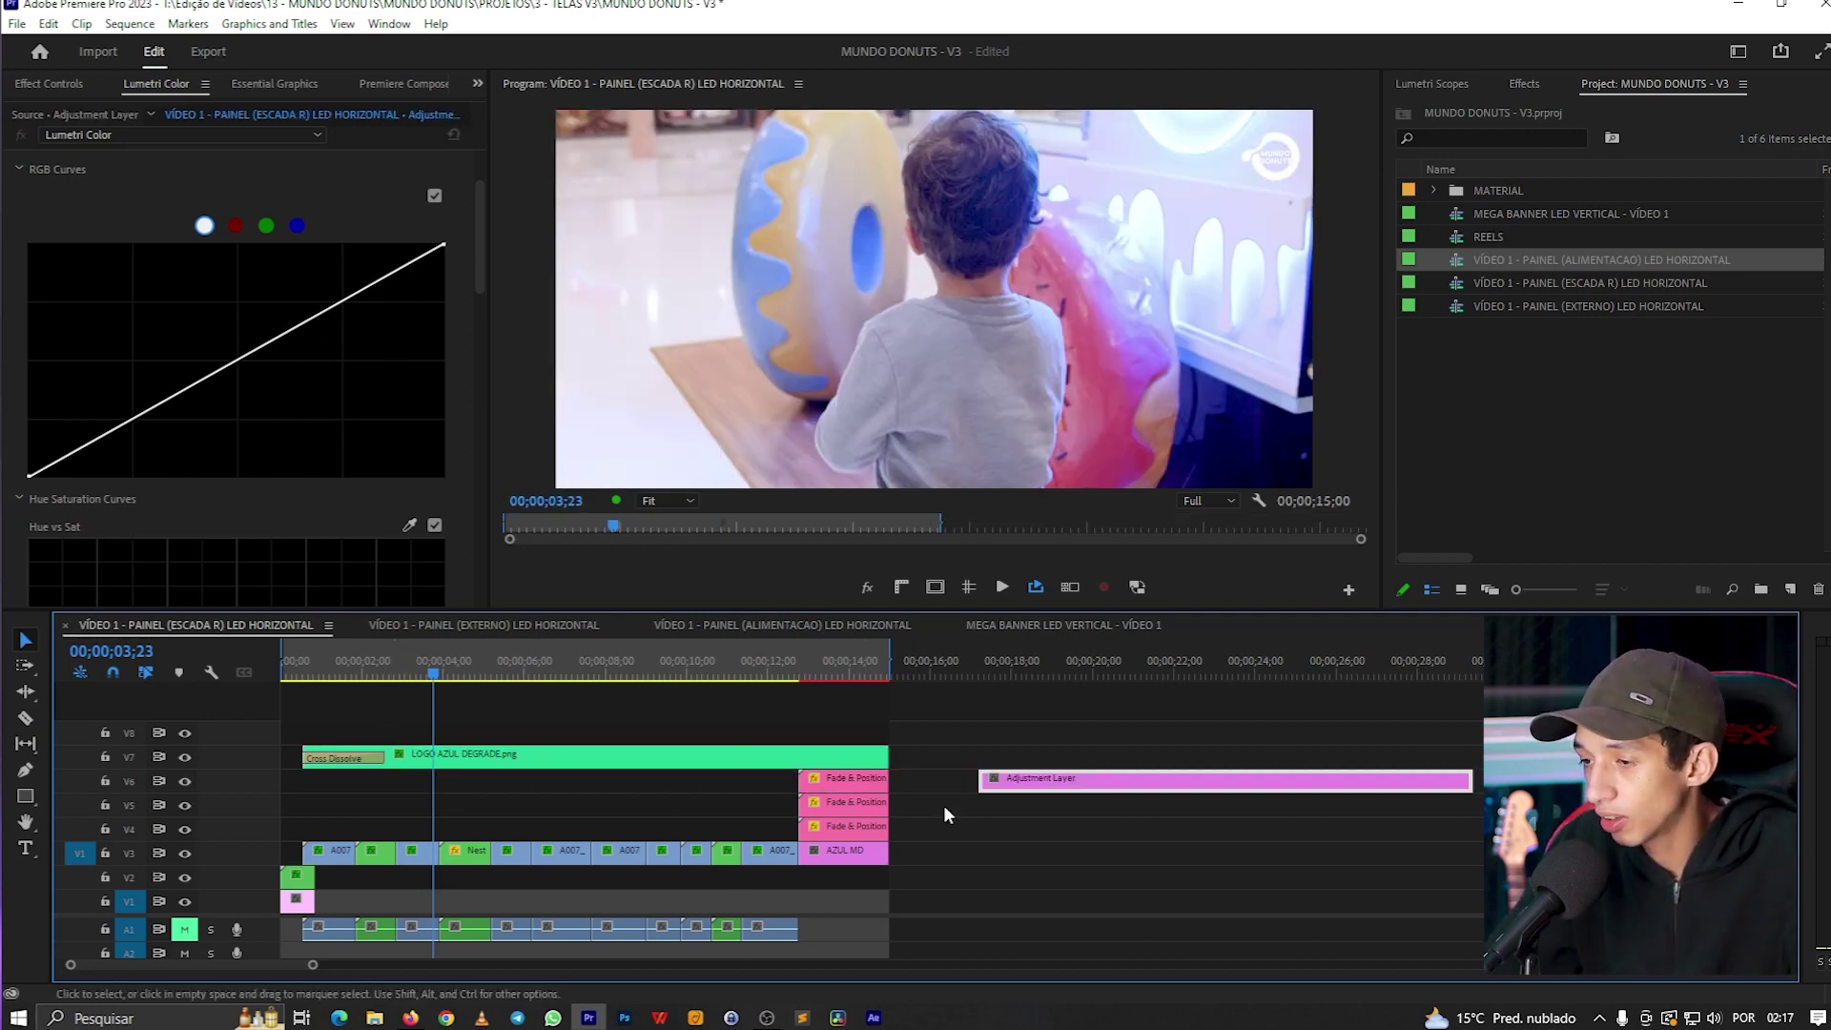
pyautogui.moveTo(820, 658); pyautogui.dragTo(876, 661)
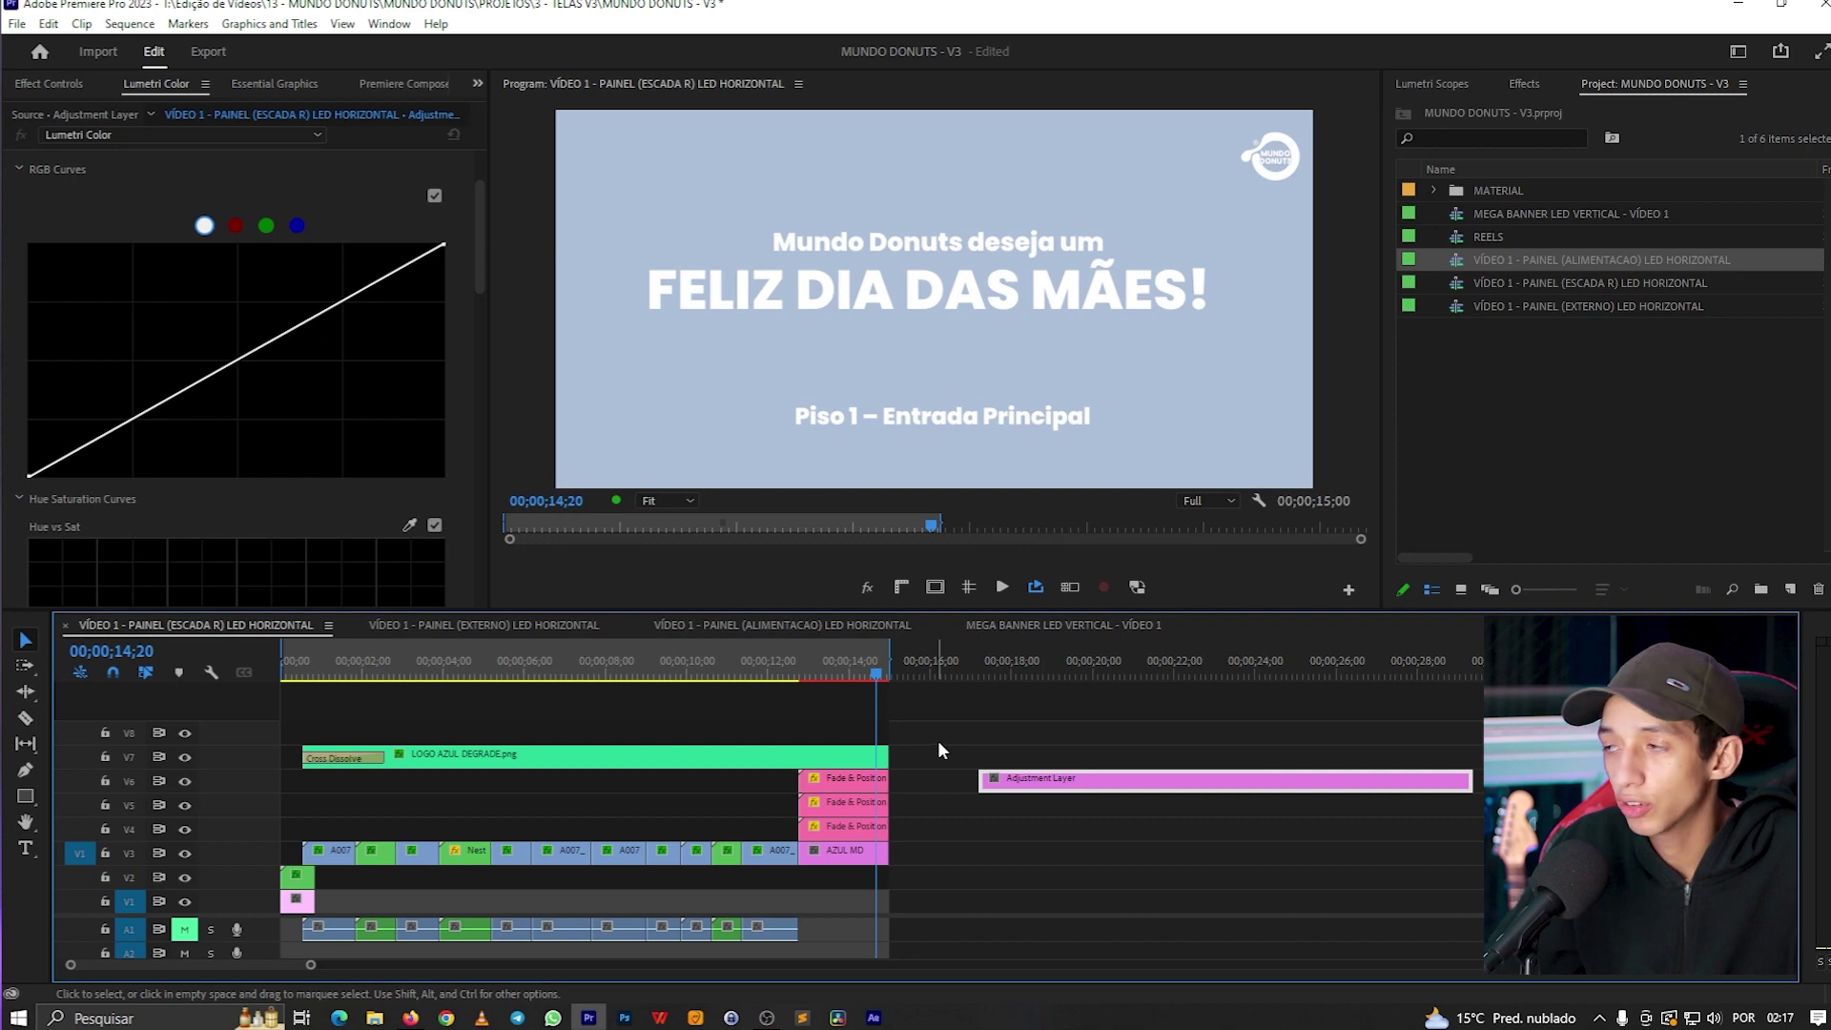
# - Place the adjustment layer on track V8 at the start of the sequence and extend it to the end of the closing title
pyautogui.moveTo(1050, 790); pyautogui.dragTo(334, 725)
pyautogui.click(707, 704)
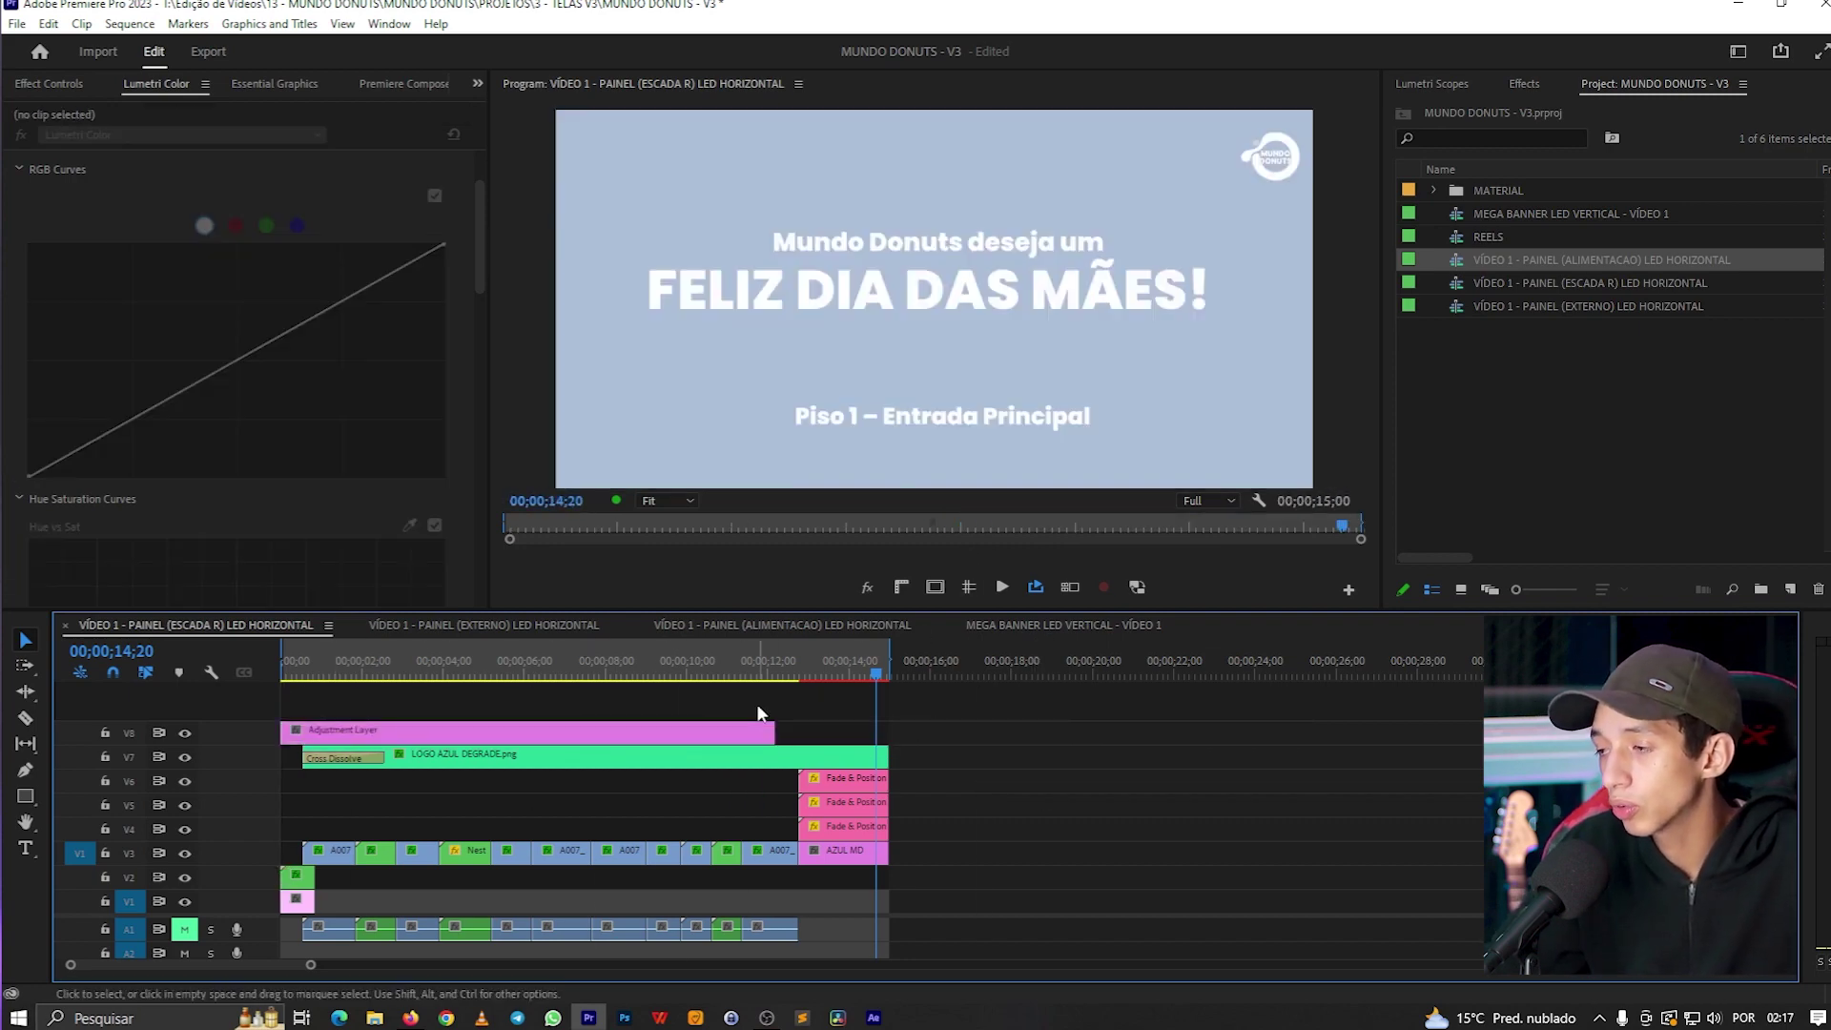
pyautogui.moveTo(762, 726); pyautogui.dragTo(887, 726)
# - Try moving the V8 adjustment layer beyond the sequence's end, return it to the sequence start and view the frame at 00;00;01;08
pyautogui.moveTo(309, 730); pyautogui.dragTo(1178, 732)
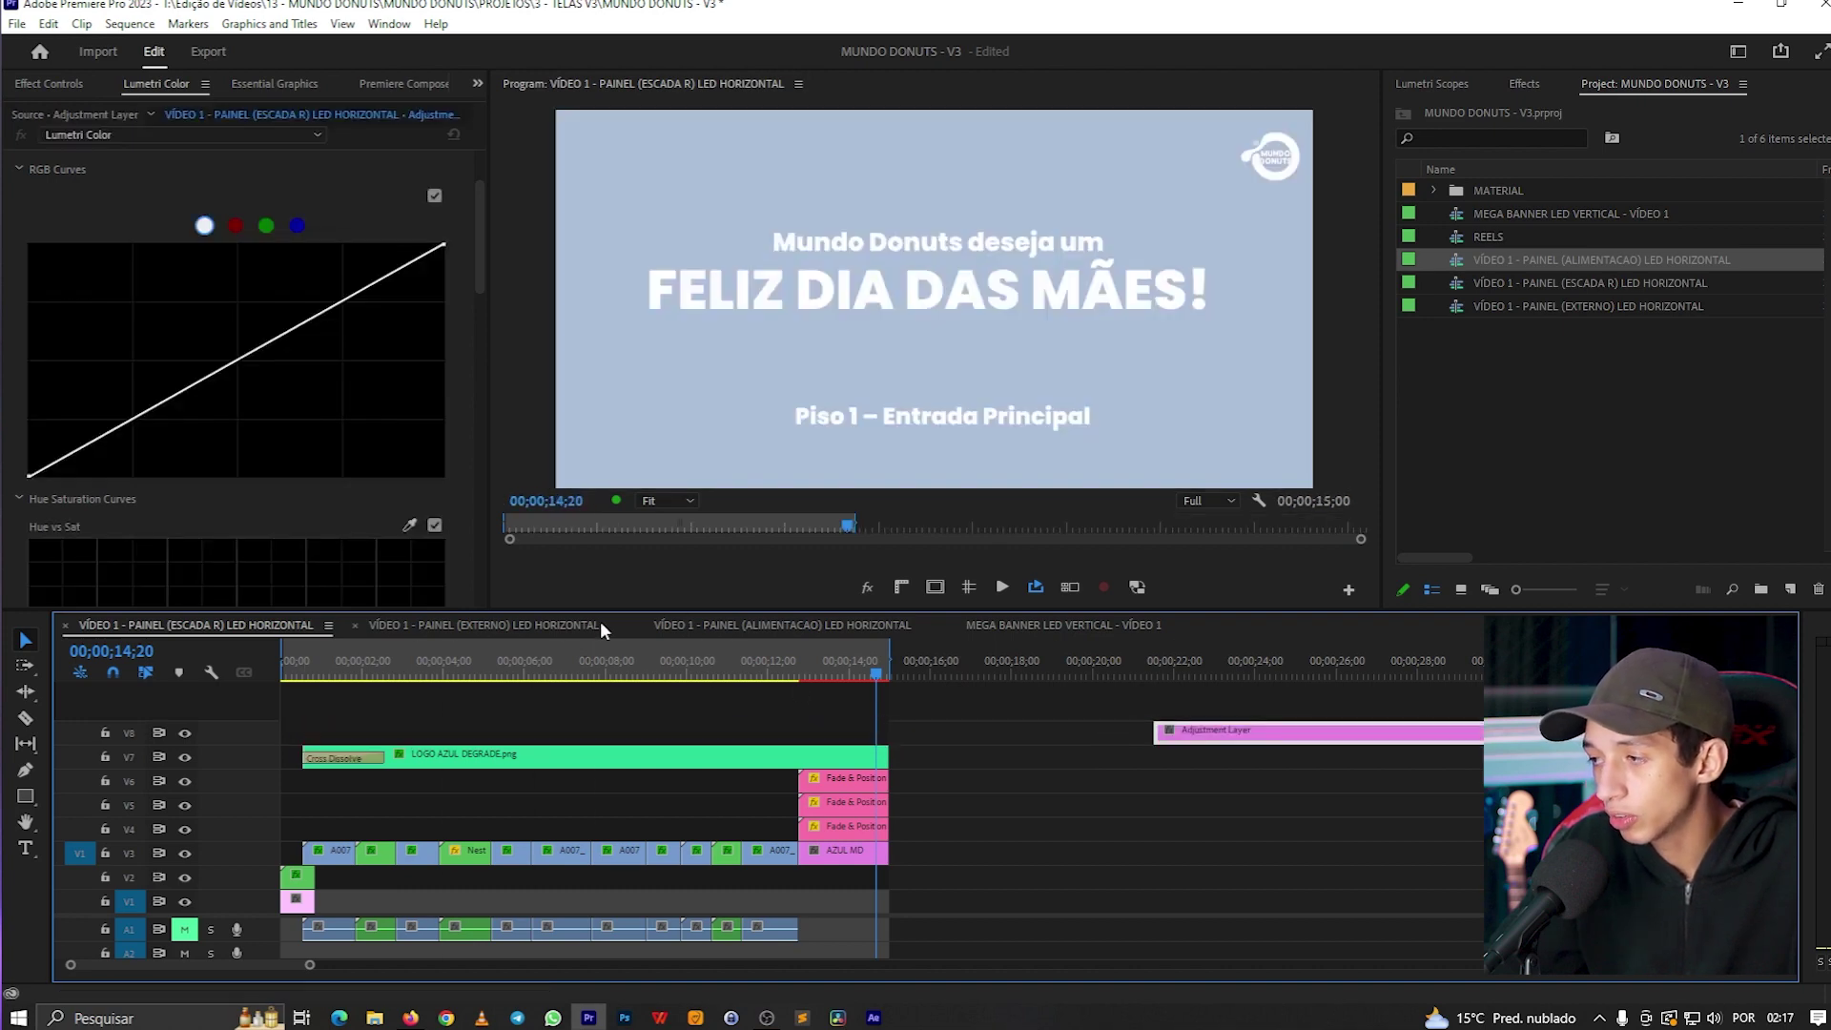
pyautogui.click(893, 672)
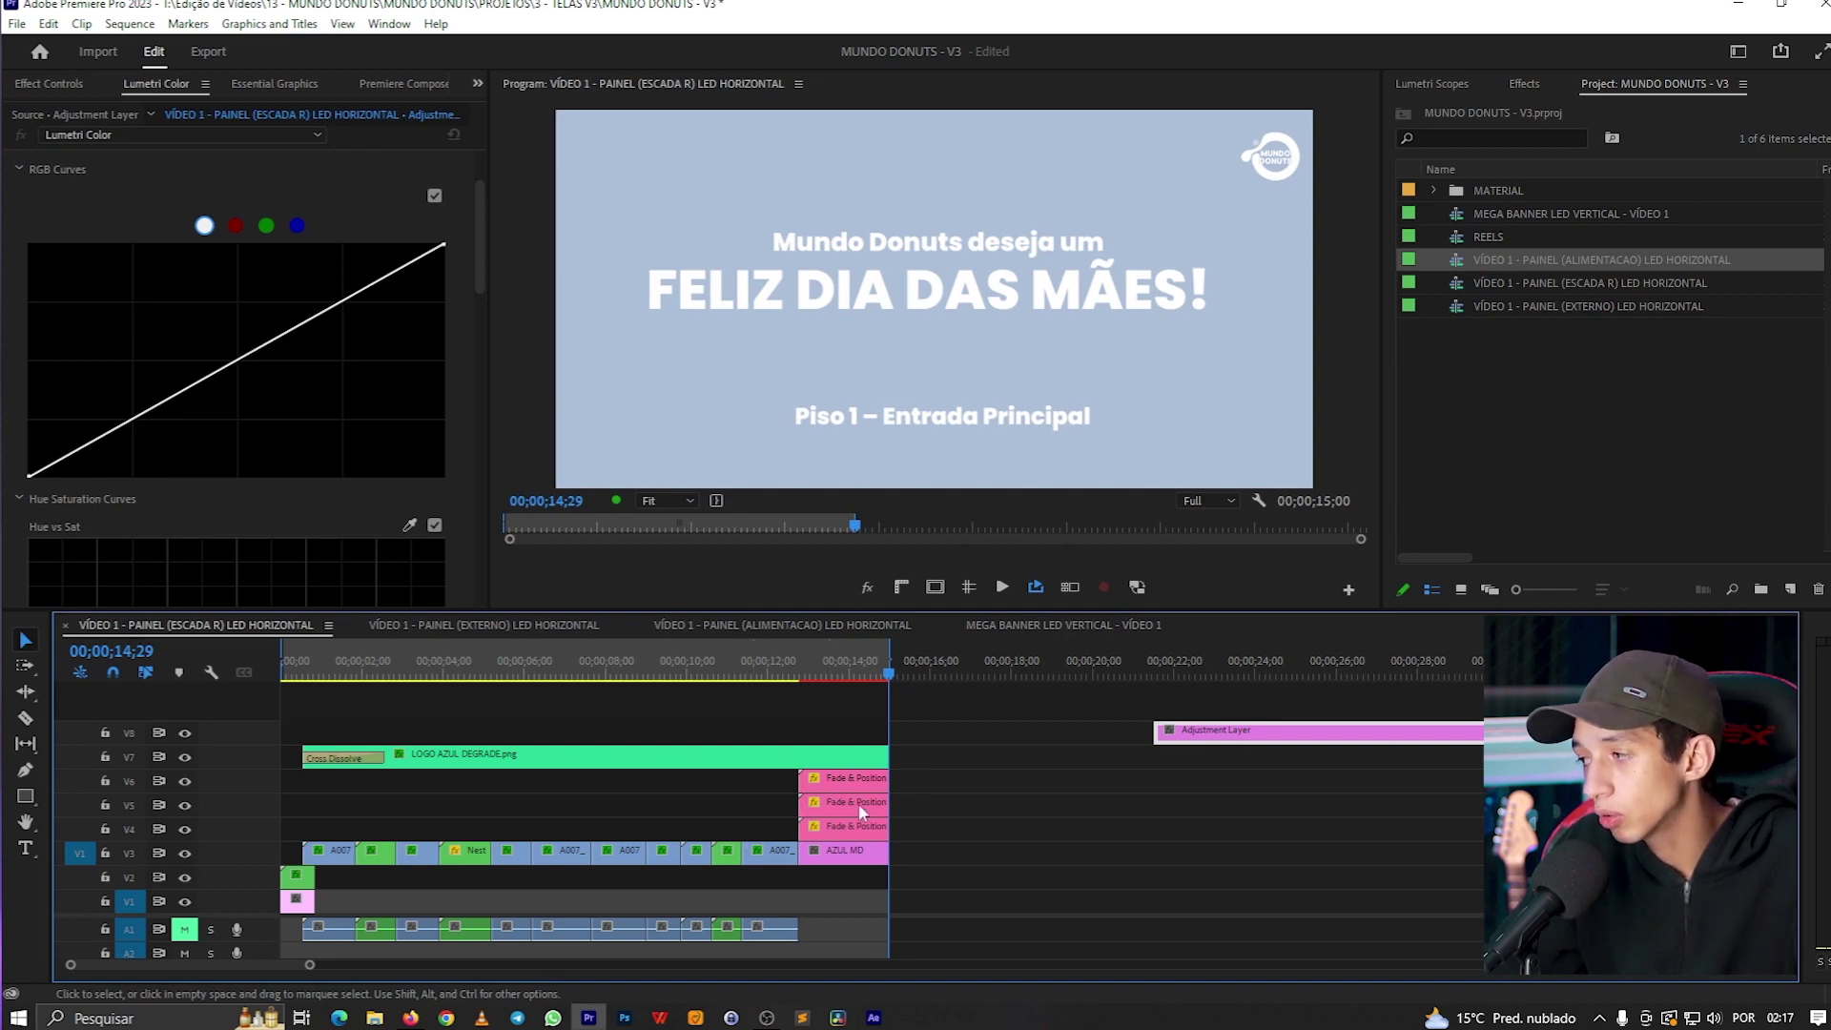
pyautogui.click(1119, 804)
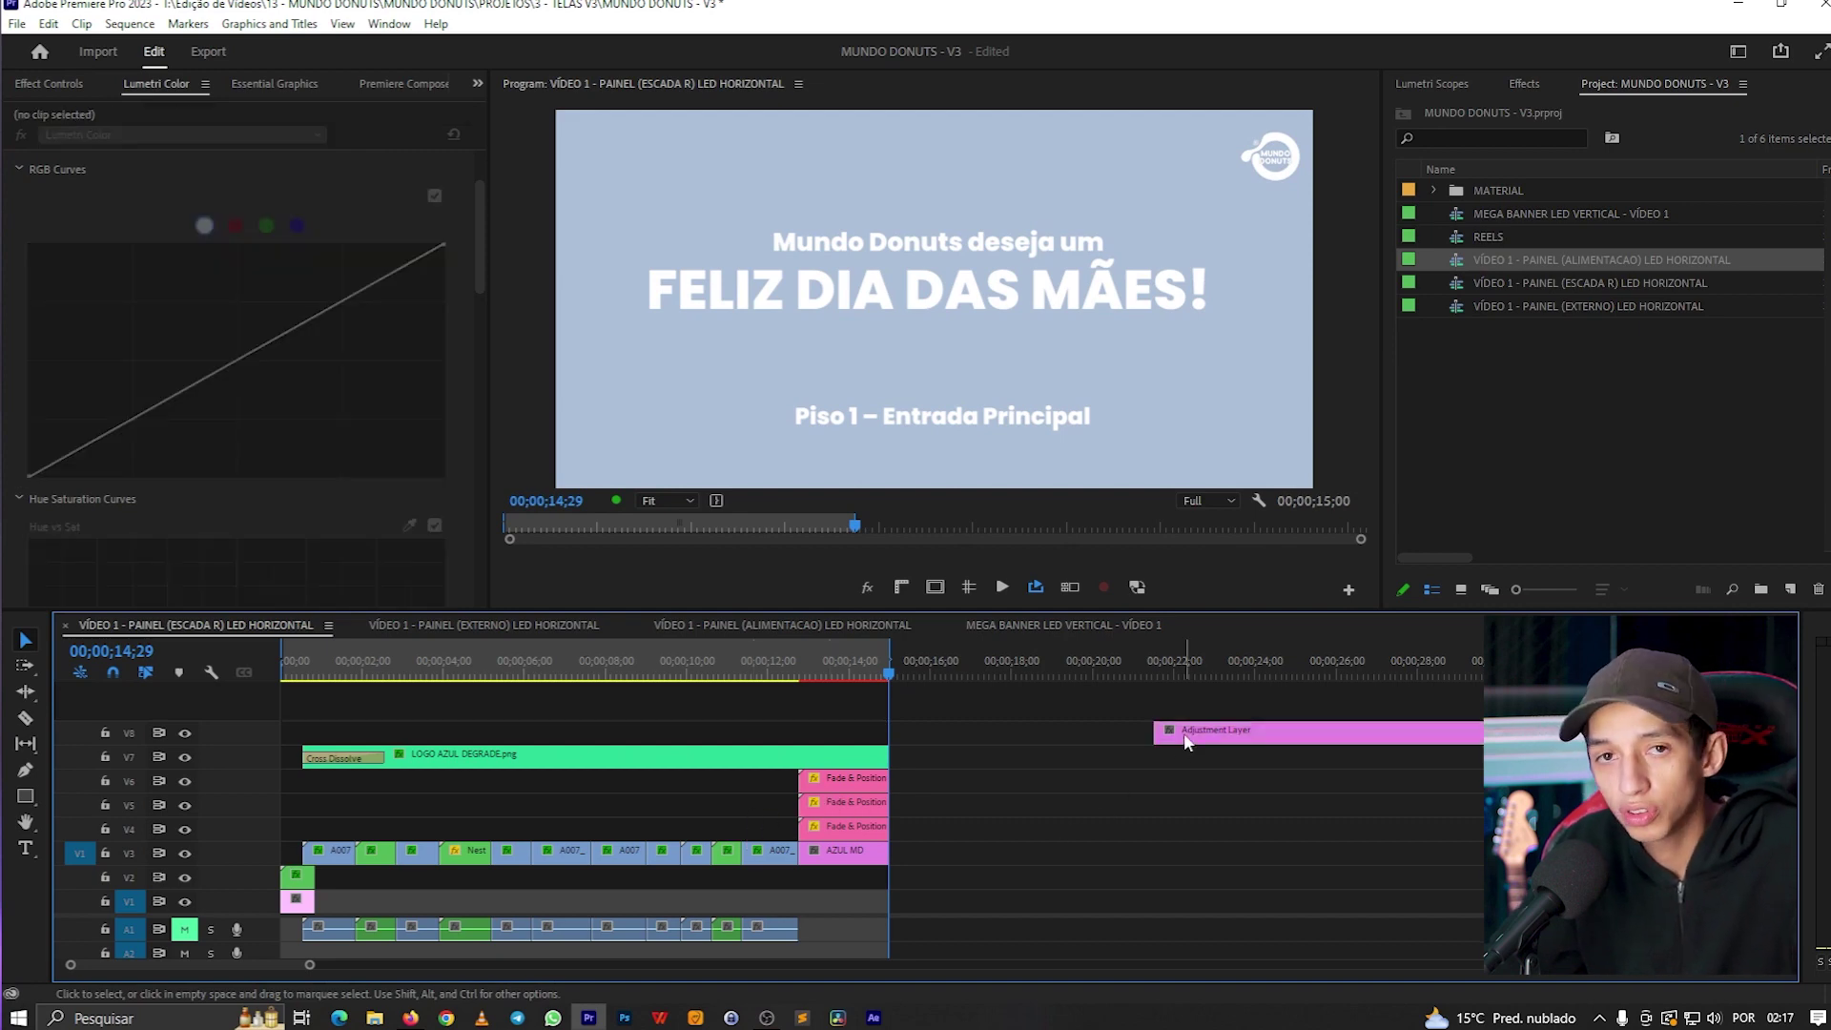
pyautogui.moveTo(1185, 735); pyautogui.dragTo(252, 717)
pyautogui.moveTo(357, 655); pyautogui.dragTo(333, 660)
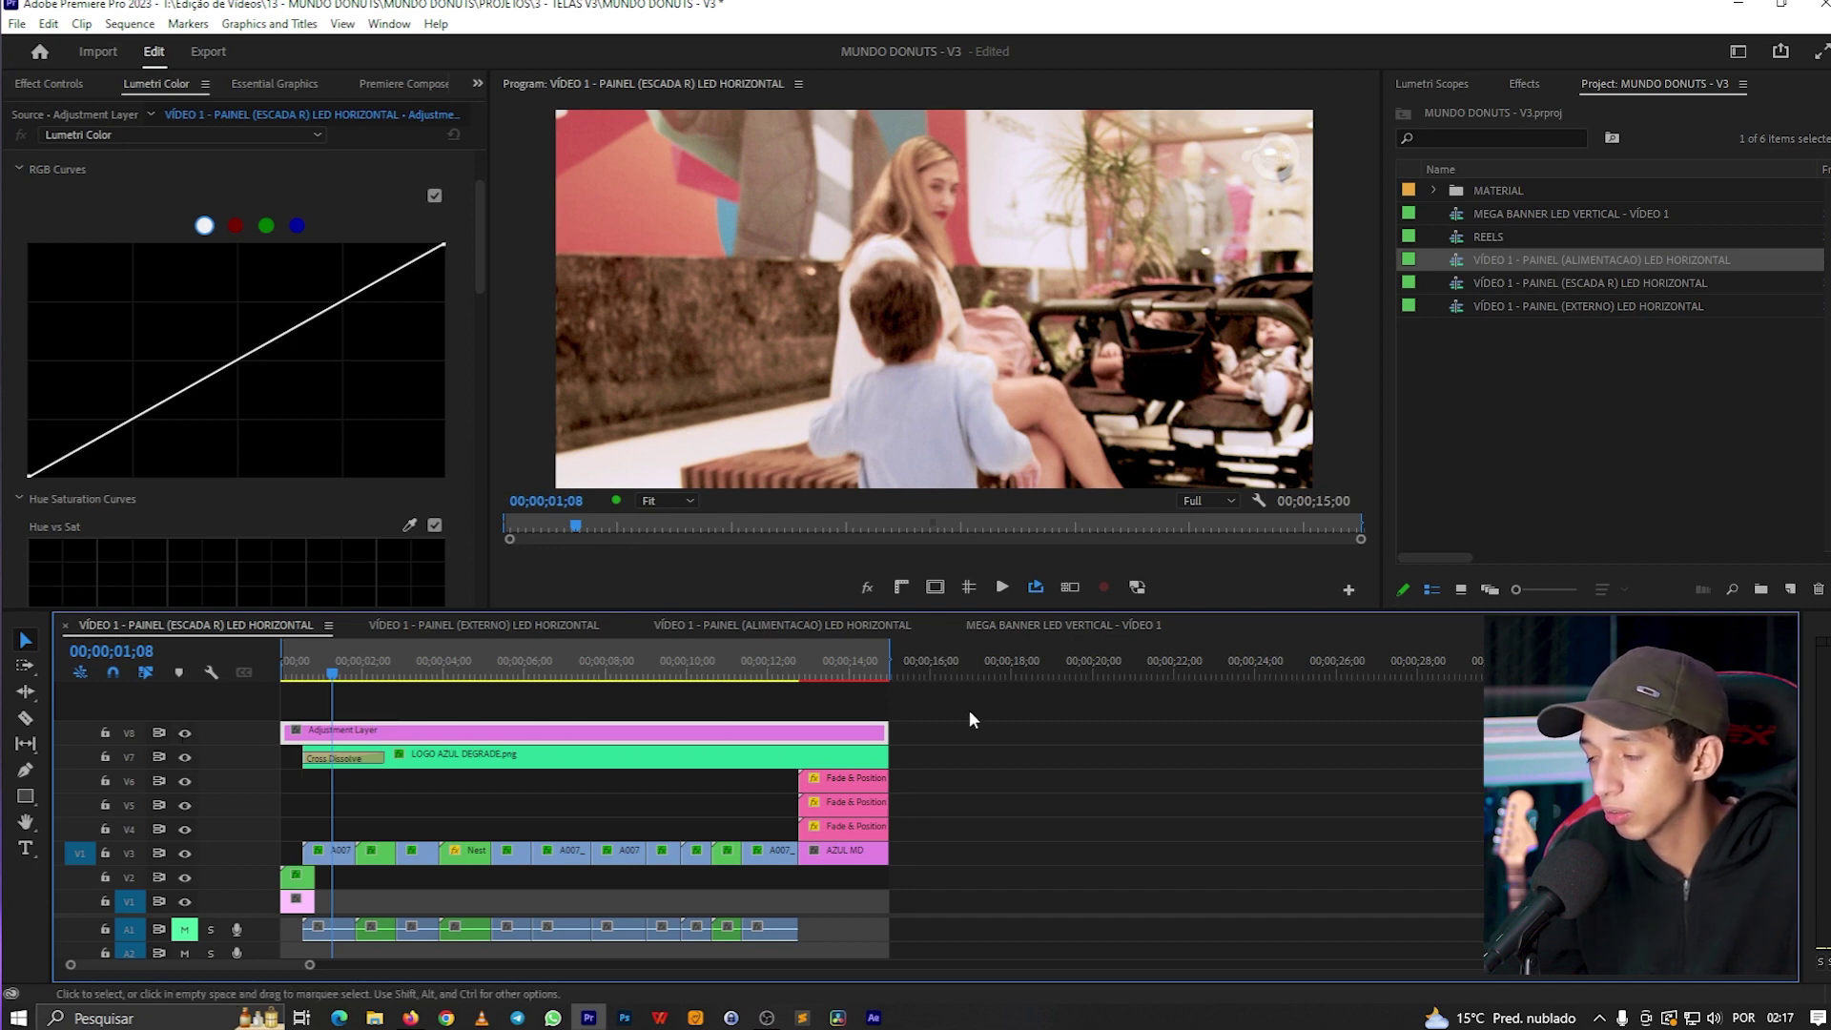
# - Extend the adjustment layer on V8 to 00;00;17;00 and lock its track
pyautogui.moveTo(887, 731)
pyautogui.mouseDown()
pyautogui.moveTo(995, 727)
pyautogui.moveTo(962, 729)
pyautogui.mouseUp()
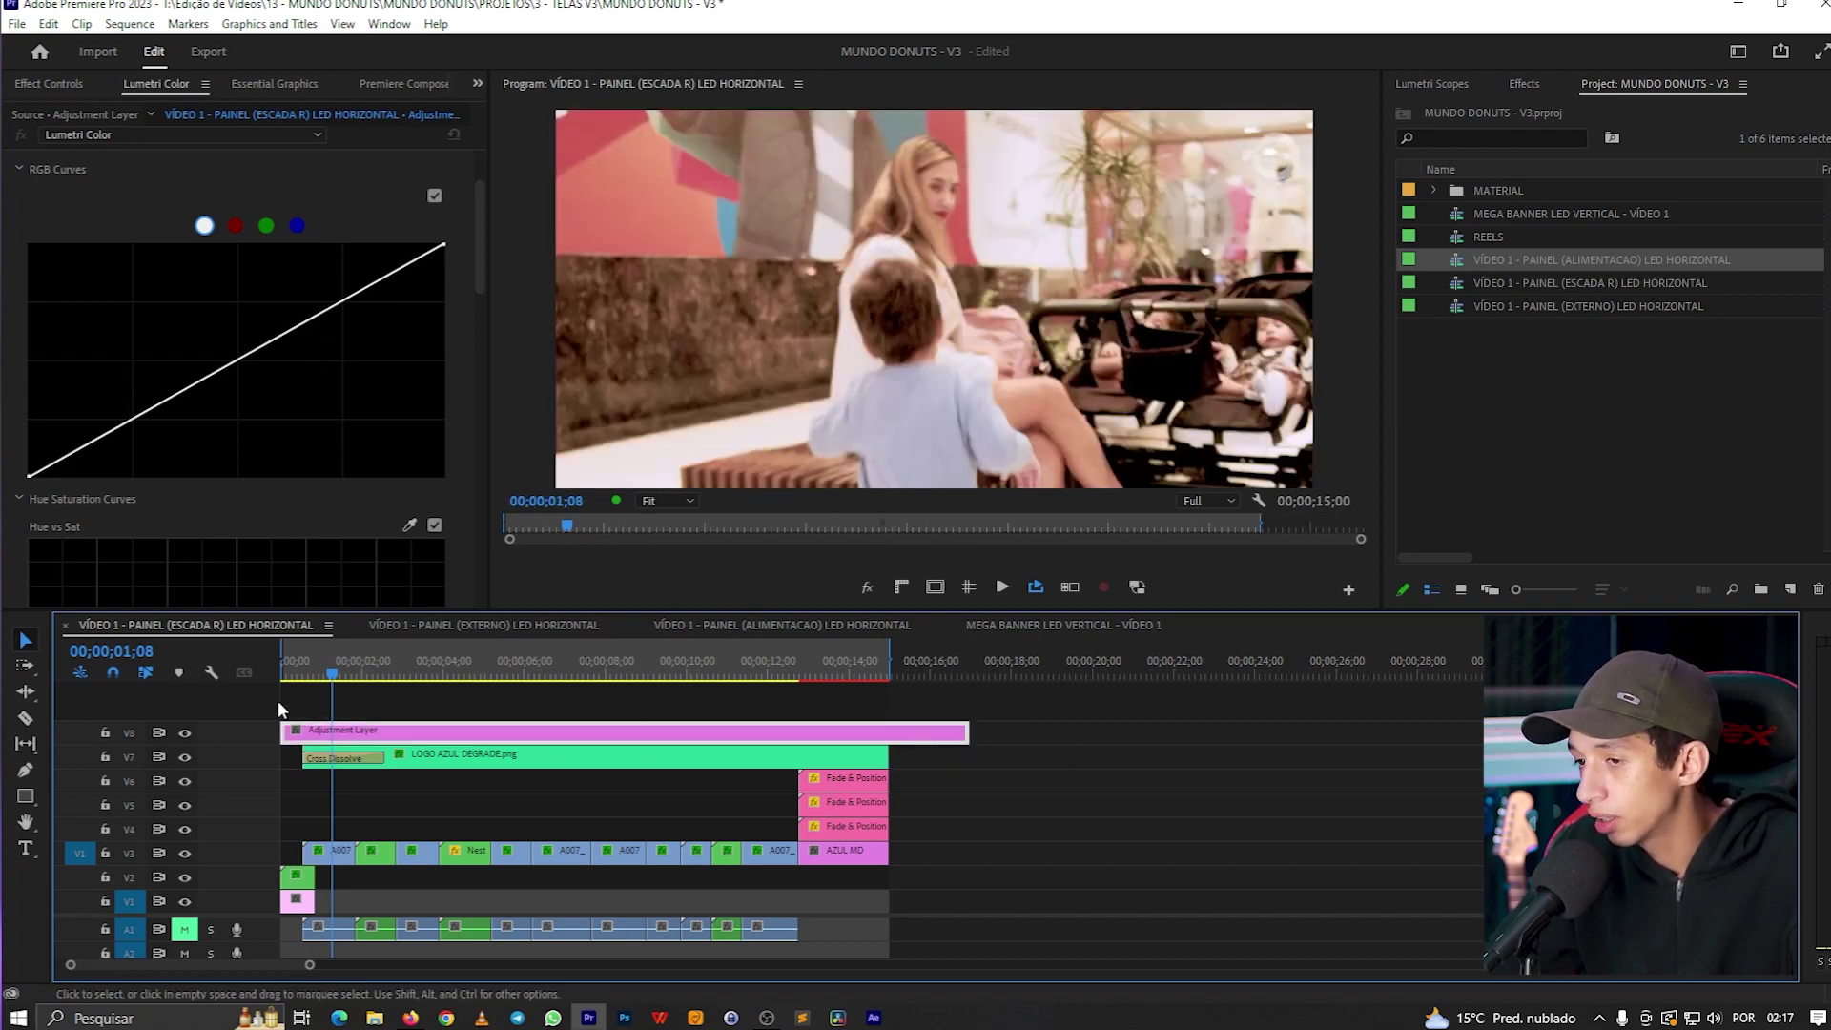
pyautogui.click(106, 732)
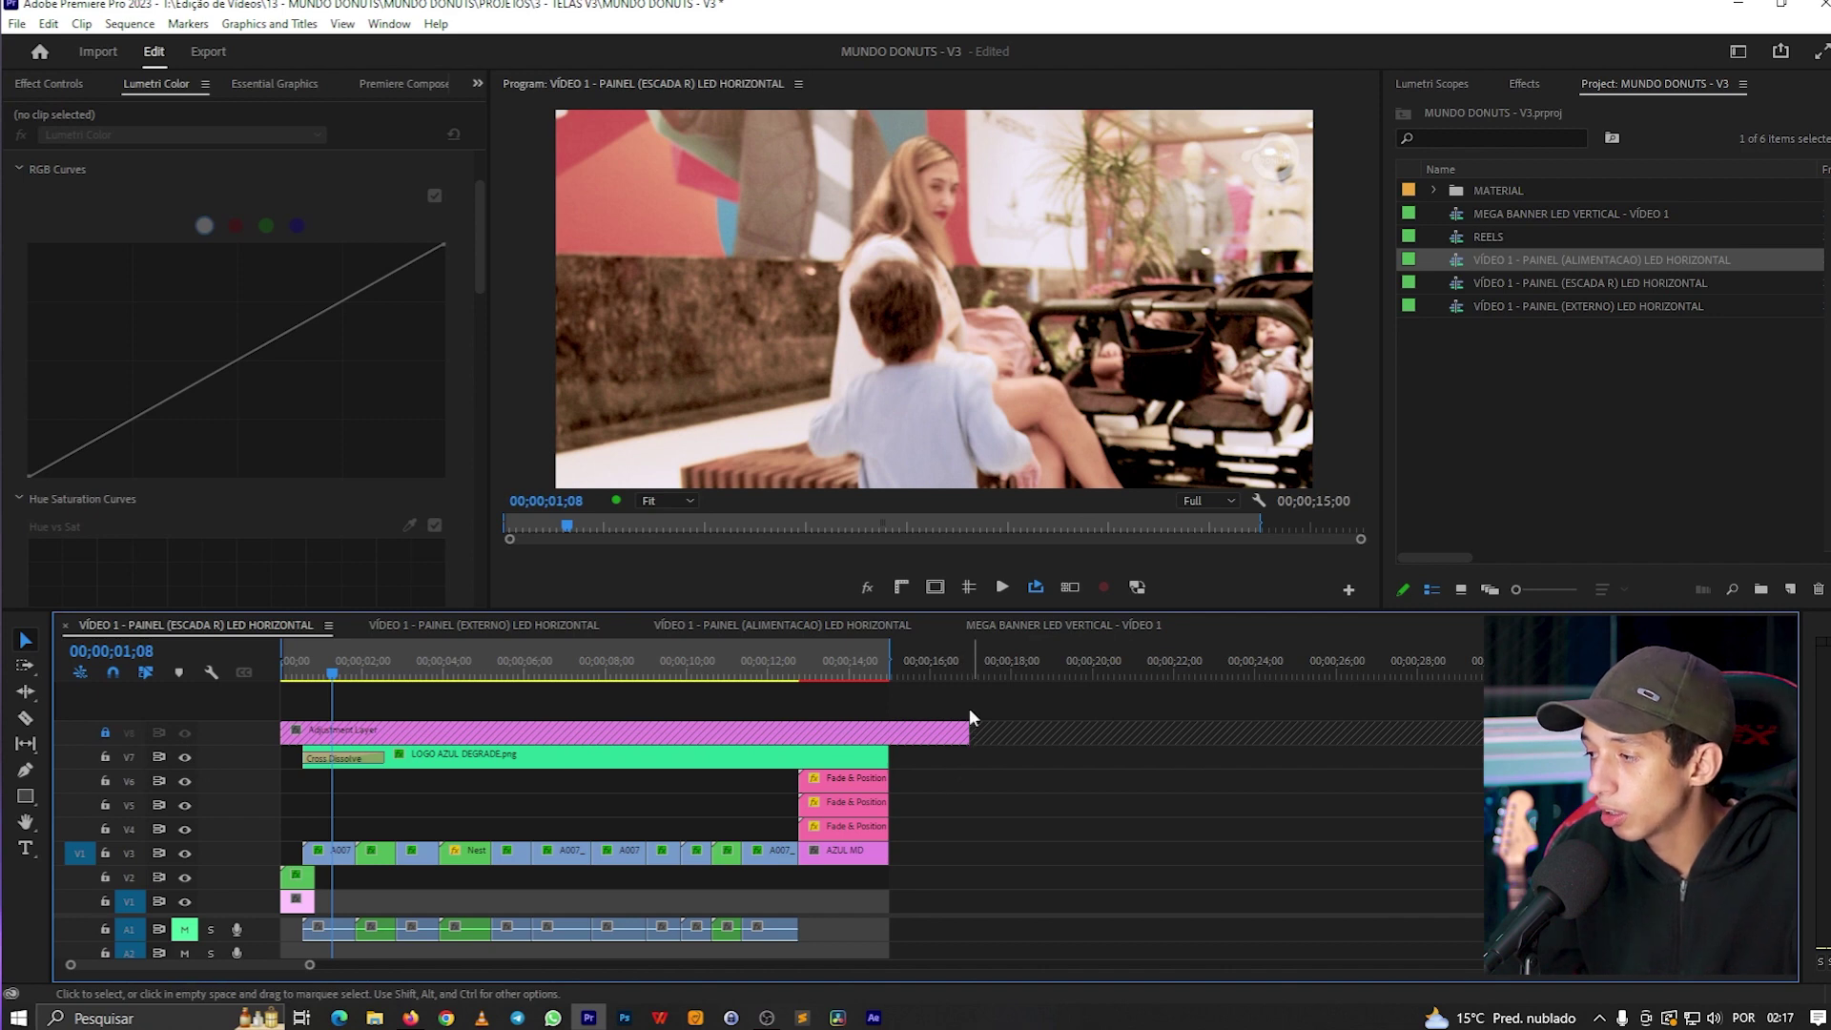
# - Extend the sequence's out point to 00;00;17;00, matching the end of the adjustment layer
pyautogui.click(973, 660)
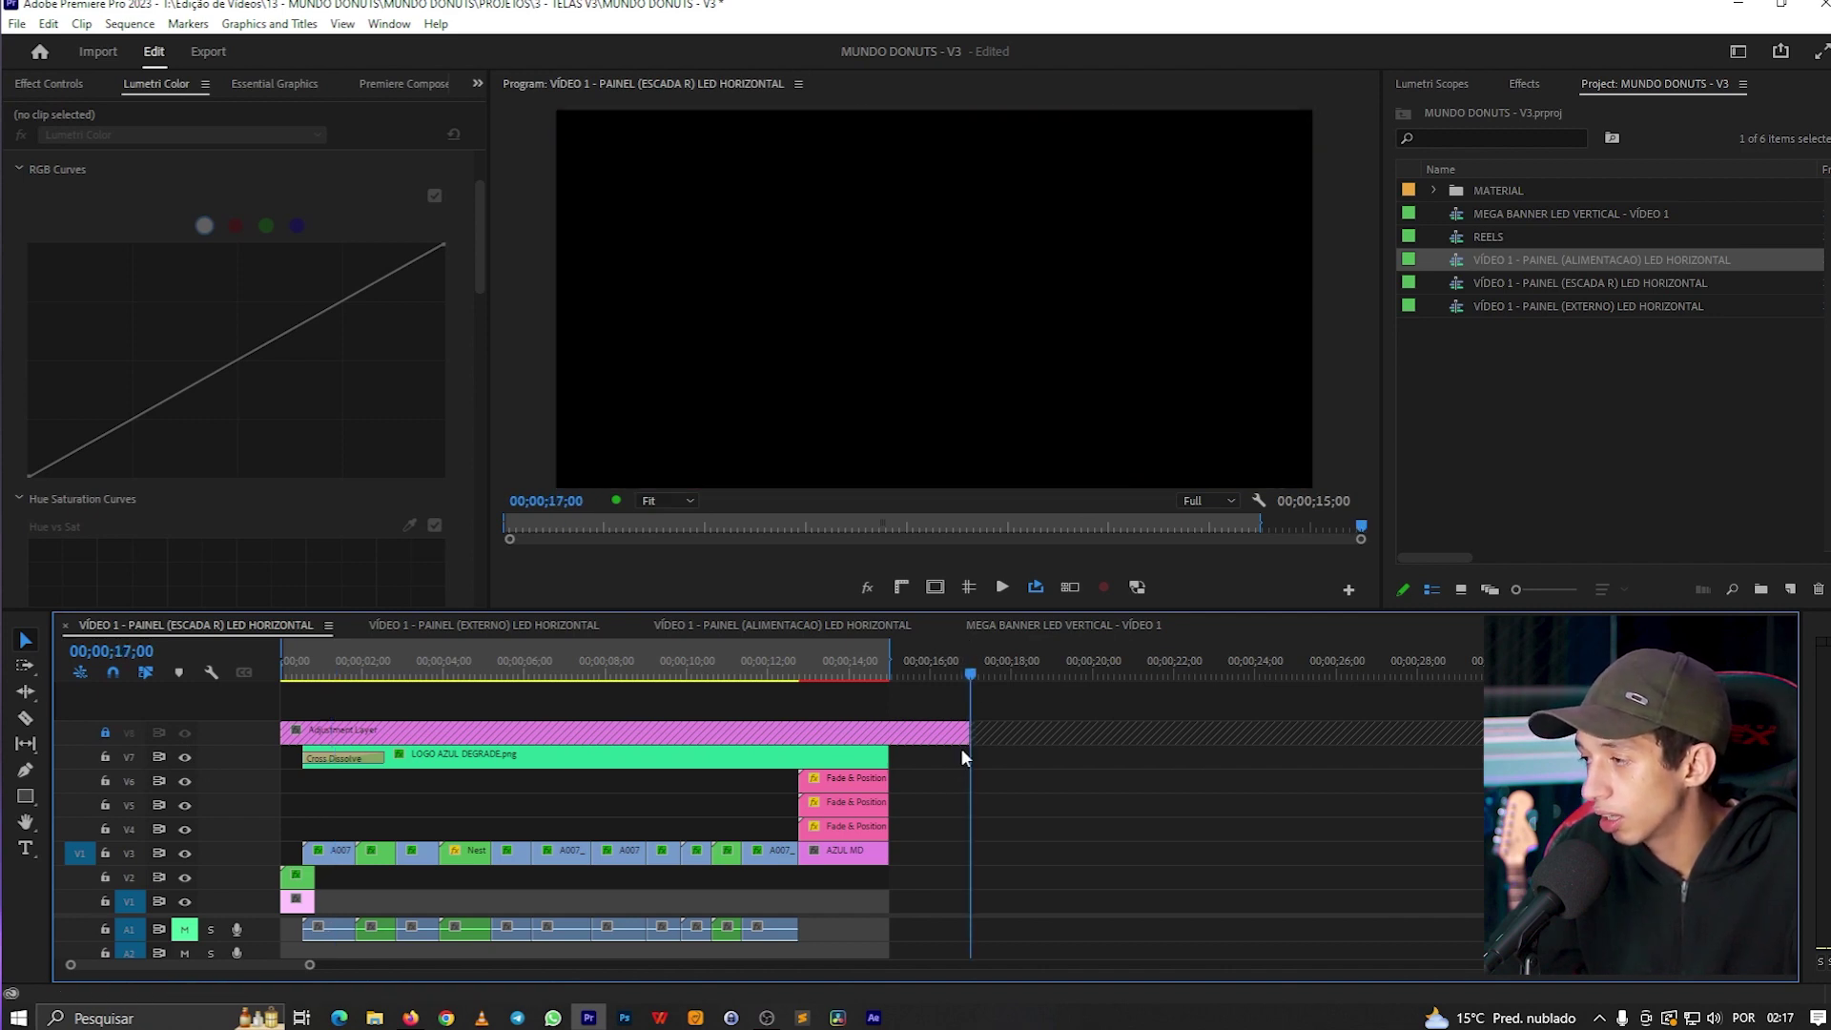
pyautogui.moveTo(976, 669)
pyautogui.mouseDown()
pyautogui.moveTo(1023, 674)
pyautogui.moveTo(971, 672)
pyautogui.mouseUp()
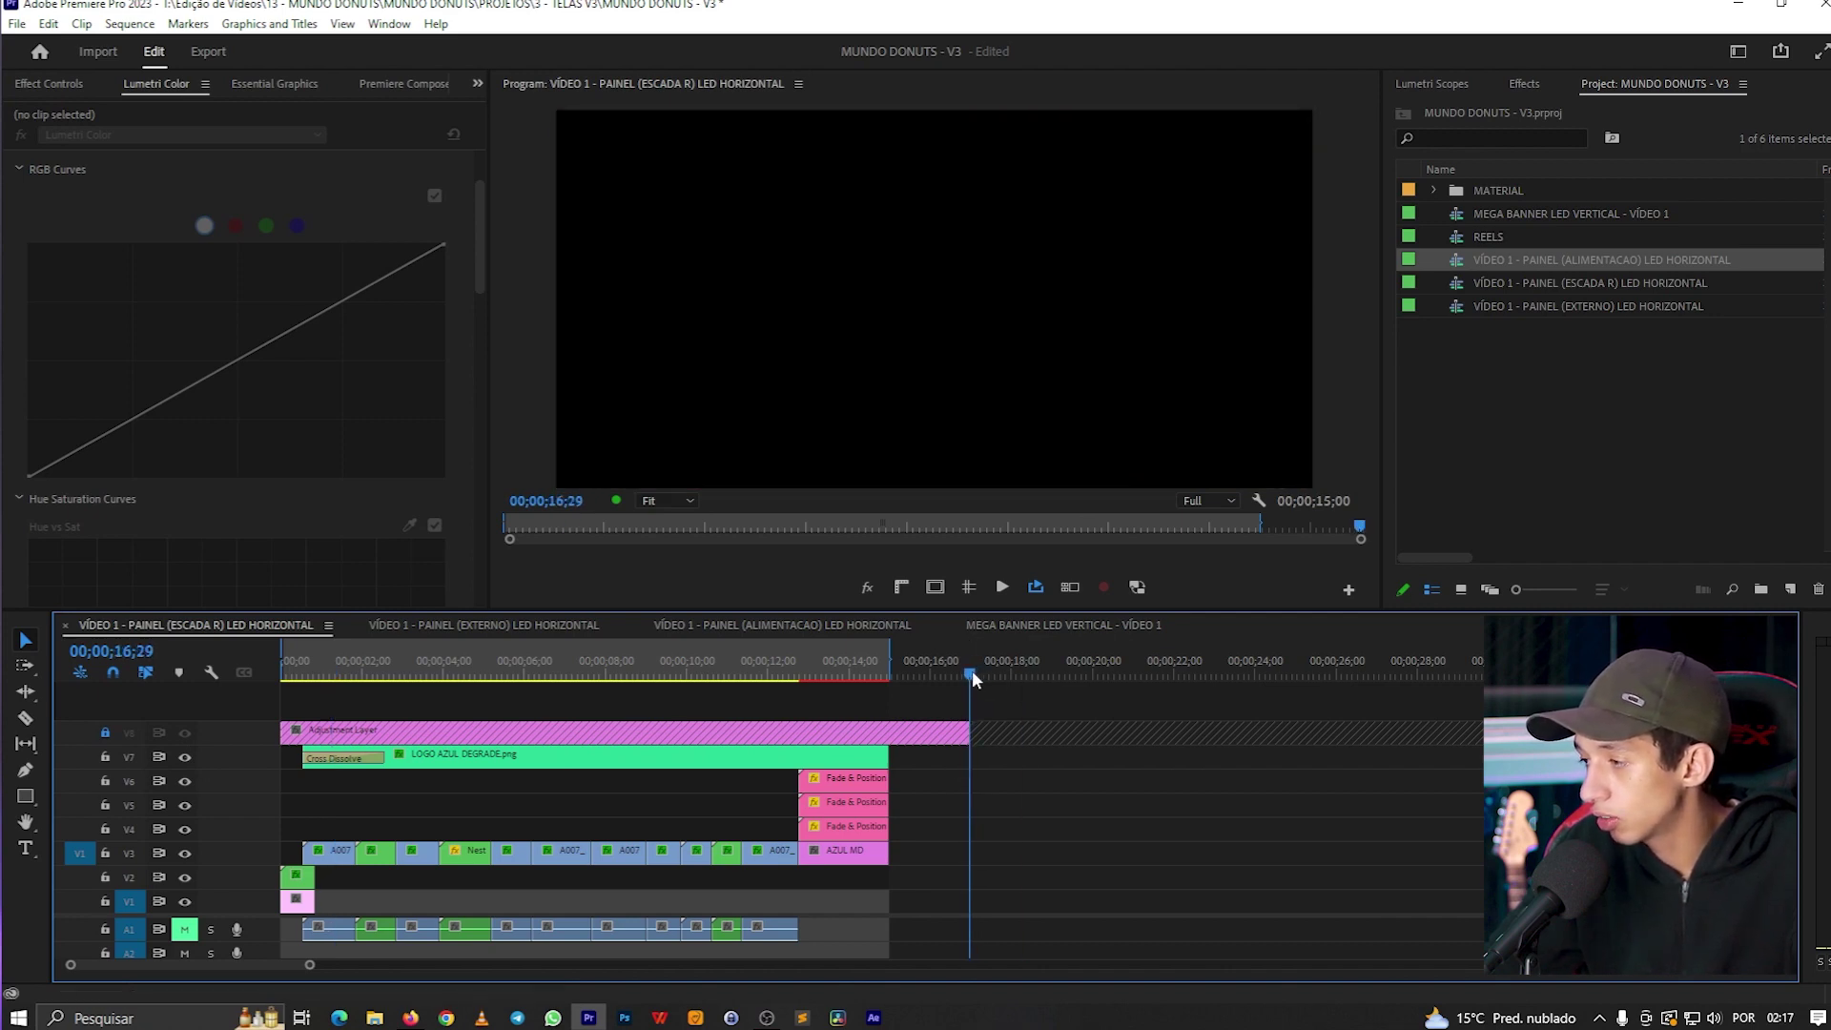
pyautogui.click(1083, 667)
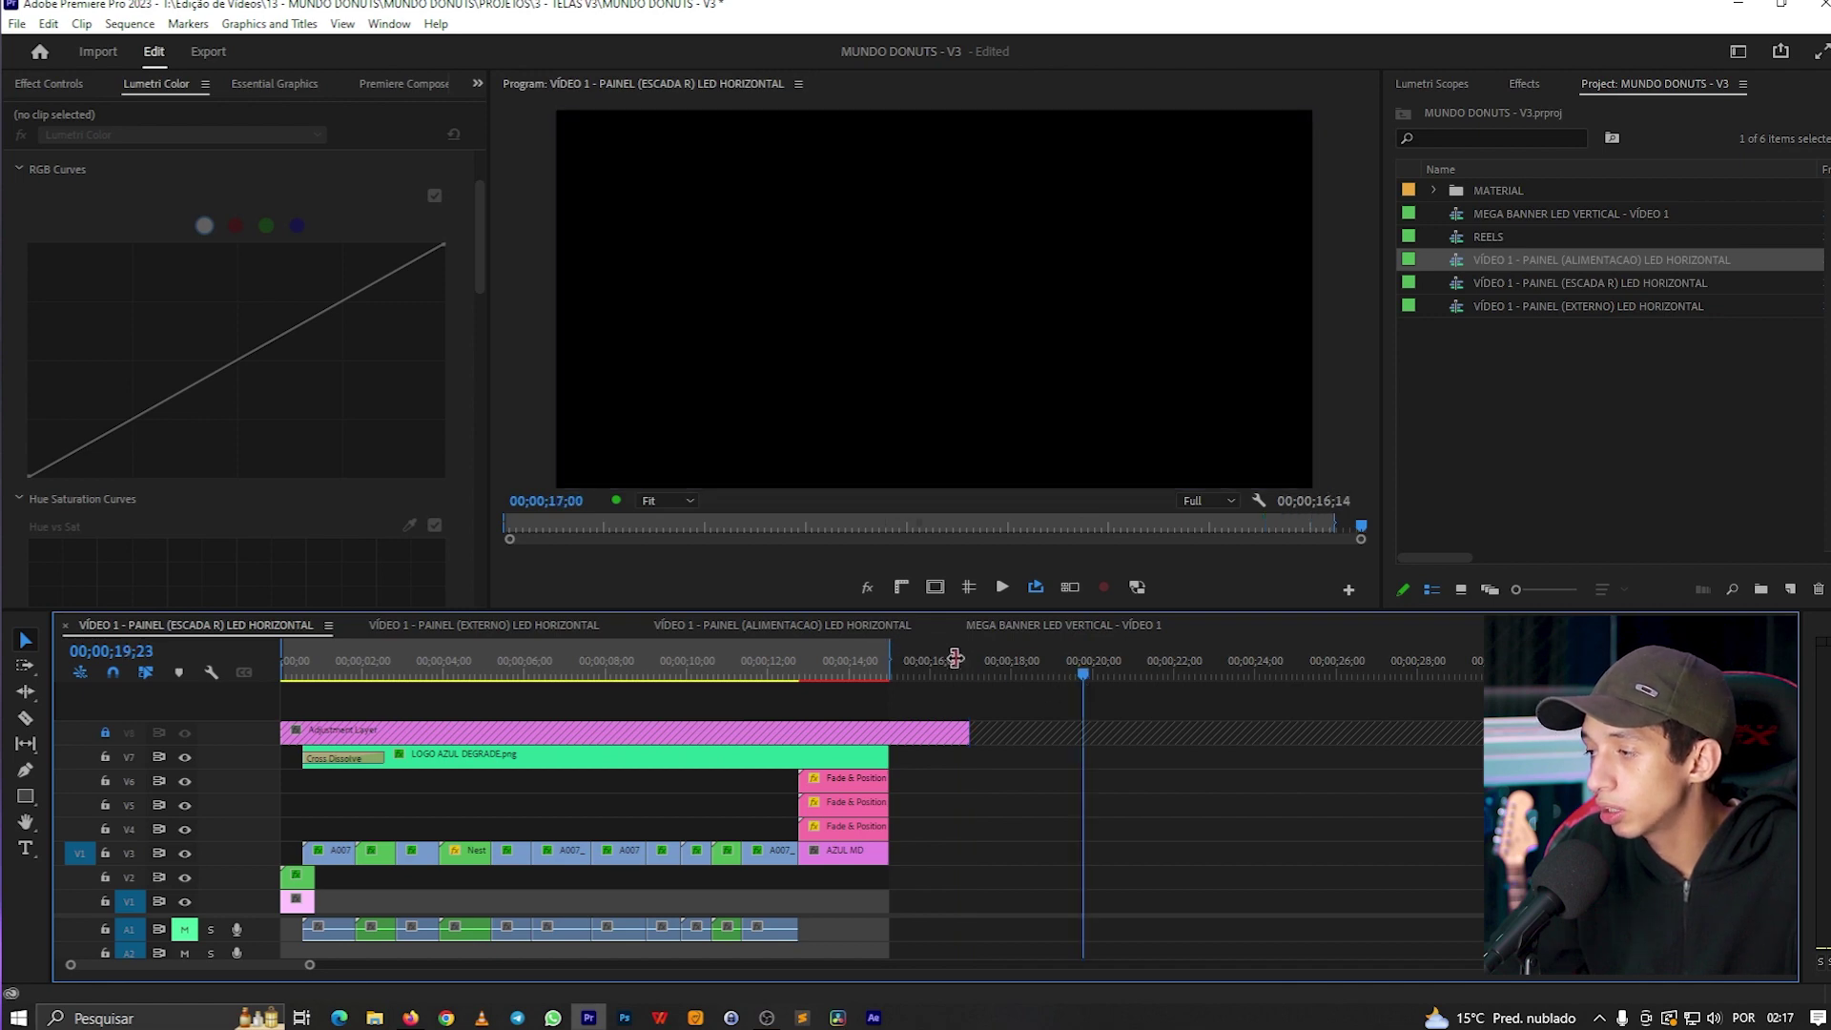
pyautogui.moveTo(889, 658); pyautogui.dragTo(981, 660)
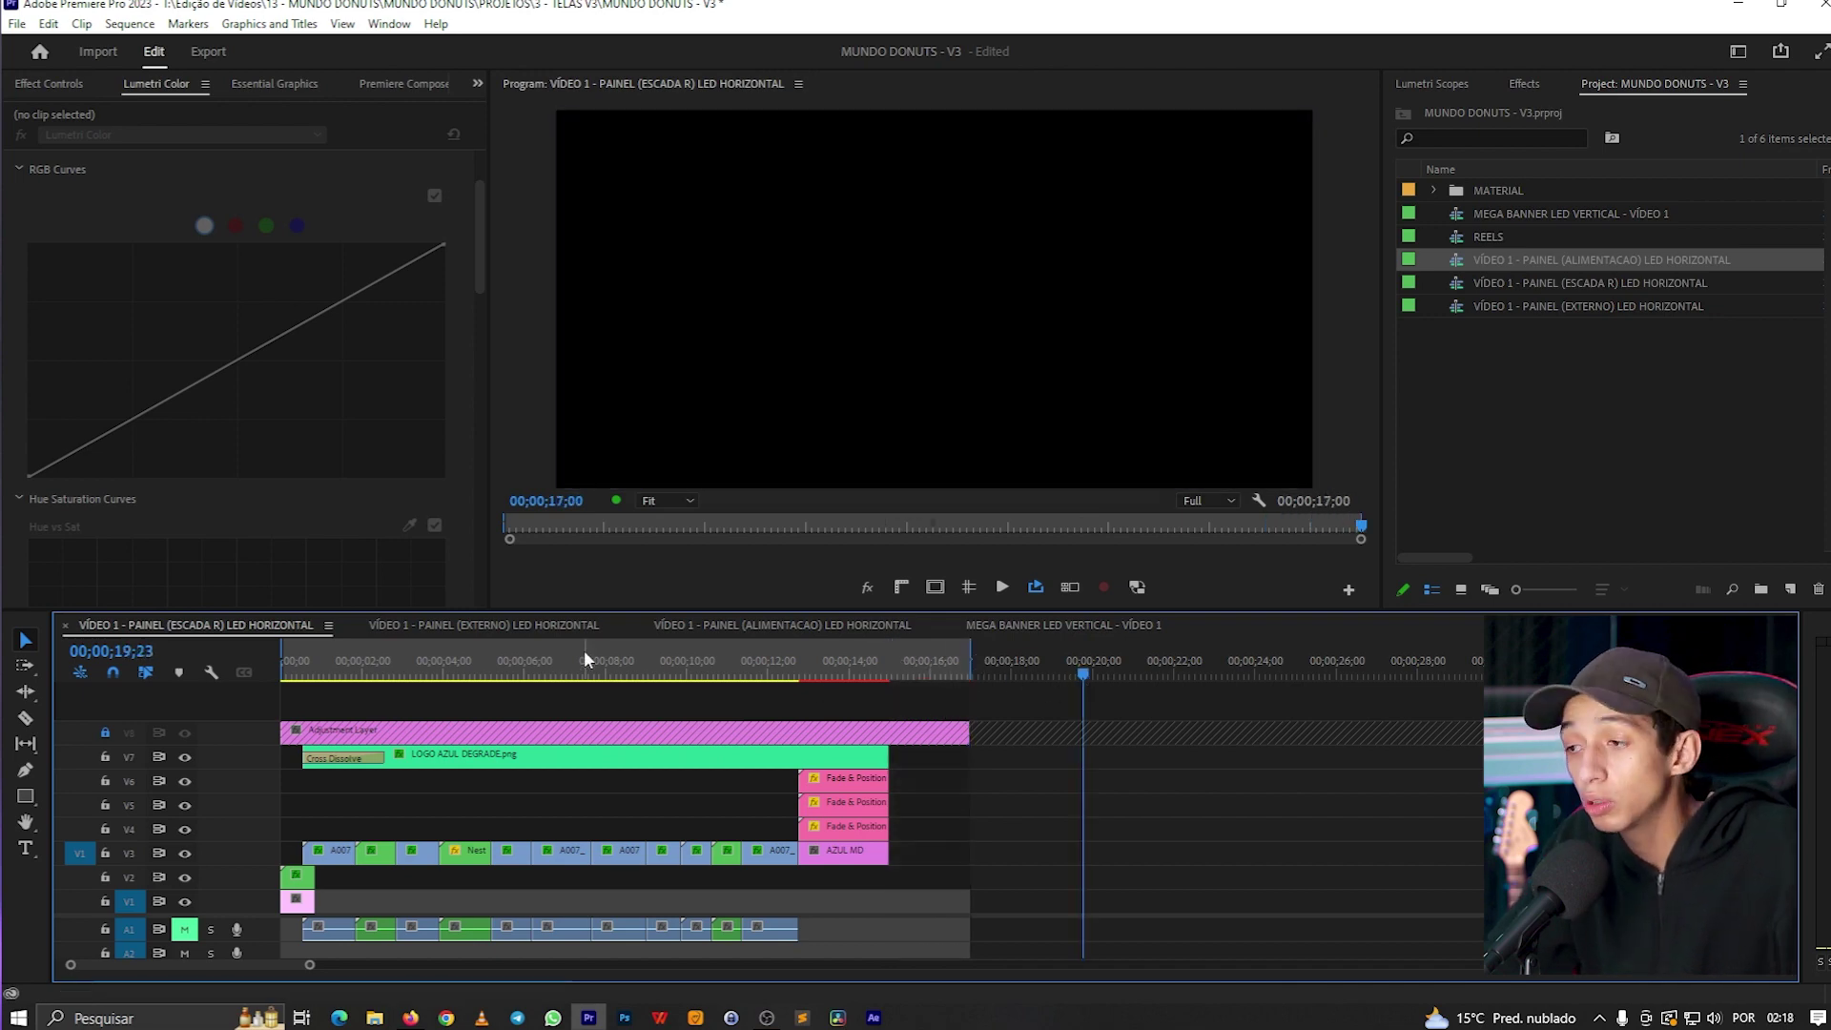
# - Mark the sequence's in point at 00;00;07;18 and its out point at 00;00;08;20
pyautogui.click(589, 672)
pyautogui.press('i')
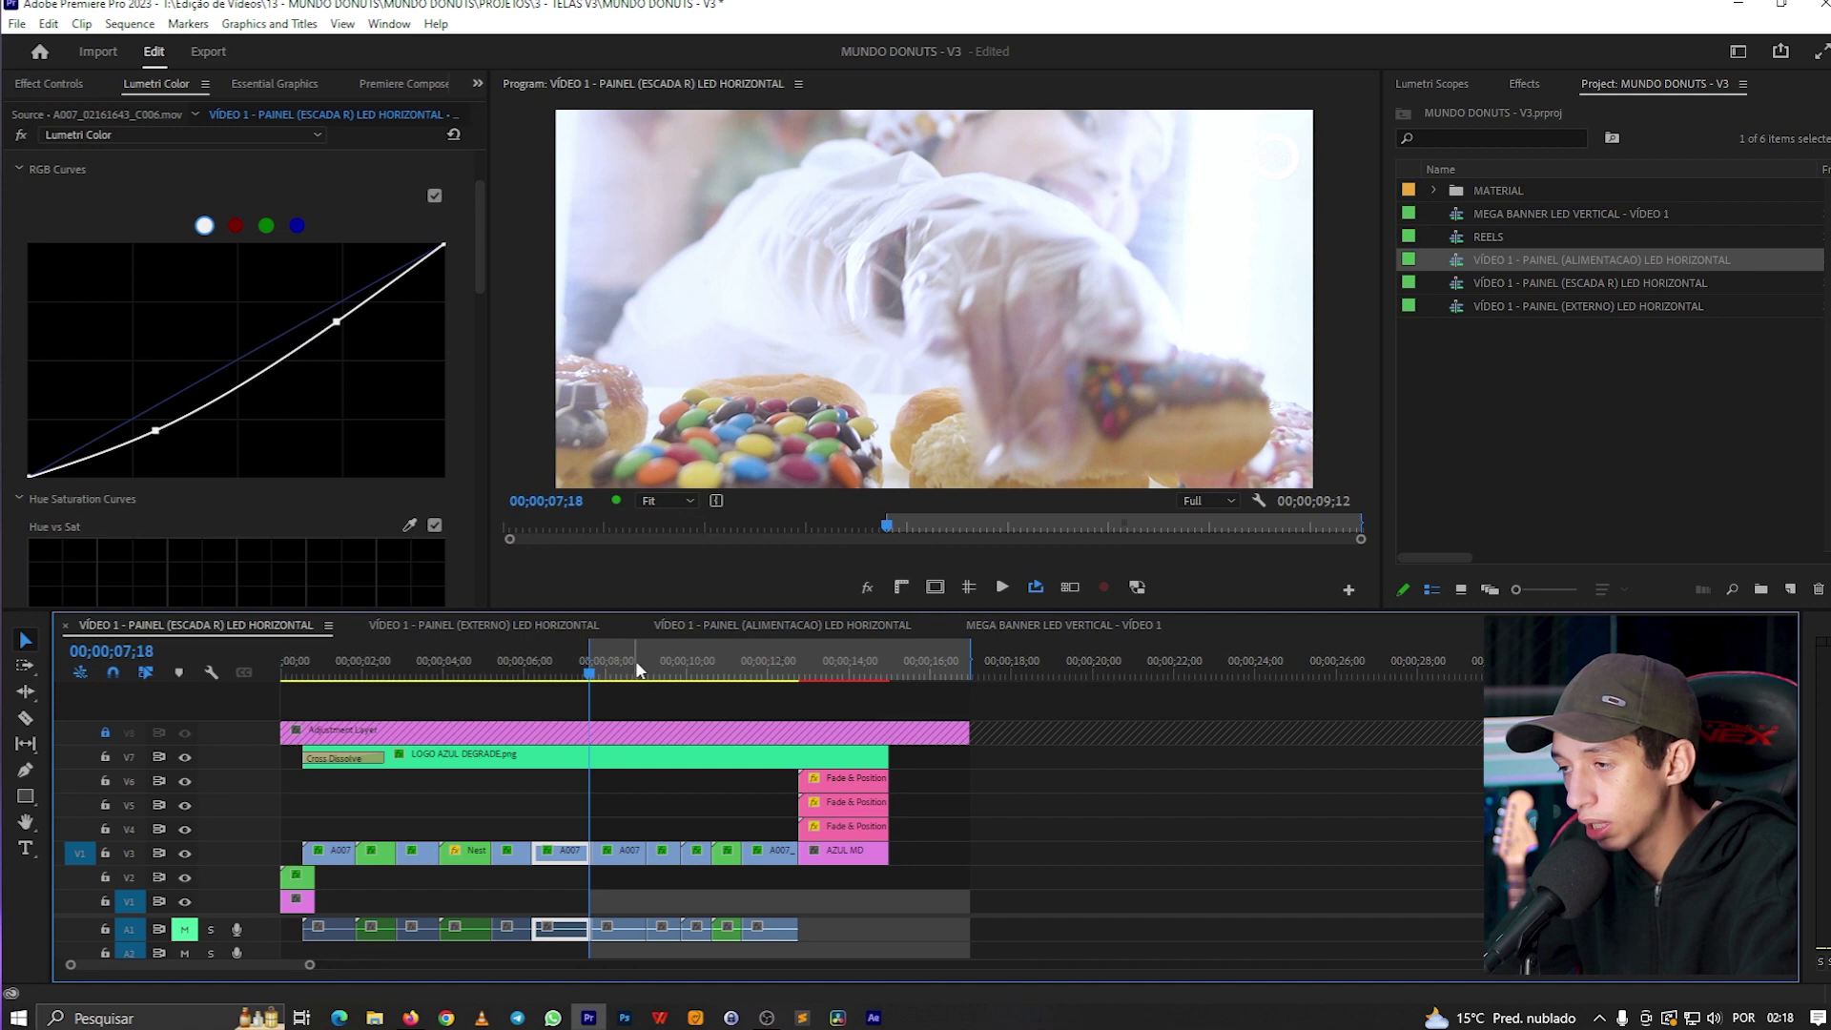
pyautogui.click(633, 661)
pyautogui.press('o')
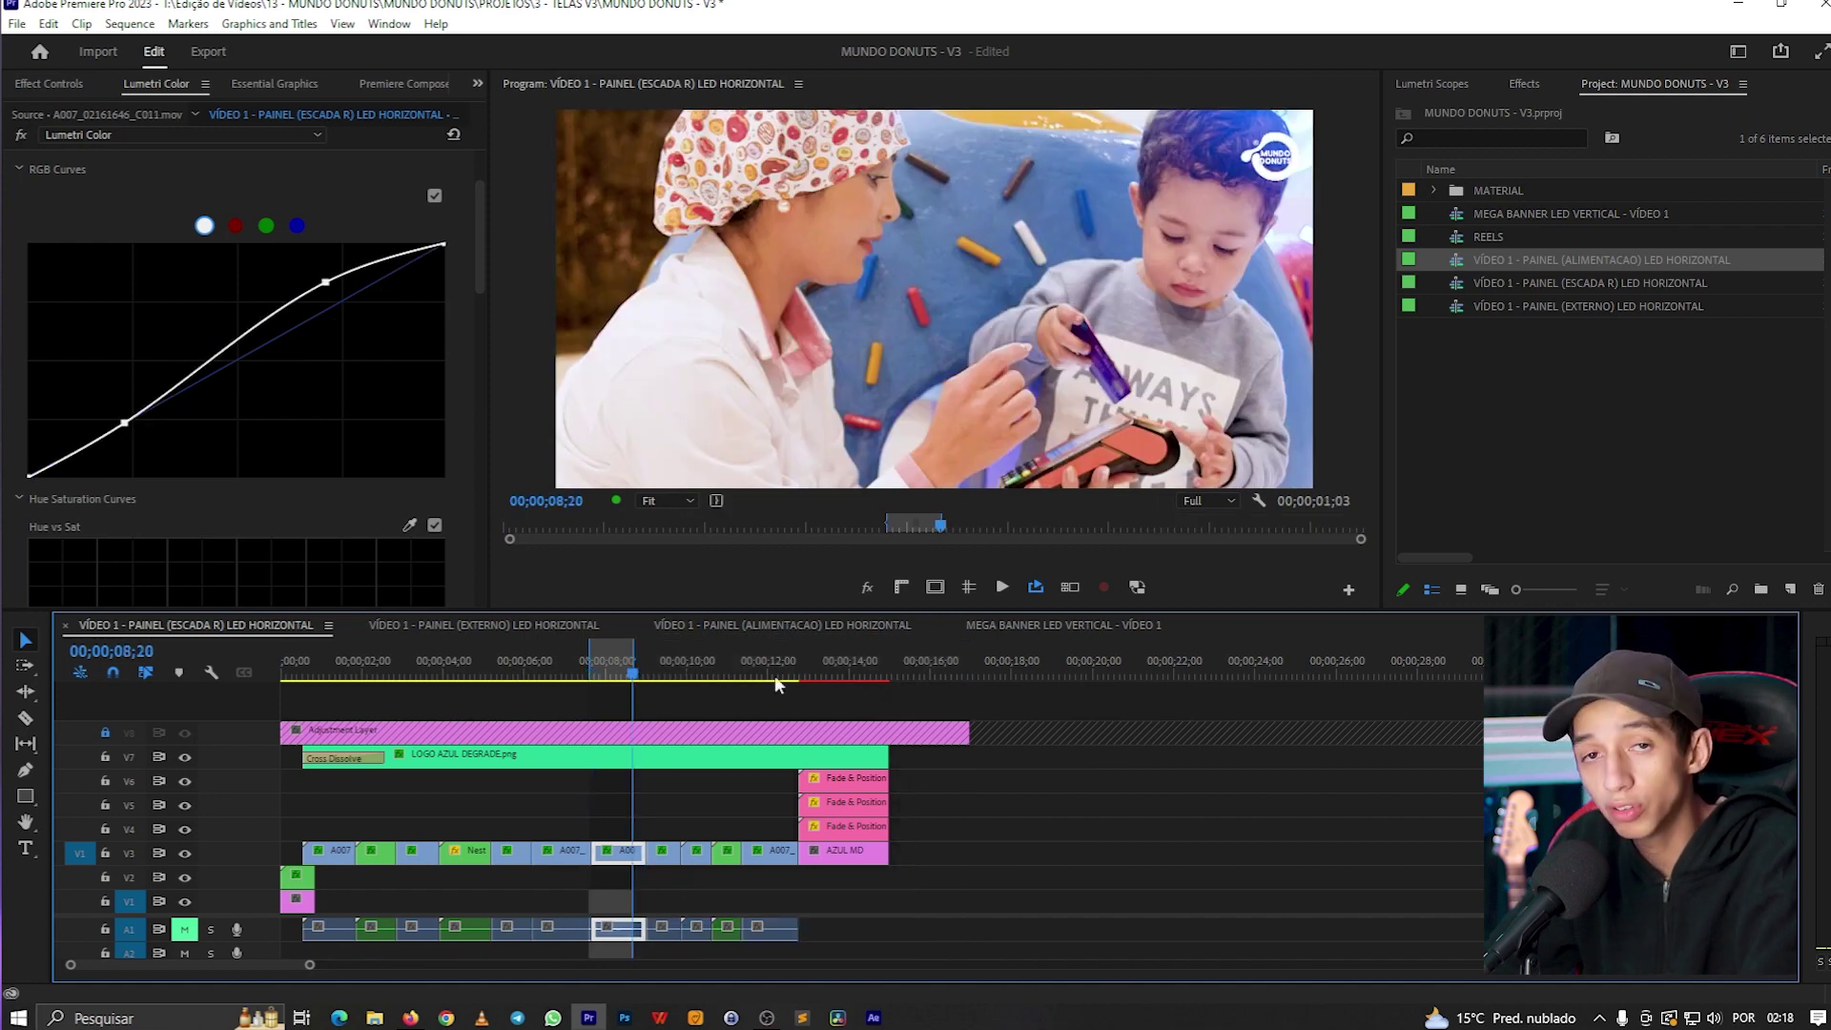
# - Unlock track V8 and trim the adjustment layer's end back to 00;00;15;00, flush with the logo clip
pyautogui.click(961, 665)
pyautogui.moveTo(964, 660); pyautogui.dragTo(971, 661)
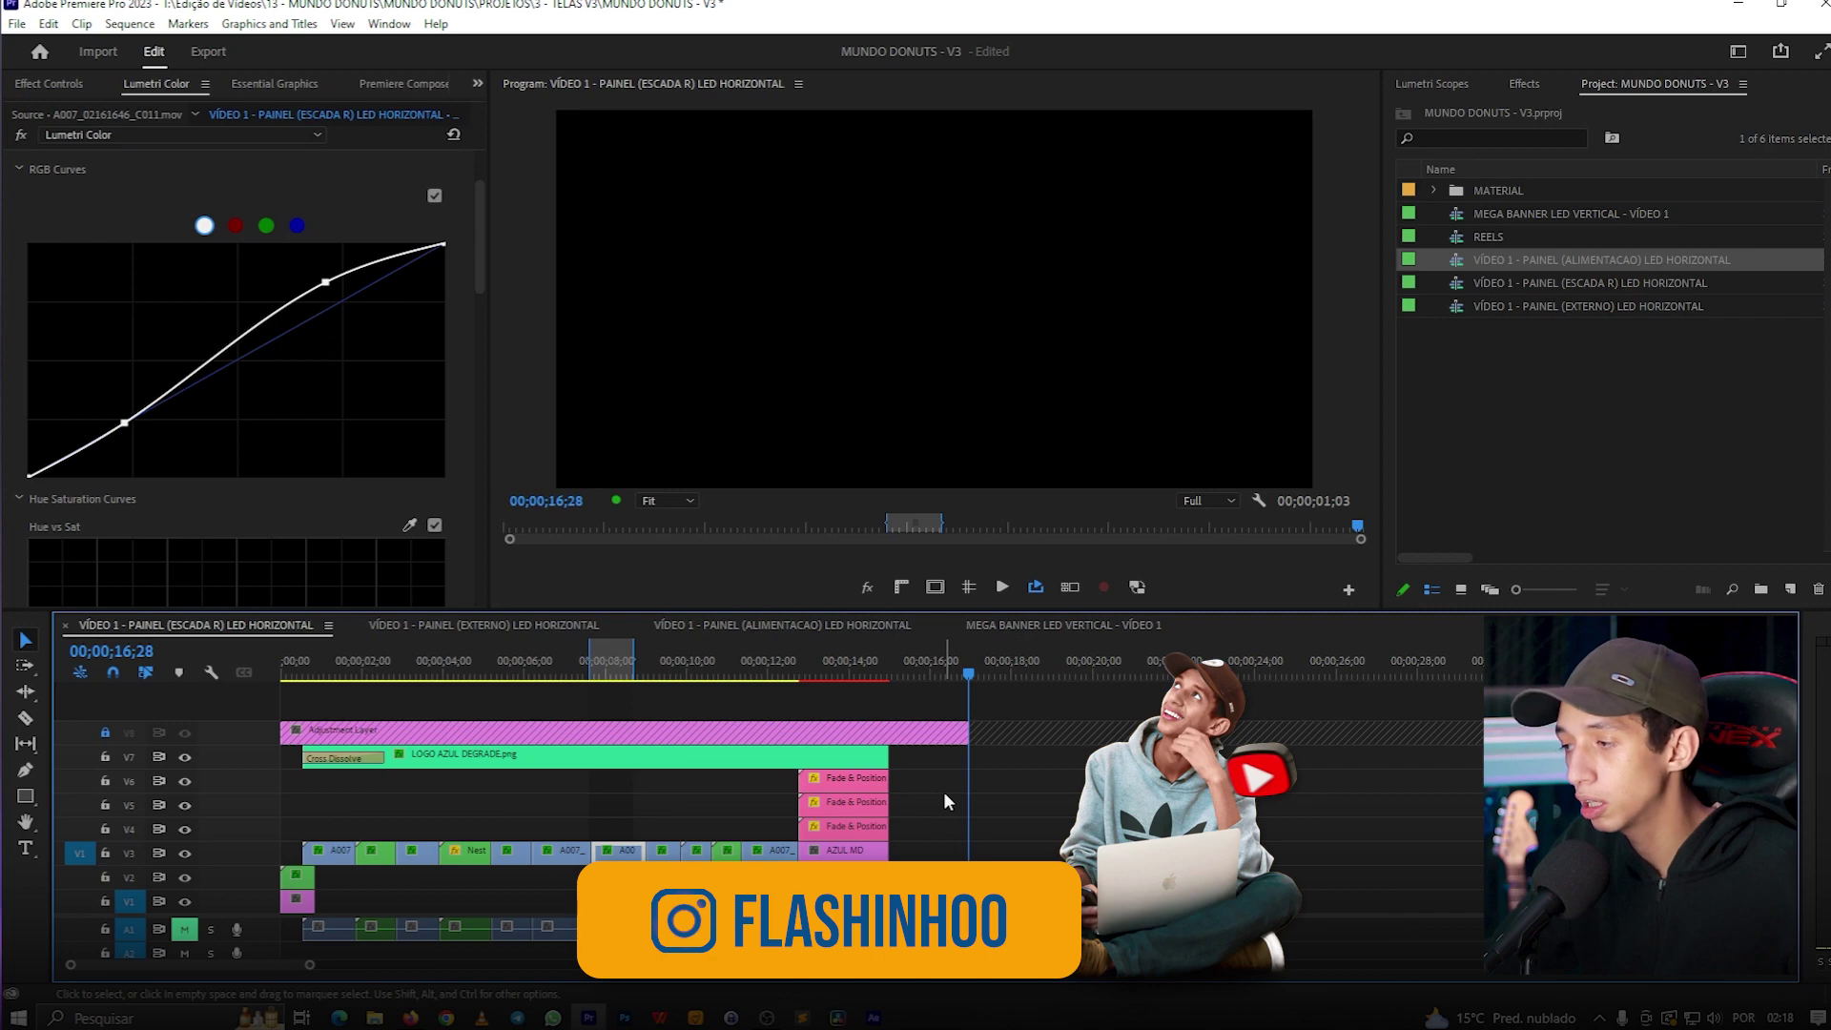
pyautogui.click(105, 732)
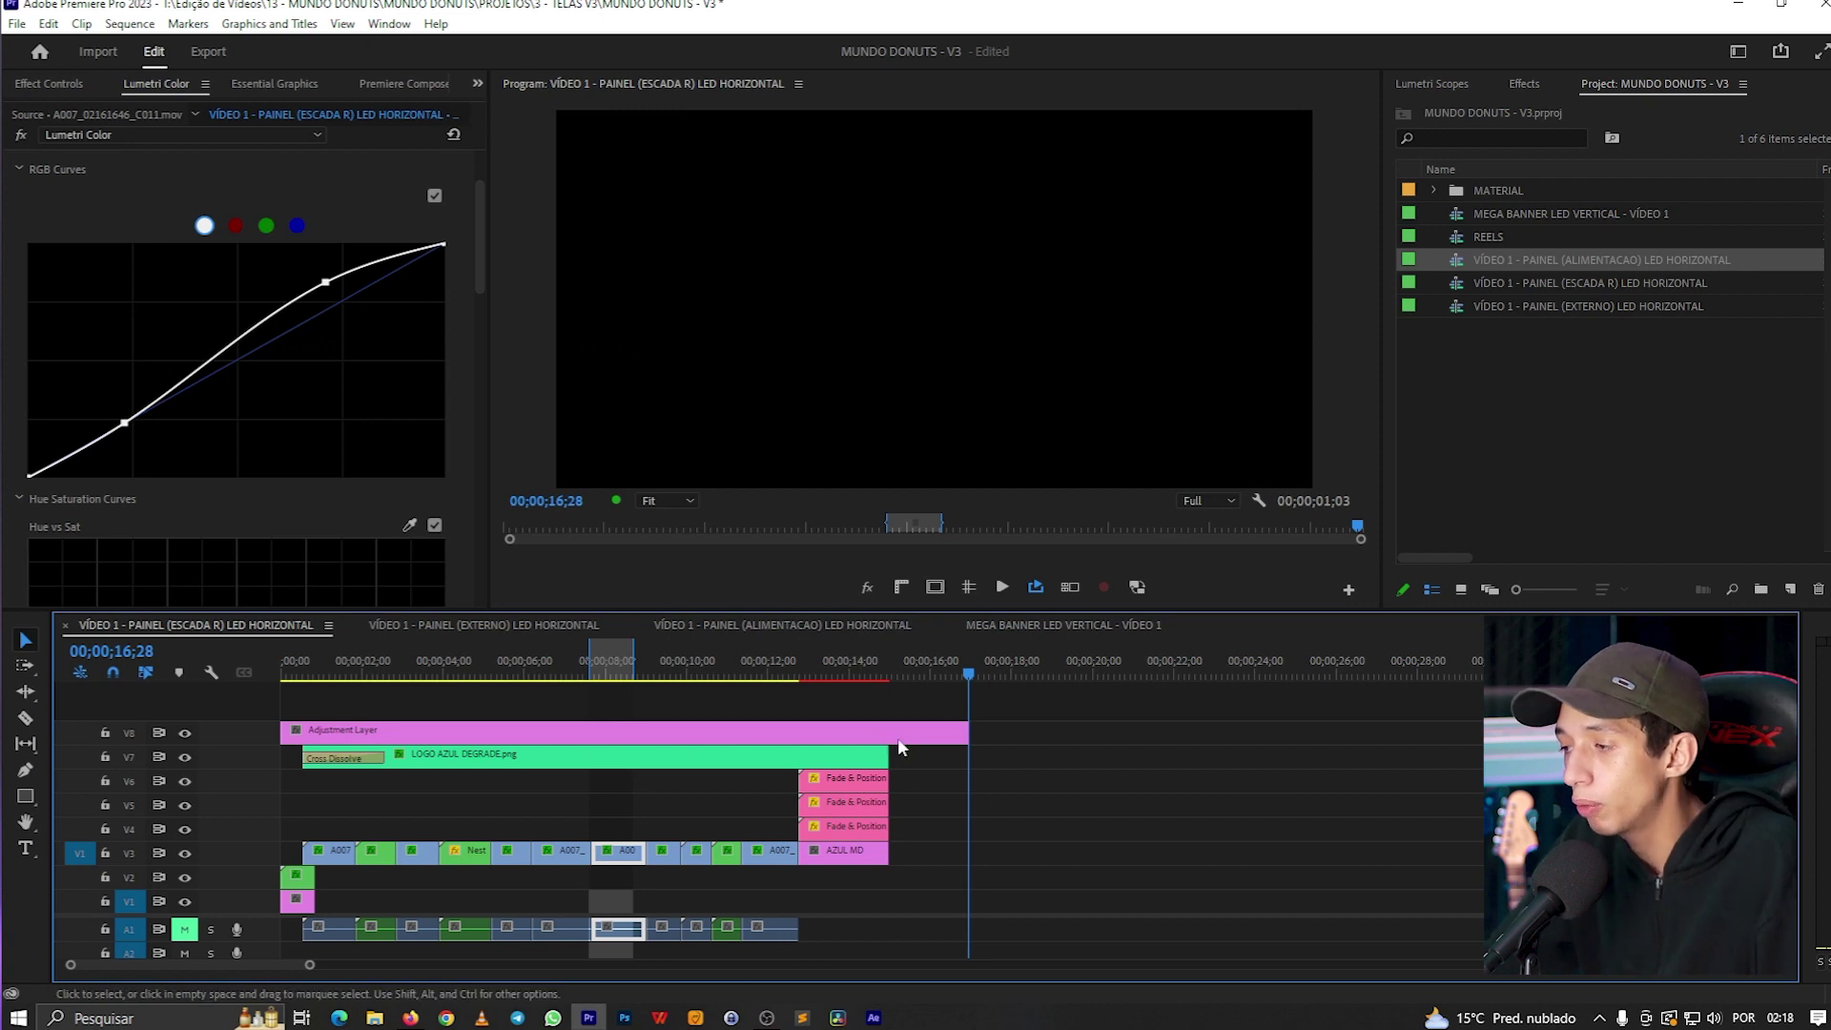
pyautogui.moveTo(968, 732); pyautogui.dragTo(887, 732)
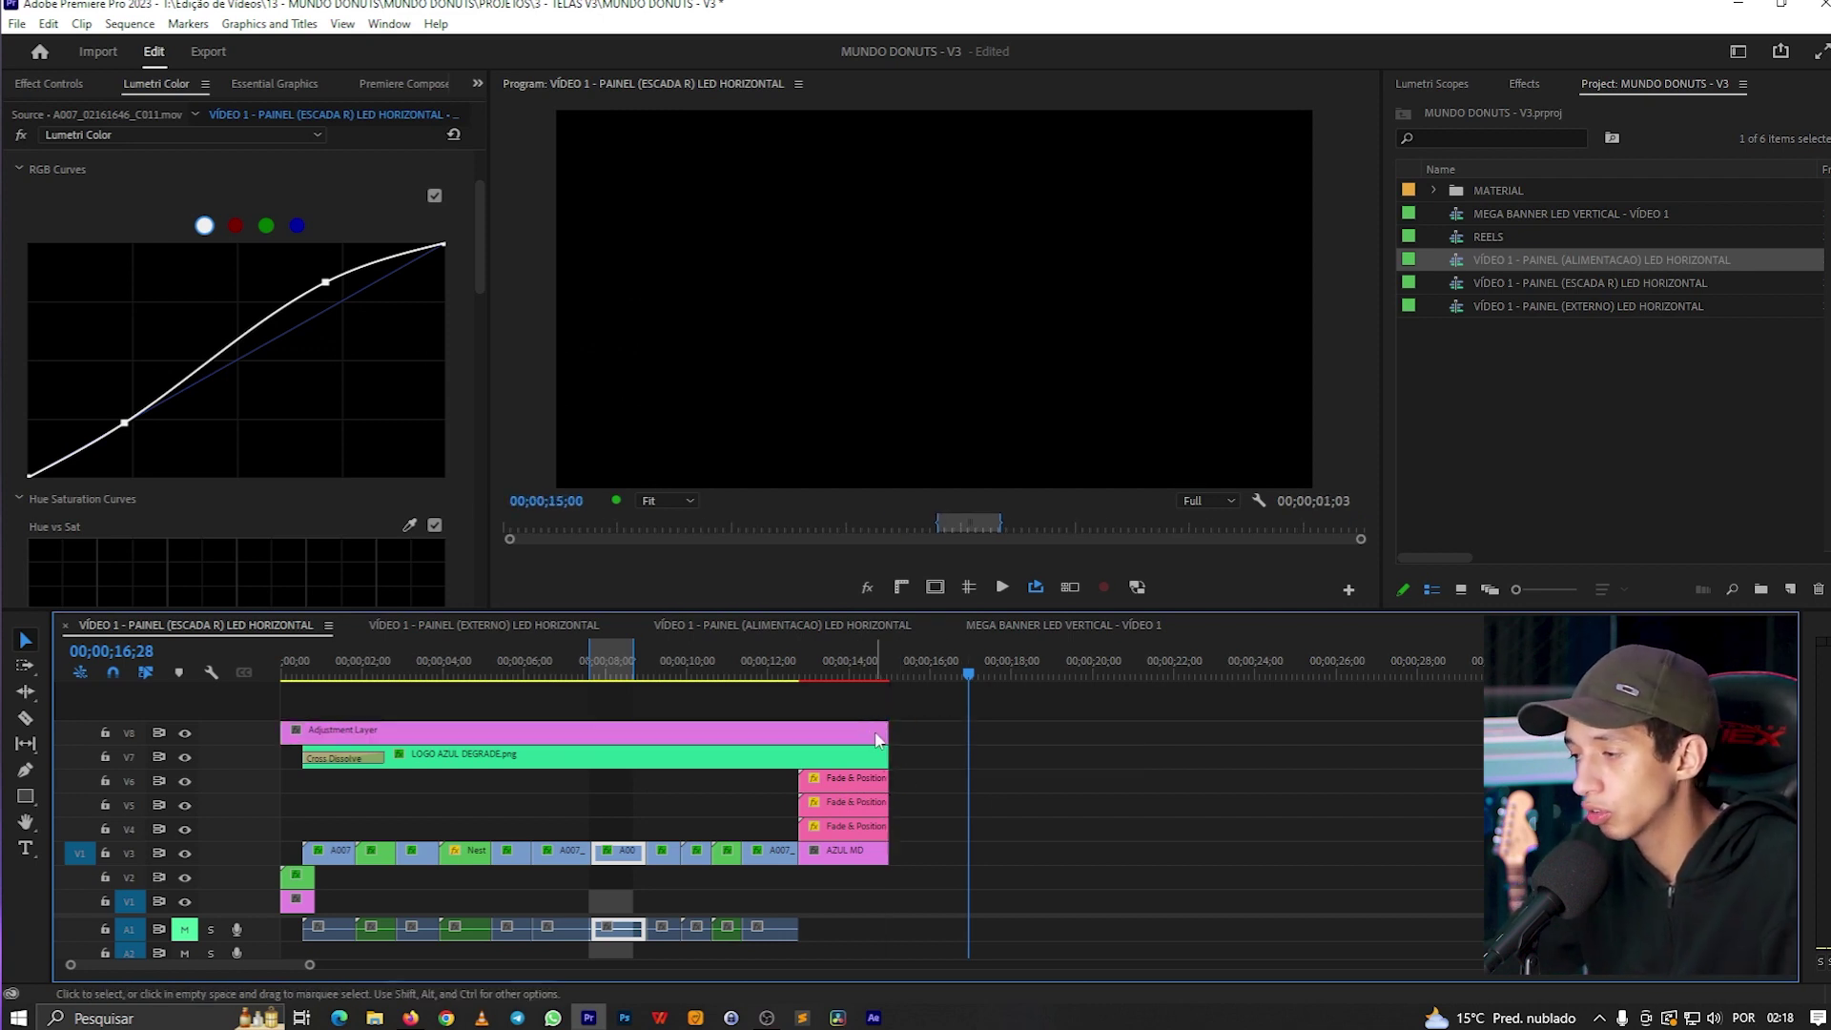
# - Open the VÍDEO 1 - PAINEL (EXTERNO) LED HORIZONTAL sequence, widen the program monitor and review the footage up to 00;00;12;19
pyautogui.click(465, 627)
pyautogui.click(398, 661)
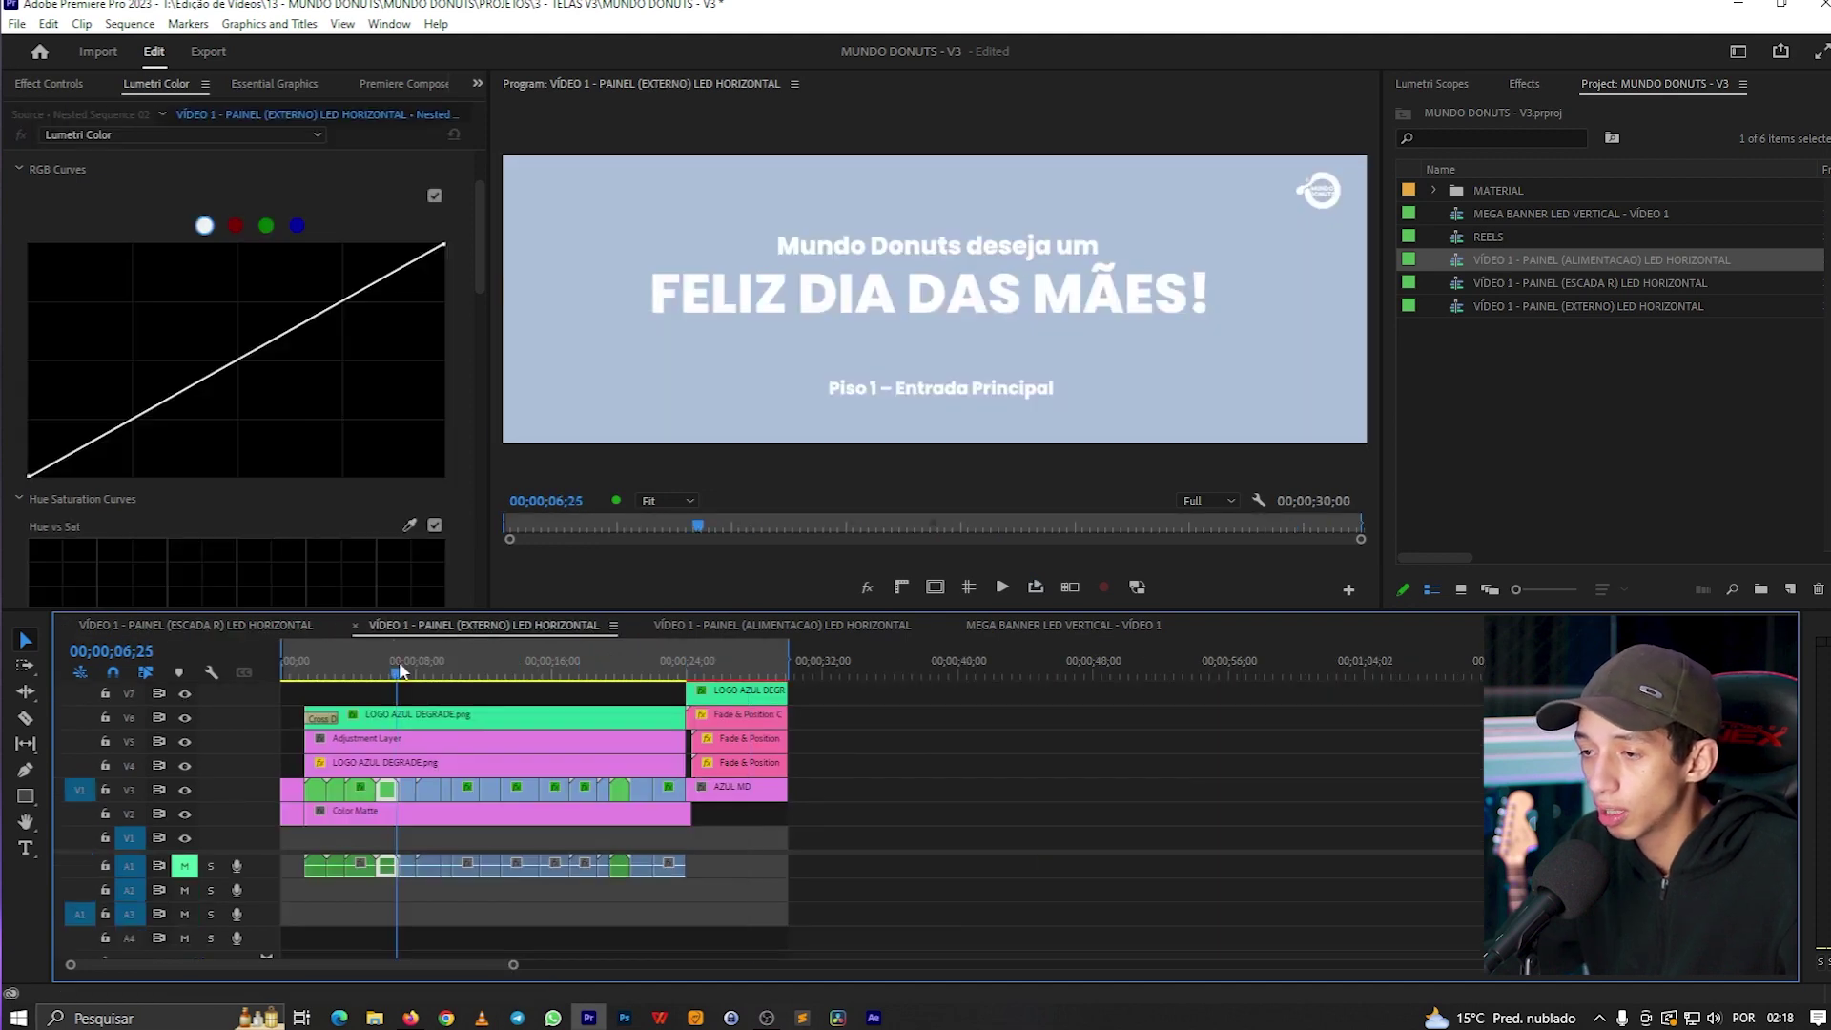
pyautogui.click(462, 667)
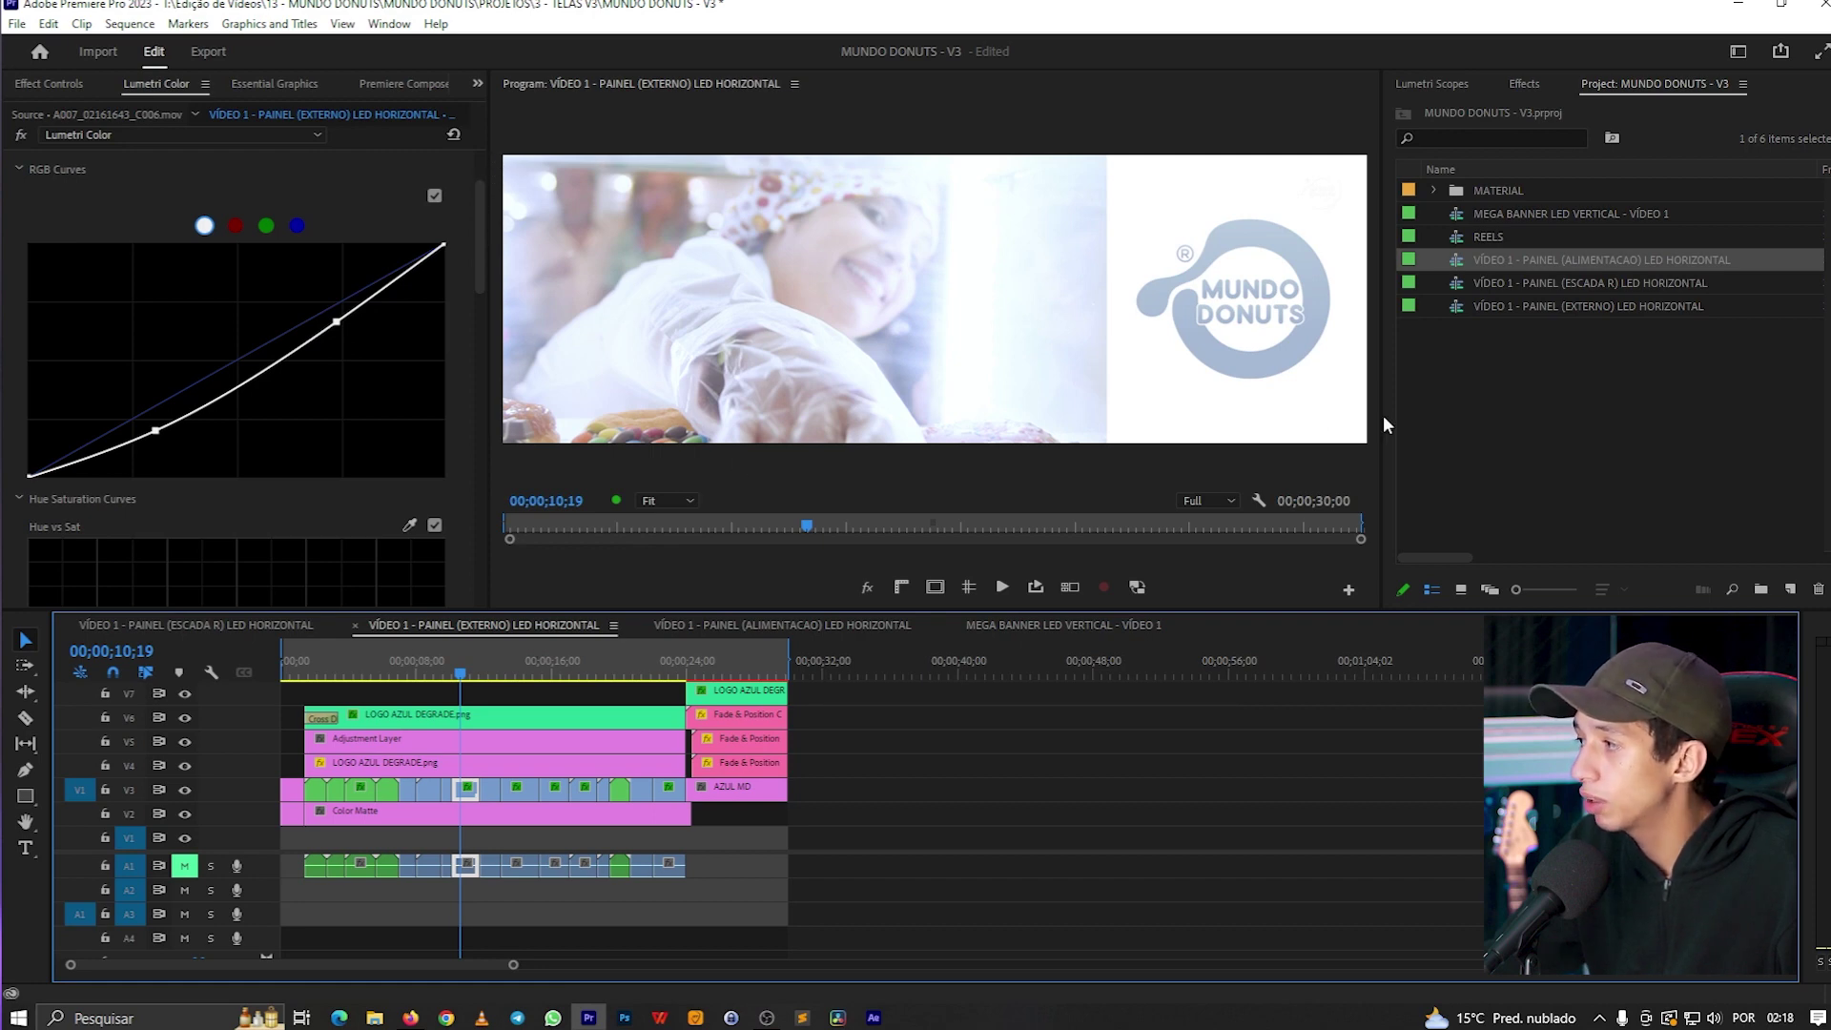
pyautogui.moveTo(1380, 414); pyautogui.dragTo(1424, 416)
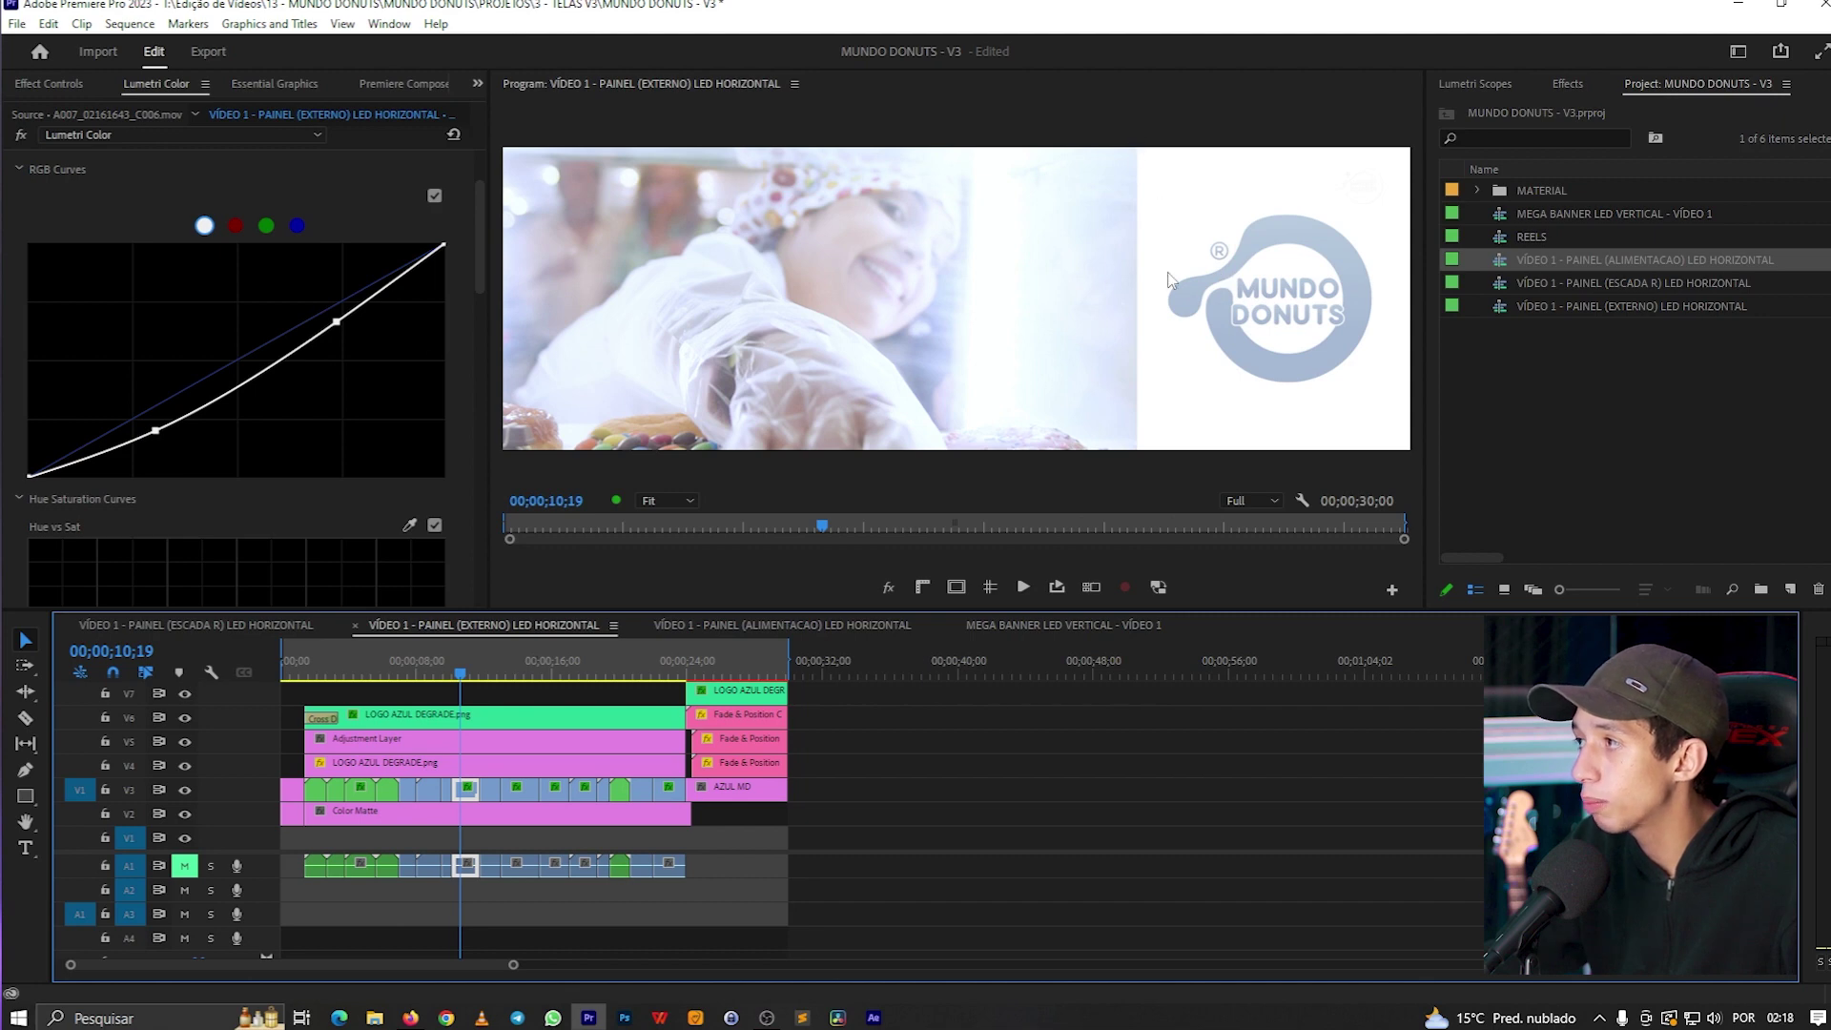
pyautogui.click(322, 652)
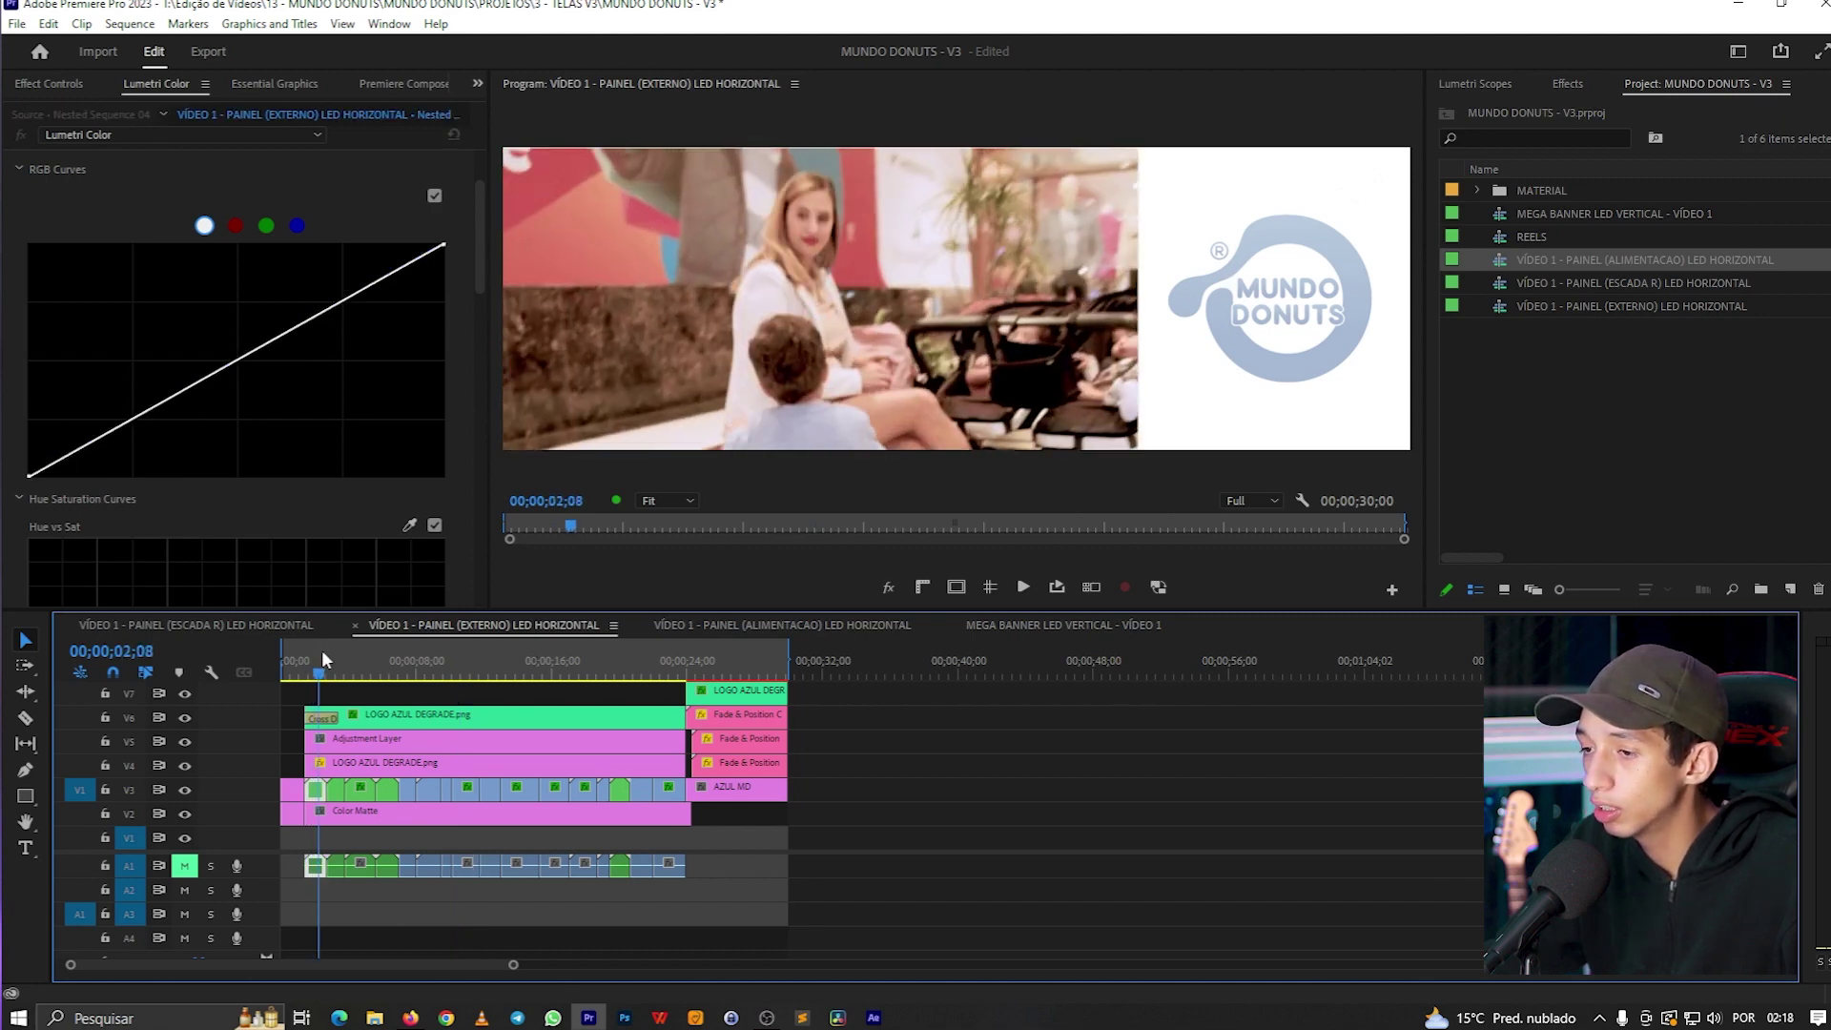
pyautogui.moveTo(324, 649); pyautogui.dragTo(500, 639)
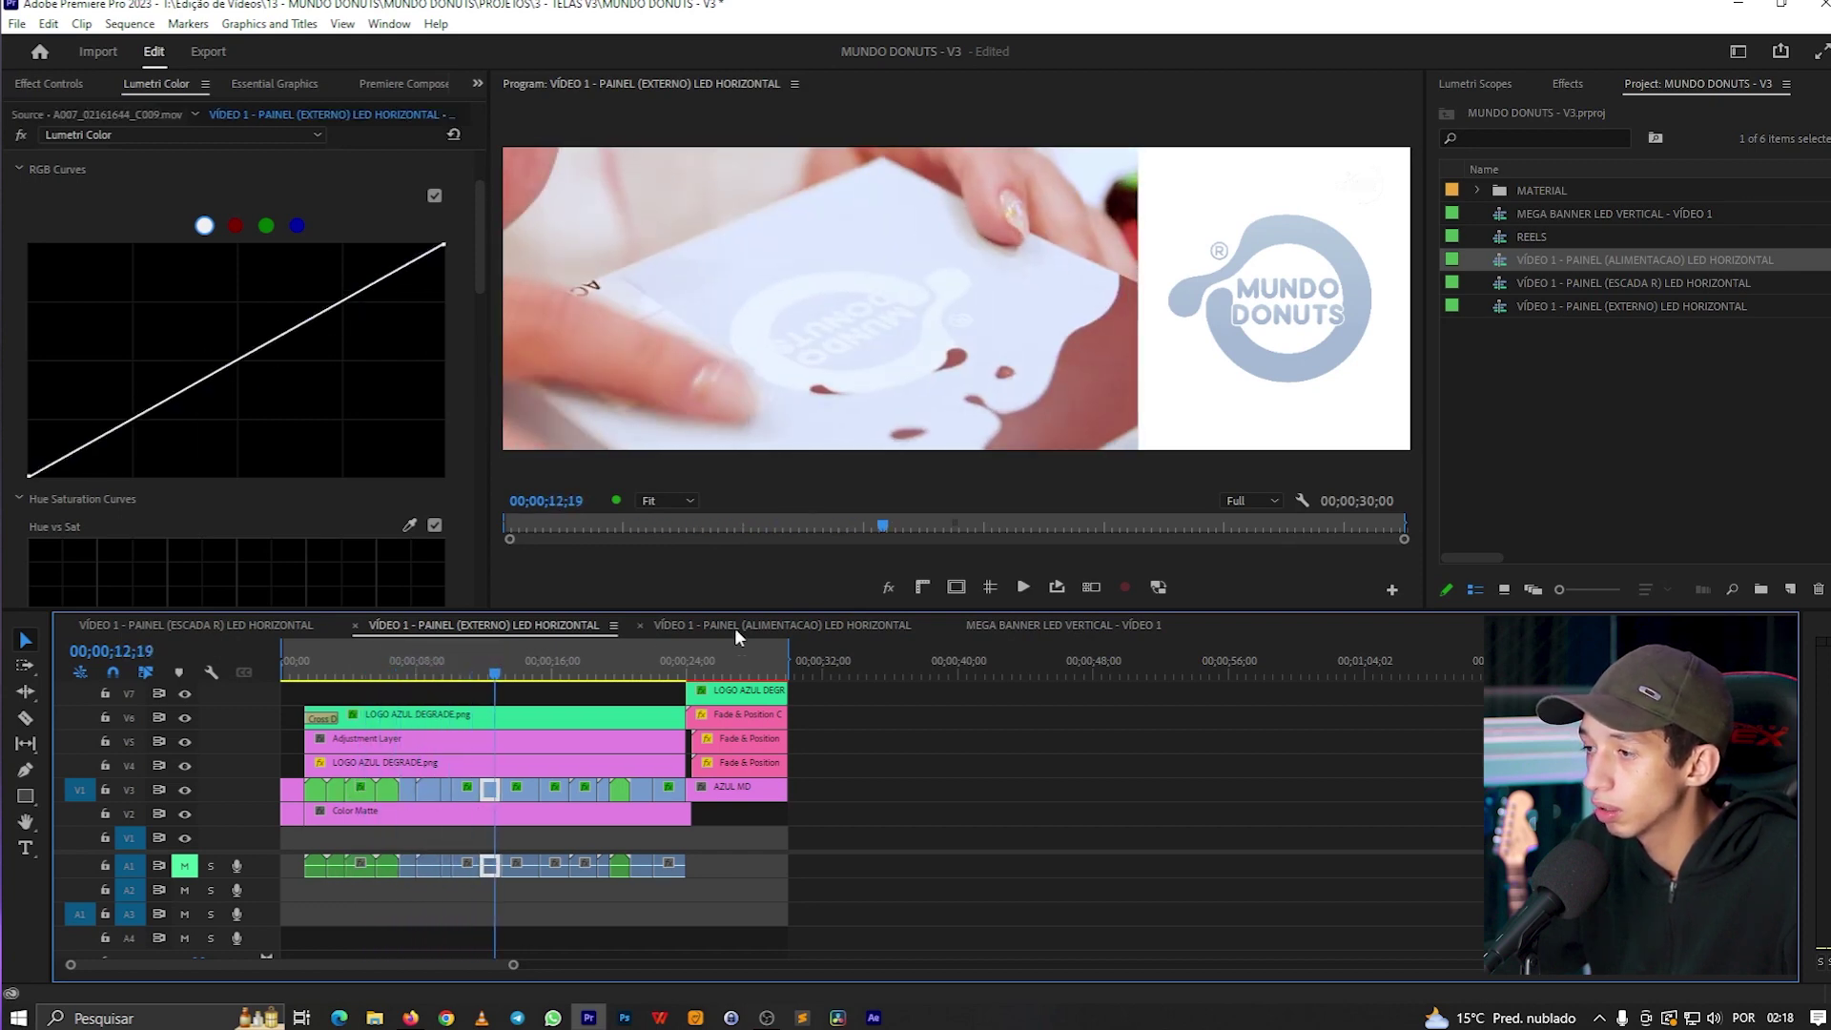
# - Compare the PAINEL (EXTERNO) sequence with the PAINEL (ALIMENTACAO) sequence, viewing the latter at 00;00;09;04
pyautogui.click(738, 626)
pyautogui.click(518, 624)
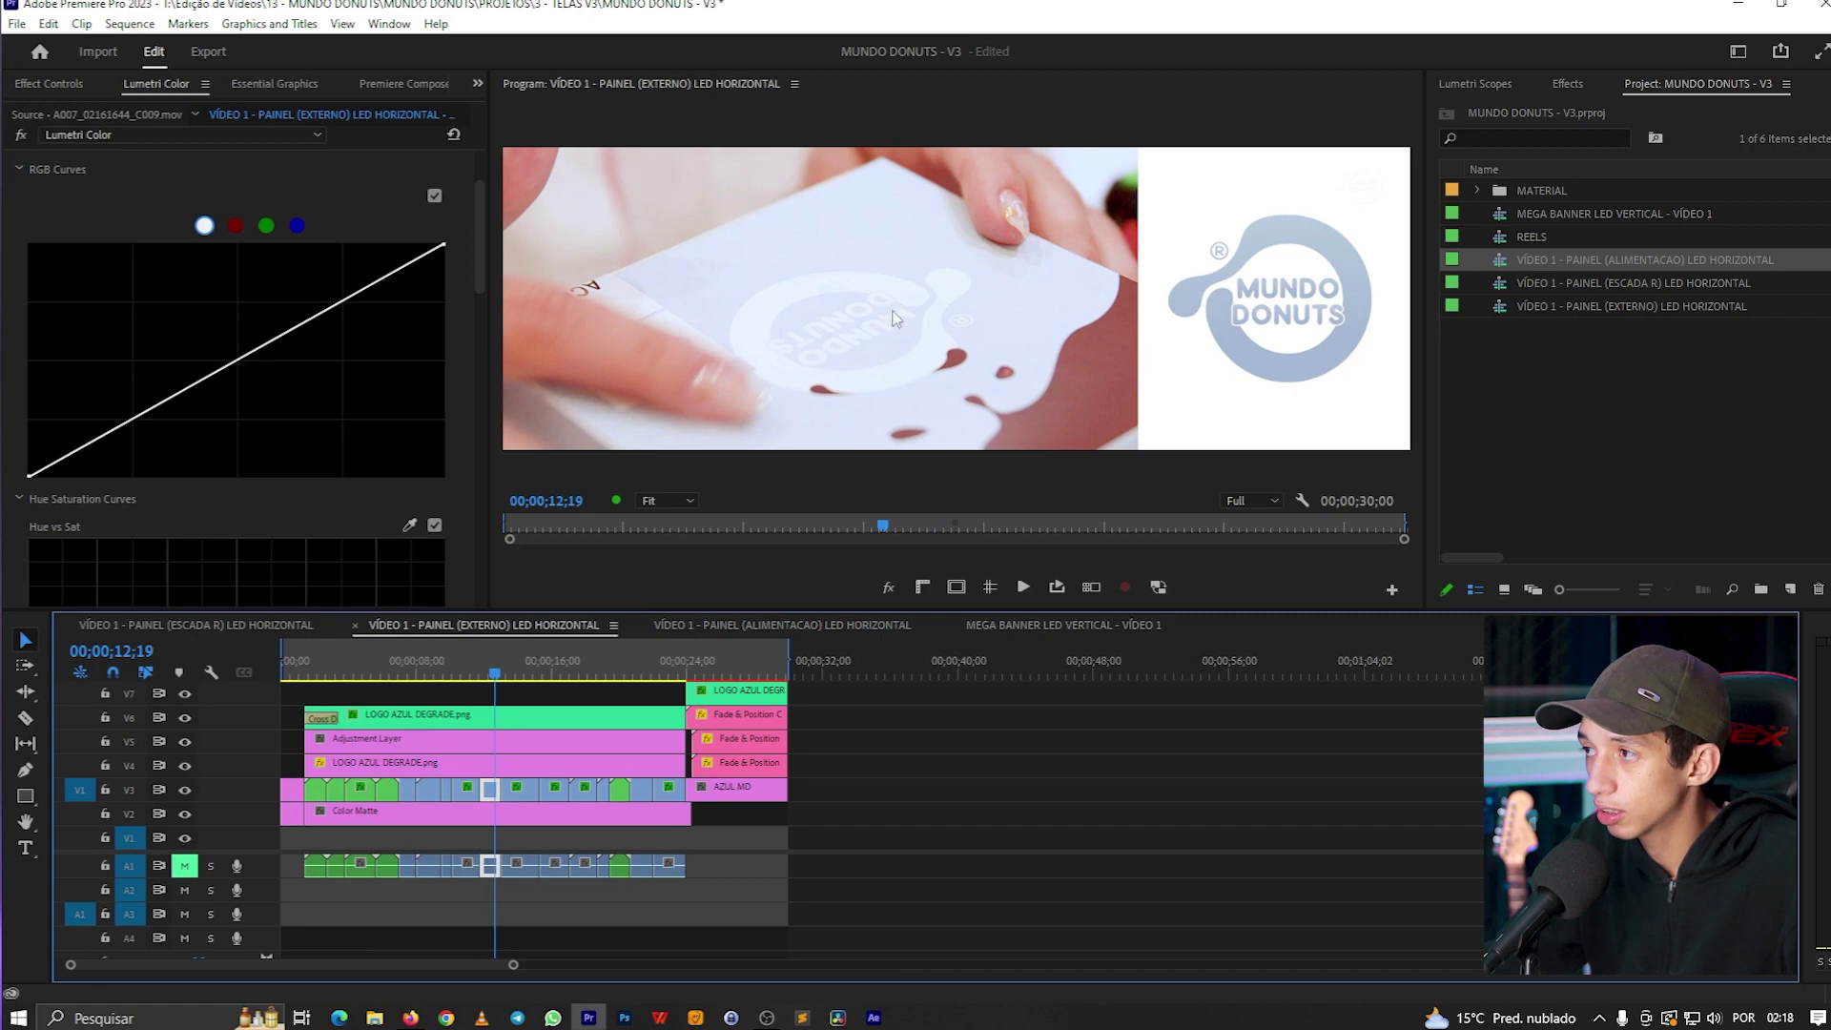
pyautogui.click(719, 626)
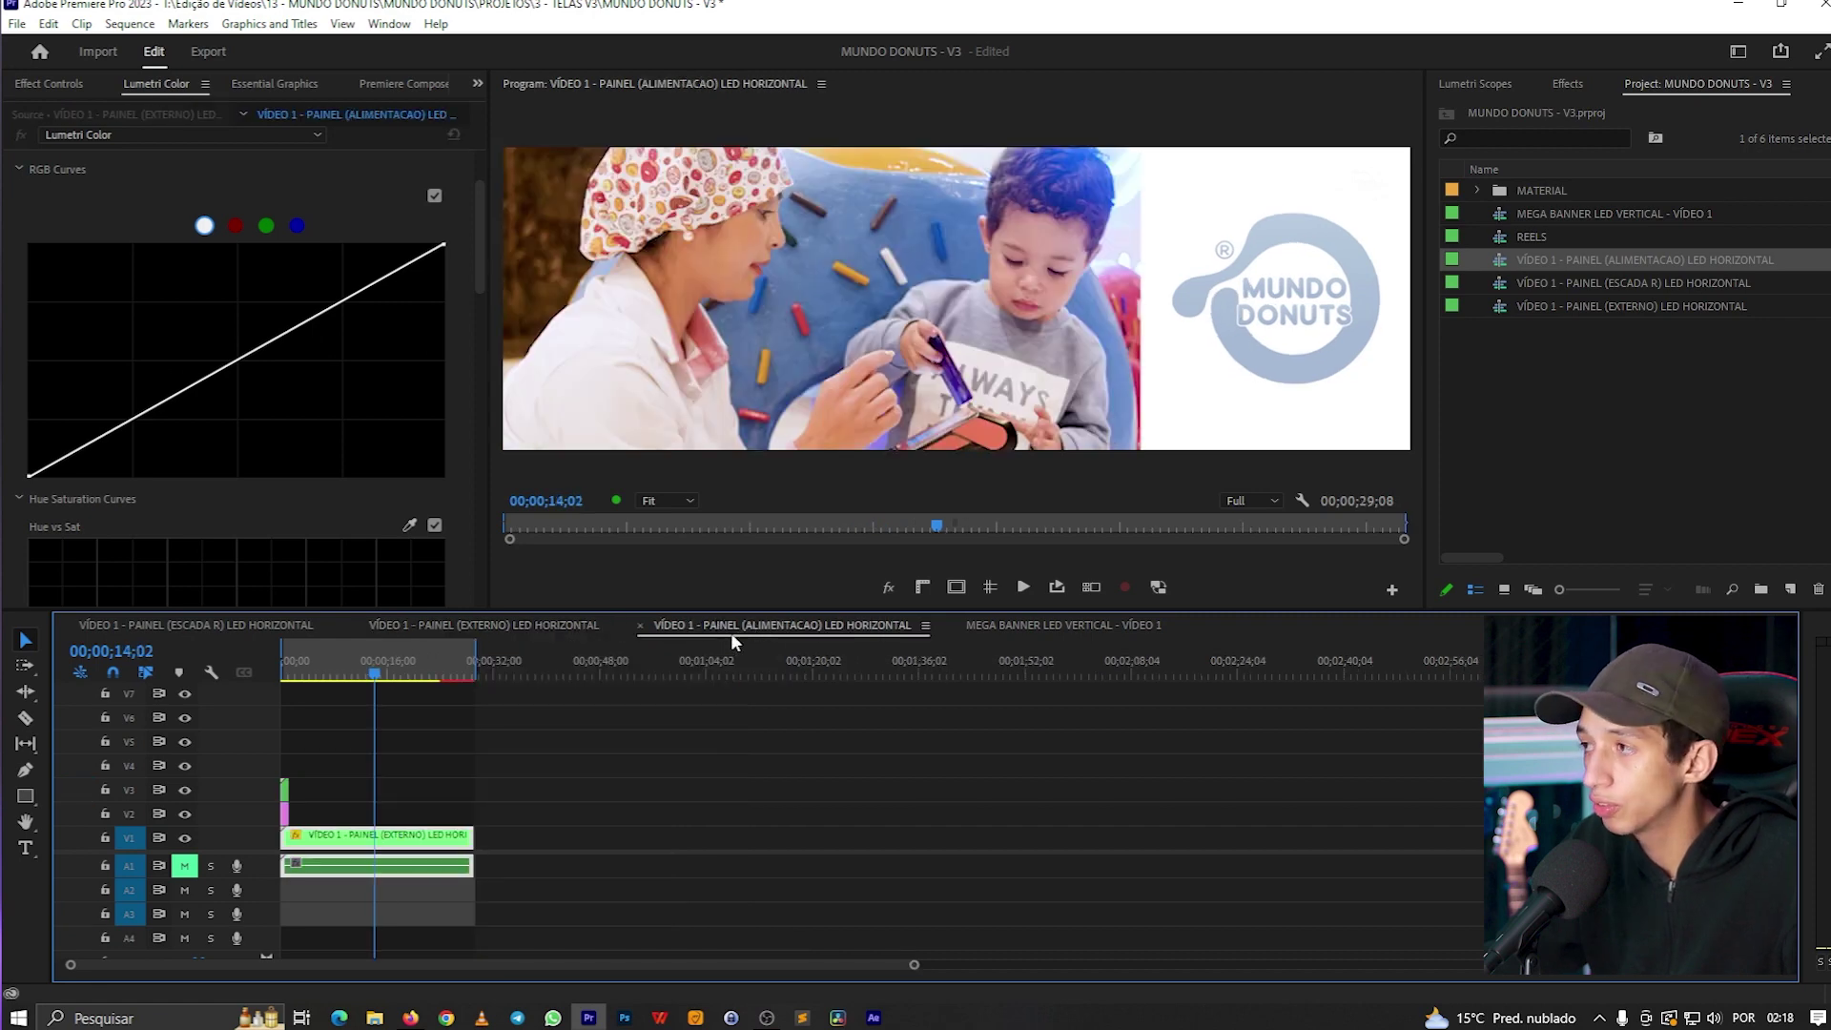
pyautogui.click(341, 668)
pyautogui.click(336, 798)
pyautogui.click(381, 865)
pyautogui.click(484, 625)
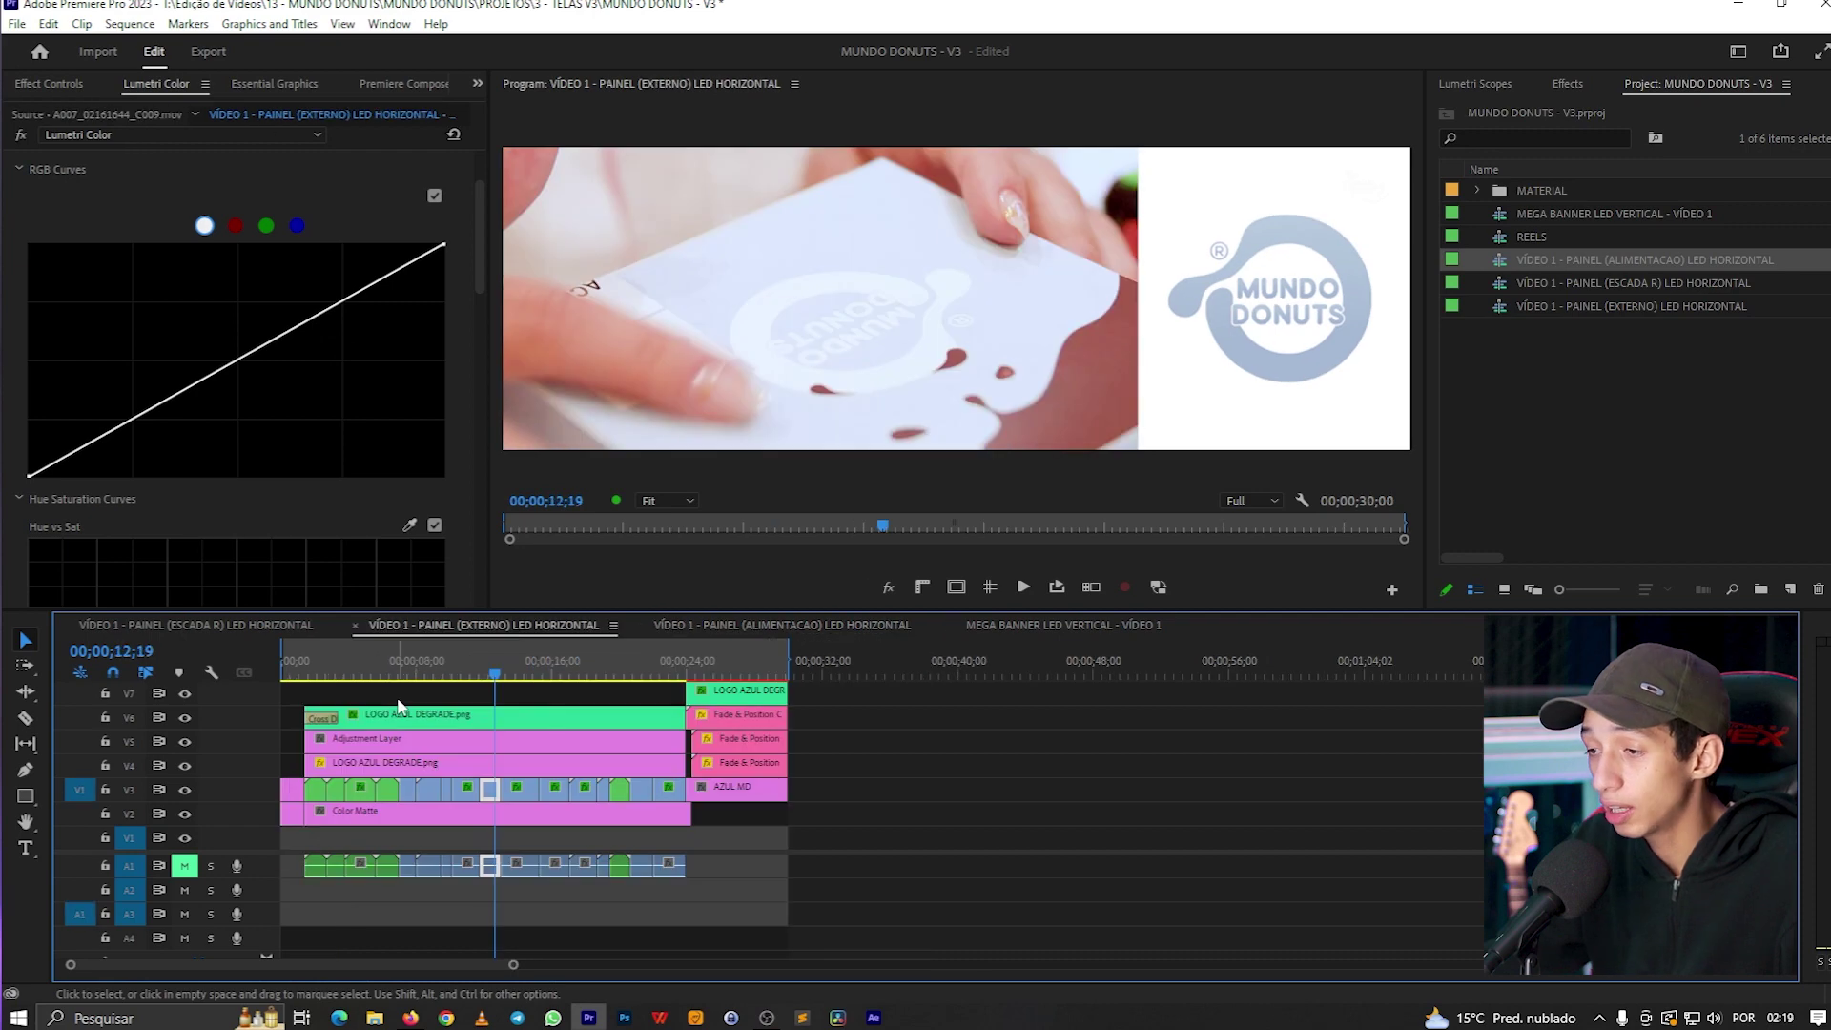
pyautogui.click(704, 626)
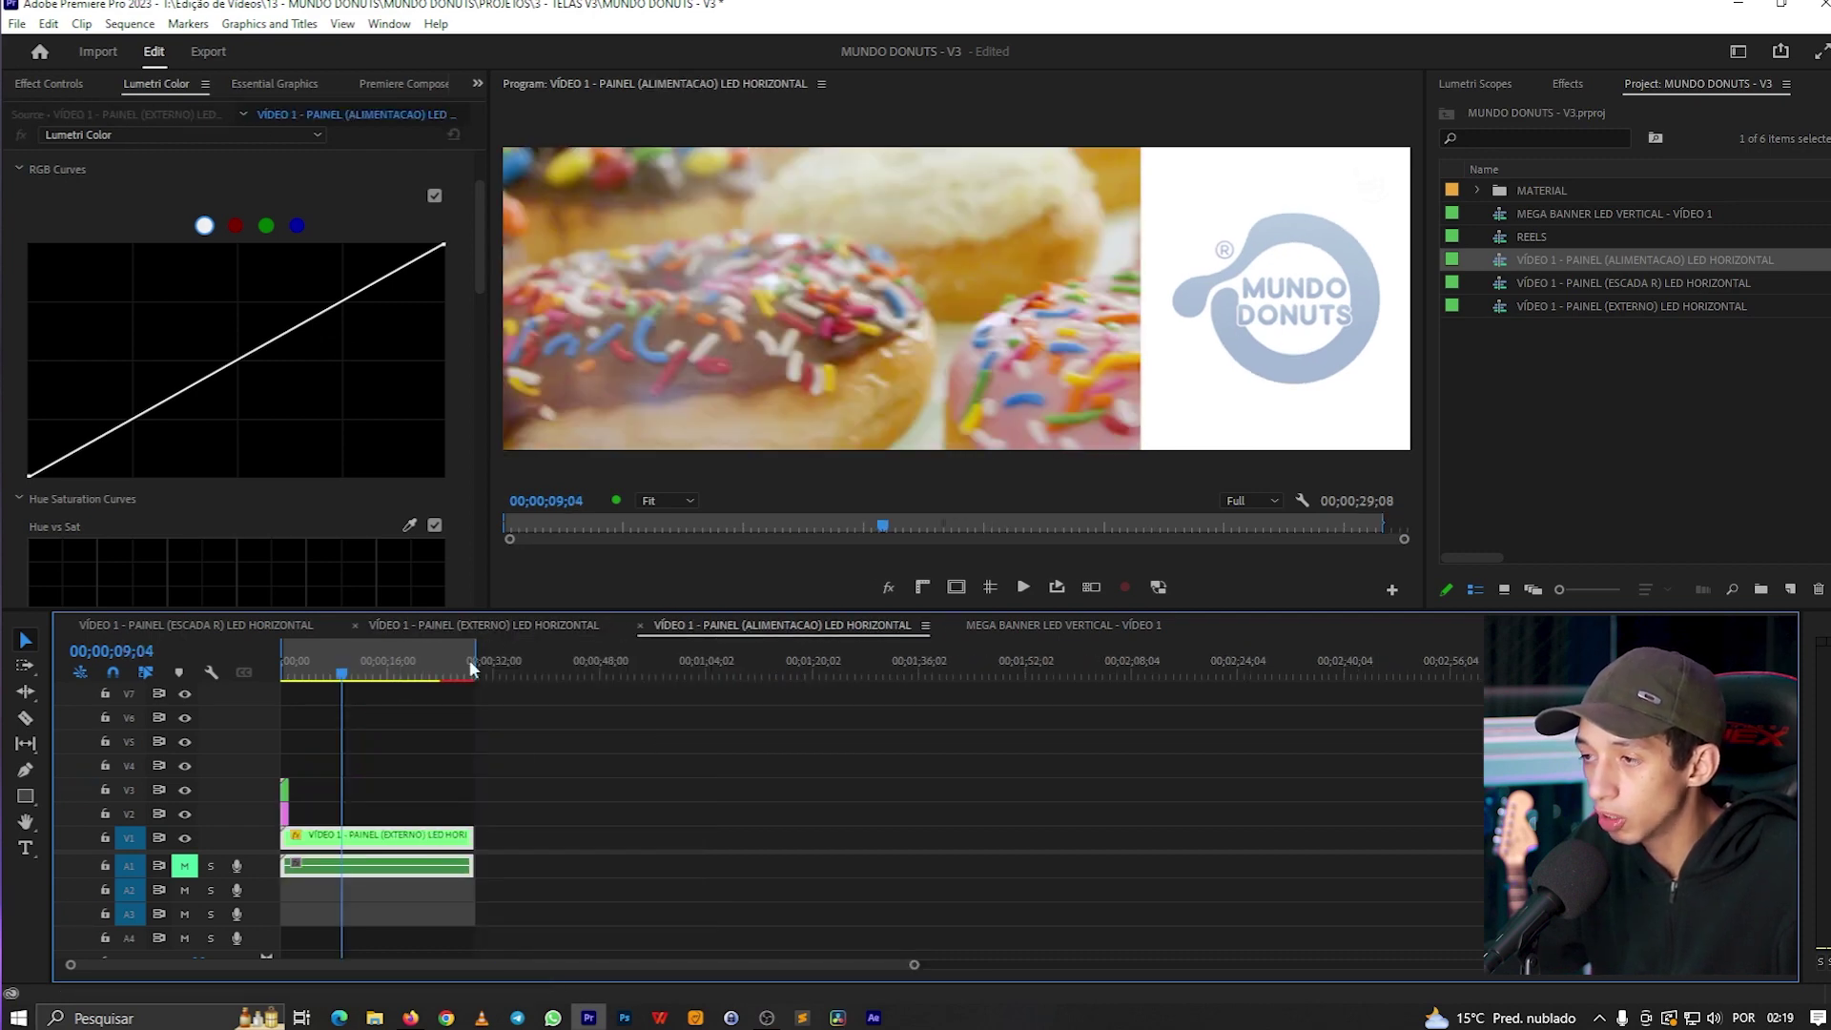
pyautogui.click(482, 626)
pyautogui.click(706, 625)
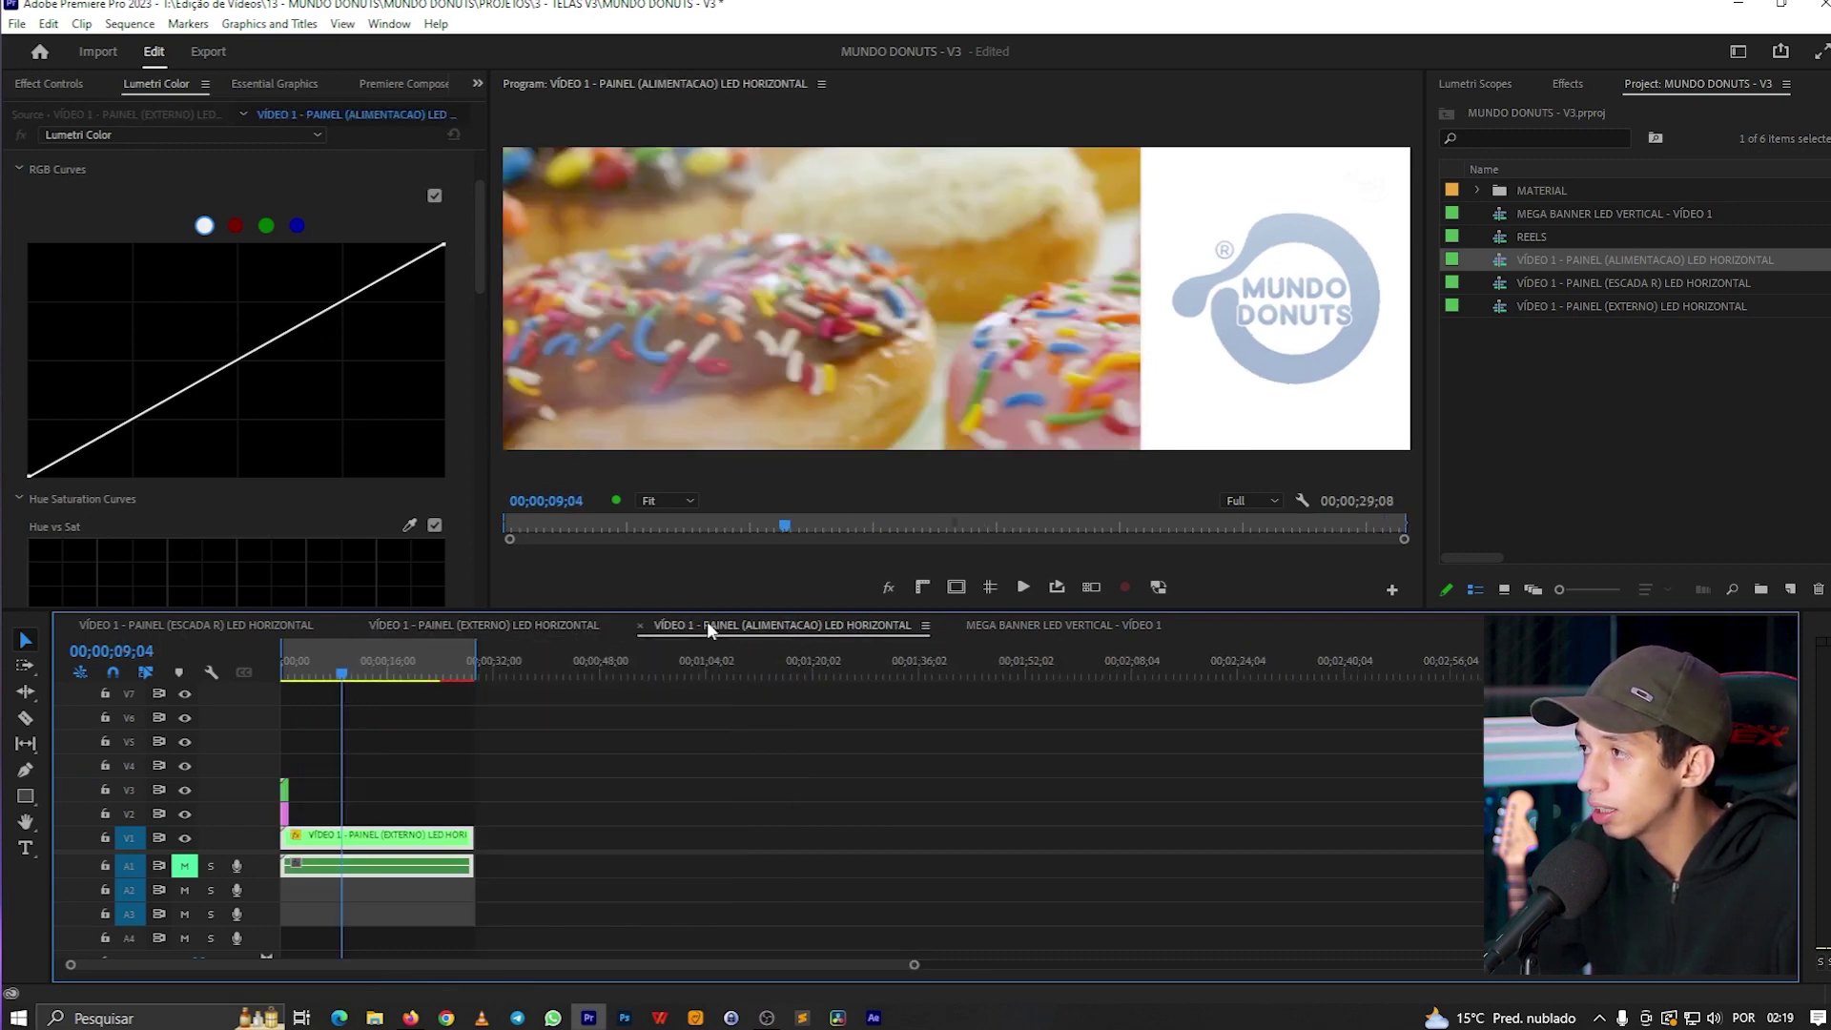
pyautogui.click(523, 625)
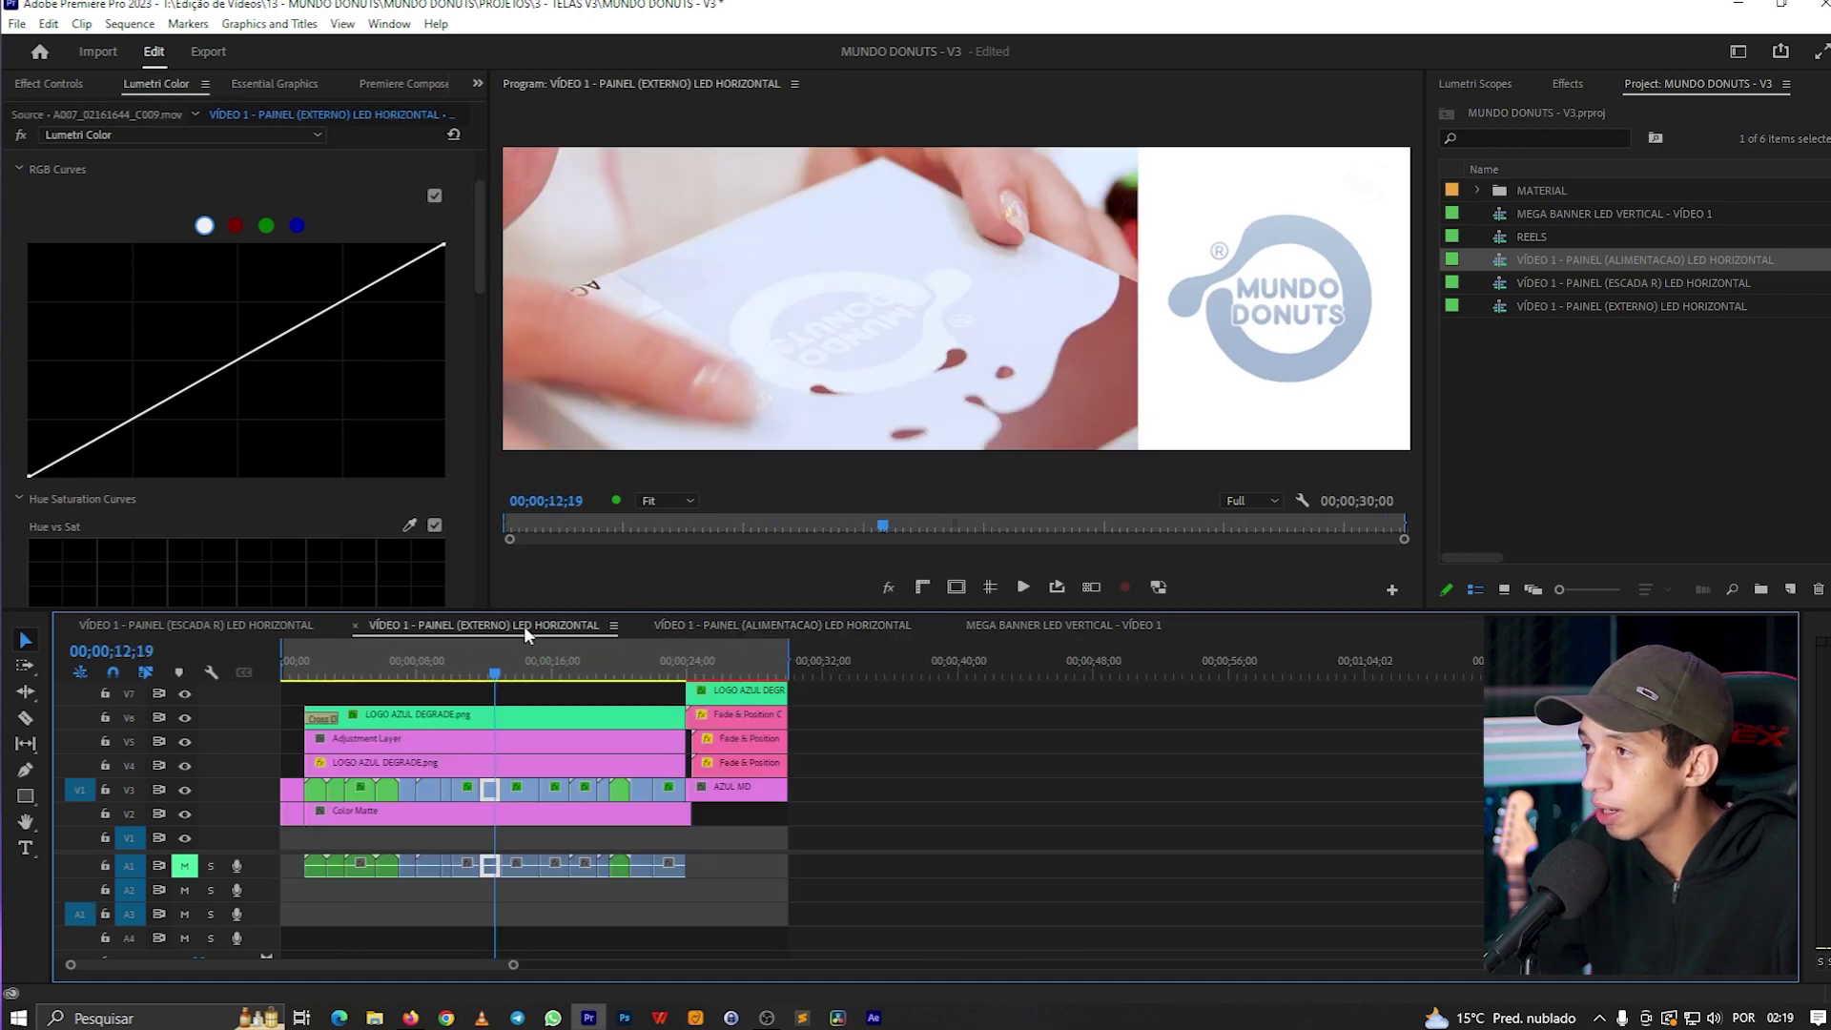
pyautogui.click(748, 626)
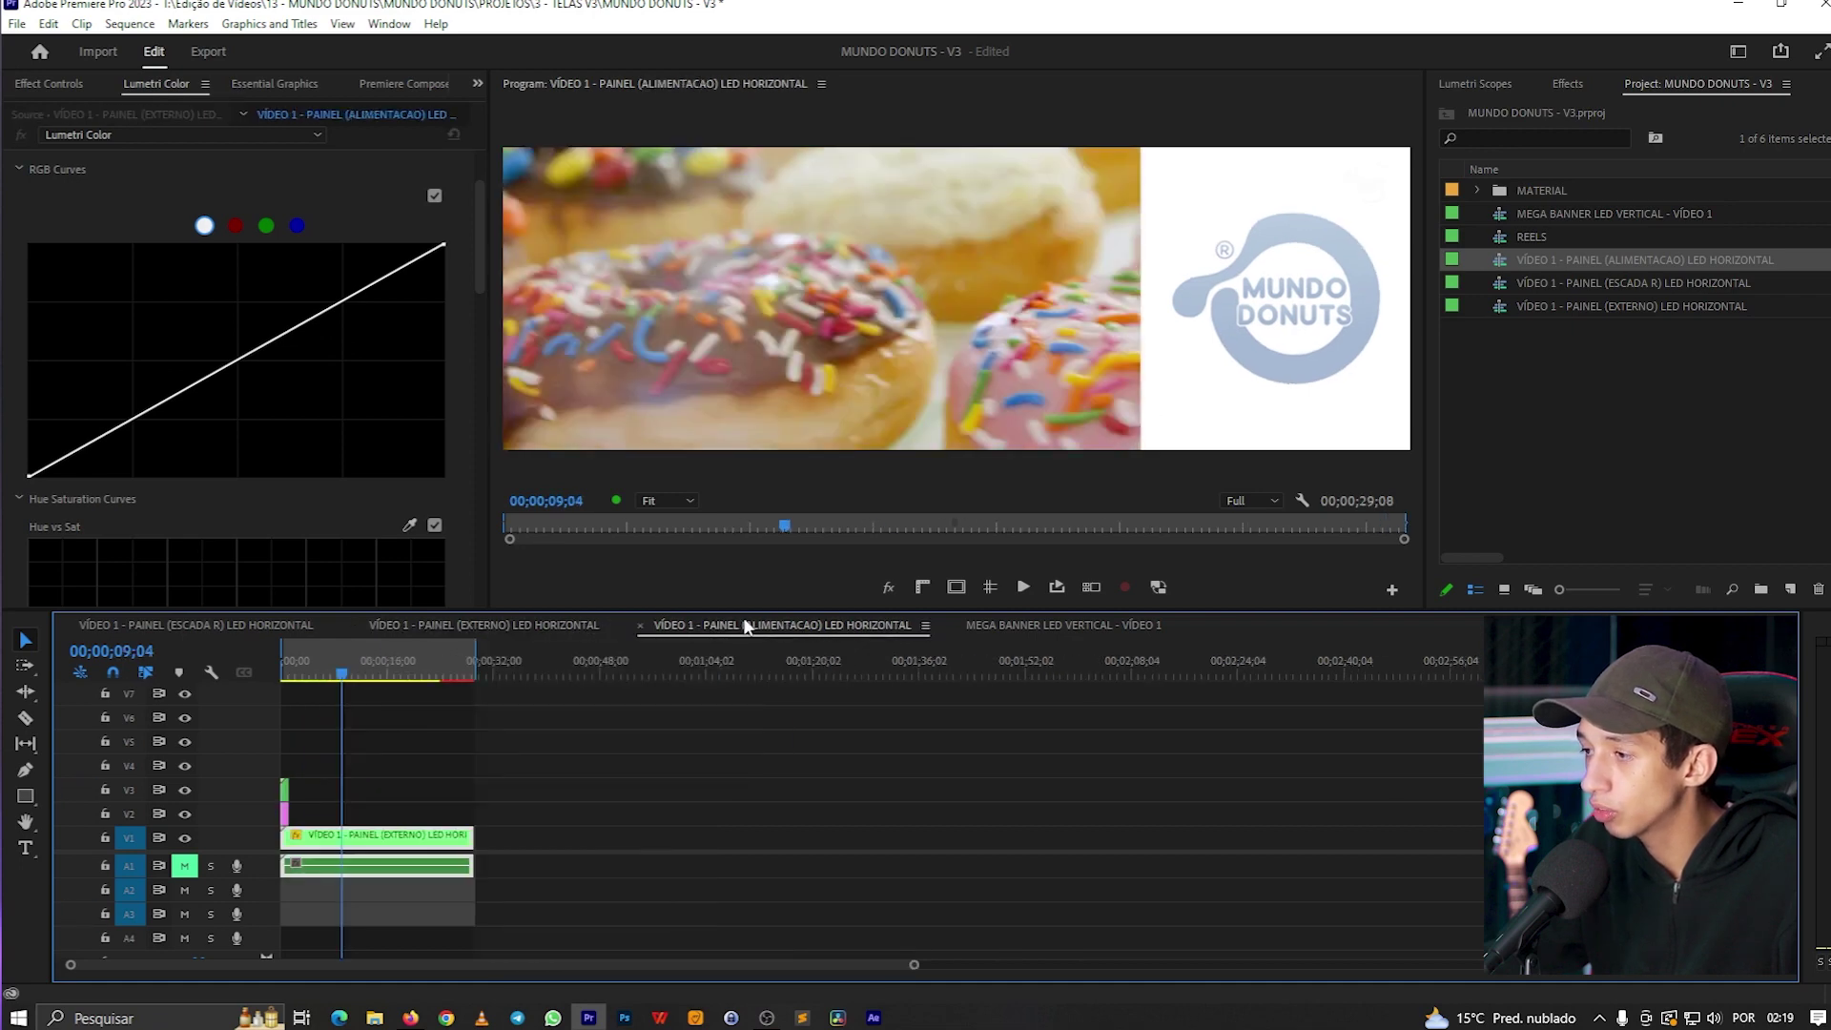
# - Open the MEGA BANNER LED VERTICAL - VÍDEO 1 sequence and review its footage at 00;00;06;04 and 00;00;24;25
pyautogui.click(1020, 622)
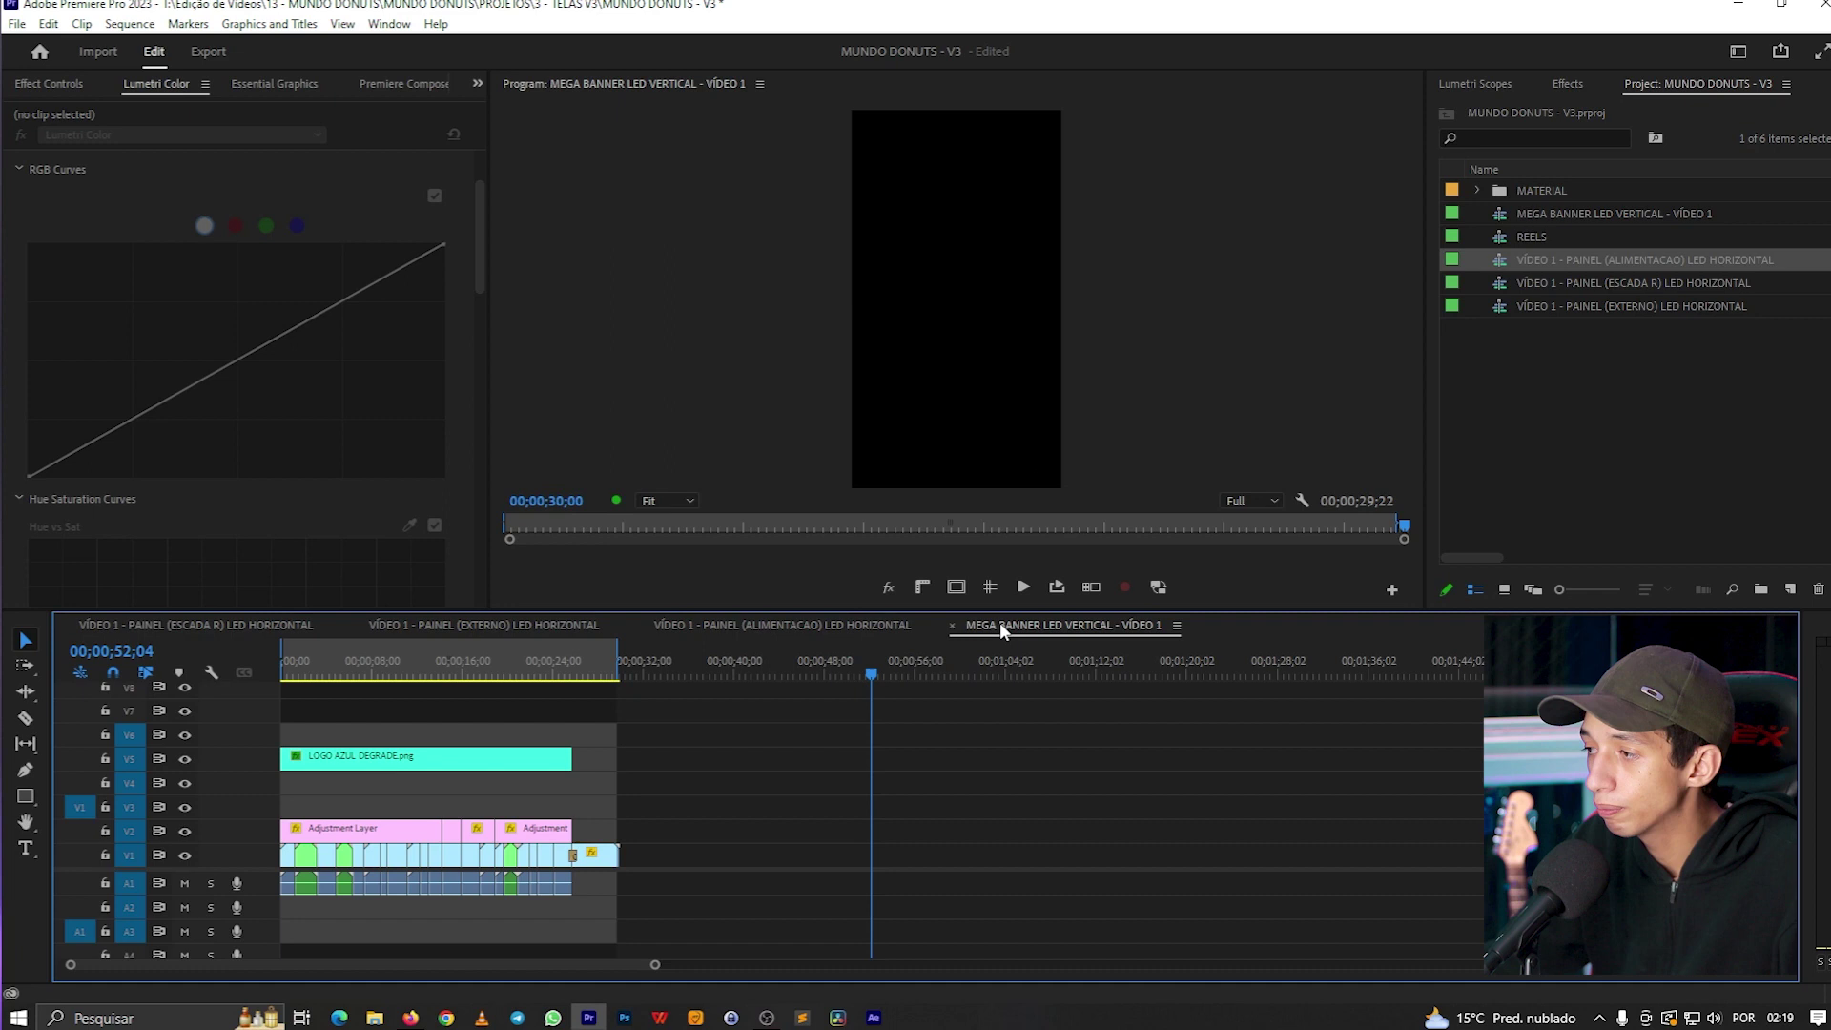
pyautogui.moveTo(341, 664)
pyautogui.mouseDown()
pyautogui.moveTo(282, 666)
pyautogui.moveTo(352, 649)
pyautogui.mouseUp()
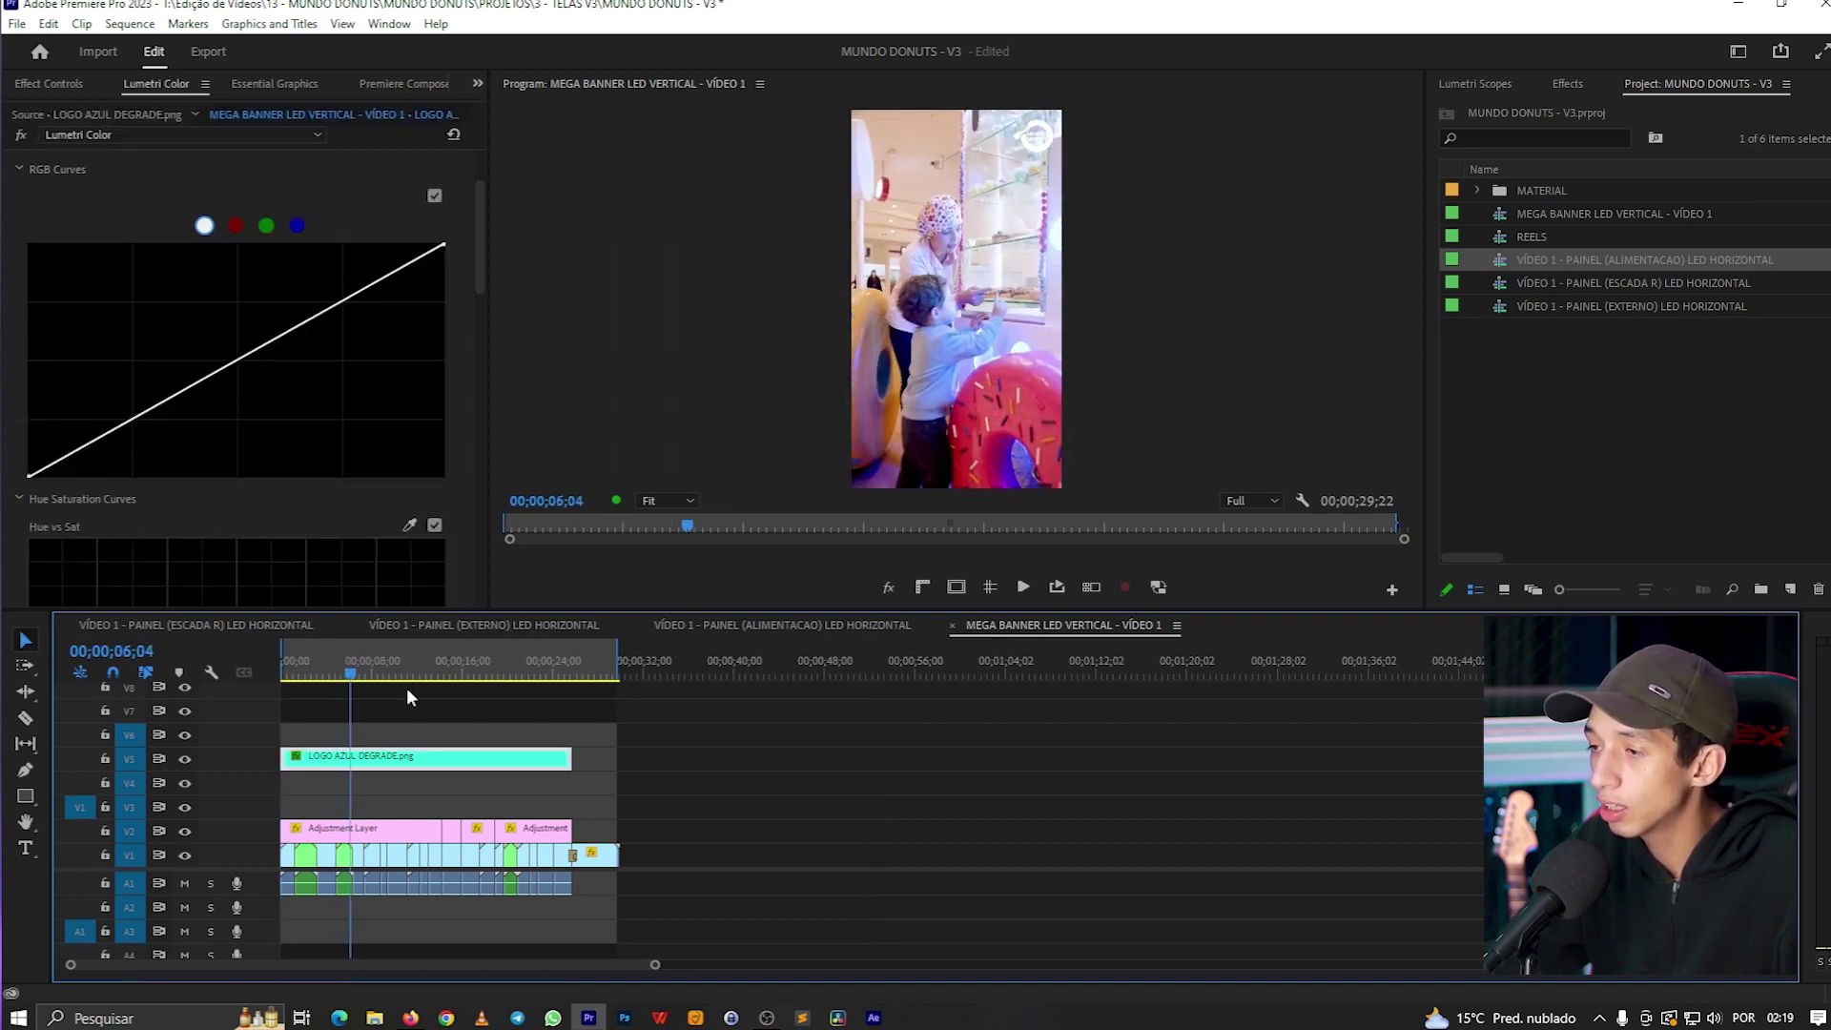
pyautogui.press('=')
pyautogui.press('=')
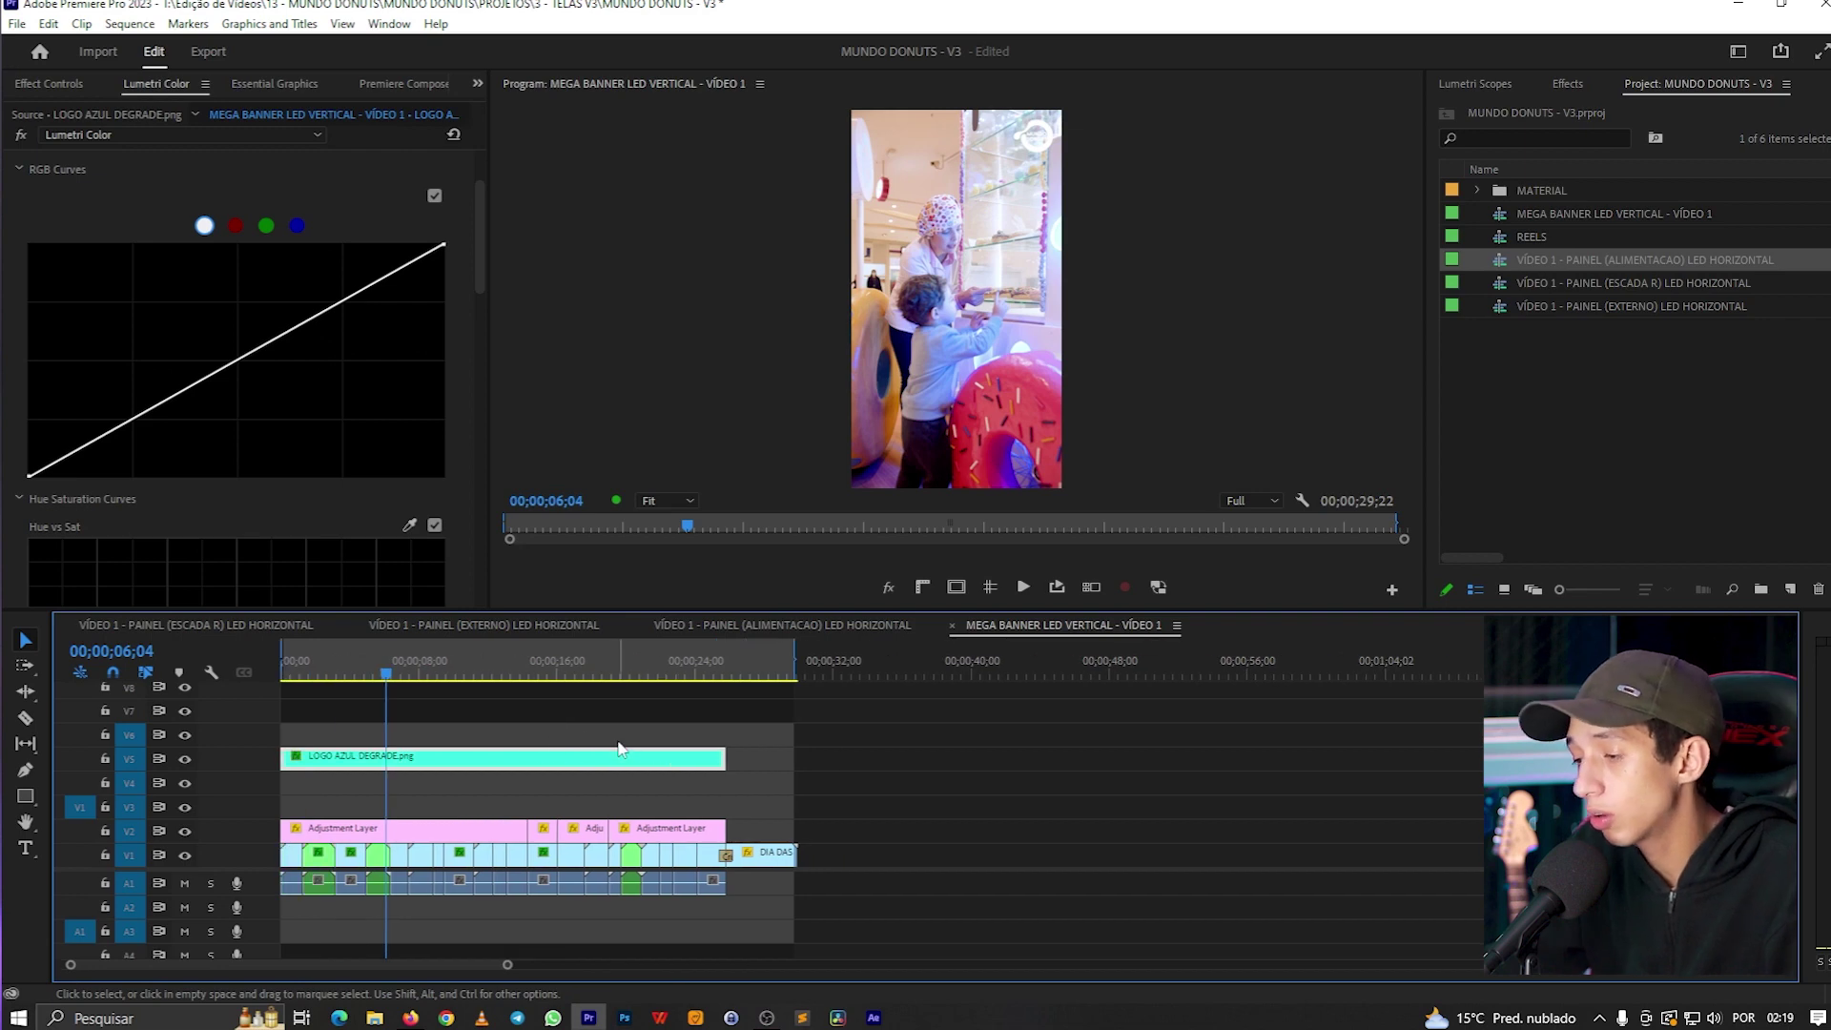
pyautogui.moveTo(696, 673); pyautogui.dragTo(711, 677)
pyautogui.click(775, 732)
pyautogui.press('=')
pyautogui.press('=')
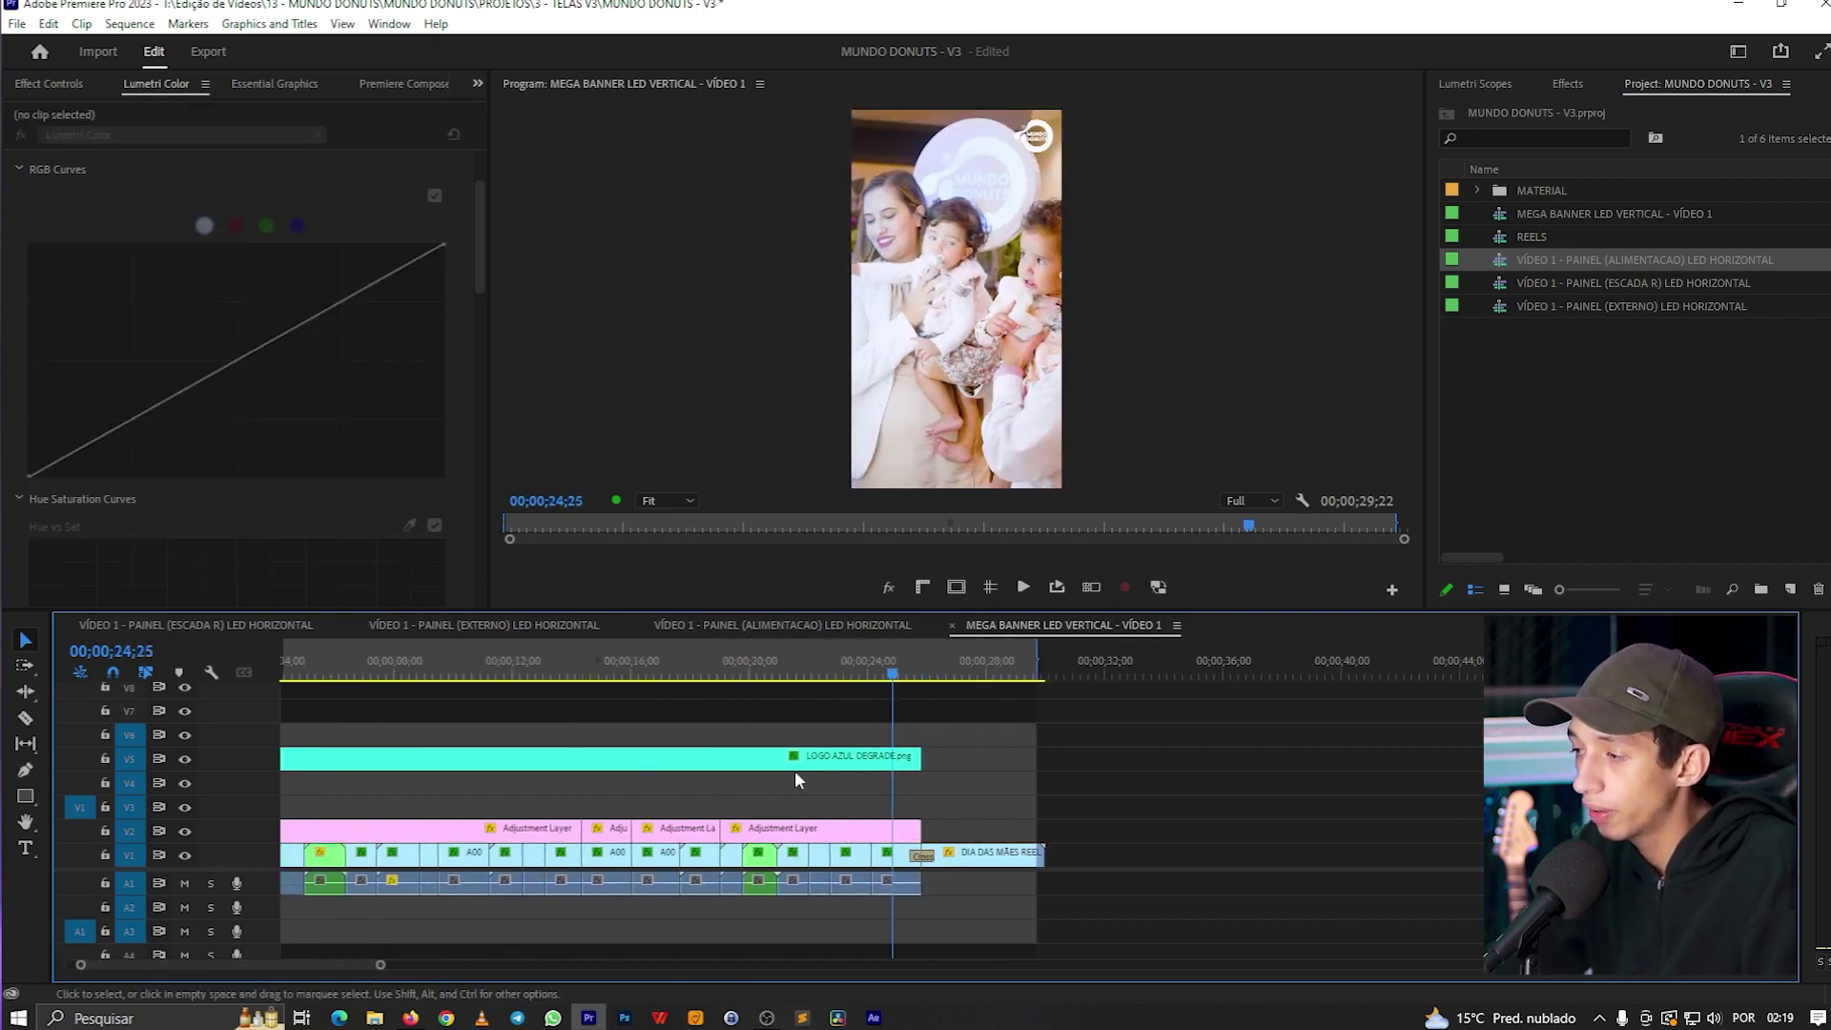
# - Extend the vertical banner sequence's out point to 00;00;30;00, flush with the end of the DIA DAS MÃES REELS clip
pyautogui.moveTo(1049, 673); pyautogui.dragTo(1069, 670)
pyautogui.press('=')
pyautogui.press('=')
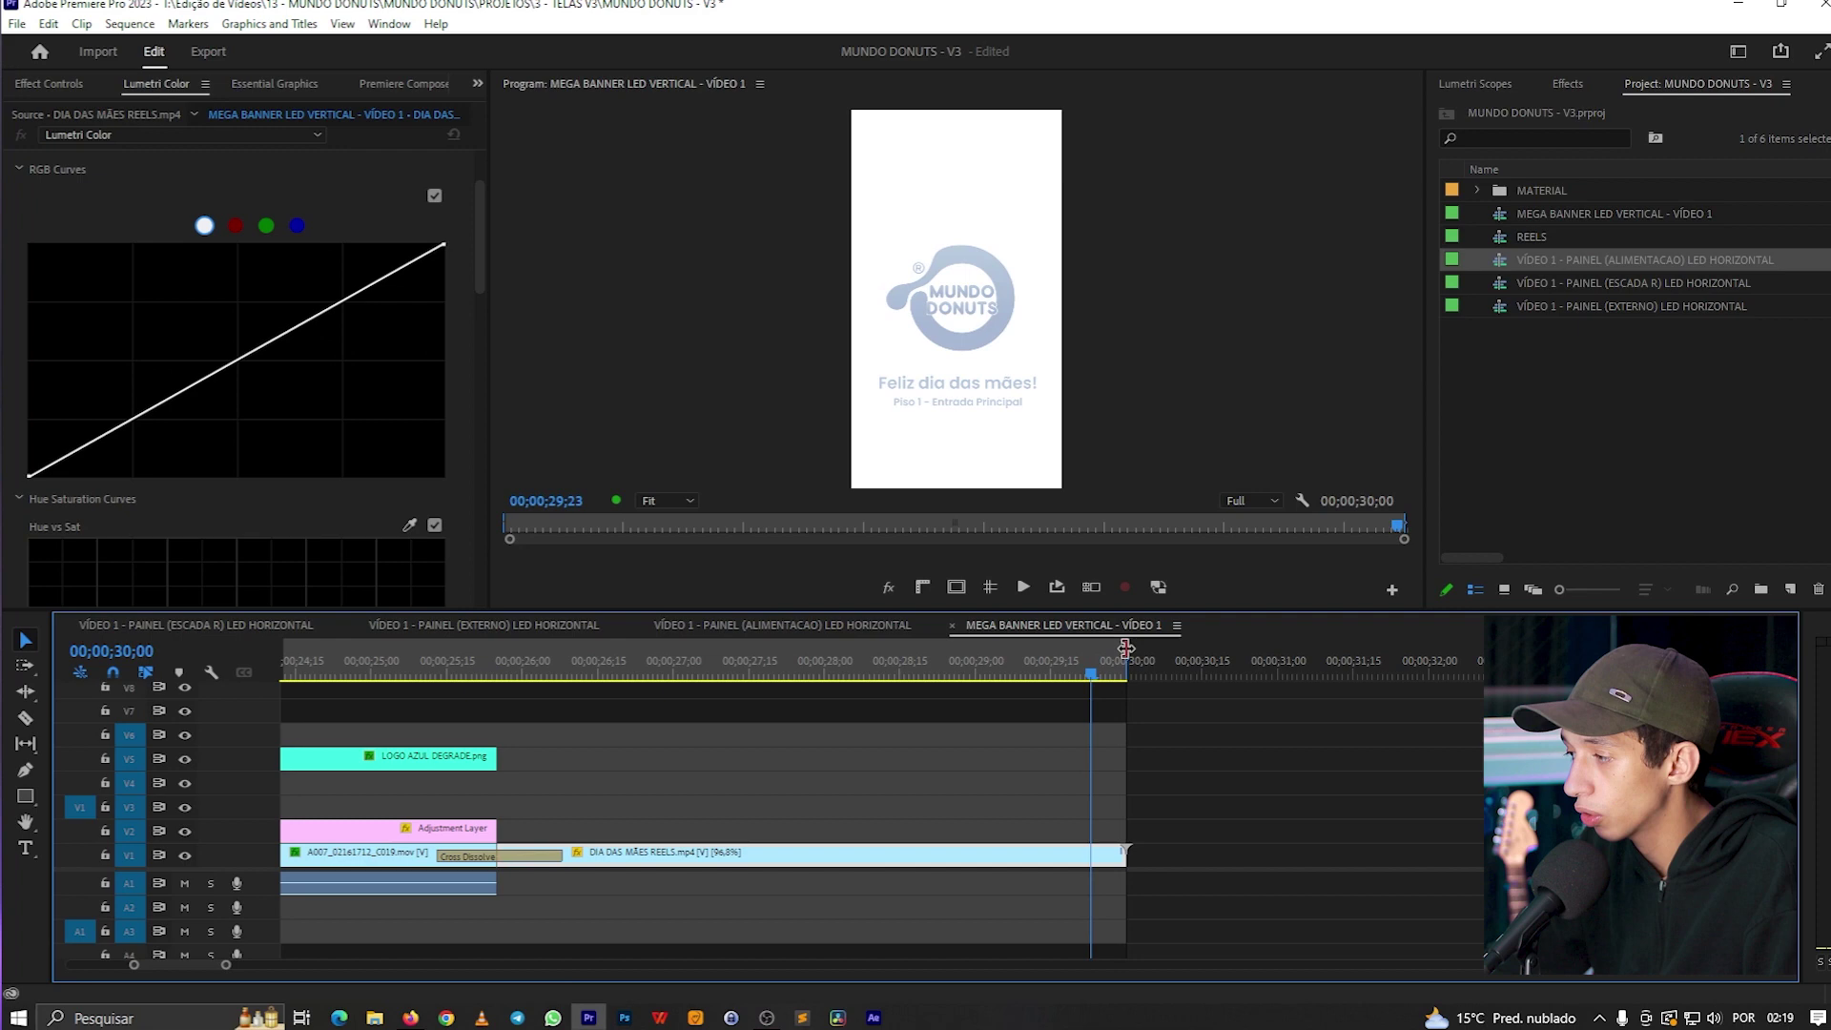
# - Review the vertical banner footage from 00;00;22;01 to 00;00;25;07, then scrub through the opening of the full sequence
pyautogui.press('-')
pyautogui.press('-')
pyautogui.press('=')
pyautogui.click(714, 660)
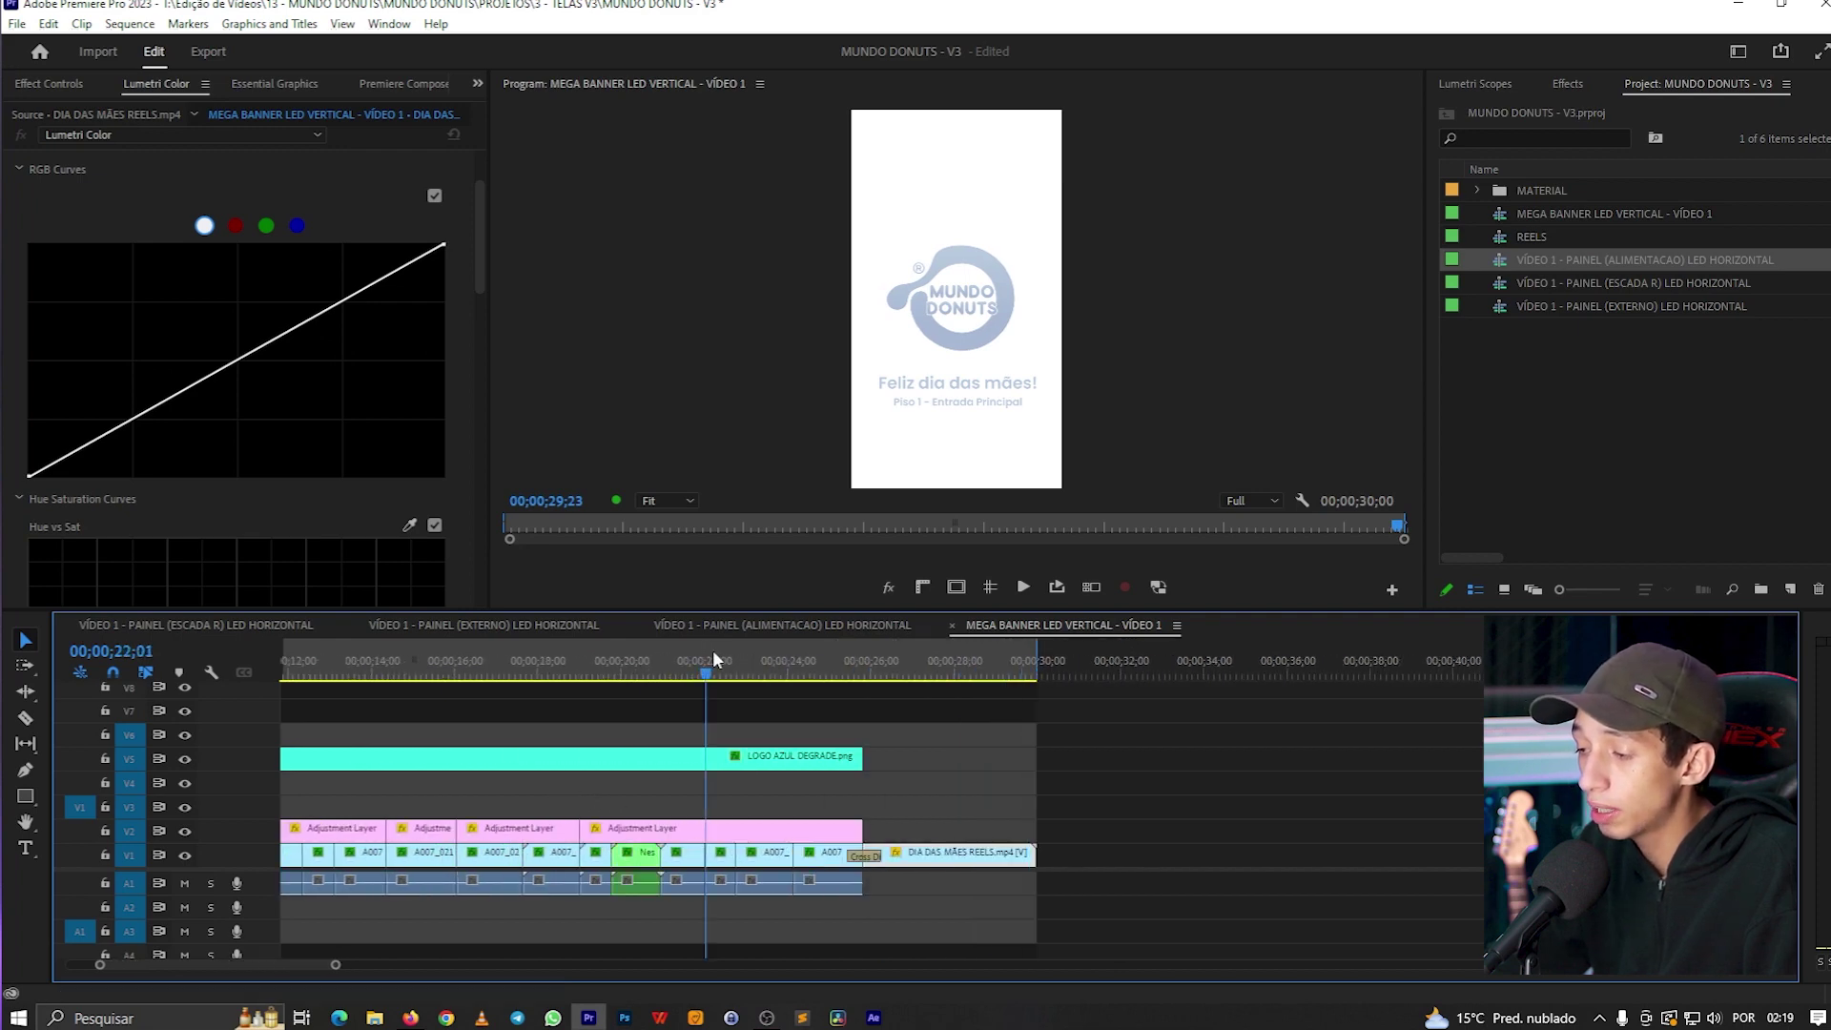
pyautogui.moveTo(719, 648); pyautogui.dragTo(842, 615)
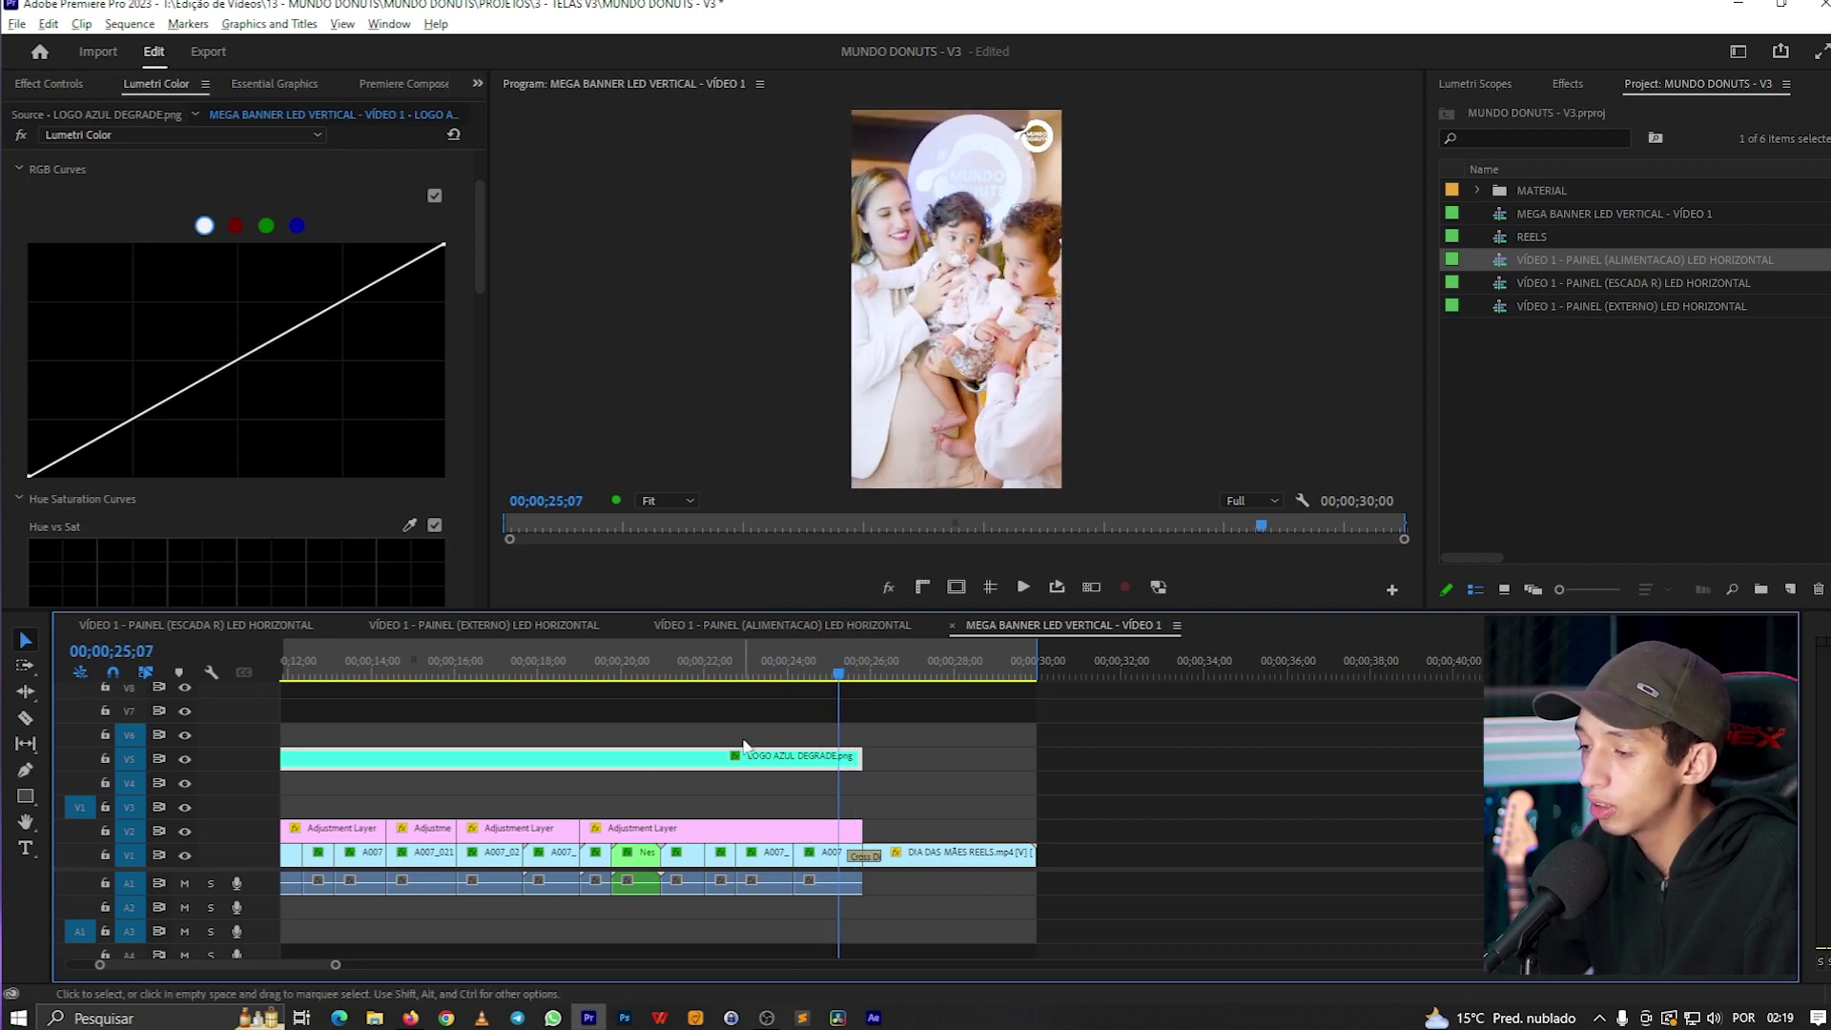
pyautogui.press('-')
pyautogui.press('-')
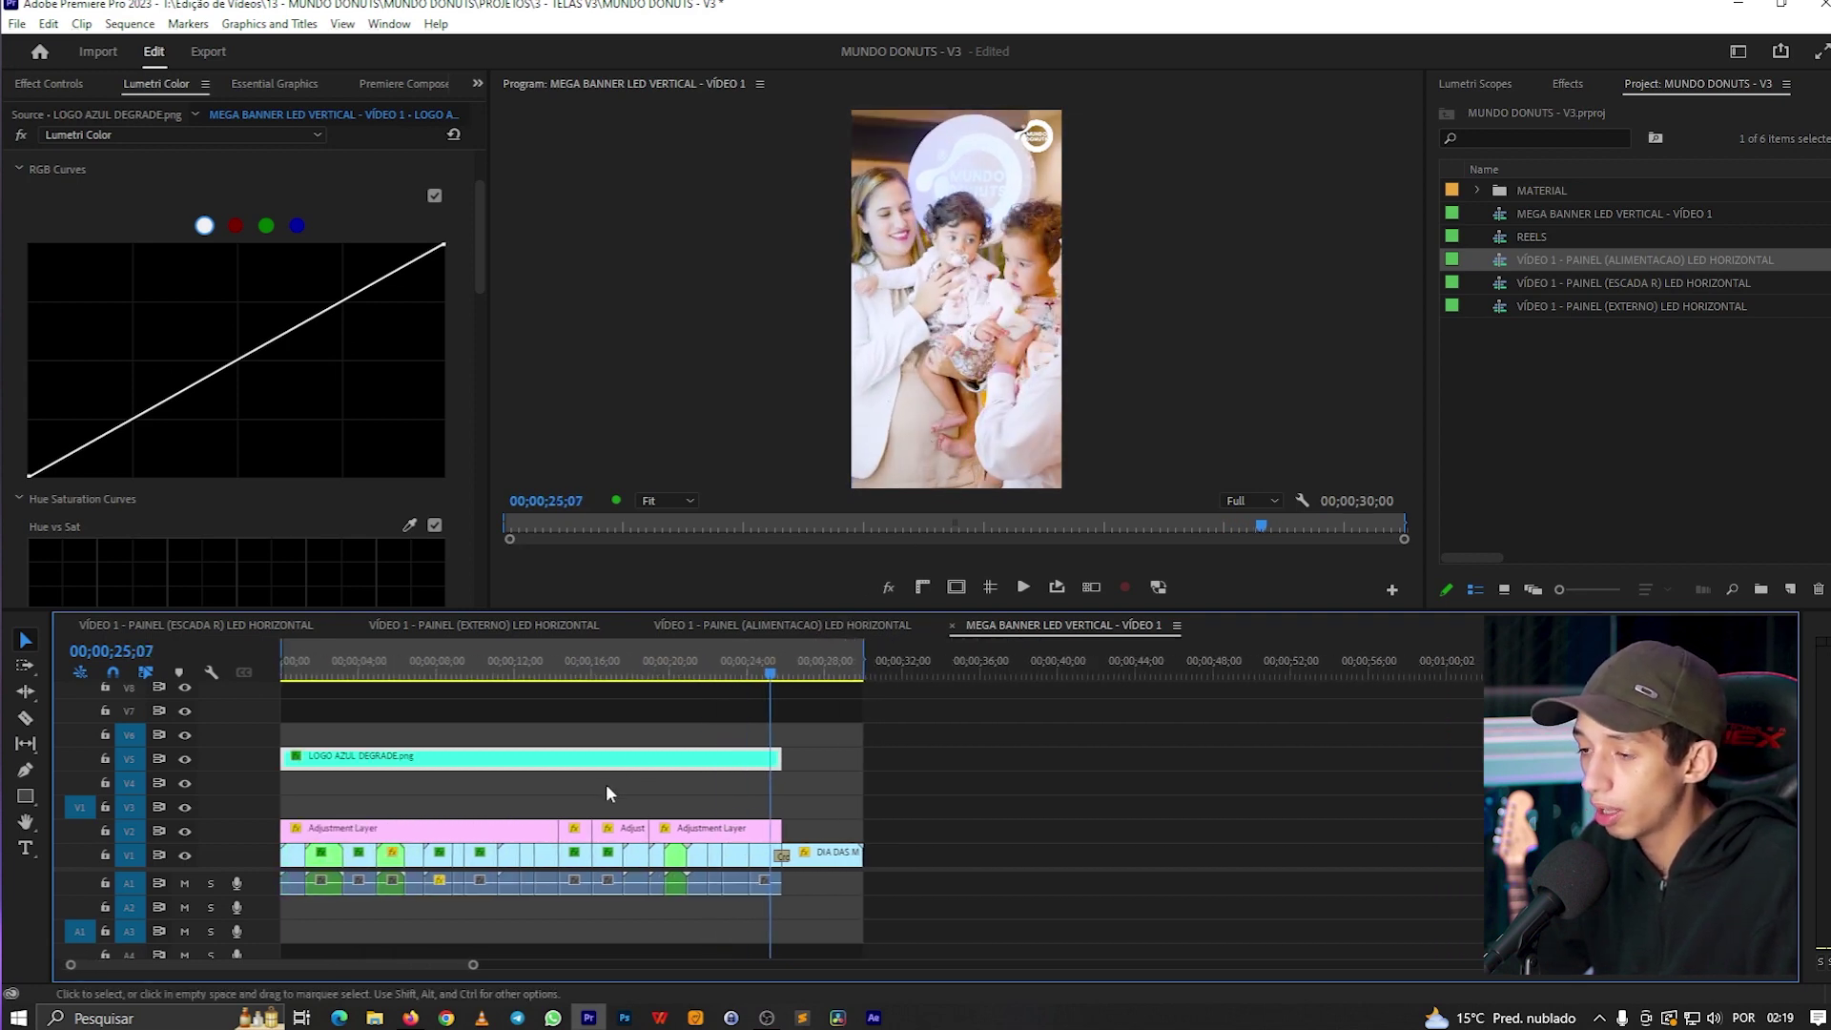
pyautogui.press('\\')
pyautogui.moveTo(317, 667); pyautogui.dragTo(423, 669)
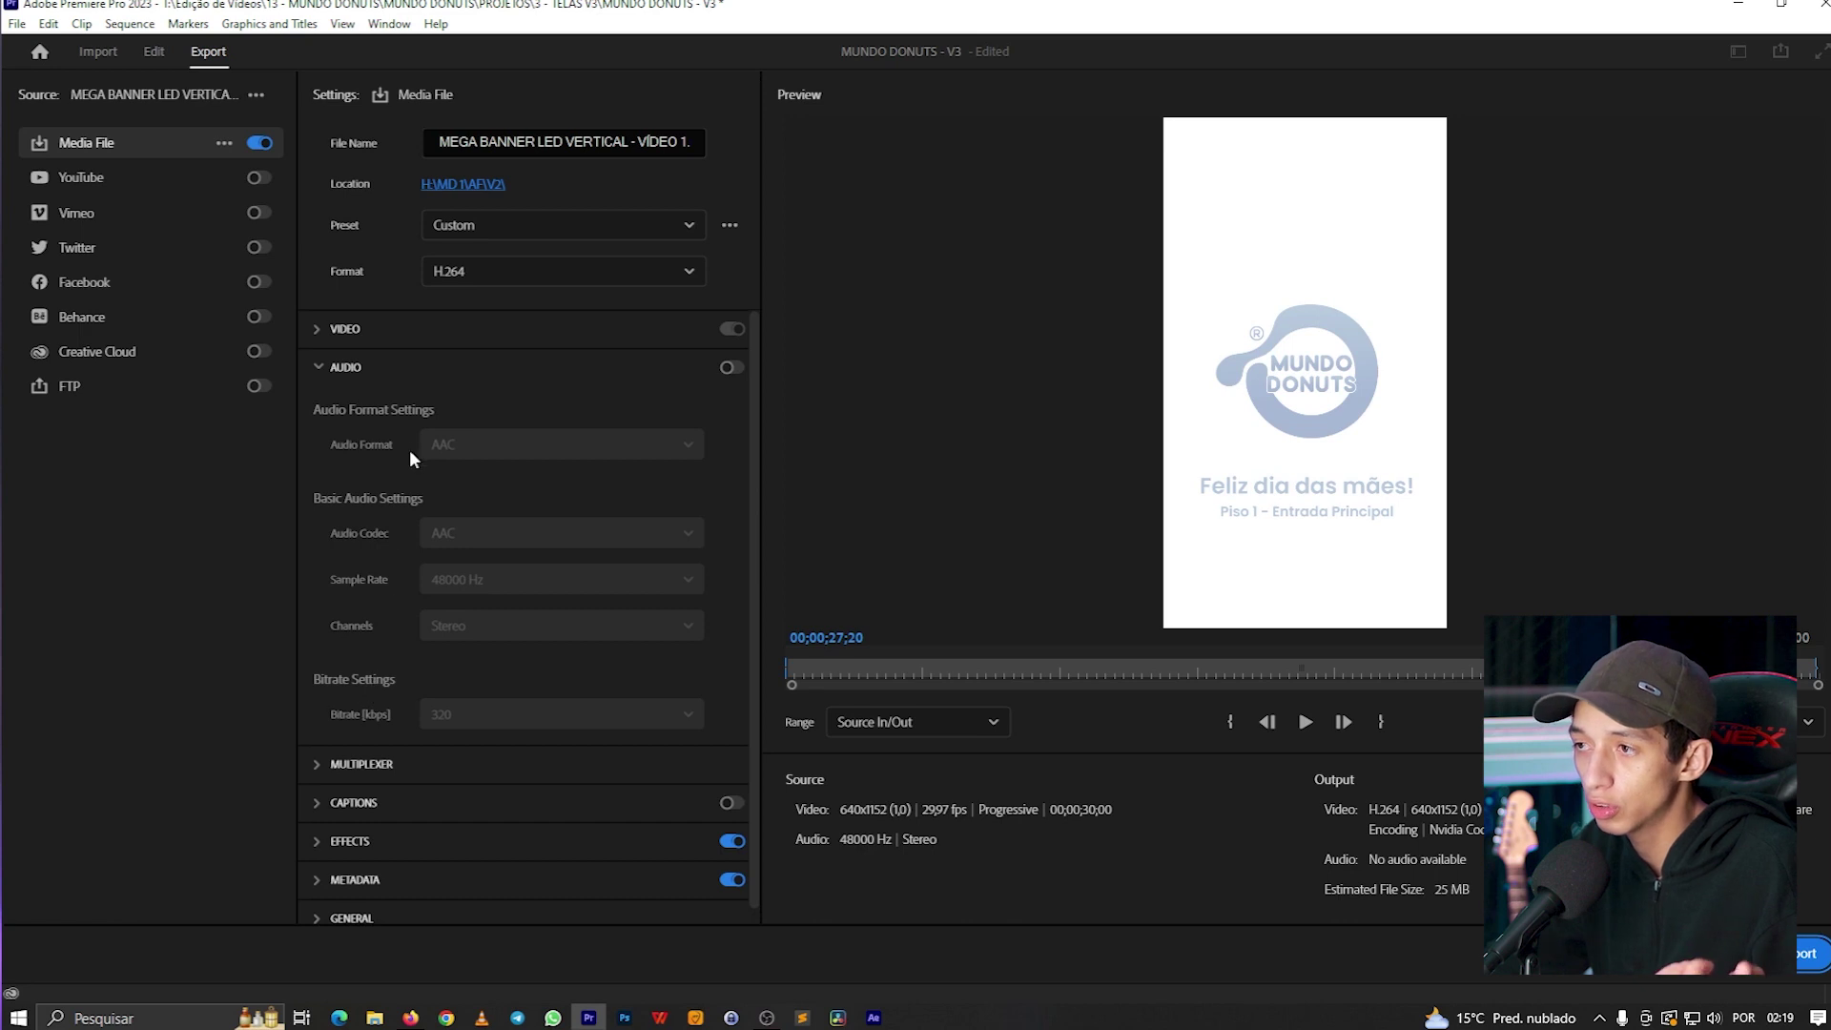
# - Examine the vertical banner's H.264 export settings, expanding the video options to inspect performance, bitrate encoding and target bitrate
pyautogui.scroll(-1, 361, 679)
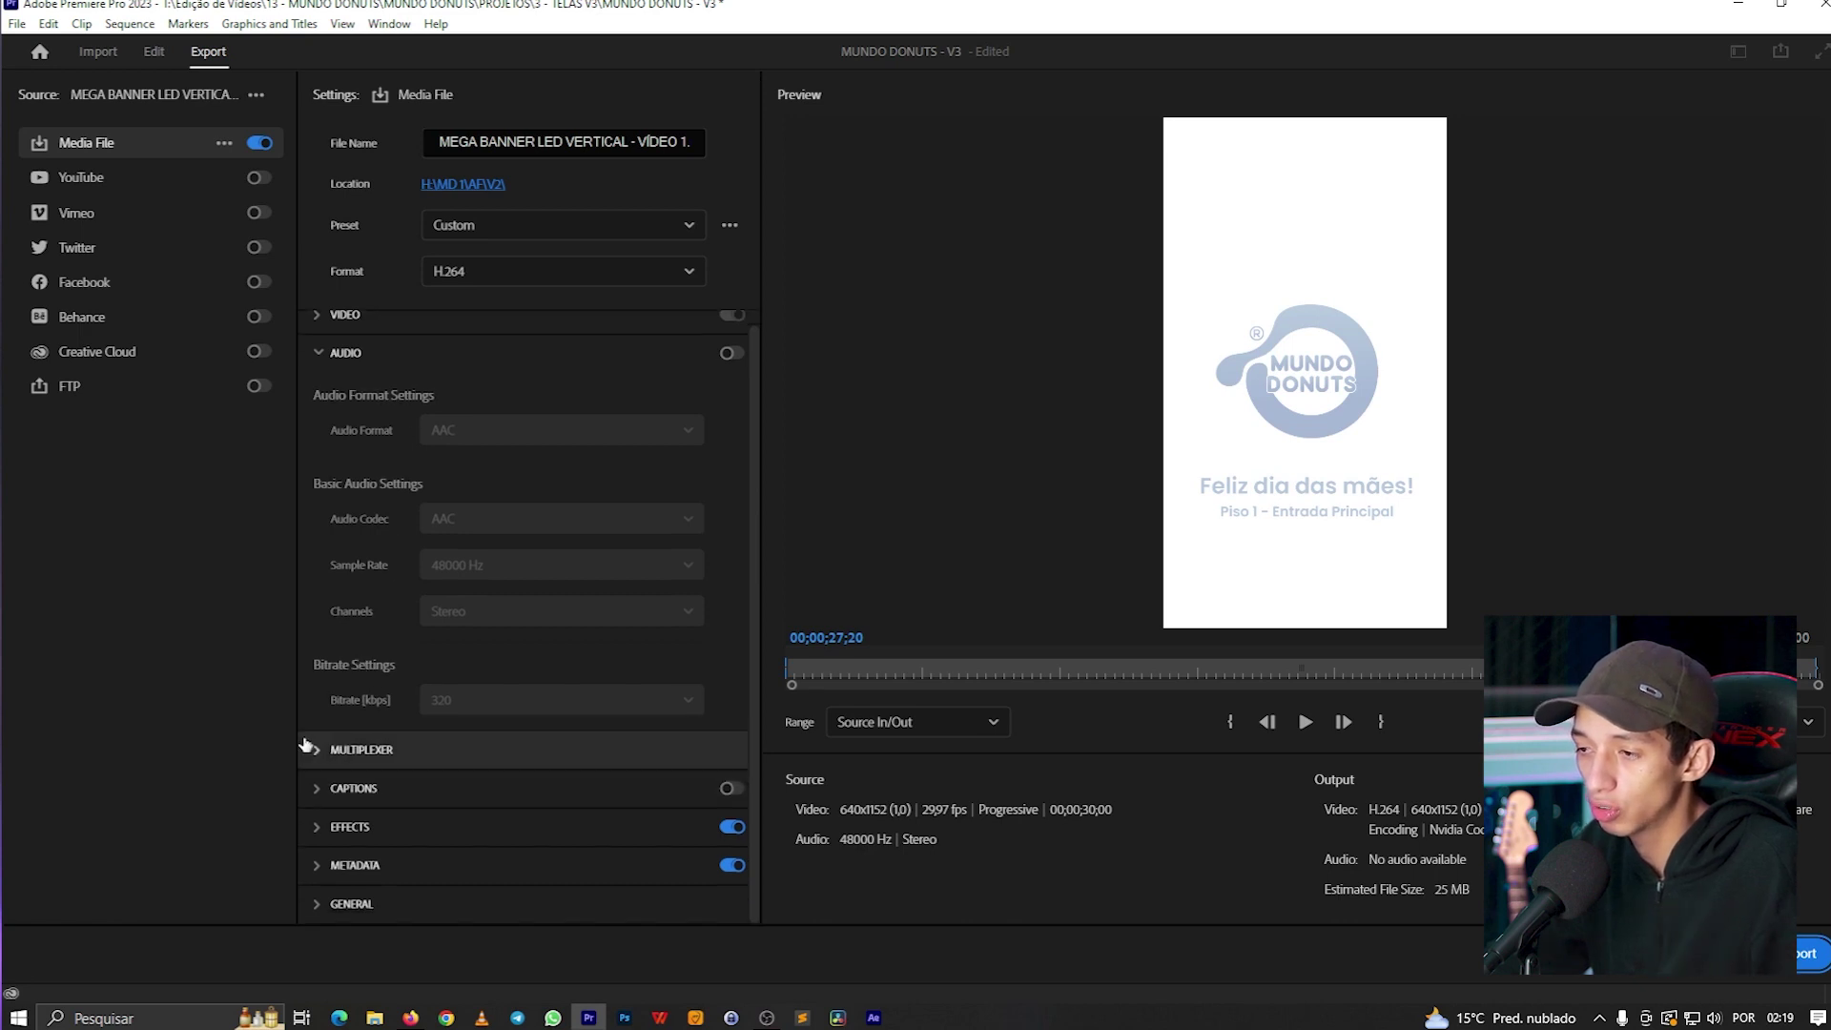
pyautogui.click(343, 315)
pyautogui.scroll(-10, 376, 573)
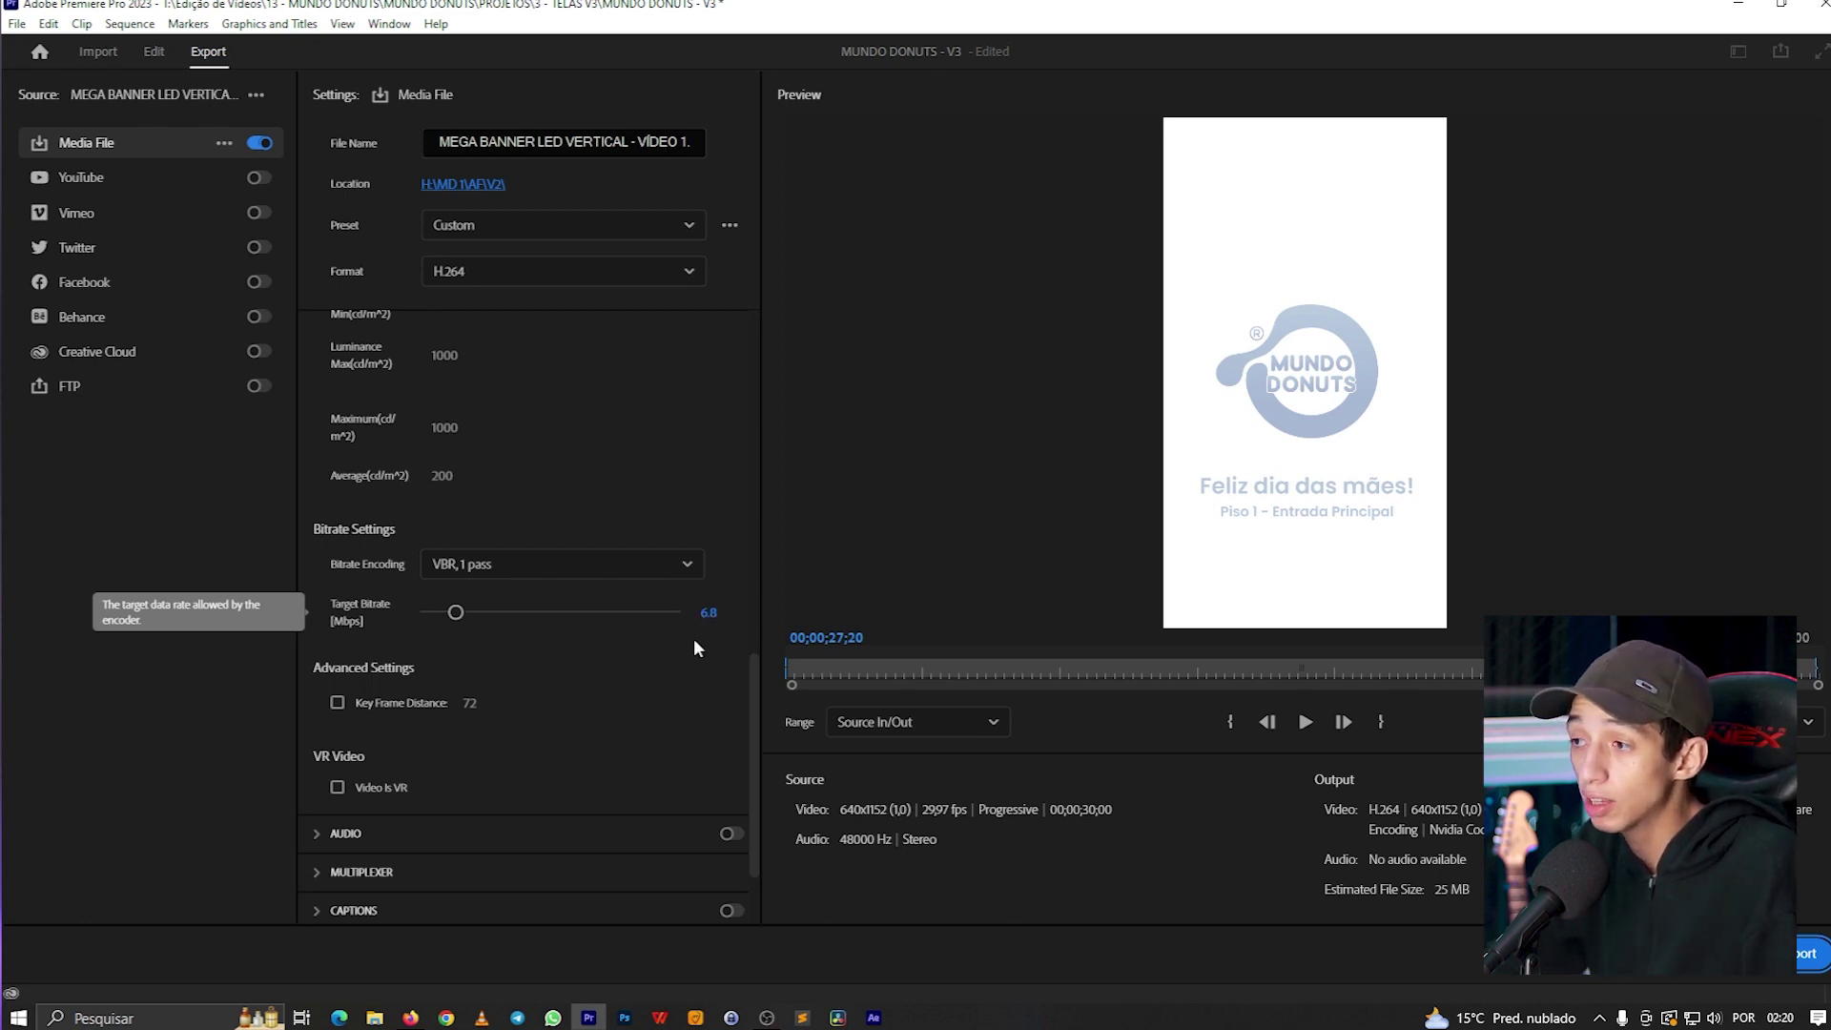
pyautogui.scroll(2, 695, 647)
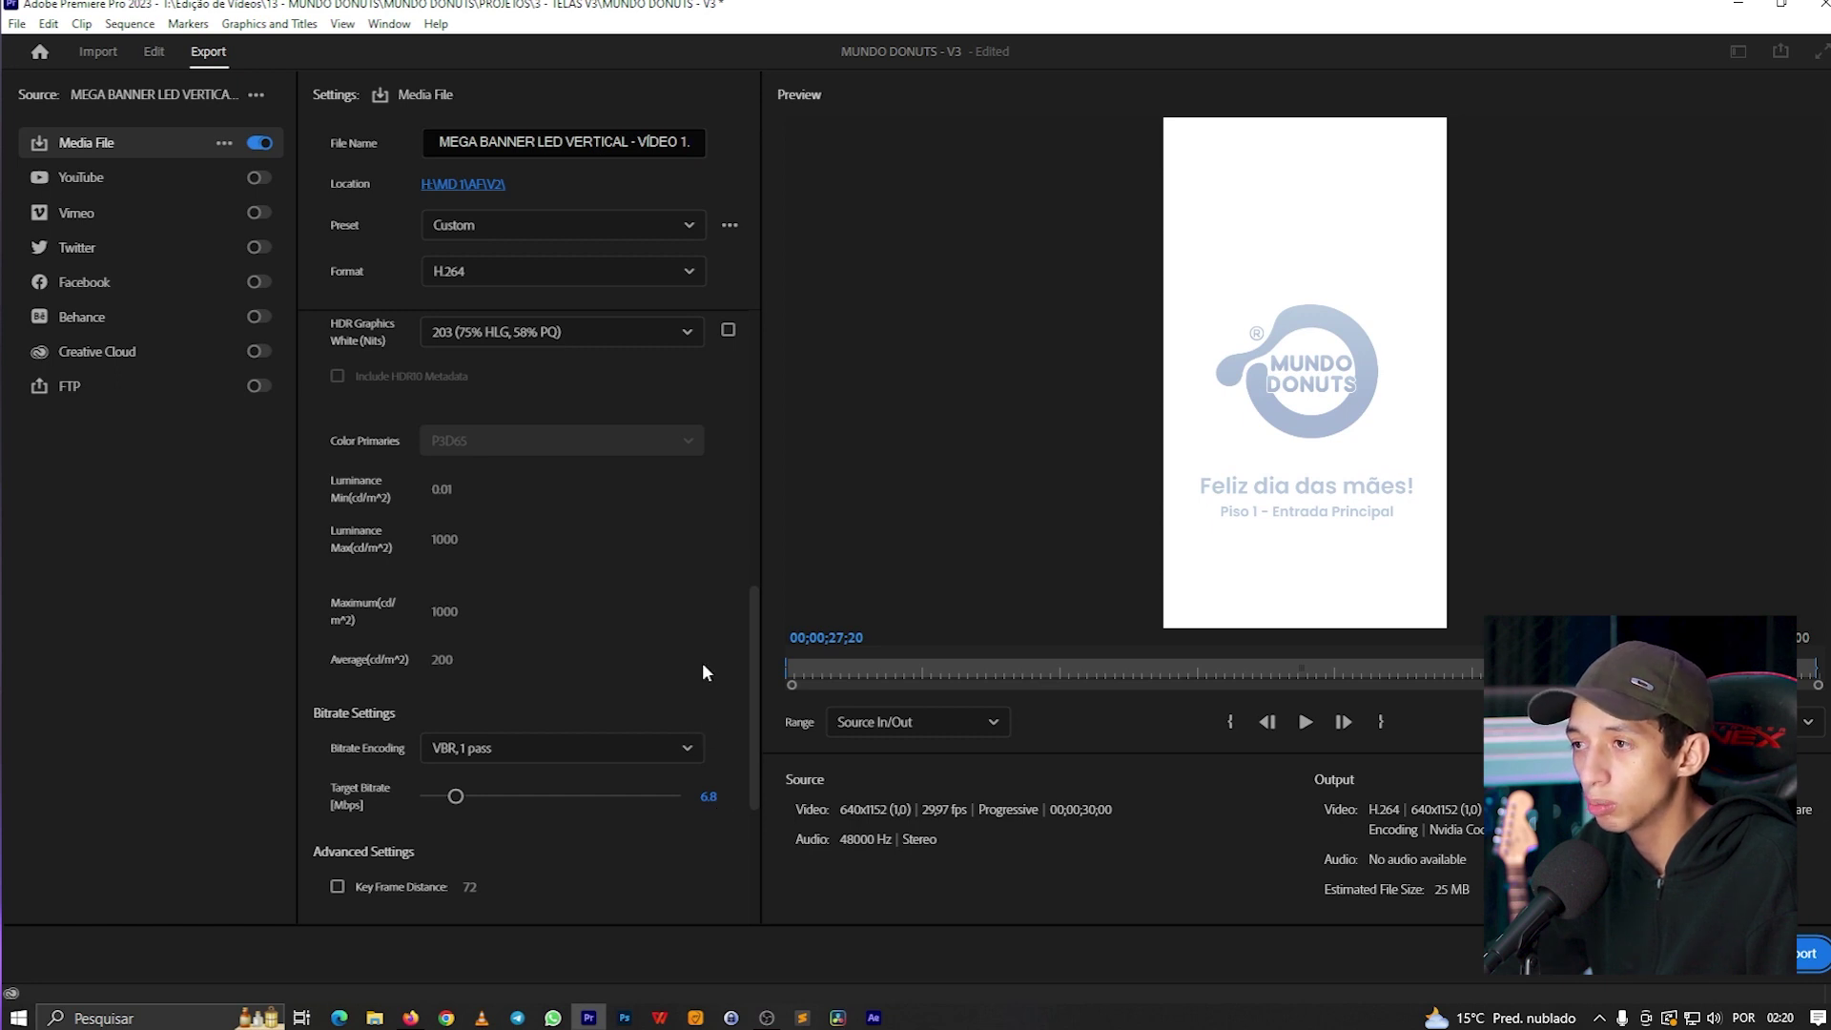
pyautogui.scroll(2, 702, 667)
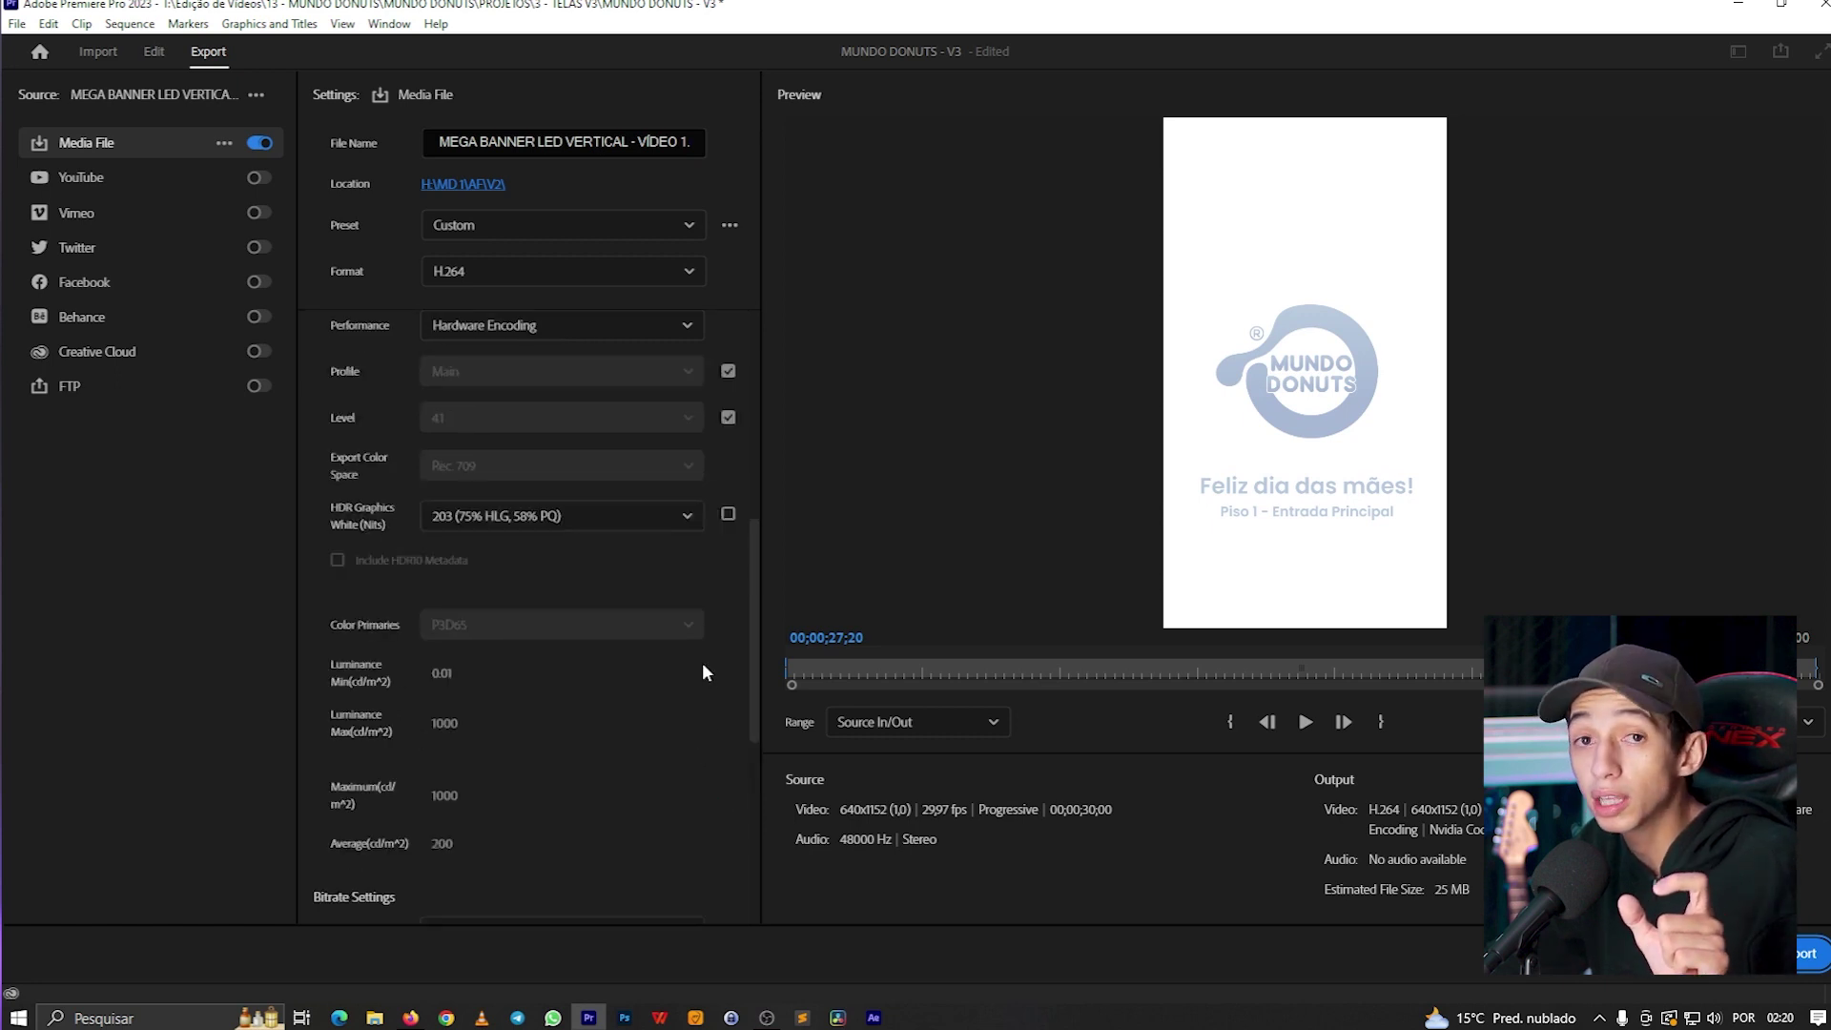
pyautogui.scroll(-5, 703, 672)
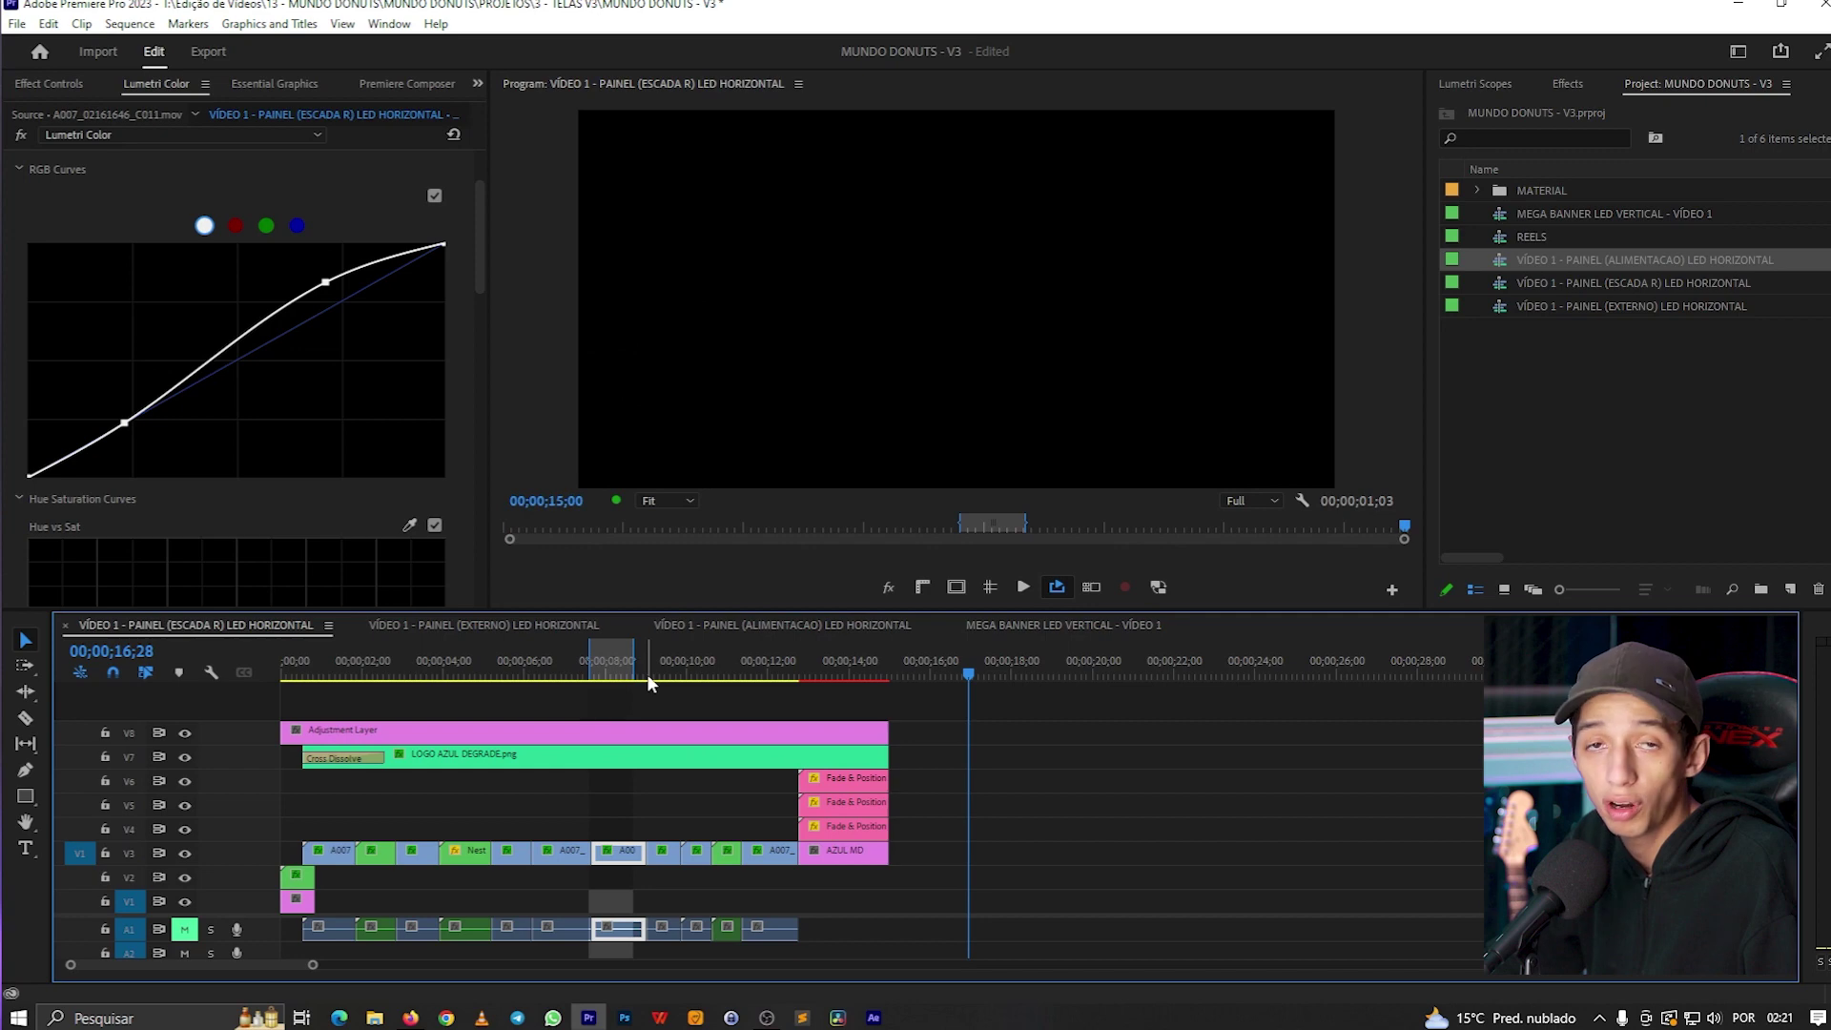
# - Select the V3 clip at 00;00;05;29 in the ESCADA R sequence and toggle its Lumetri Color effect off and on to compare the image
pyautogui.click(480, 672)
pyautogui.click(523, 673)
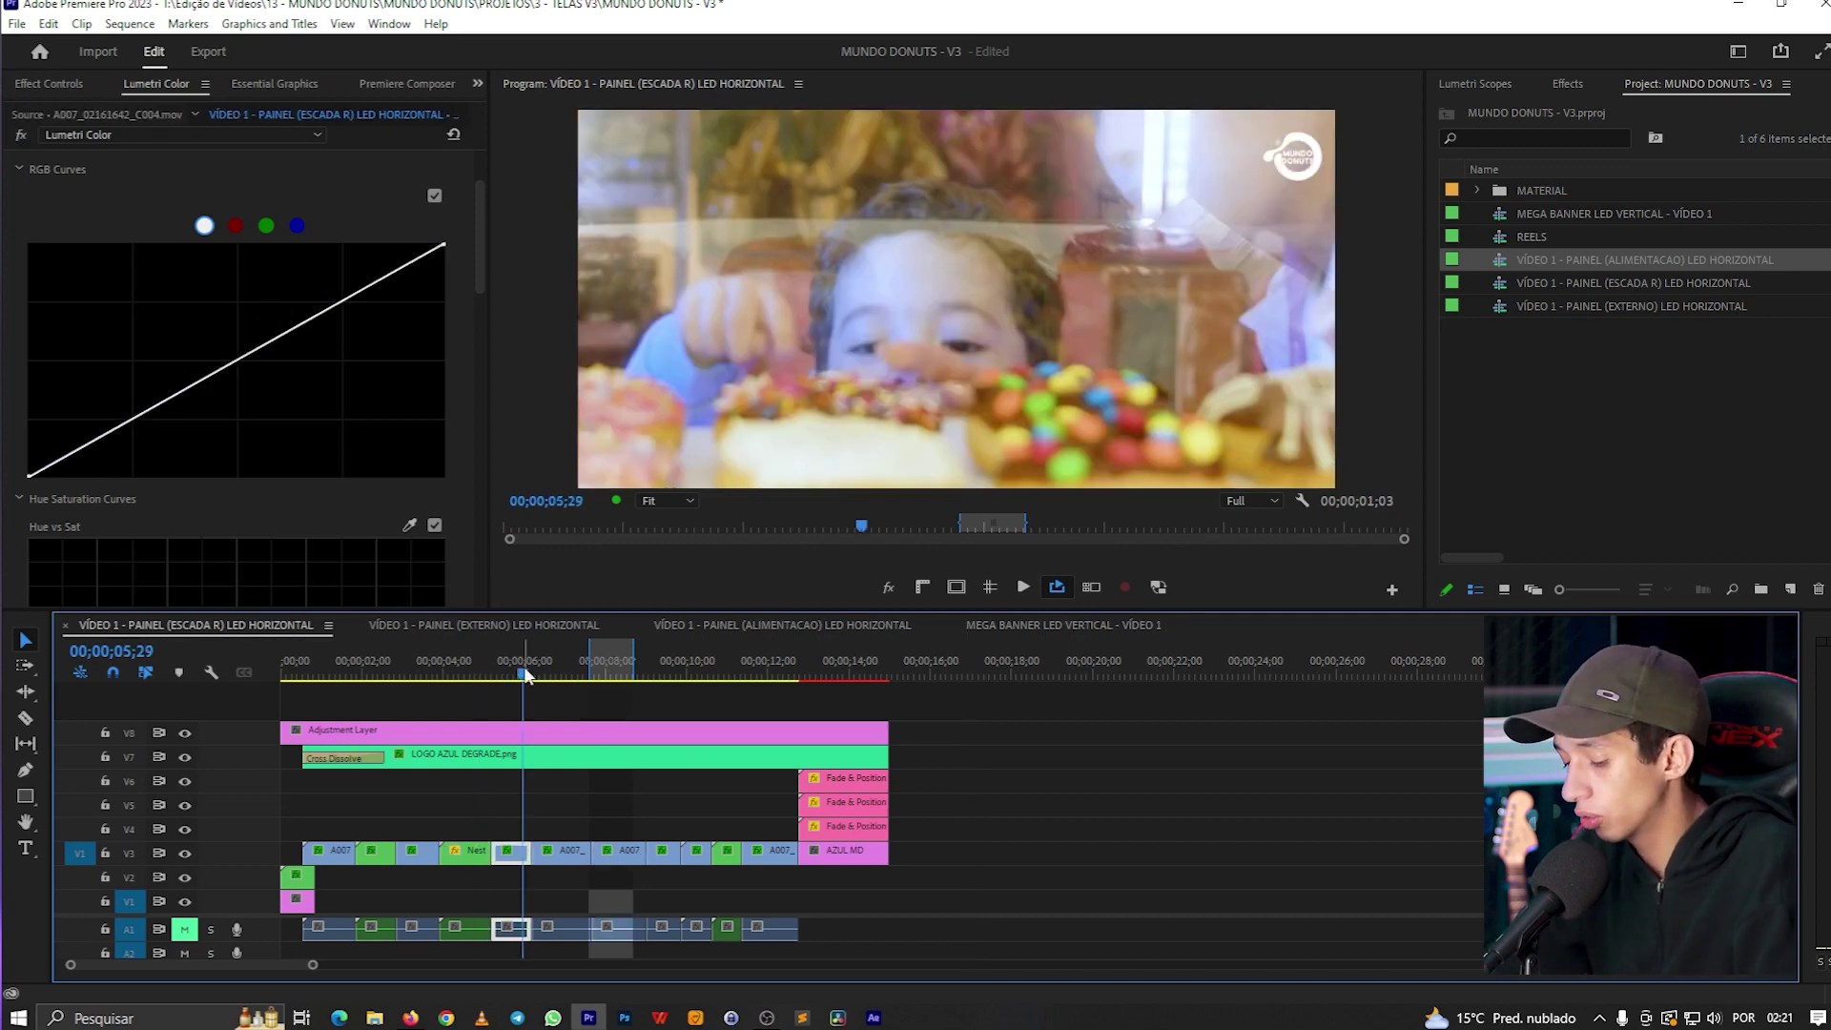
pyautogui.click(552, 781)
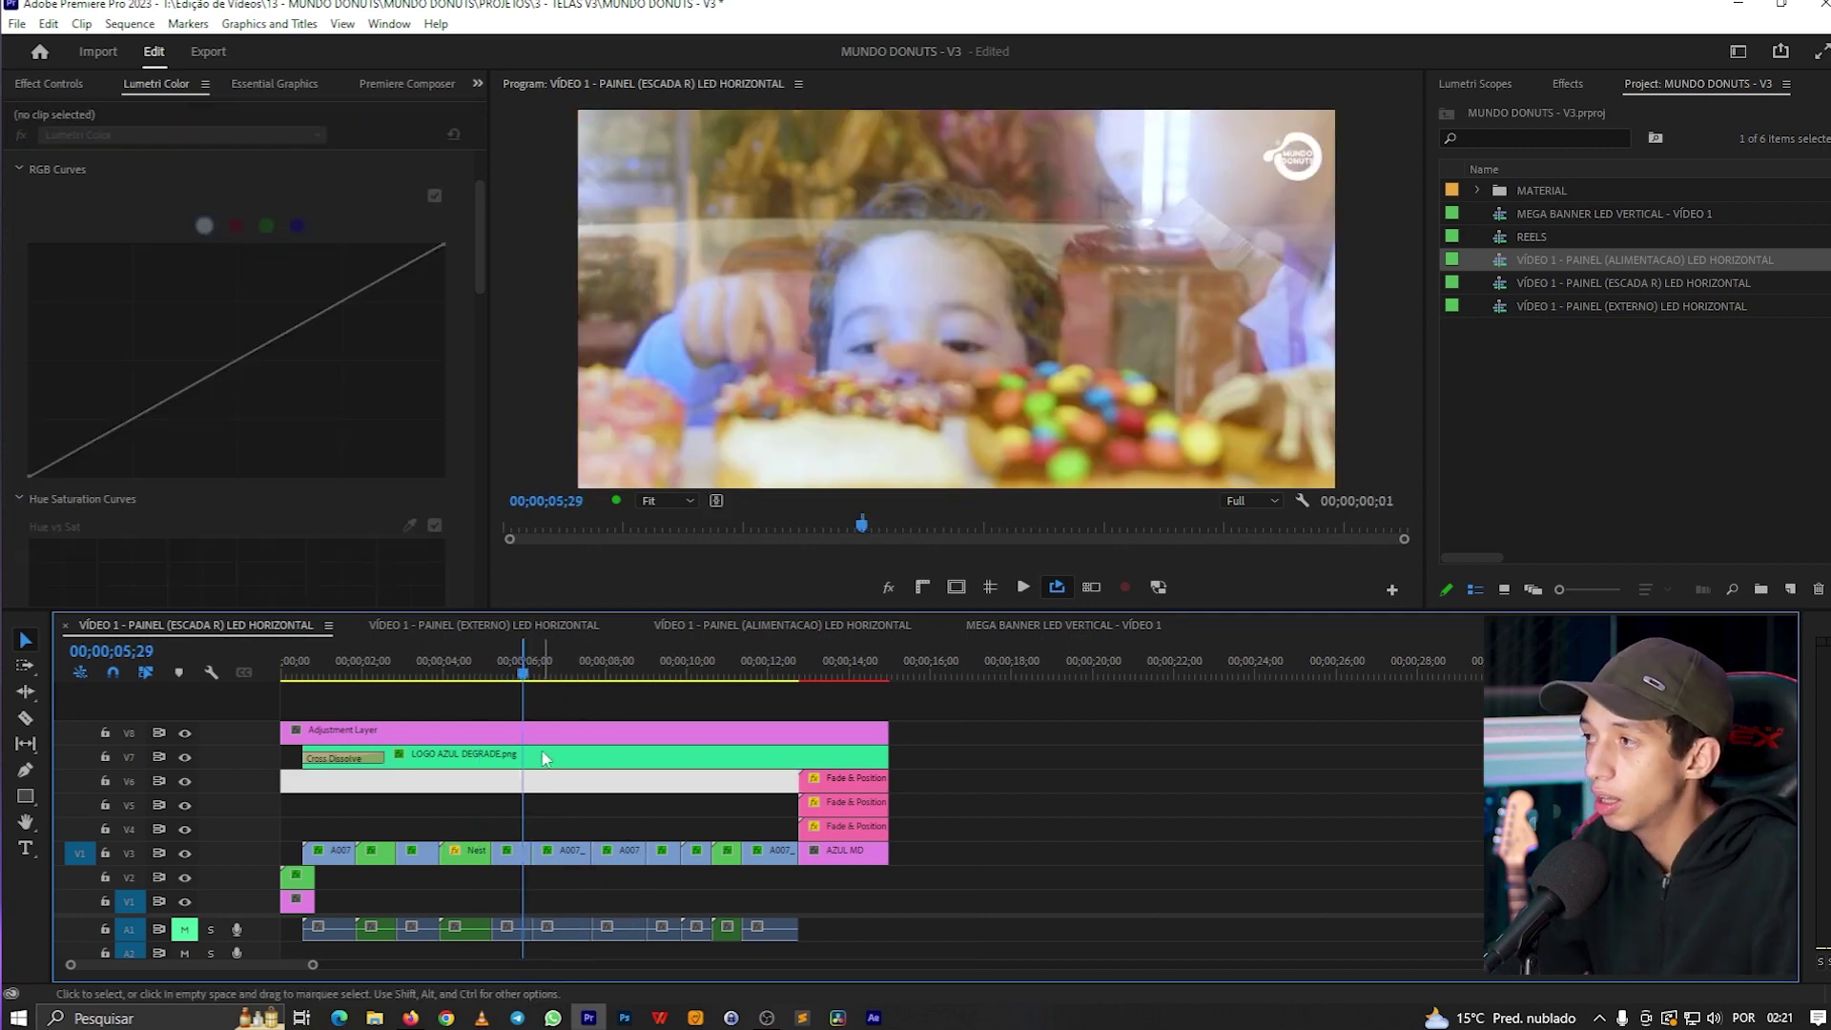
pyautogui.click(523, 854)
pyautogui.click(17, 83)
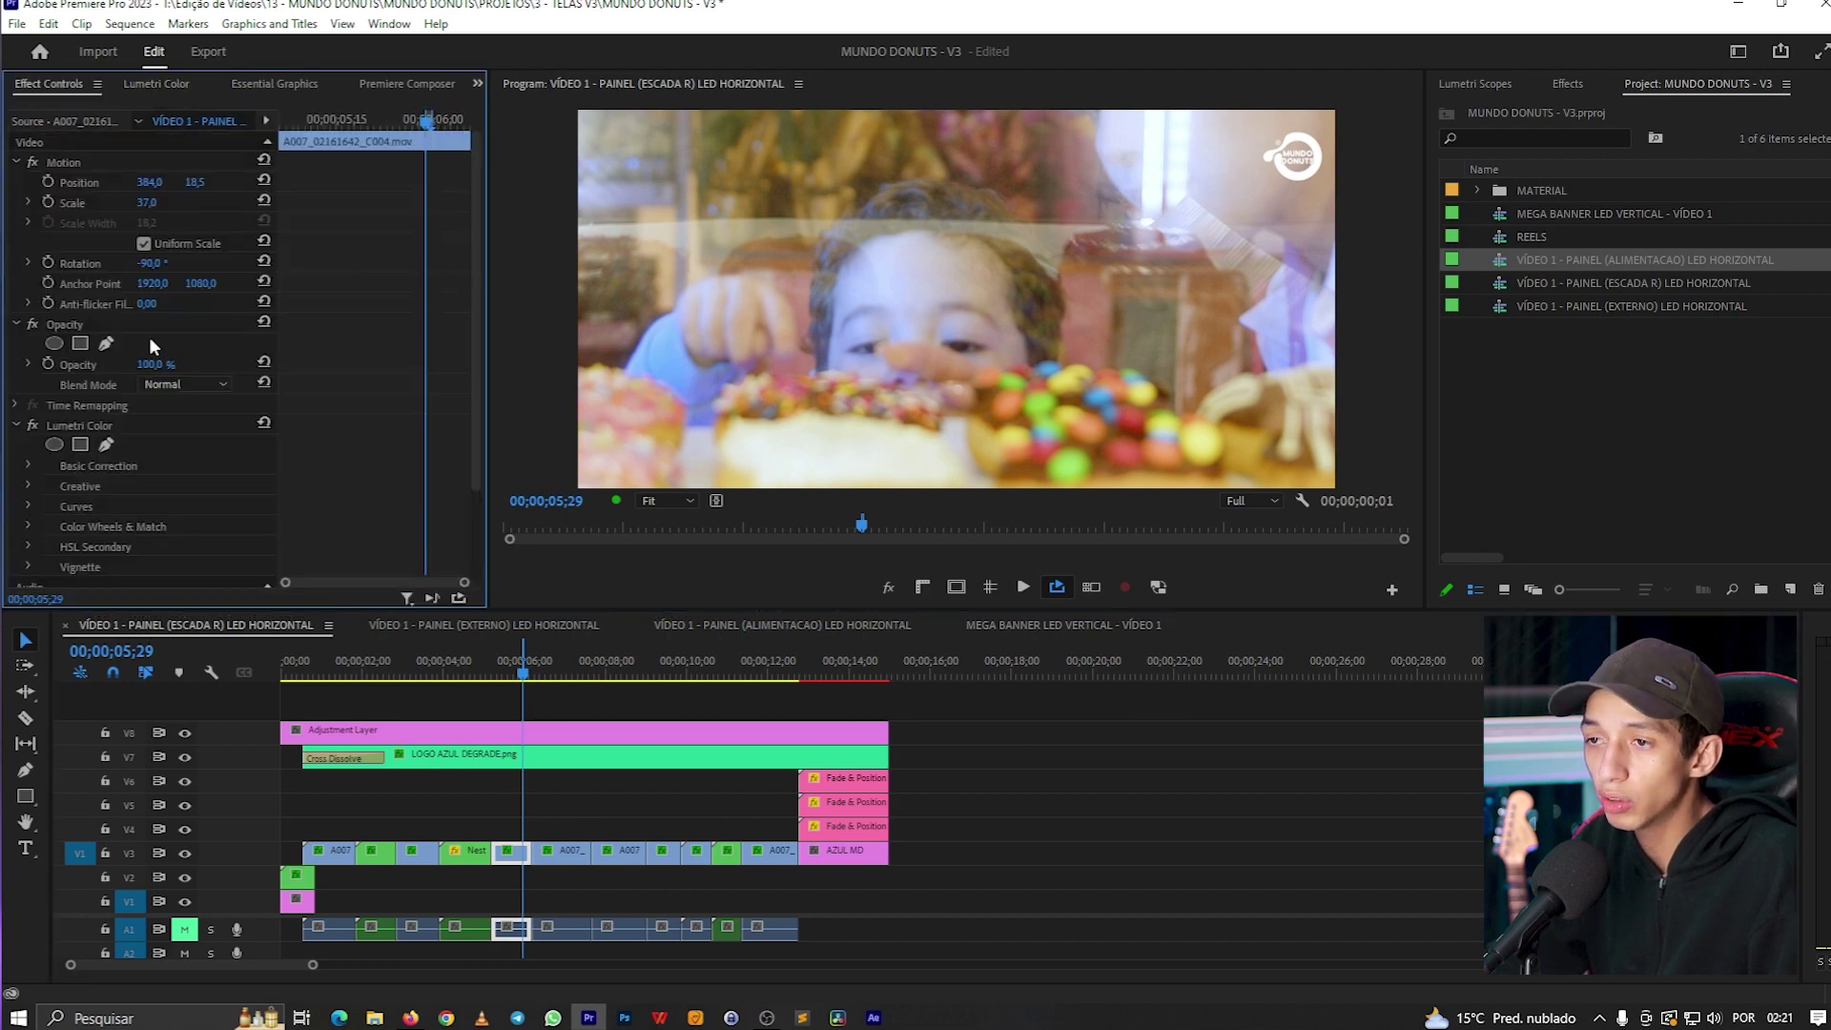
pyautogui.click(33, 426)
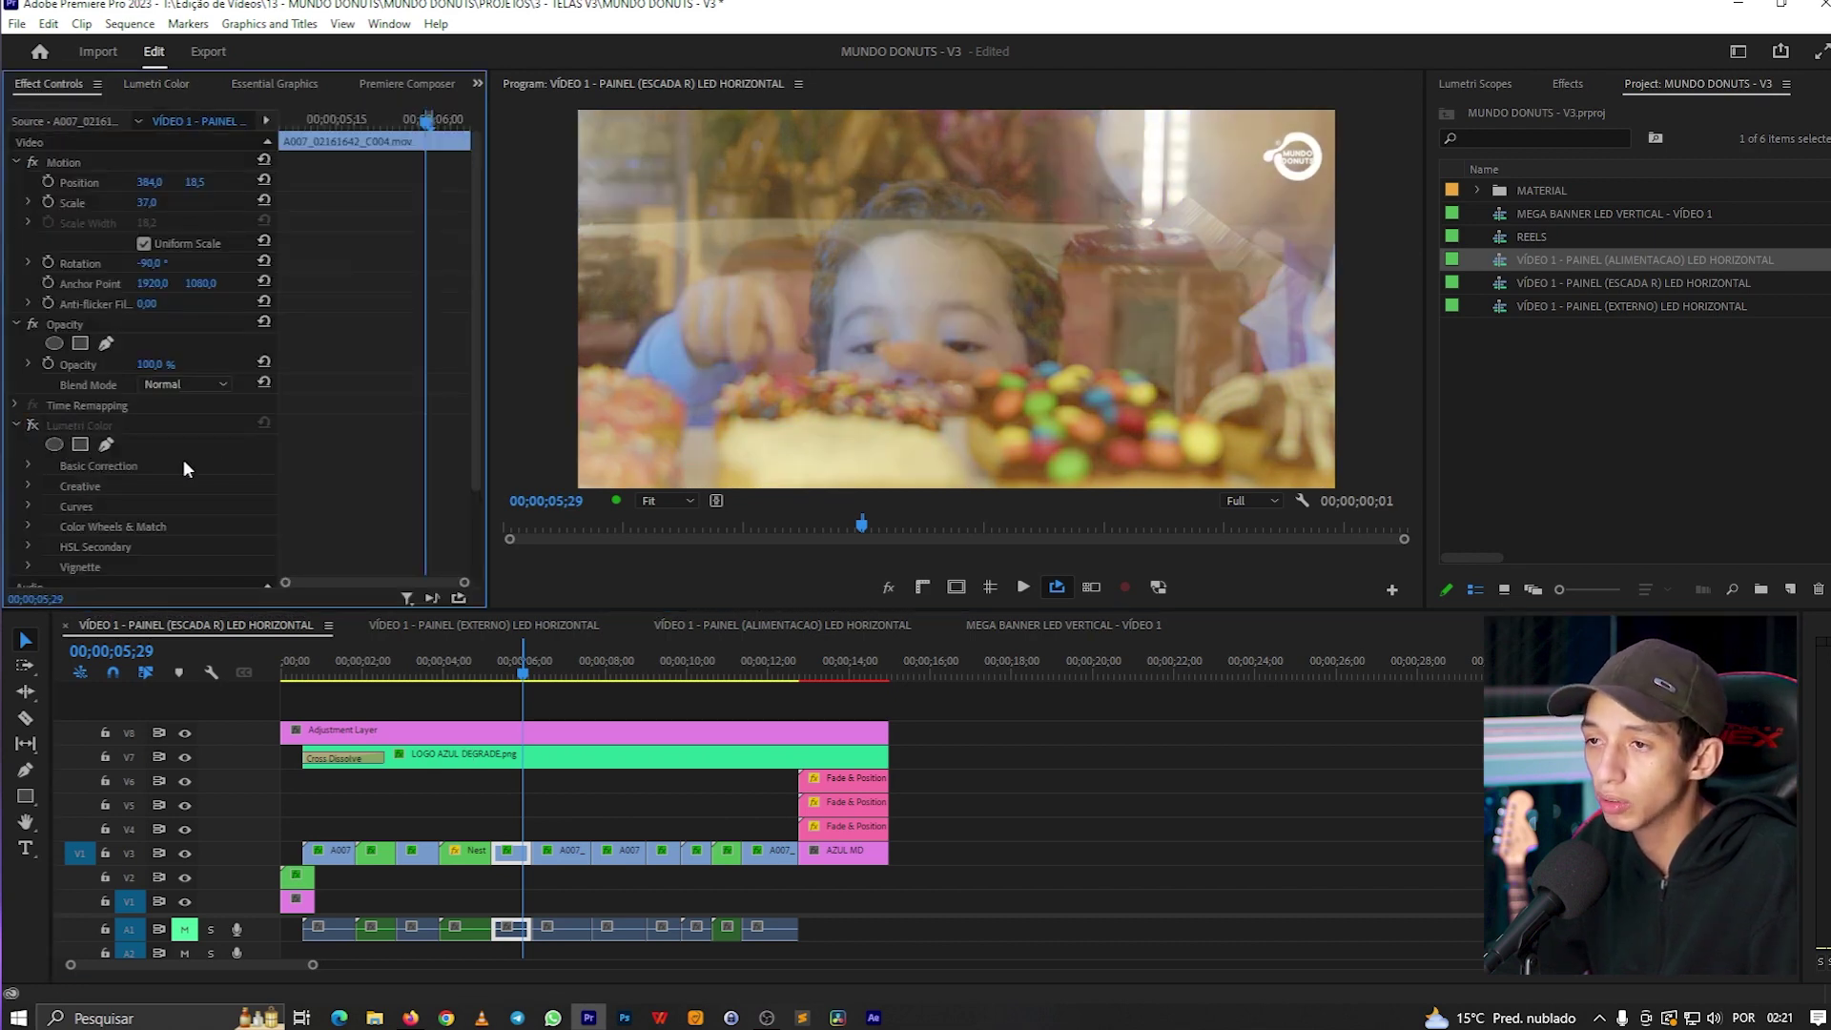
pyautogui.click(15, 426)
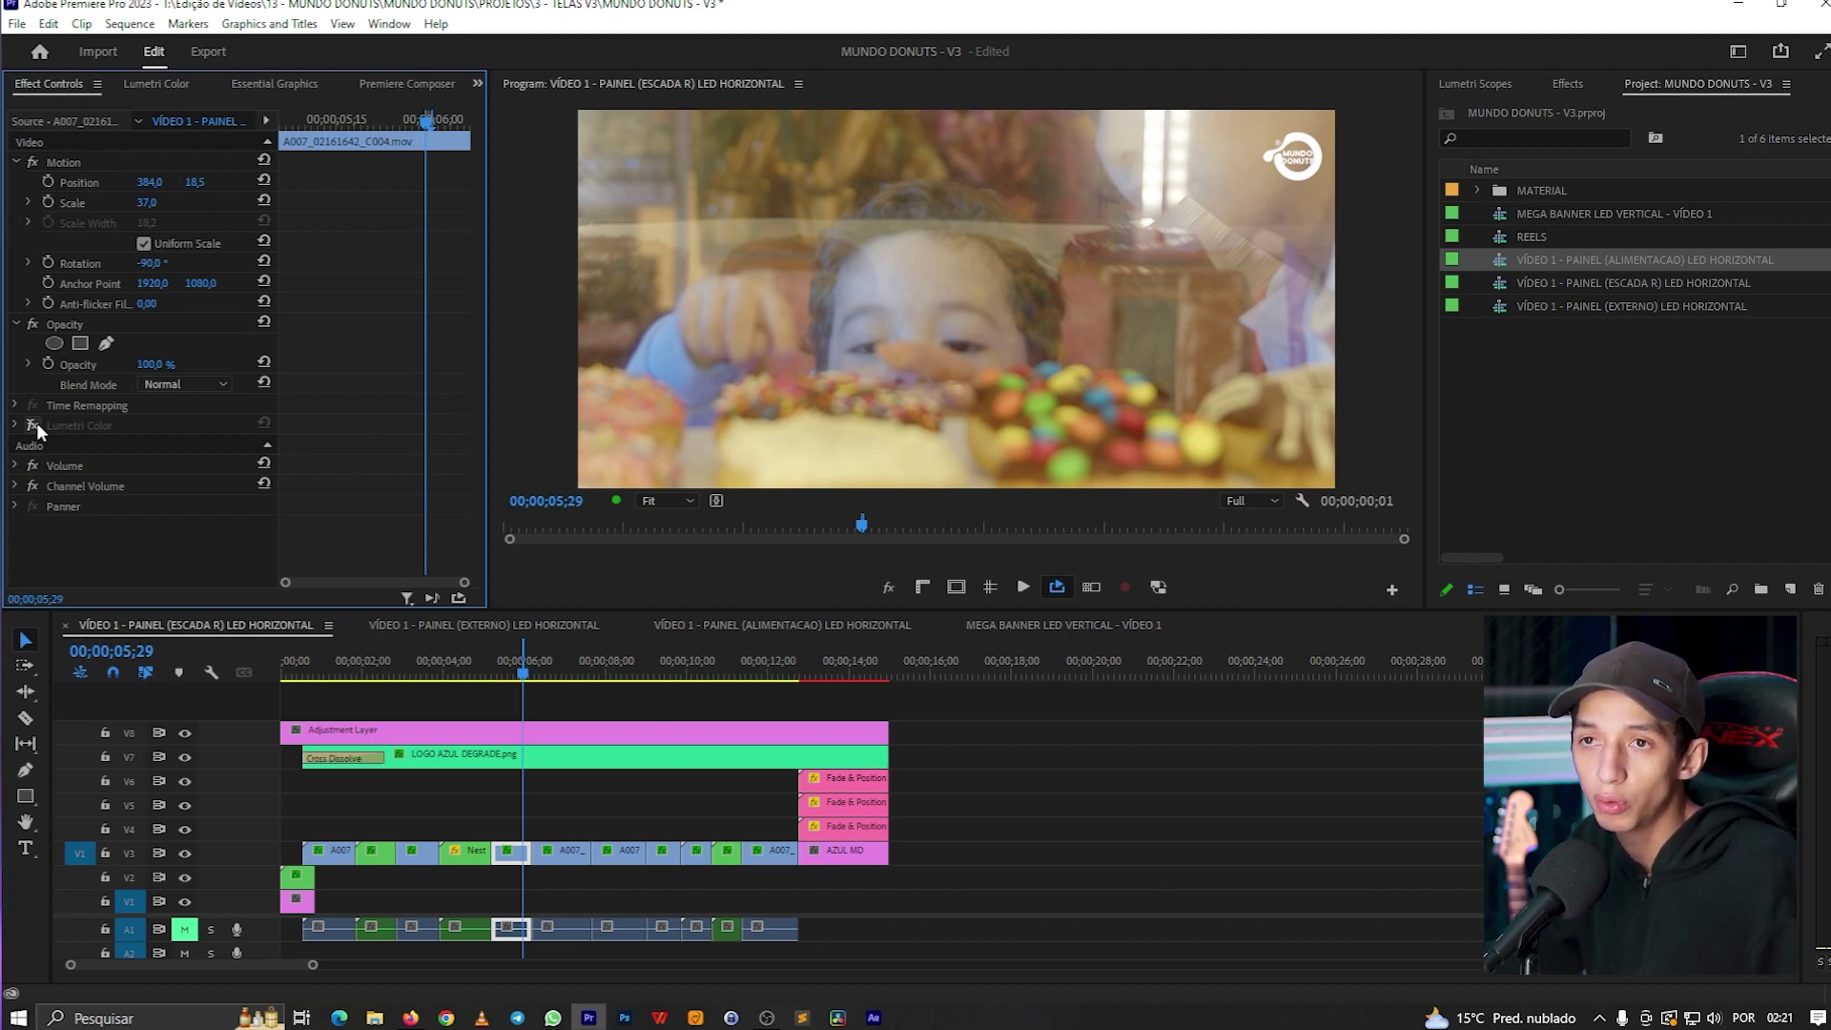
pyautogui.click(35, 426)
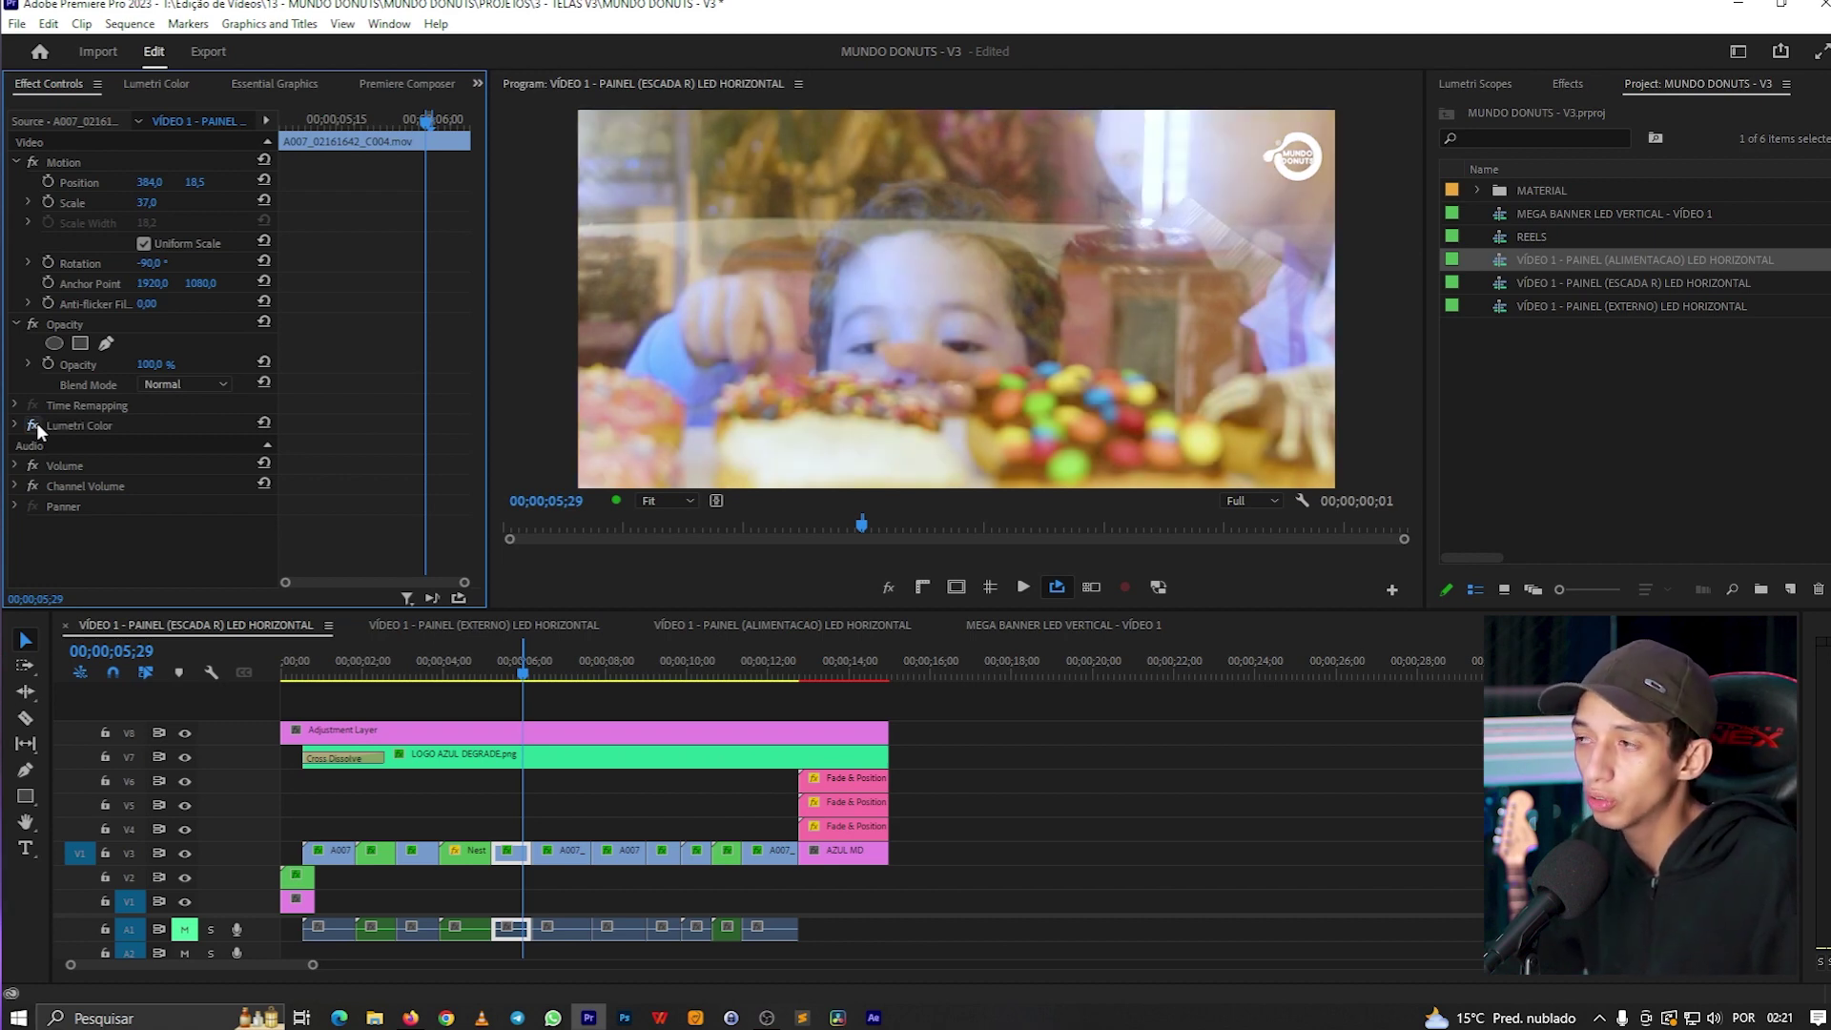
pyautogui.click(35, 426)
pyautogui.click(34, 426)
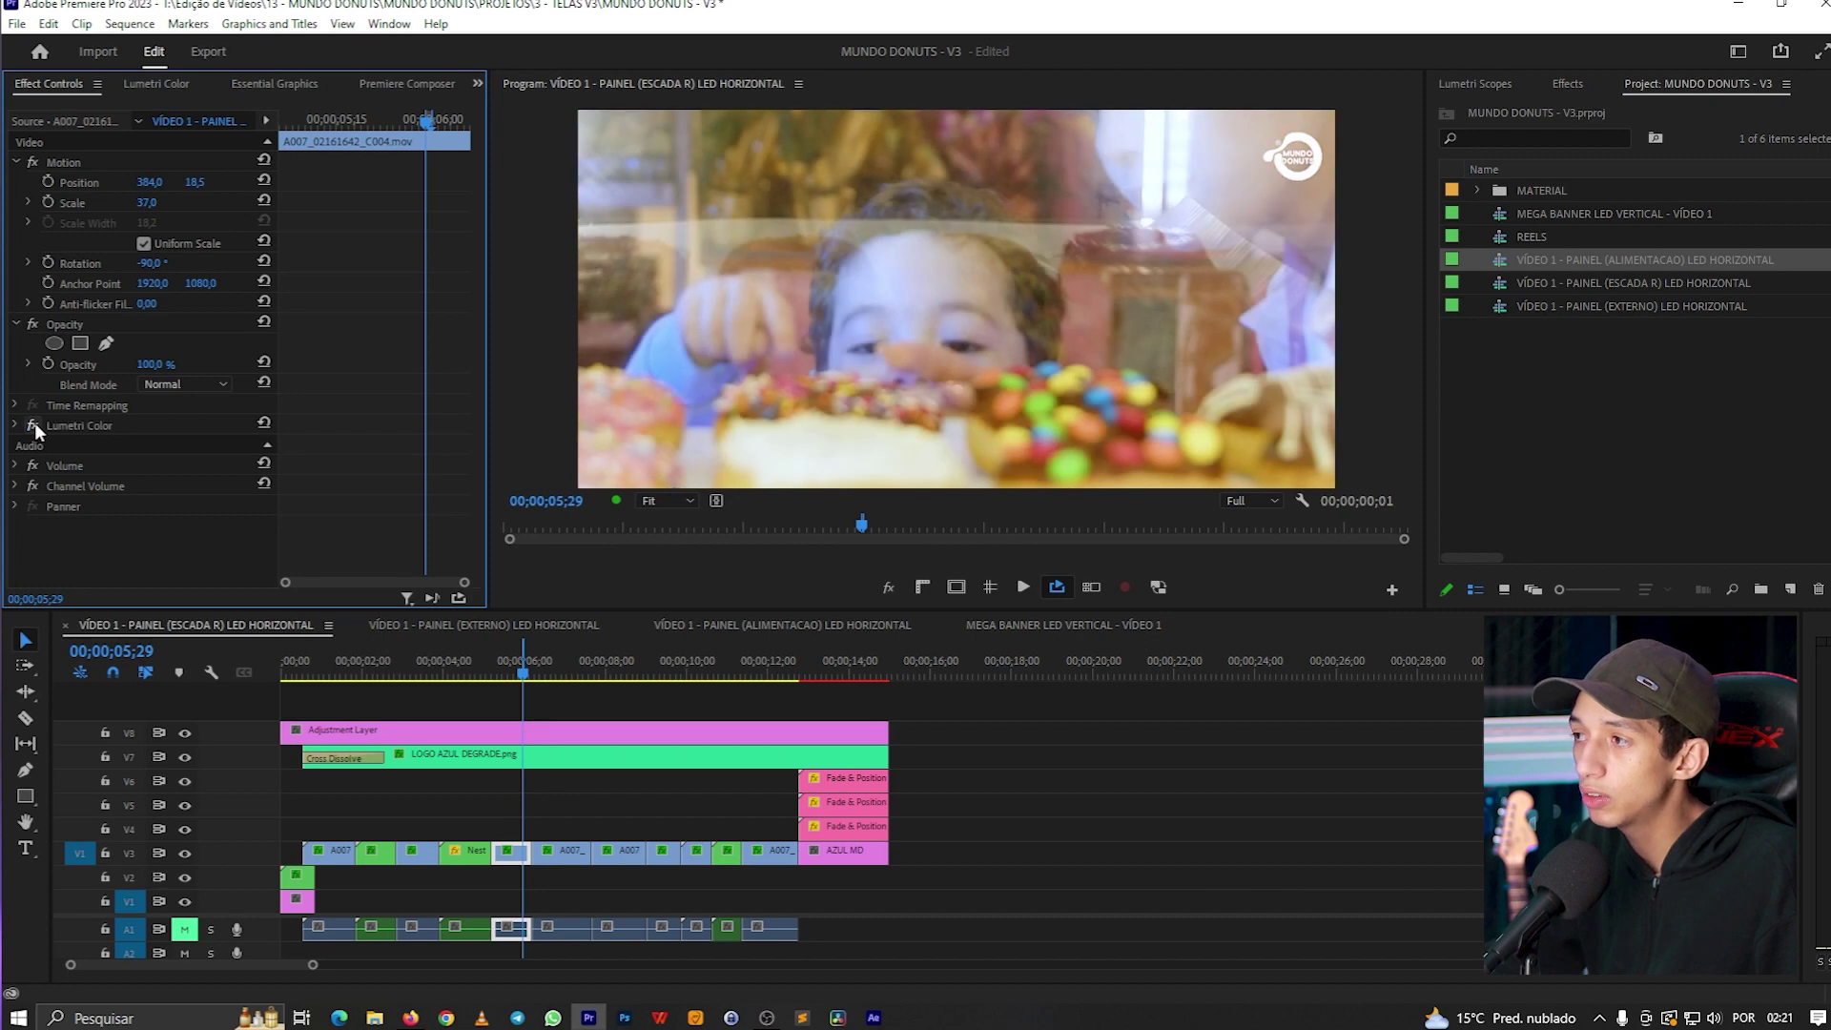